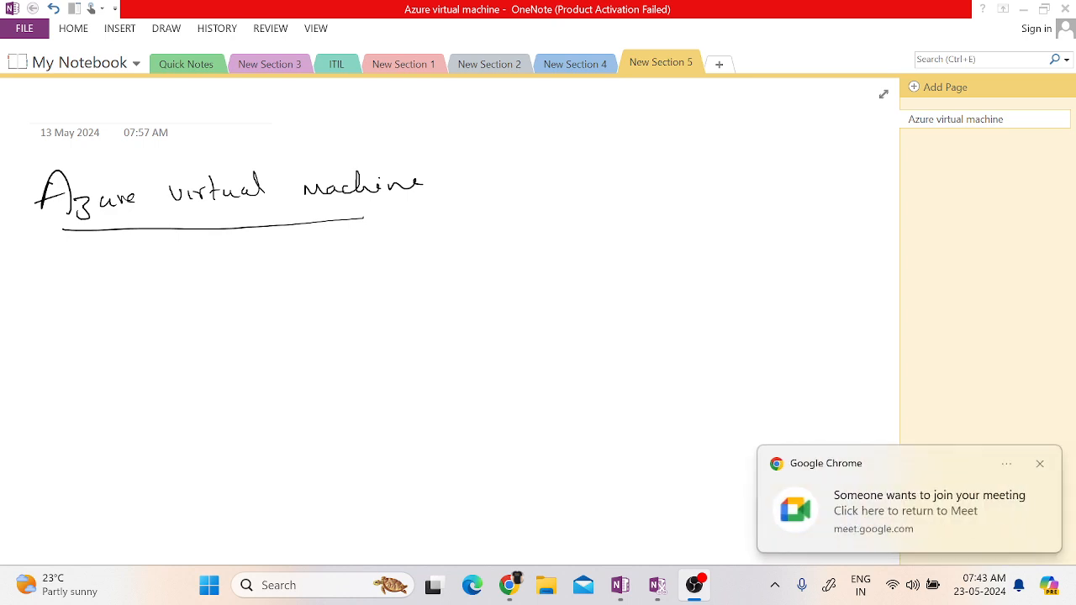
Handwrite "Tenant" below the Azure virtual machine heading and number it with a circled 1.
left_click(120, 303)
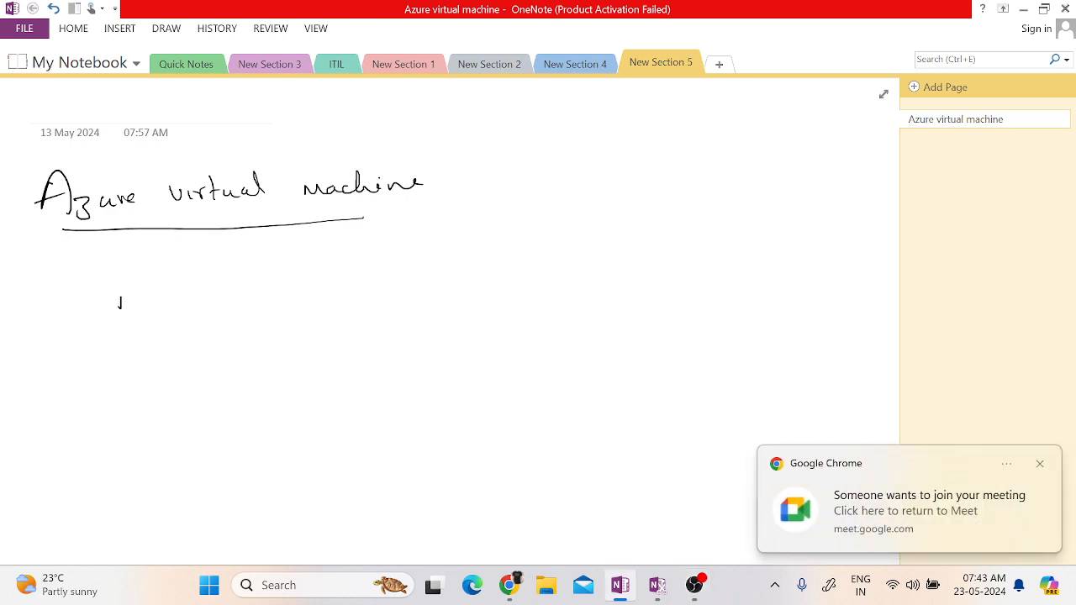
left_click(930, 505)
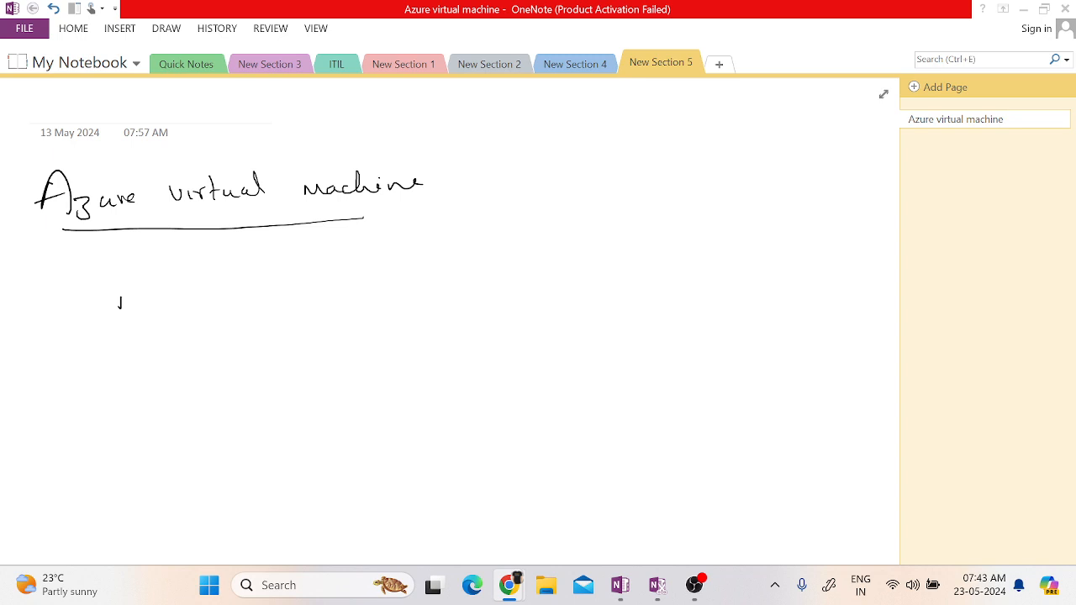
left_click(156, 301)
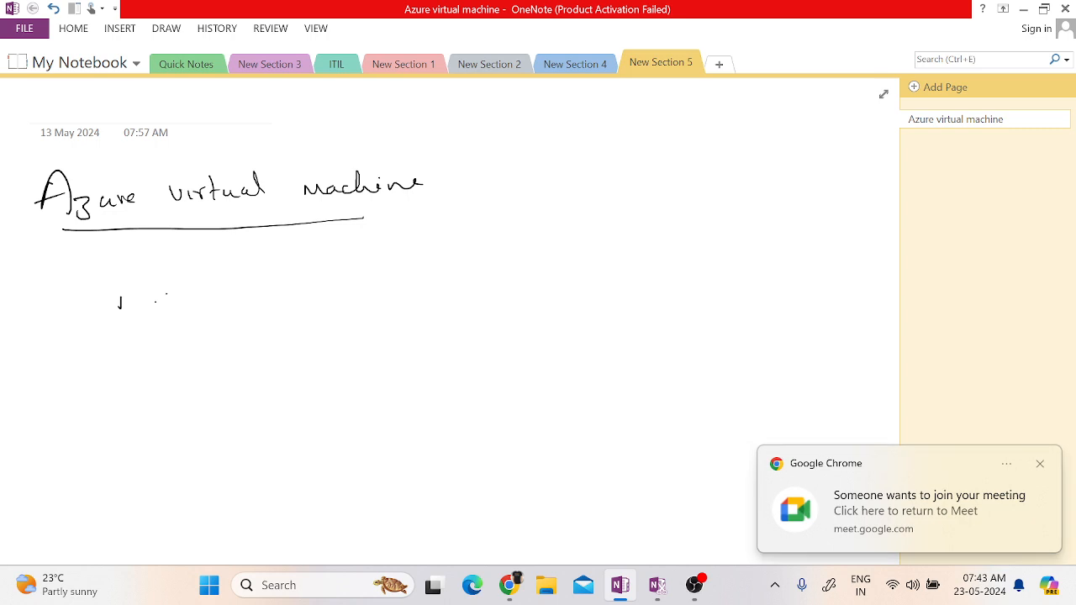
left_click_drag(166, 292, 161, 310)
left_click_drag(156, 293, 186, 299)
left_click_drag(192, 293, 203, 299)
left_click_drag(213, 293, 221, 298)
left_click_drag(222, 292, 247, 296)
left_click_drag(238, 290, 256, 286)
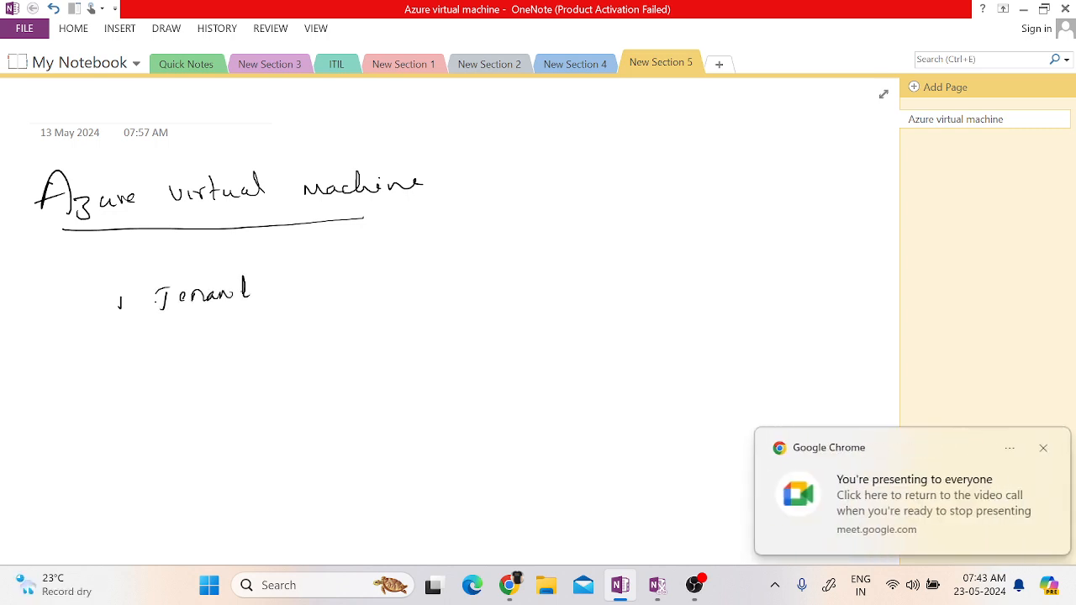
left_click(269, 288)
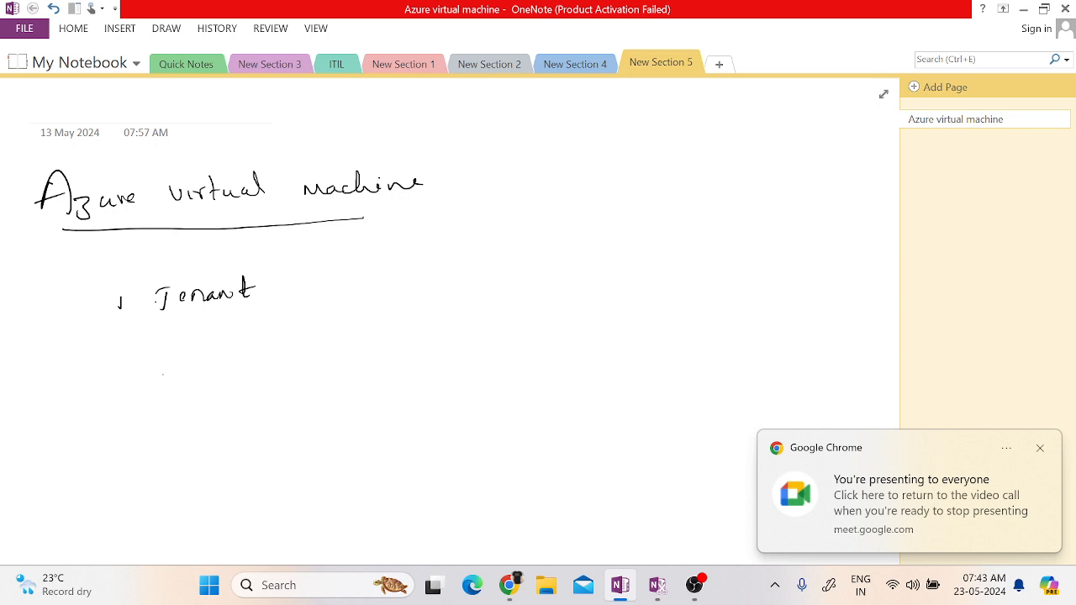
mouse_move(117, 288)
left_mouse_down()
mouse_move(121, 323)
mouse_move(101, 290)
left_mouse_up()
Draw a horizontal line beneath Tenant that branches into four downward arrows.
mouse_move(207, 332)
left_mouse_down()
mouse_move(397, 323)
mouse_move(412, 363)
left_mouse_up()
mouse_move(210, 334)
left_mouse_down()
mouse_move(196, 358)
mouse_move(213, 359)
left_mouse_up()
left_click_drag(267, 331, 278, 355)
mouse_move(356, 329)
left_mouse_down()
mouse_move(344, 354)
mouse_move(437, 358)
left_mouse_up()
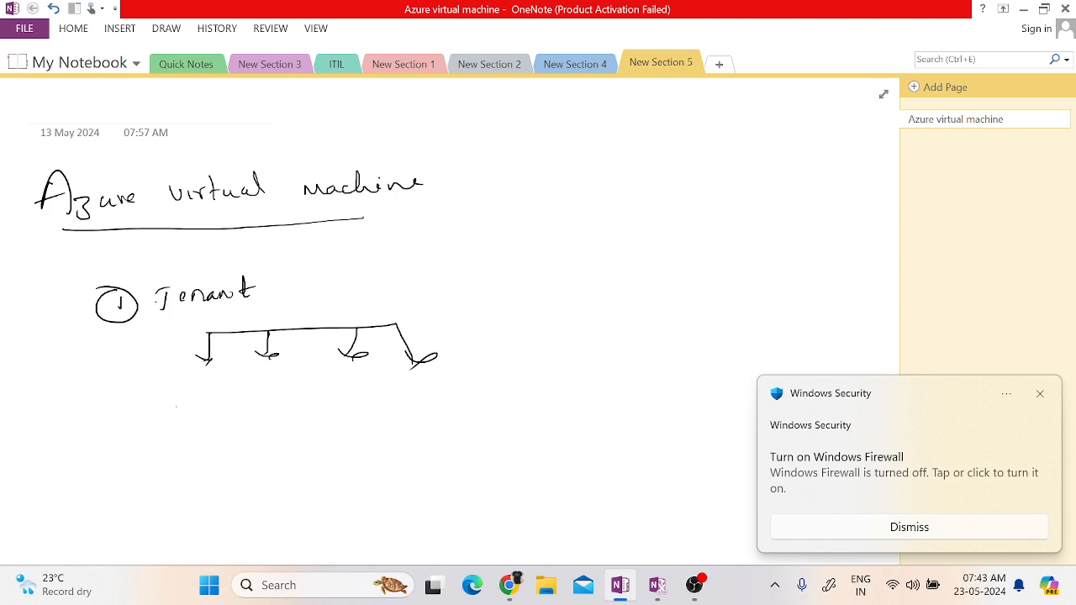
Handwrite "Subscriptions" below the branch arrows under Tenant.
mouse_move(168, 391)
left_mouse_down()
mouse_move(154, 410)
mouse_move(215, 409)
left_mouse_up()
left_click_drag(225, 409, 234, 407)
mouse_move(239, 401)
left_mouse_down()
mouse_move(244, 419)
mouse_move(254, 407)
left_mouse_up()
mouse_move(257, 391)
left_mouse_down()
mouse_move(257, 410)
mouse_move(286, 399)
left_mouse_up()
mouse_move(285, 408)
left_mouse_down()
mouse_move(297, 400)
mouse_move(304, 410)
left_mouse_up()
left_click_drag(287, 405, 304, 415)
Label the four branch arrows S1, S2, S3 and S4.
mouse_move(227, 360)
left_mouse_down()
mouse_move(216, 371)
mouse_move(233, 378)
mouse_move(292, 376)
left_mouse_up()
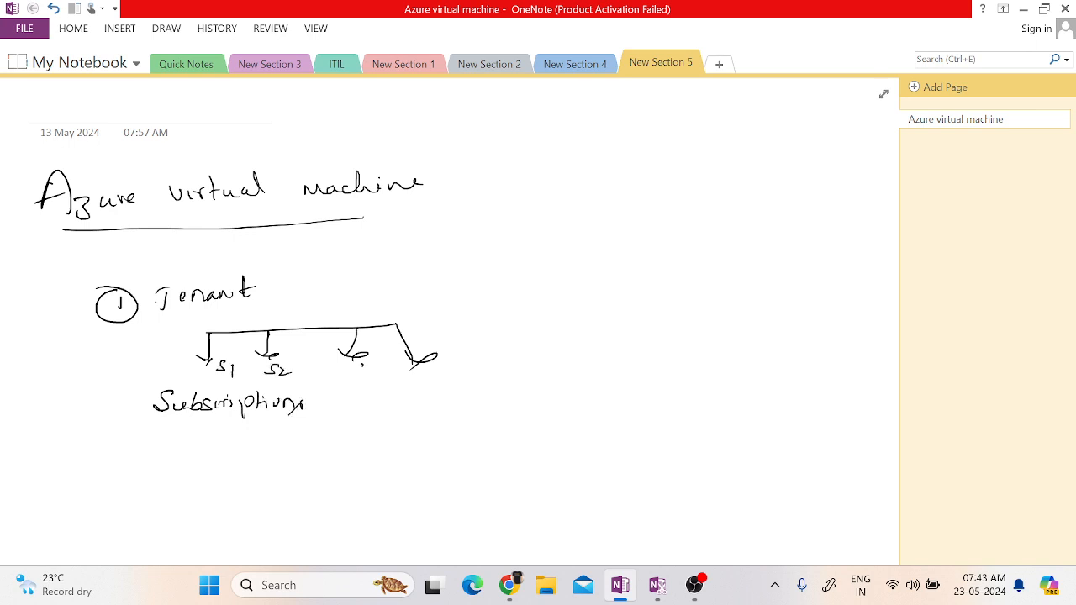
left_click_drag(364, 363, 360, 382)
mouse_move(441, 368)
left_mouse_down()
mouse_move(431, 381)
mouse_move(456, 392)
left_mouse_up()
Handwrite a boxed "MS" beside the Tenant diagram, with "Dev", "Test", "Req" and "pro" in a row beneath it.
mouse_move(611, 269)
left_mouse_down()
mouse_move(616, 254)
mouse_move(633, 267)
left_mouse_up()
mouse_move(652, 253)
left_mouse_down()
mouse_move(638, 270)
mouse_move(595, 277)
mouse_move(673, 242)
mouse_move(654, 281)
mouse_move(597, 286)
left_mouse_up()
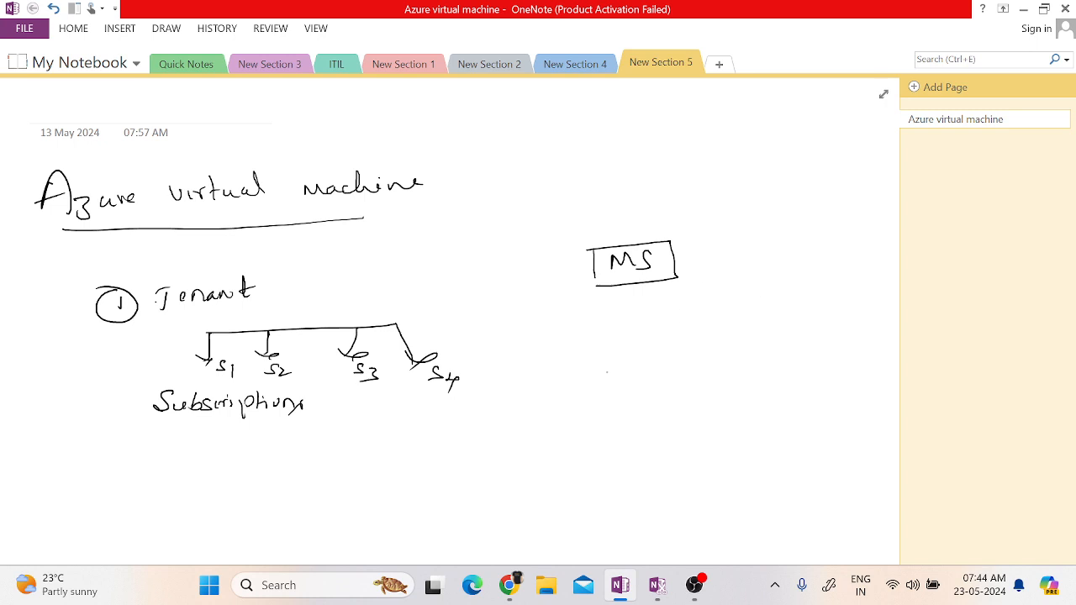
mouse_move(596, 362)
left_mouse_down()
mouse_move(598, 375)
mouse_move(639, 361)
left_mouse_up()
left_click_drag(714, 356, 716, 370)
mouse_move(707, 356)
left_mouse_down()
mouse_move(726, 353)
mouse_move(737, 366)
left_mouse_up()
mouse_move(748, 357)
left_mouse_down()
mouse_move(738, 369)
mouse_move(757, 369)
left_mouse_up()
left_click_drag(752, 360, 811, 365)
left_click_drag(812, 352, 834, 358)
left_click_drag(848, 352, 848, 368)
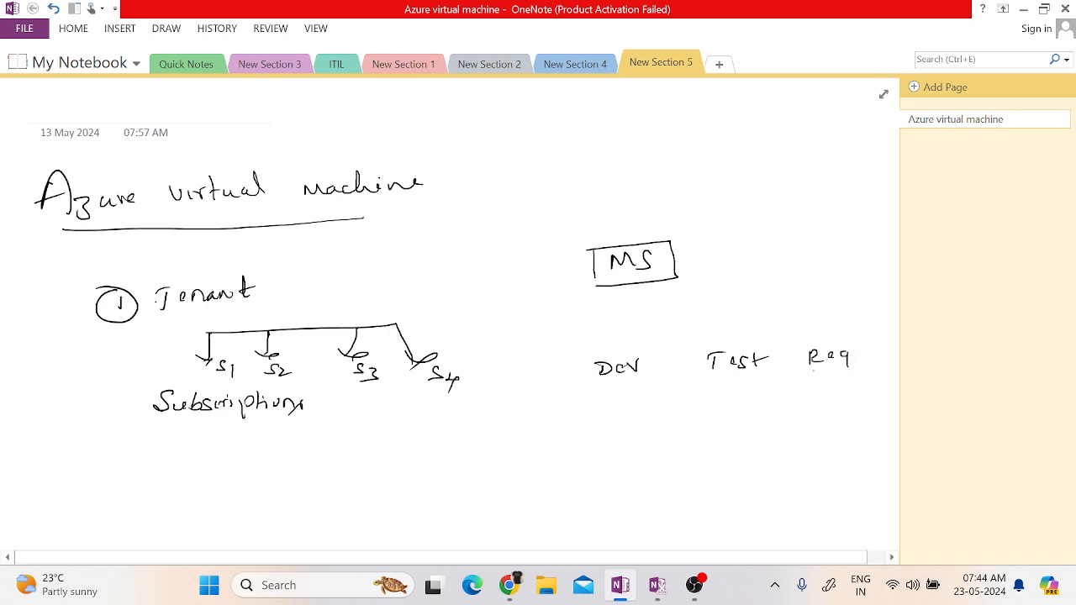
scroll(811, 376, "right", 2)
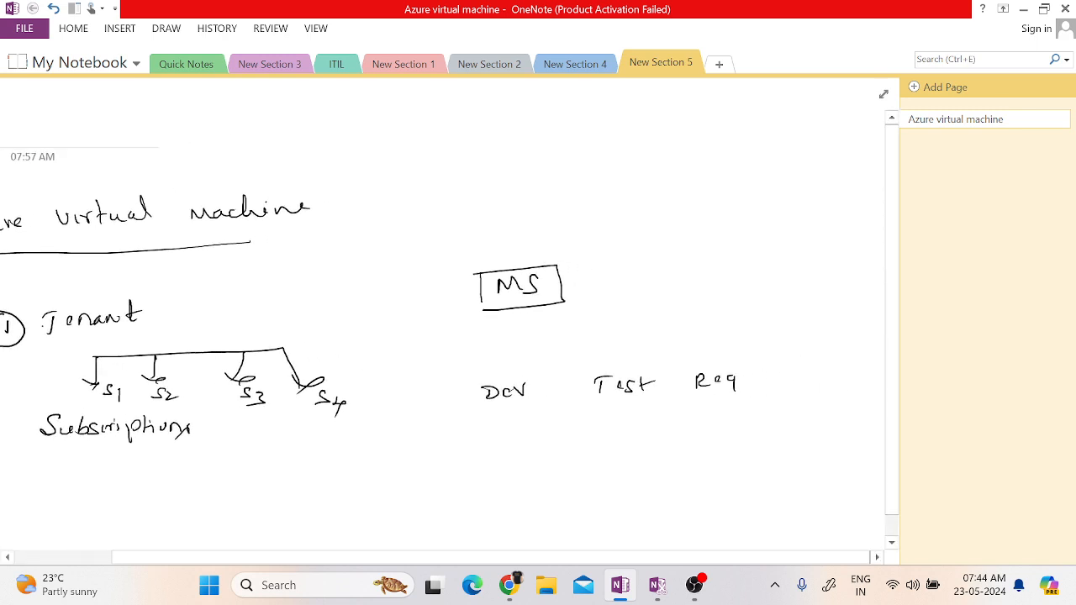
mouse_move(785, 374)
left_mouse_down()
mouse_move(786, 395)
mouse_move(796, 373)
left_mouse_up()
left_click_drag(797, 378, 814, 376)
Draw a connecting line above the Dev, Test, Req and pro labels and a box around each label.
mouse_move(495, 368)
left_mouse_down()
mouse_move(791, 327)
mouse_move(796, 350)
left_mouse_up()
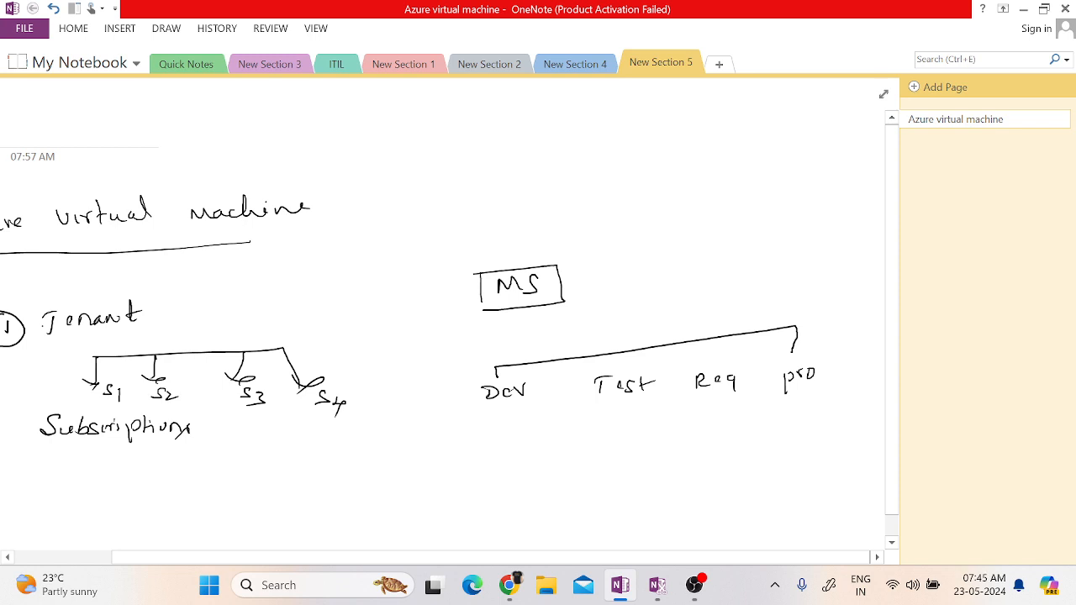
mouse_move(466, 387)
left_mouse_down()
mouse_move(468, 415)
mouse_move(512, 377)
mouse_move(555, 402)
mouse_move(473, 414)
left_mouse_up()
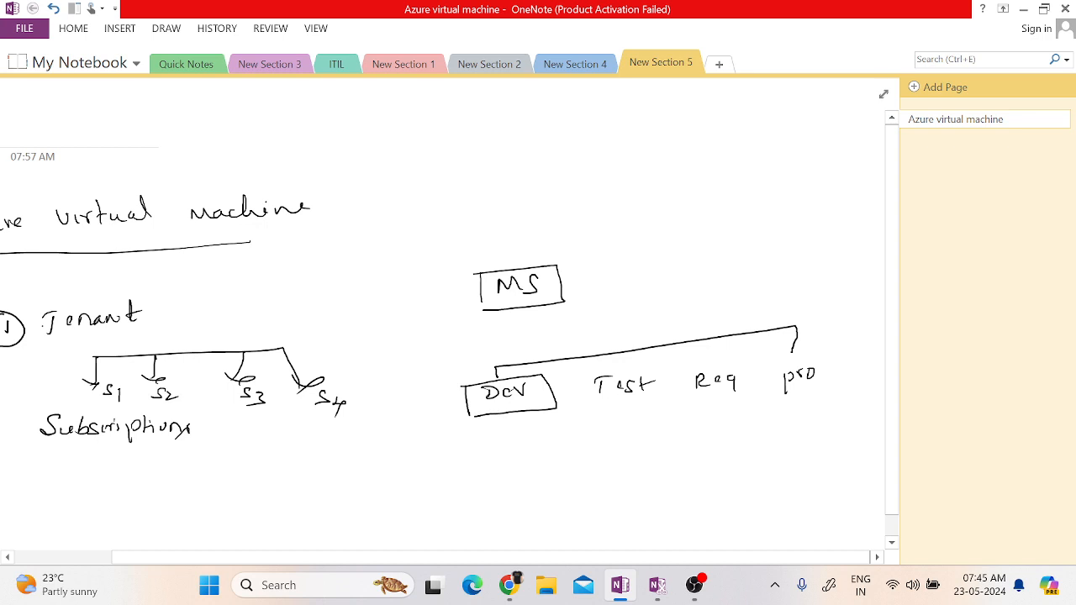
mouse_move(584, 378)
left_mouse_down()
mouse_move(583, 401)
mouse_move(659, 361)
mouse_move(673, 392)
mouse_move(590, 406)
left_mouse_up()
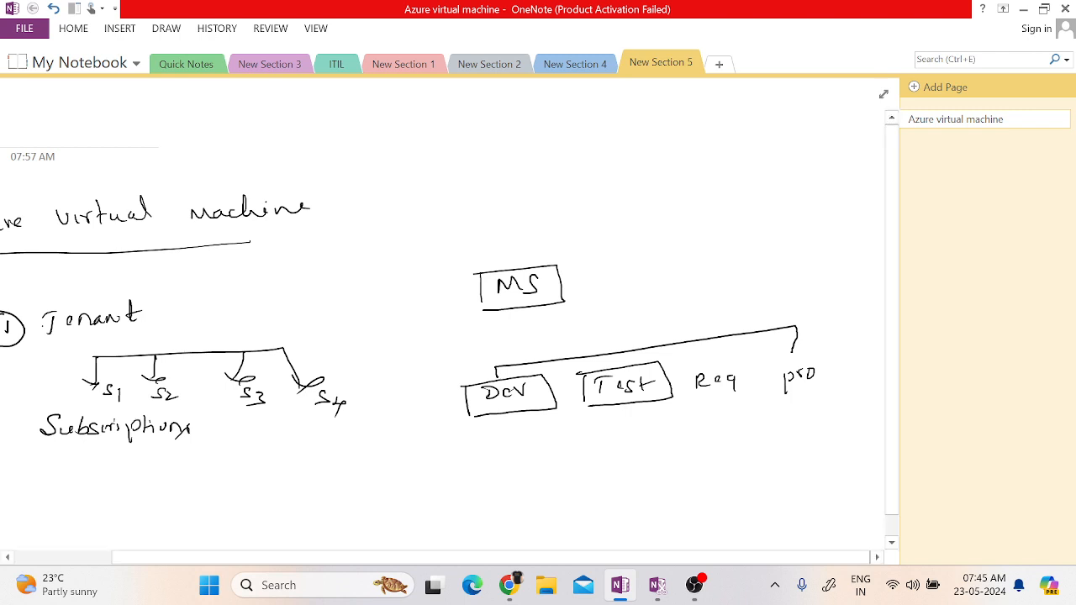
mouse_move(686, 371)
left_mouse_down()
mouse_move(685, 396)
mouse_move(741, 357)
mouse_move(753, 397)
mouse_move(700, 404)
left_mouse_up()
mouse_move(766, 370)
left_mouse_down()
mouse_move(762, 397)
mouse_move(845, 353)
mouse_move(791, 396)
mouse_move(765, 401)
left_mouse_up()
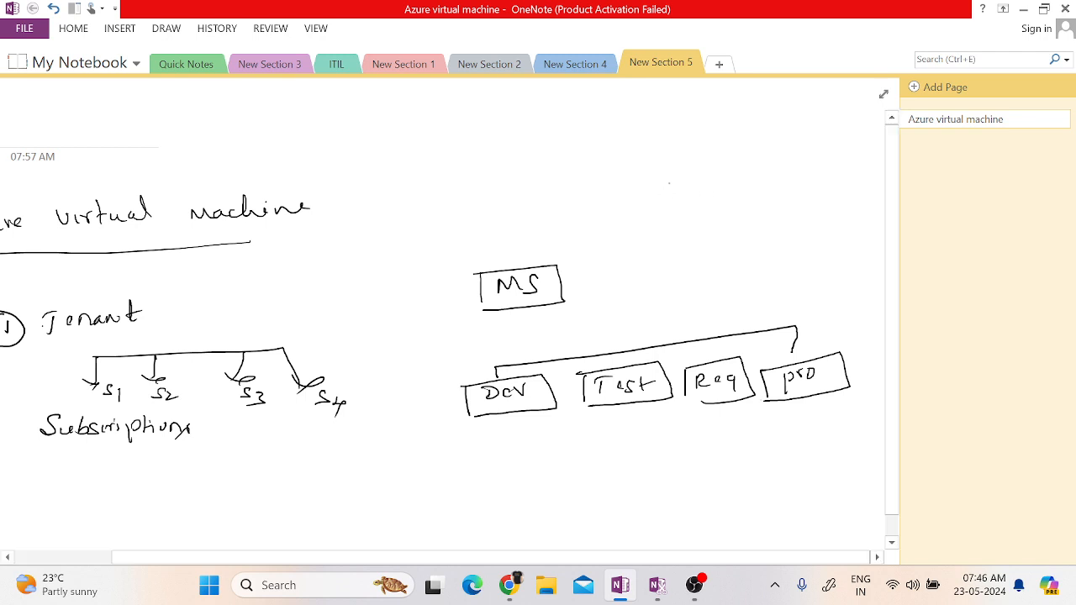
Handwrite "4 cpu" and "8 GB" above the MS diagram and bracket them together with the figure 1000.
mouse_move(683, 173)
left_mouse_down()
mouse_move(691, 193)
mouse_move(717, 190)
left_mouse_up()
mouse_move(726, 179)
left_mouse_down()
mouse_move(726, 197)
mouse_move(732, 183)
left_mouse_up()
left_click_drag(739, 177, 749, 180)
mouse_move(700, 218)
left_mouse_down()
mouse_move(692, 231)
mouse_move(702, 220)
mouse_move(721, 229)
left_mouse_up()
left_click_drag(726, 220, 735, 230)
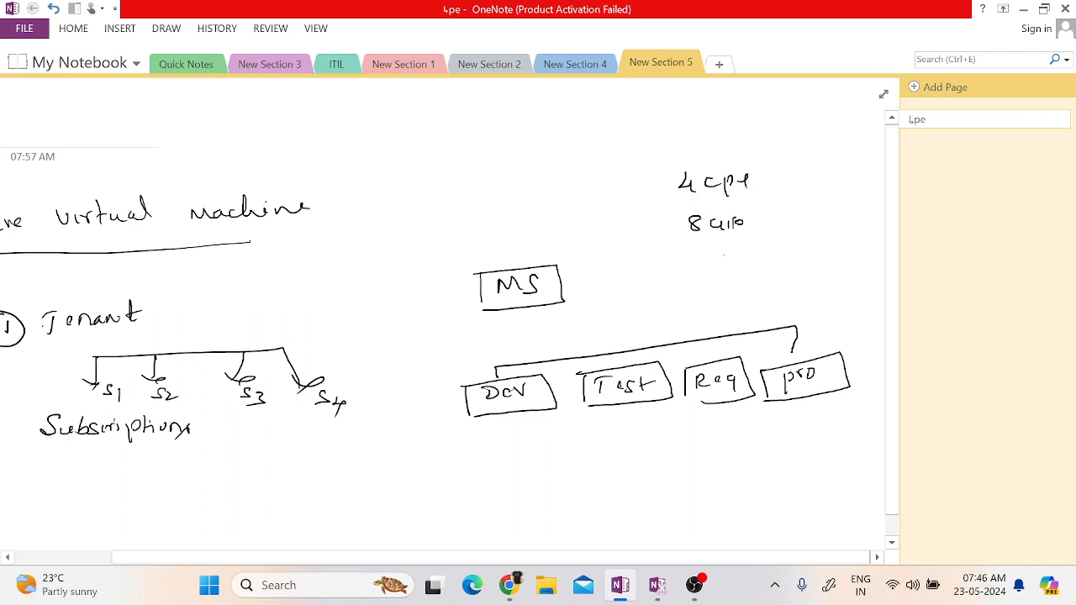
mouse_move(759, 165)
left_mouse_down()
mouse_move(765, 209)
mouse_move(815, 186)
left_mouse_up()
left_click_drag(827, 186, 840, 187)
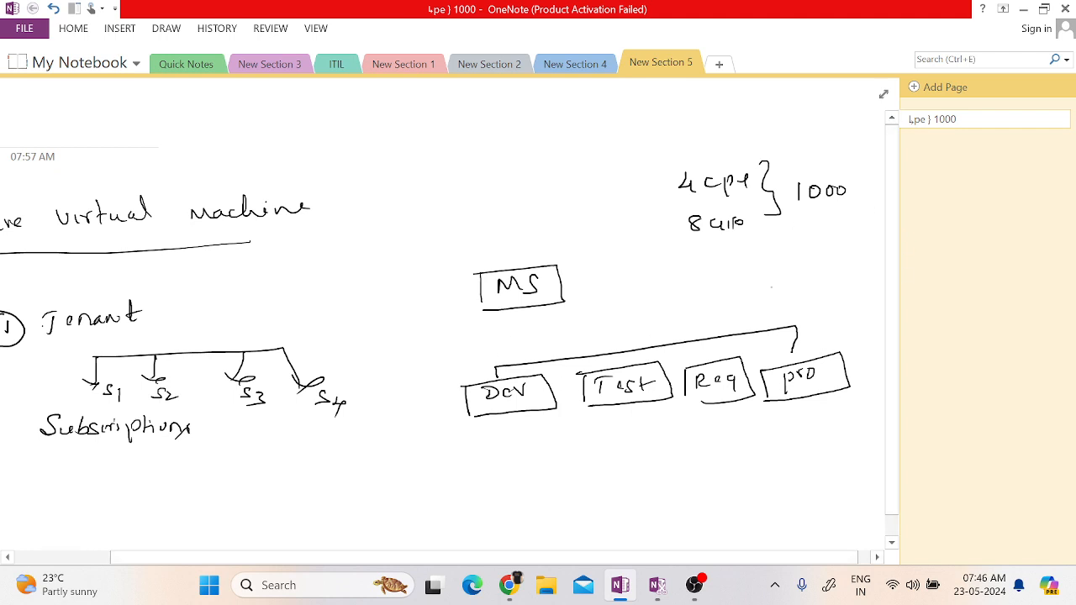
Handwrite 200 below the cpu and memory note and draw a box around it.
left_click_drag(763, 256, 775, 271)
left_click_drag(774, 262, 808, 264)
mouse_move(739, 255)
left_mouse_down()
mouse_move(771, 253)
mouse_move(836, 274)
left_mouse_up()
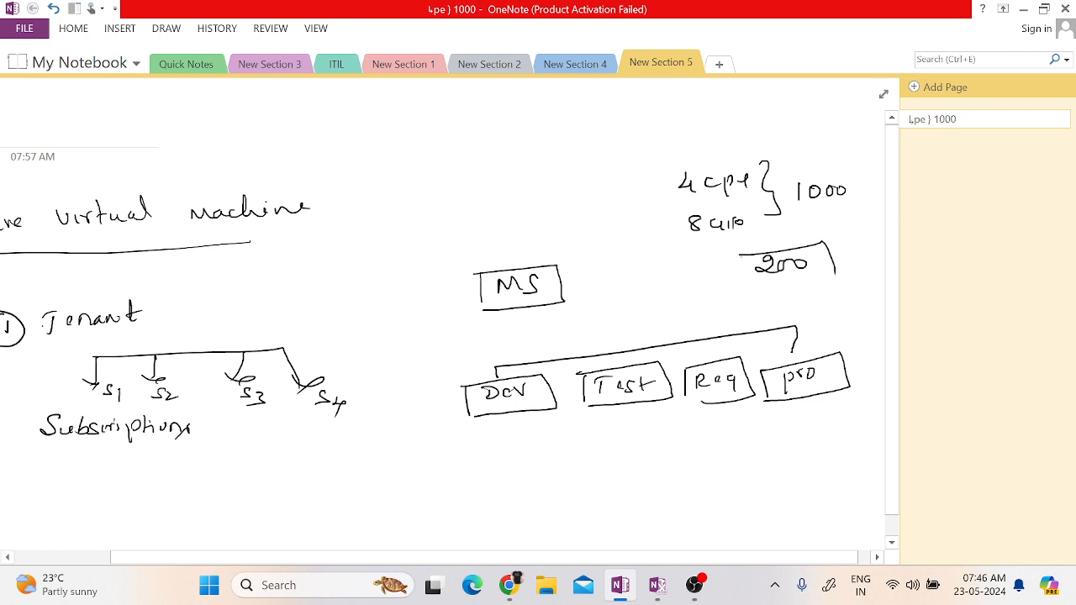
mouse_move(740, 255)
left_mouse_down()
mouse_move(803, 288)
mouse_move(836, 280)
left_mouse_up()
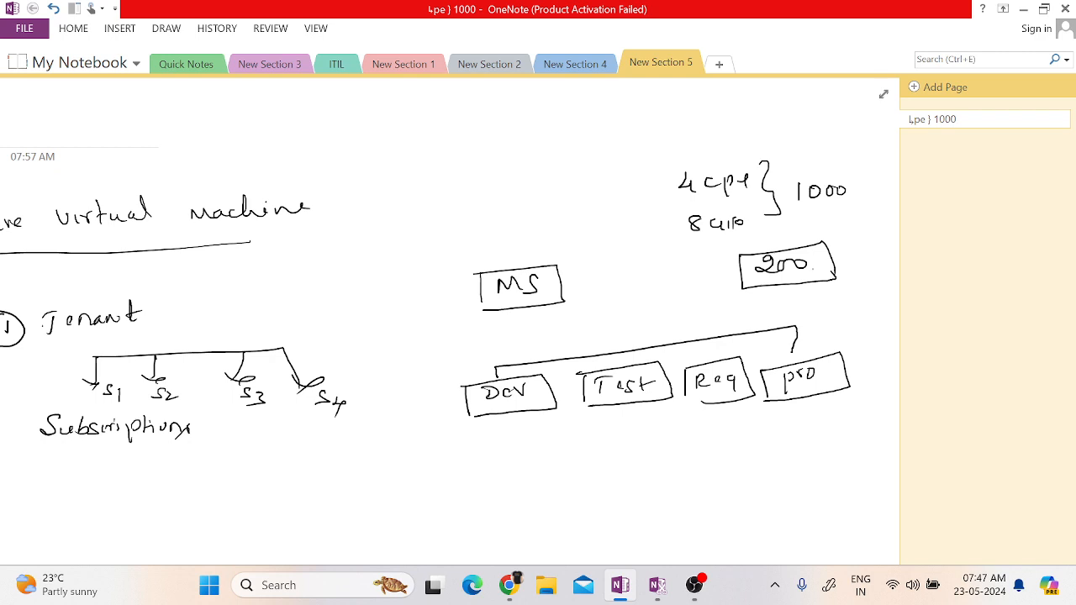
Number the Subscriptions entry with a circled 2.
scroll(833, 300, "left", 3)
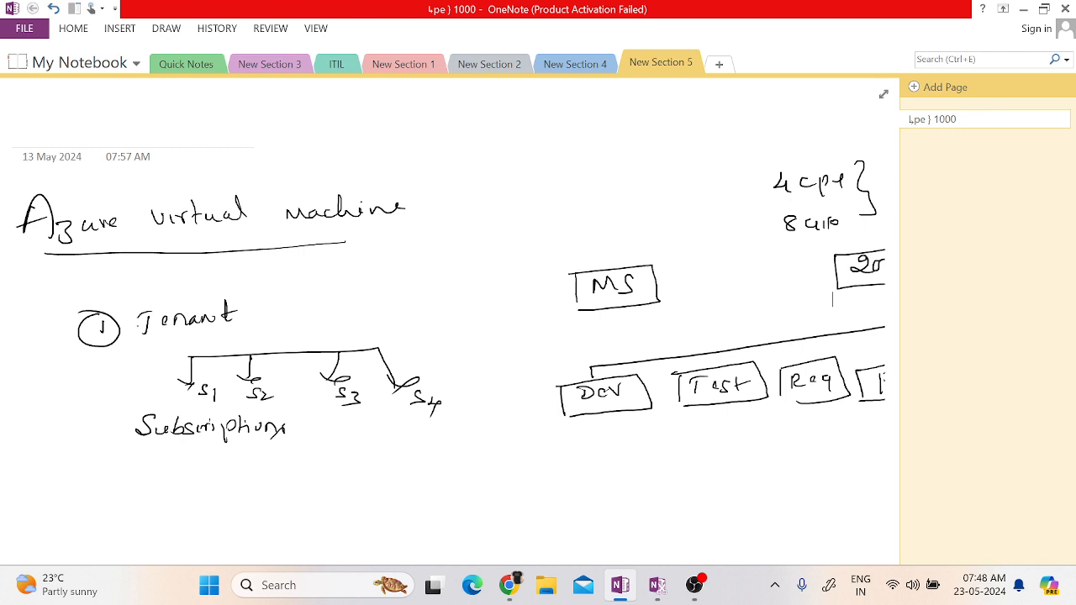
key("super+w")
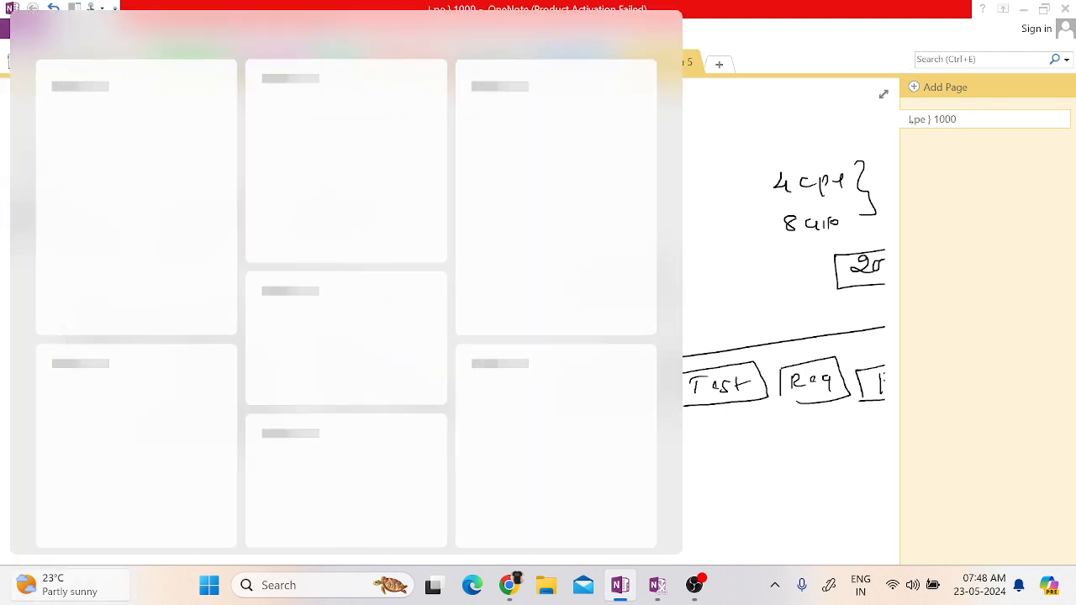
key("Escape")
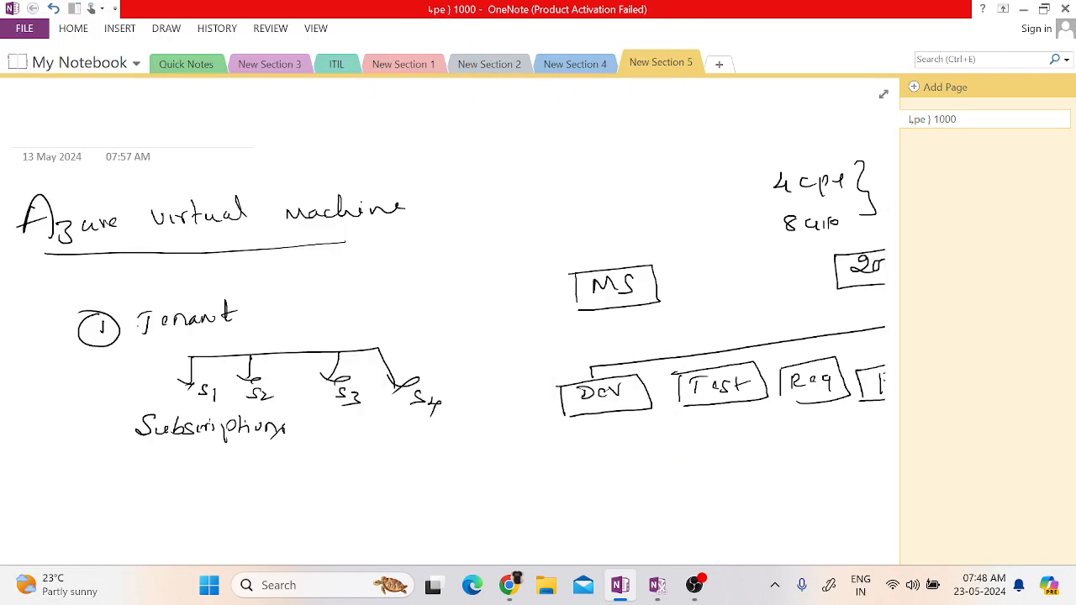
scroll(832, 143, "down", 4)
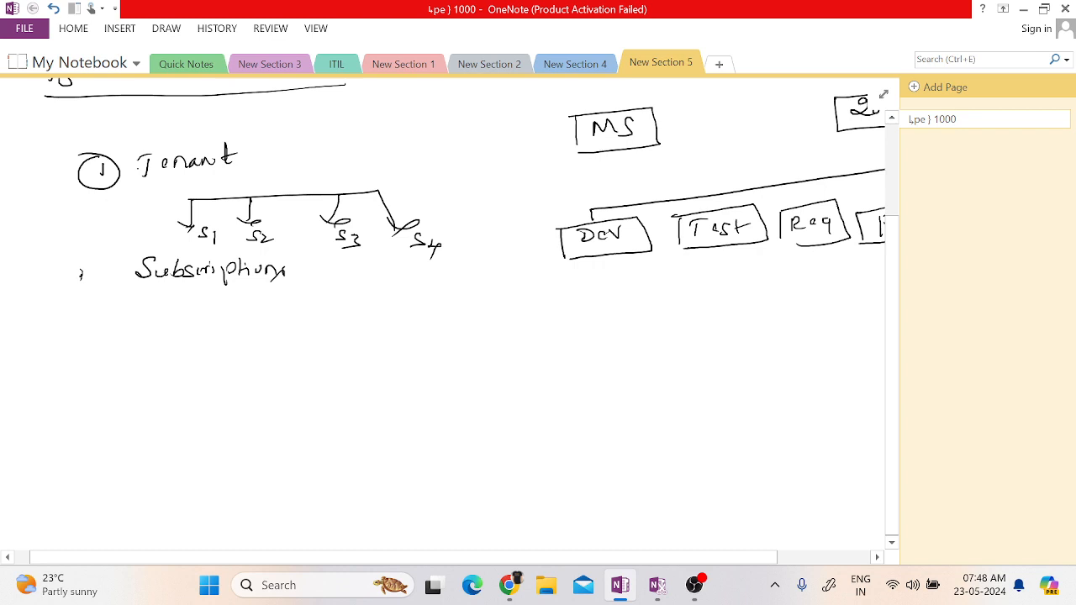
mouse_move(81, 277)
left_mouse_down()
mouse_move(85, 292)
mouse_move(53, 274)
left_mouse_up()
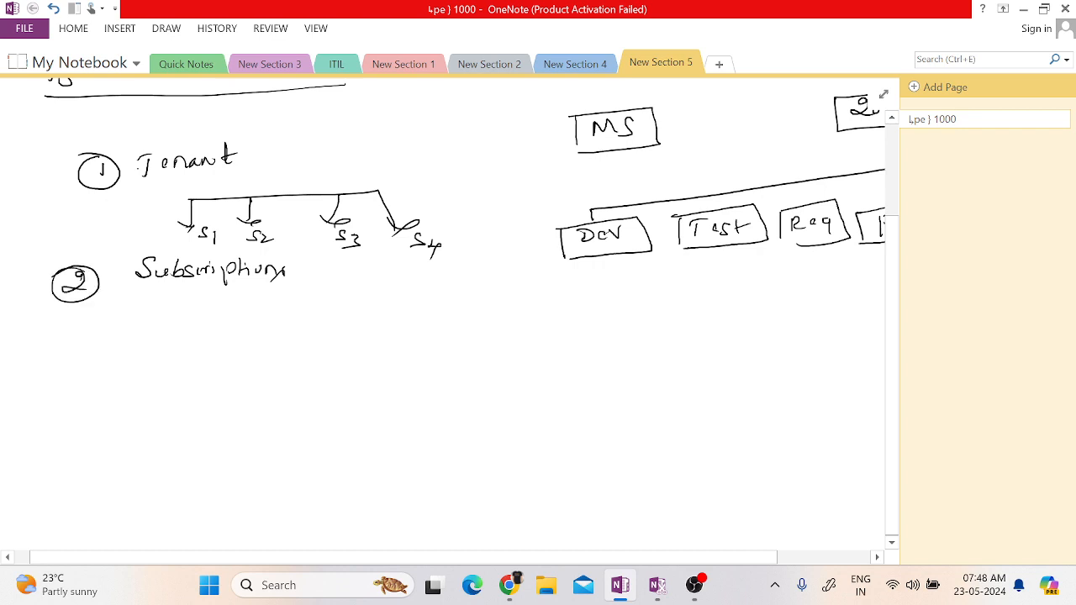
Handwrite "Resource group" below Subscriptions as an item numbered with a circled 3.
mouse_move(71, 375)
left_mouse_down()
mouse_move(80, 384)
mouse_move(59, 392)
left_mouse_up()
mouse_move(57, 373)
left_mouse_down()
mouse_move(48, 395)
mouse_move(54, 370)
left_mouse_up()
mouse_move(150, 365)
left_mouse_down()
mouse_move(165, 391)
mouse_move(313, 380)
mouse_move(301, 406)
mouse_move(340, 380)
mouse_move(361, 377)
mouse_move(370, 389)
left_mouse_up()
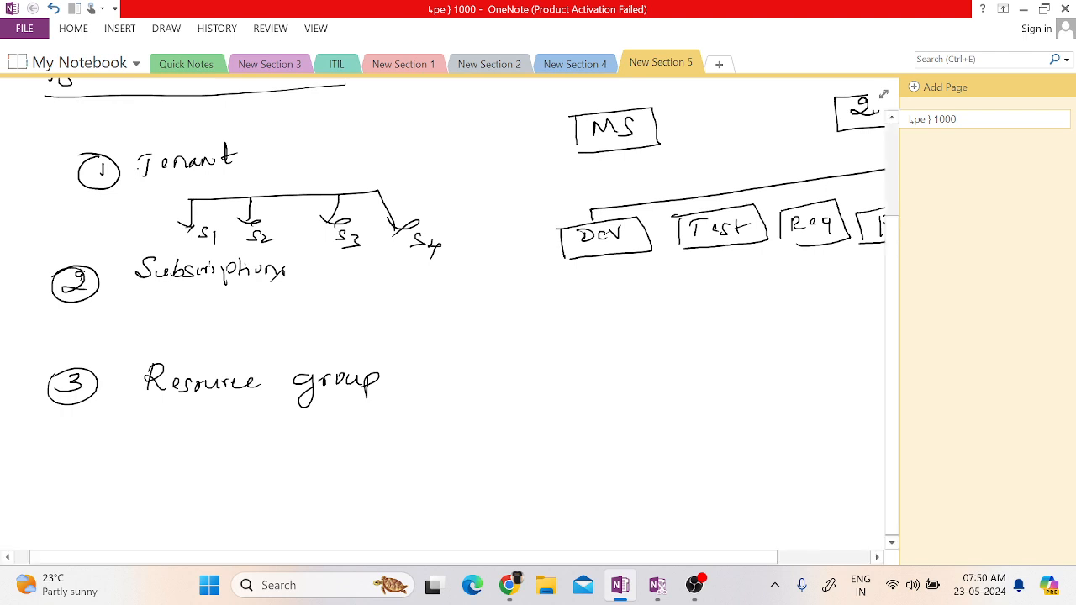
Handwrite "Vnet" below Resource group as an item numbered with a circled 4.
mouse_move(59, 469)
left_mouse_down()
mouse_move(53, 485)
mouse_move(65, 488)
left_mouse_up()
mouse_move(61, 471)
left_mouse_down()
mouse_move(44, 495)
mouse_move(44, 476)
left_mouse_up()
left_click_drag(127, 473, 170, 493)
mouse_move(178, 471)
left_mouse_down()
mouse_move(174, 495)
mouse_move(193, 478)
left_mouse_up()
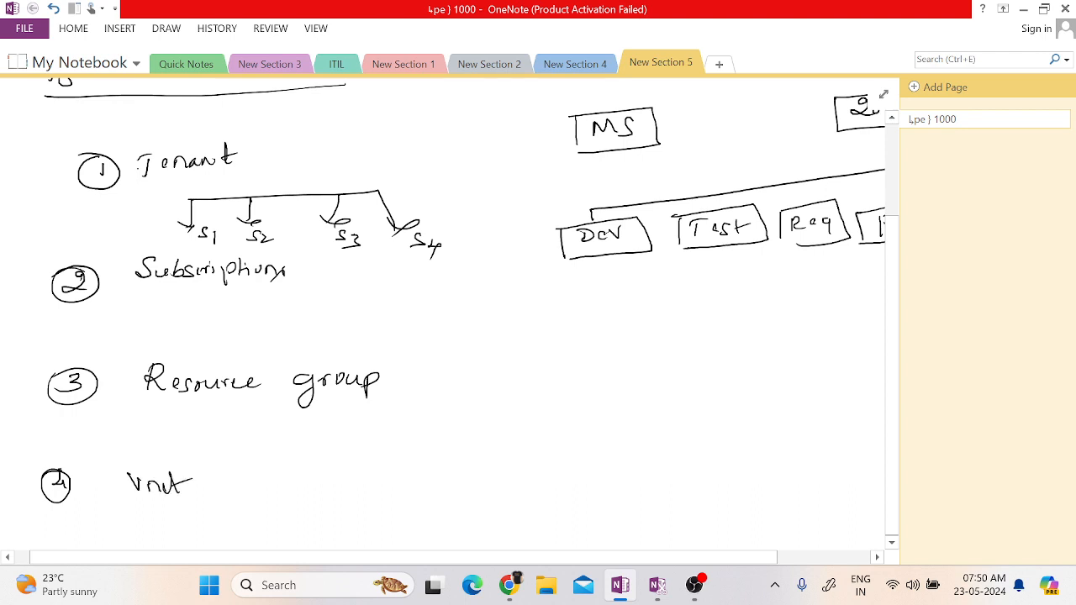
Handwrite "(virtual network)" after Vnet to spell out the abbreviation.
scroll(442, 319, "down", 2)
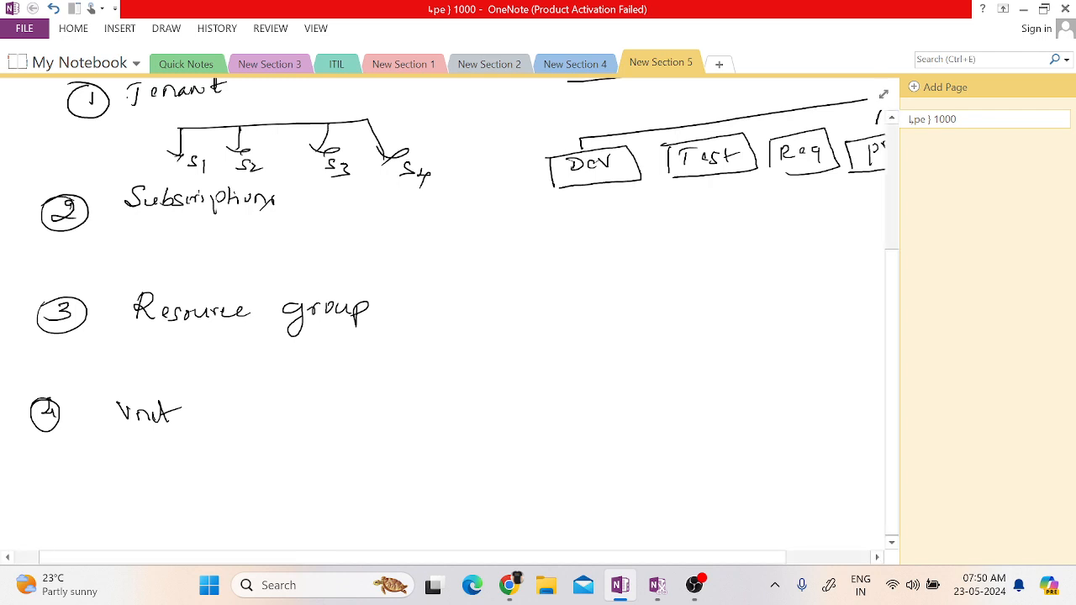
mouse_move(221, 396)
left_mouse_down()
mouse_move(235, 429)
mouse_move(250, 416)
mouse_move(281, 429)
left_mouse_up()
left_click_drag(277, 416, 321, 426)
mouse_move(328, 399)
left_mouse_down()
mouse_move(332, 427)
mouse_move(394, 428)
left_mouse_up()
mouse_move(397, 401)
left_mouse_down()
mouse_move(398, 429)
mouse_move(404, 412)
left_mouse_up()
left_click_drag(405, 417, 429, 421)
left_click_drag(434, 419, 445, 417)
mouse_move(449, 426)
left_mouse_down()
mouse_move(455, 416)
mouse_move(459, 426)
left_mouse_up()
left_click_drag(462, 419, 470, 439)
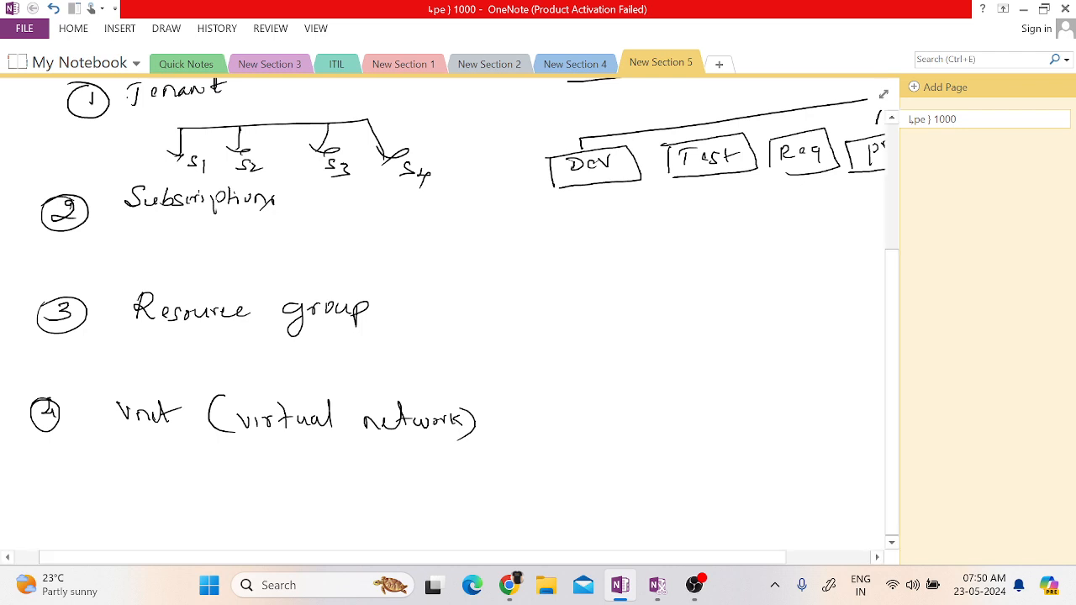
Add a dash and "LAN" after the virtual network note.
left_click_drag(517, 428, 589, 430)
left_click_drag(592, 435, 614, 411)
scroll(444, 320, "down", 3)
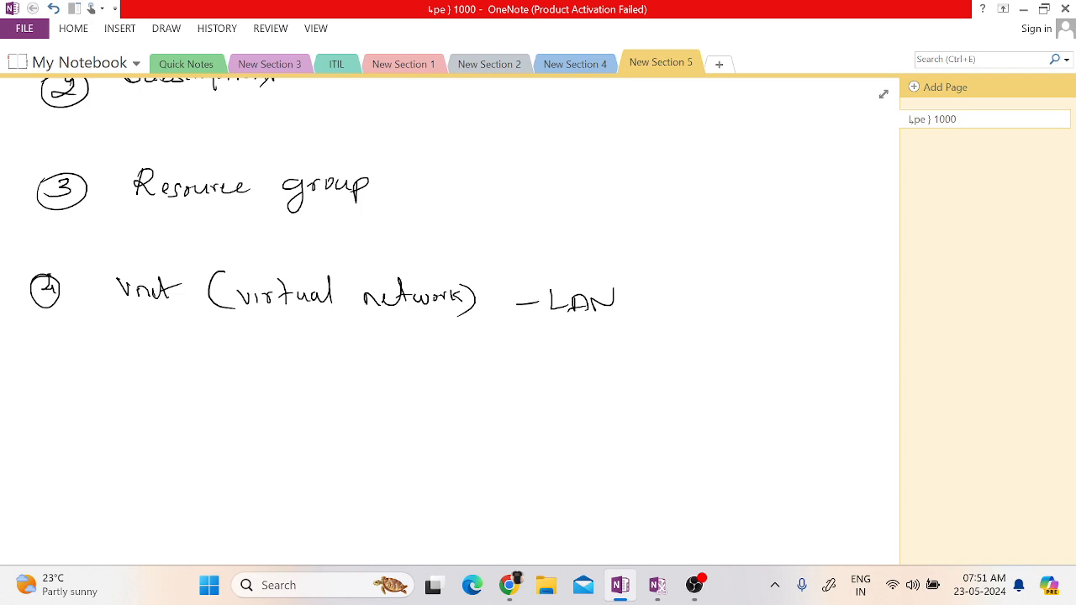
scroll(449, 319, "up", 5)
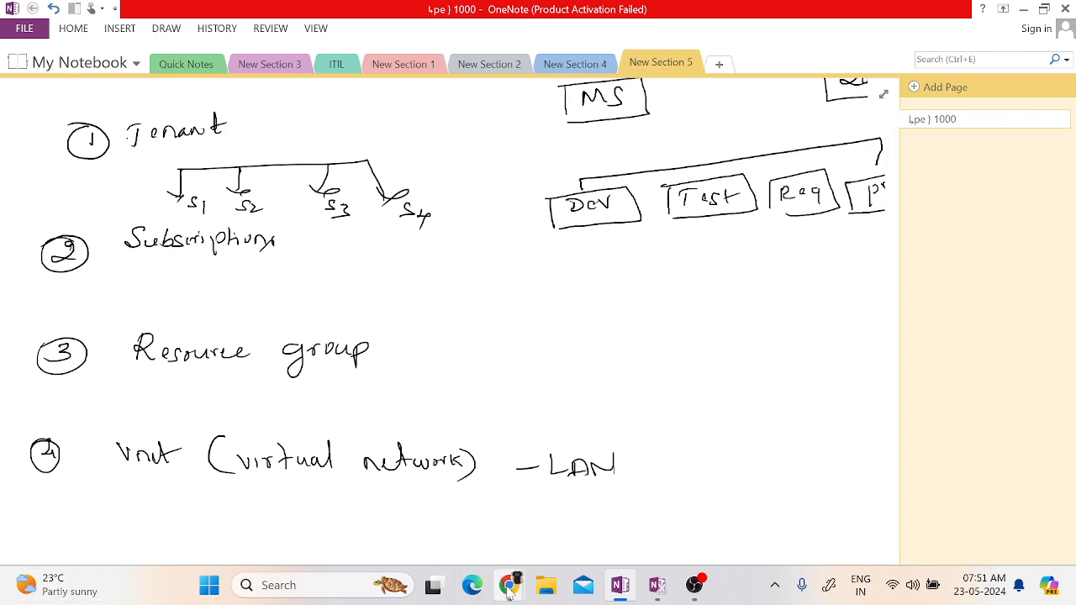
Switch to the Microsoft Azure portal in Chrome, search for "ten" and open Tenant properties.
mouse_move(509, 588)
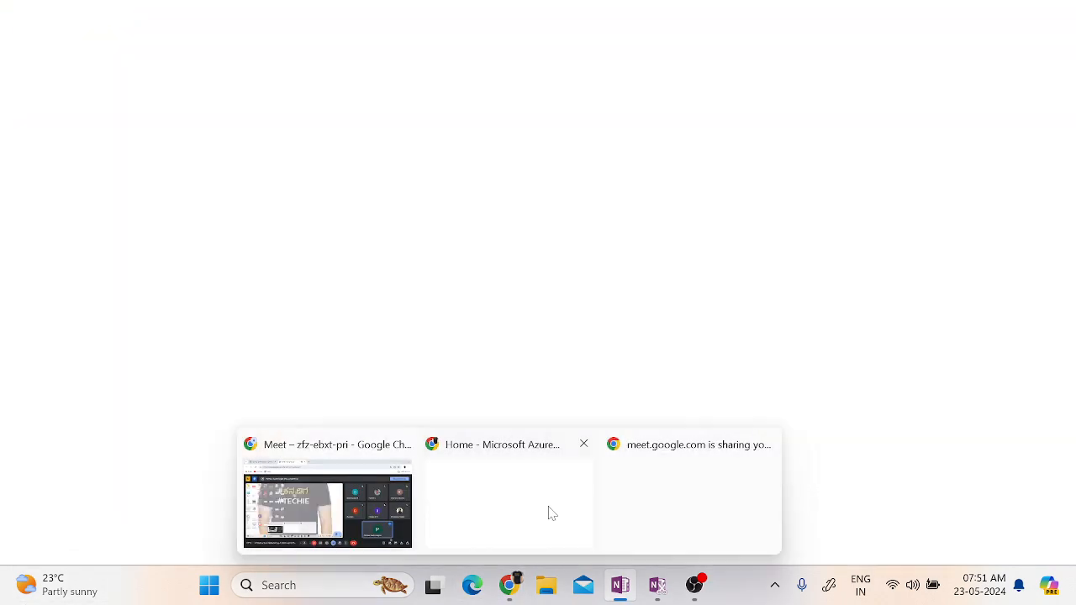
left_click(548, 511)
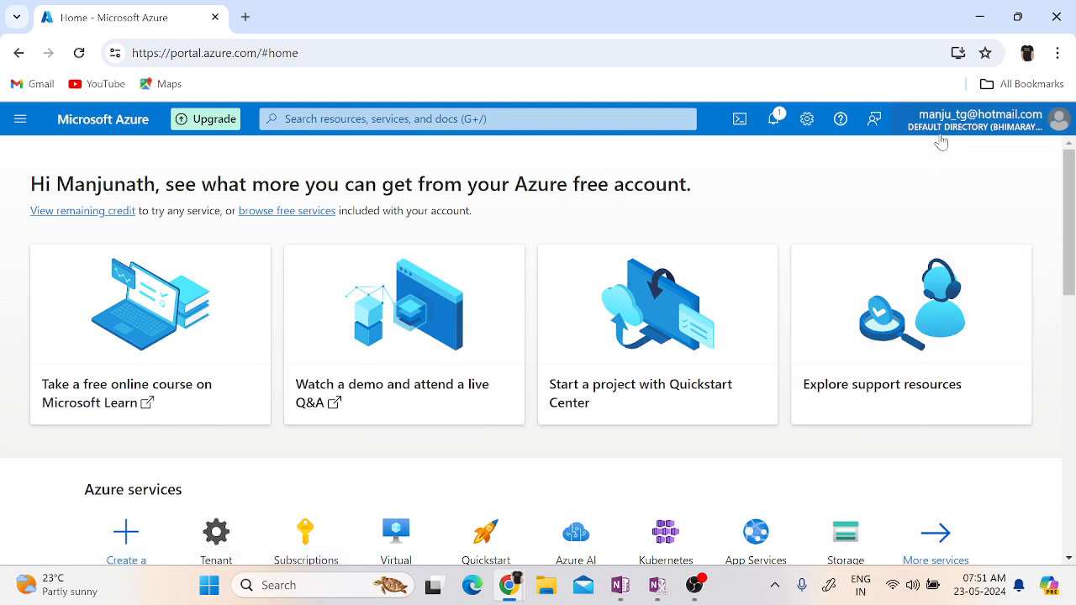
mouse_move(1014, 138)
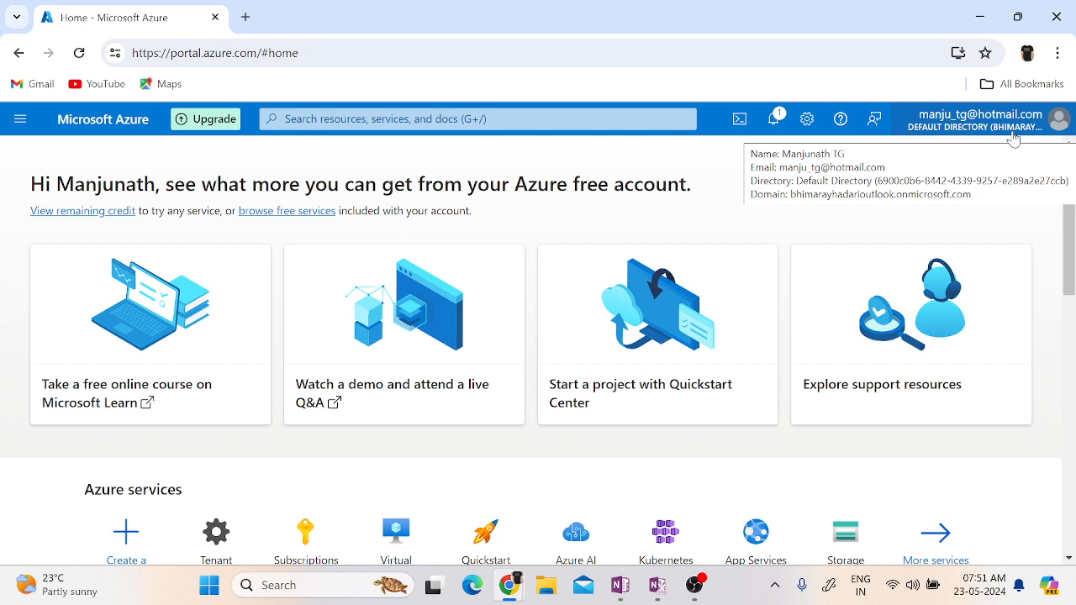
left_click(340, 123)
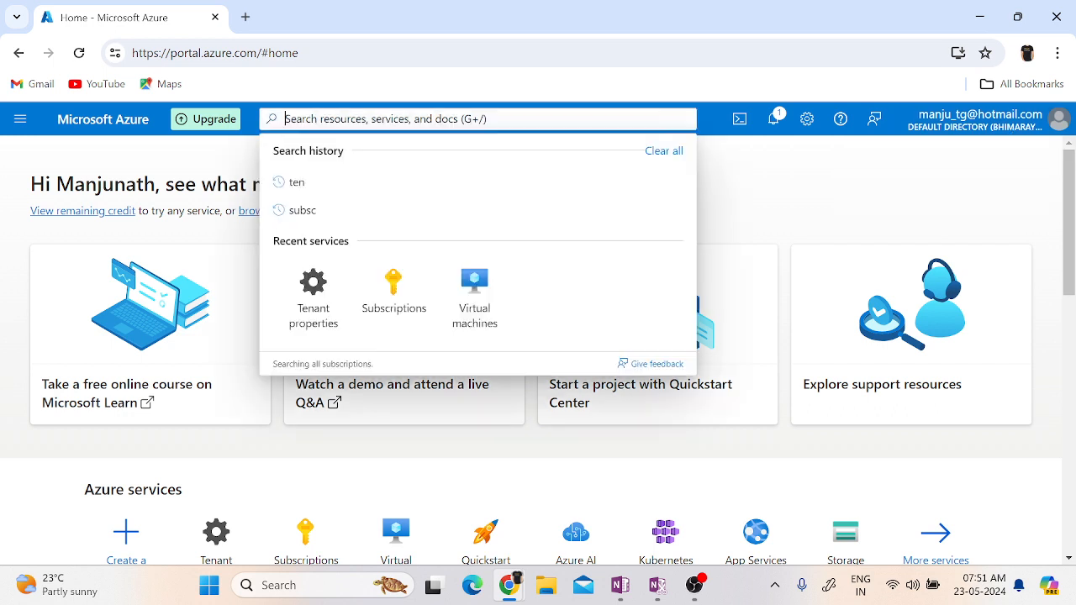
type("tena")
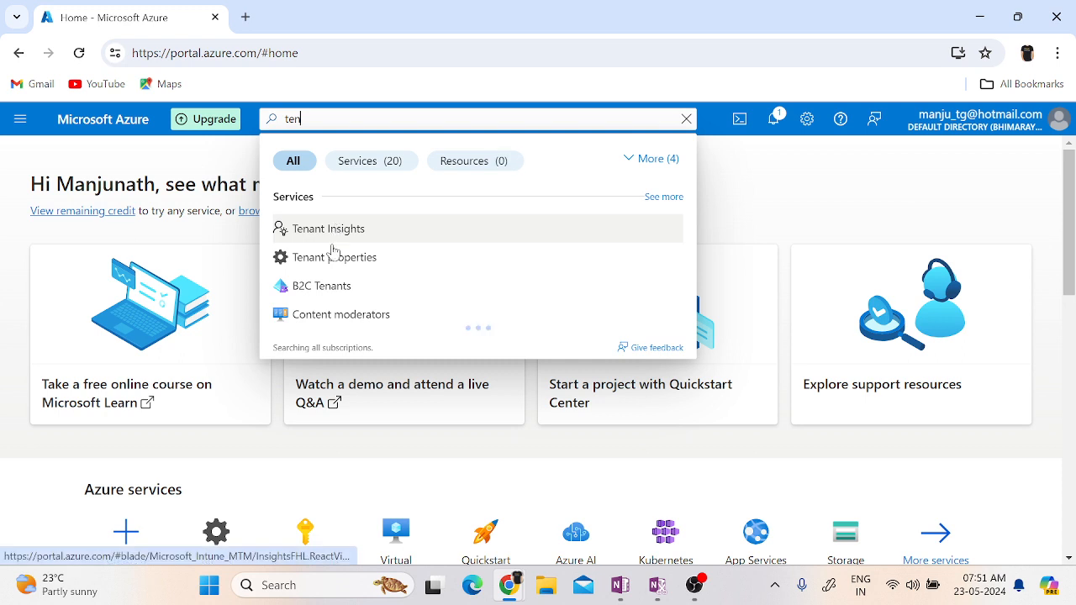
left_click(330, 258)
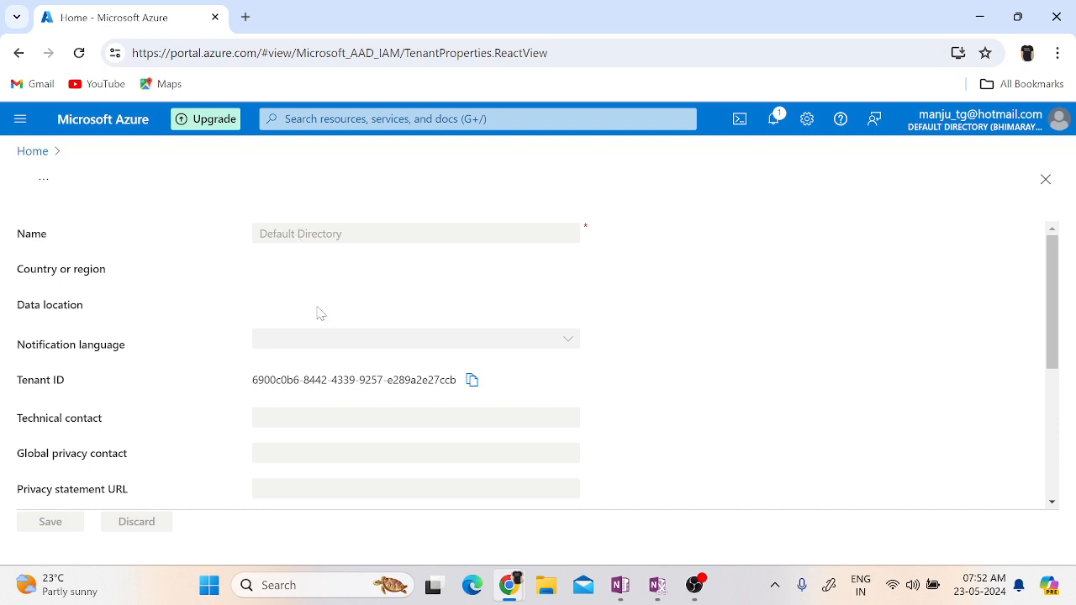
Highlight the Tenant ID and review the remaining tenant properties, including access management and security defaults.
triple_click(316, 380)
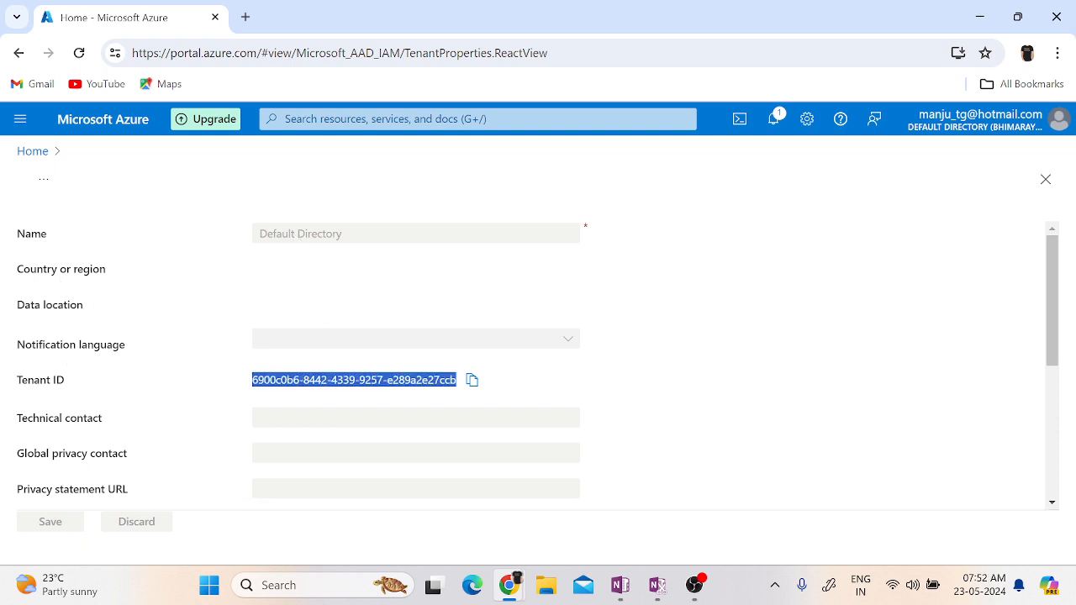
scroll(839, 416, "down", 2)
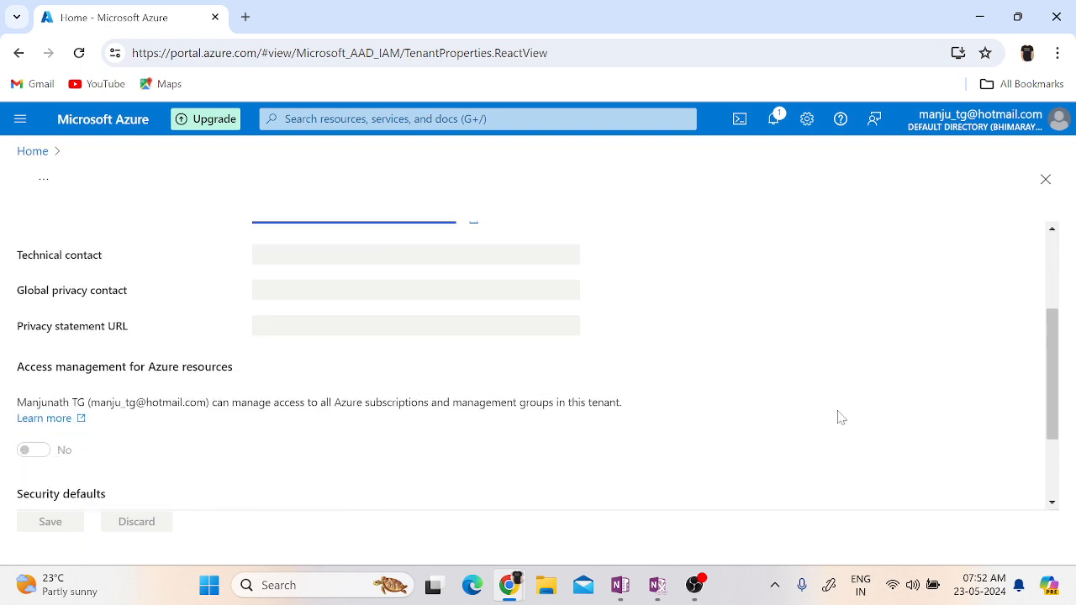
scroll(841, 418, "up", 2)
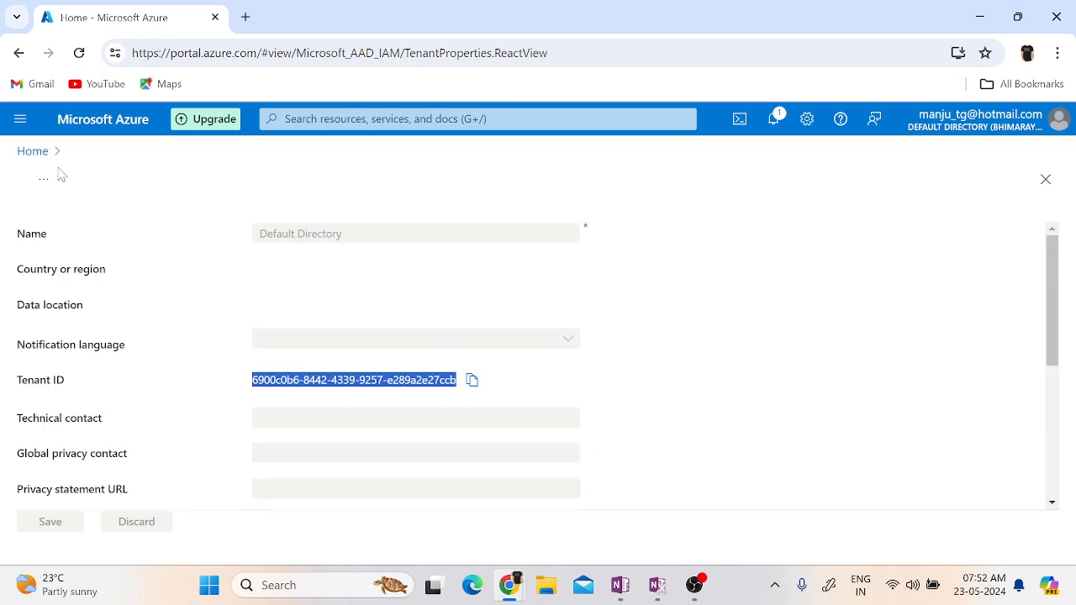
Return to the portal home, open Subscriptions through a search for "subsc", and show the notifications.
left_click(25, 158)
left_click(340, 119)
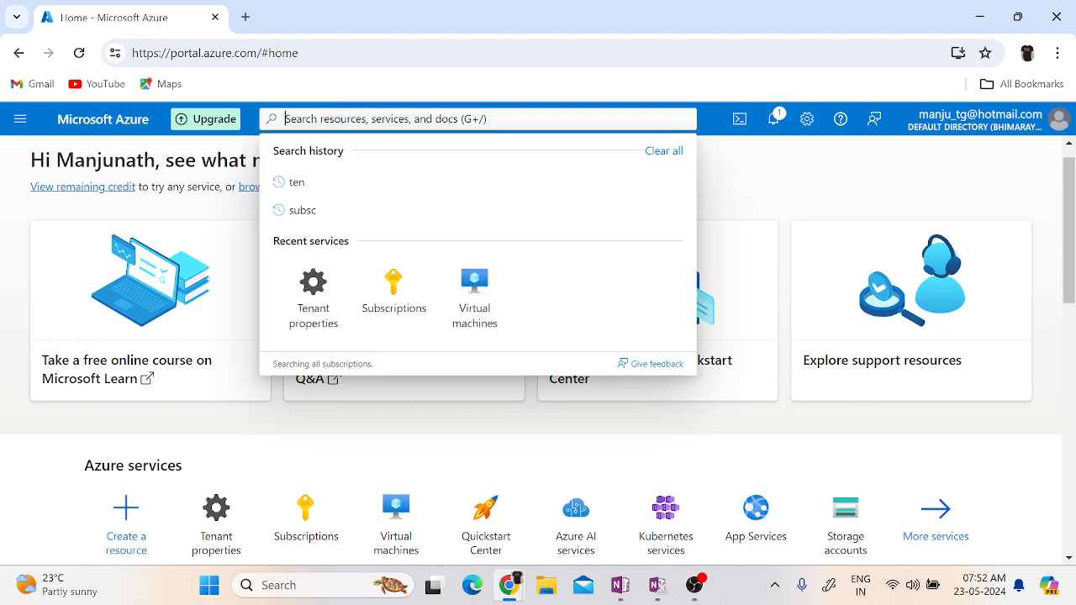
type("subsc")
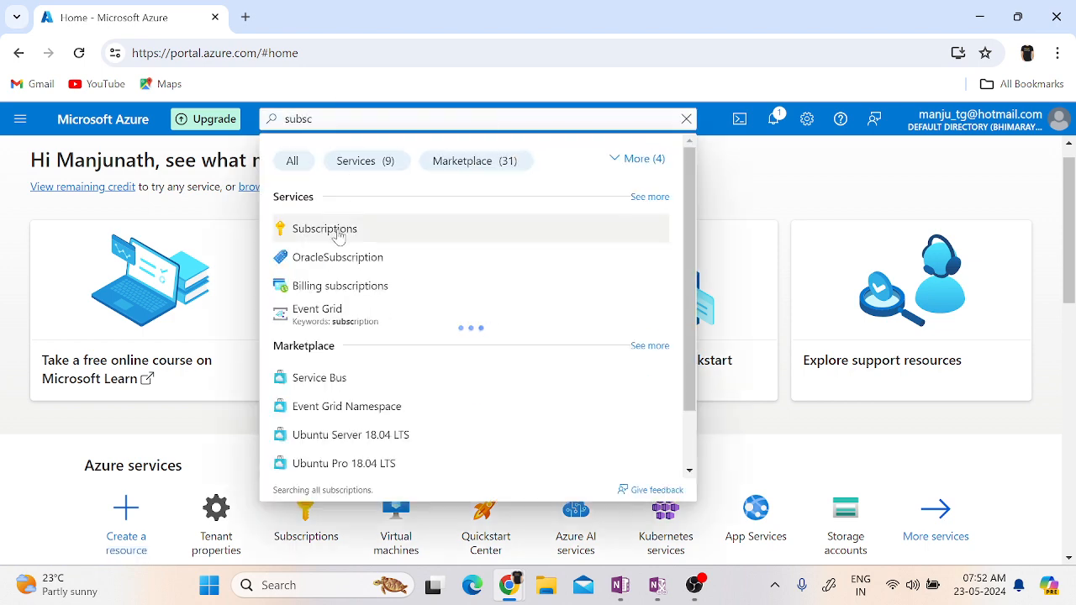
left_click(339, 234)
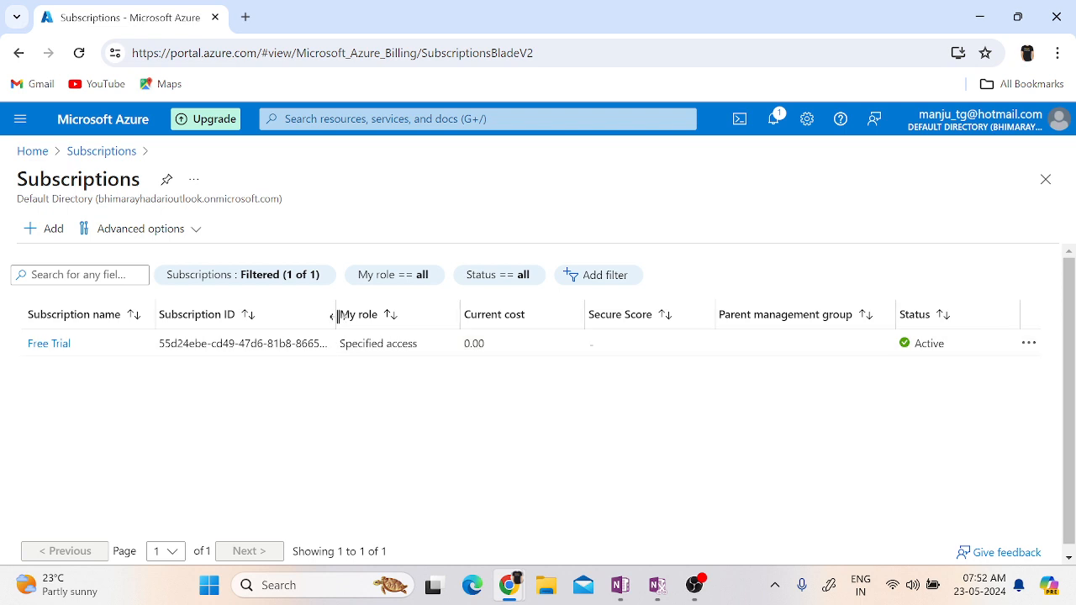
left_click(774, 122)
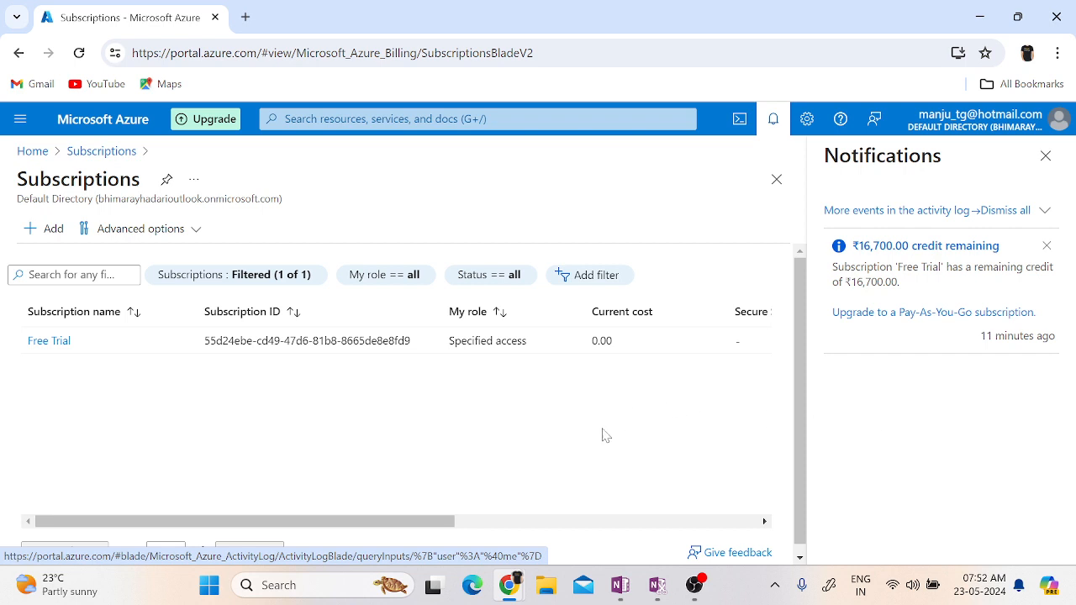
Go back to the portal home, search for "resoruce" and open Resource groups.
left_click(32, 152)
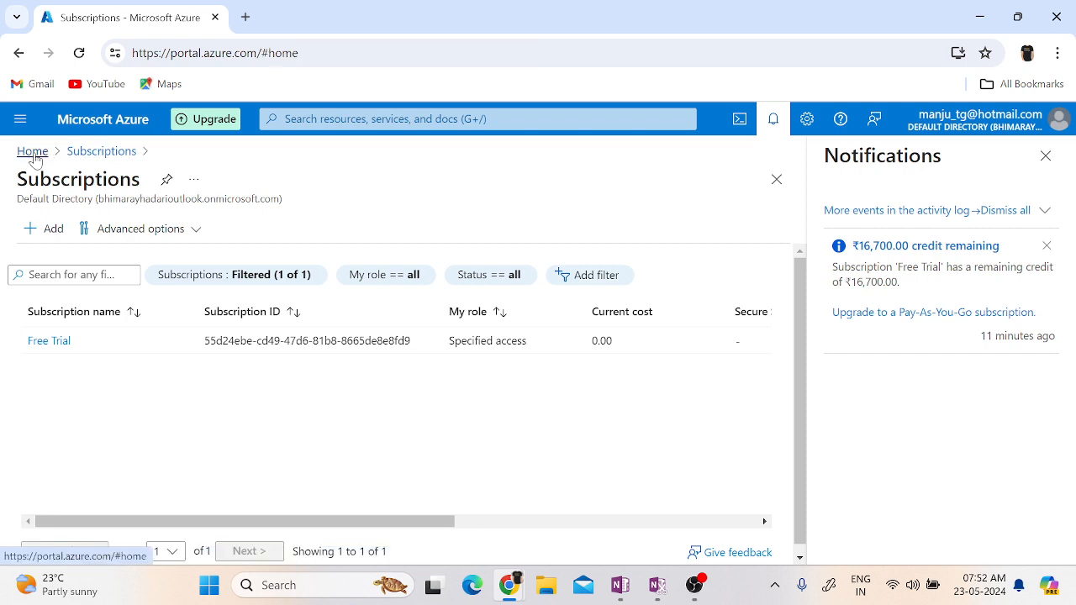
left_click(386, 118)
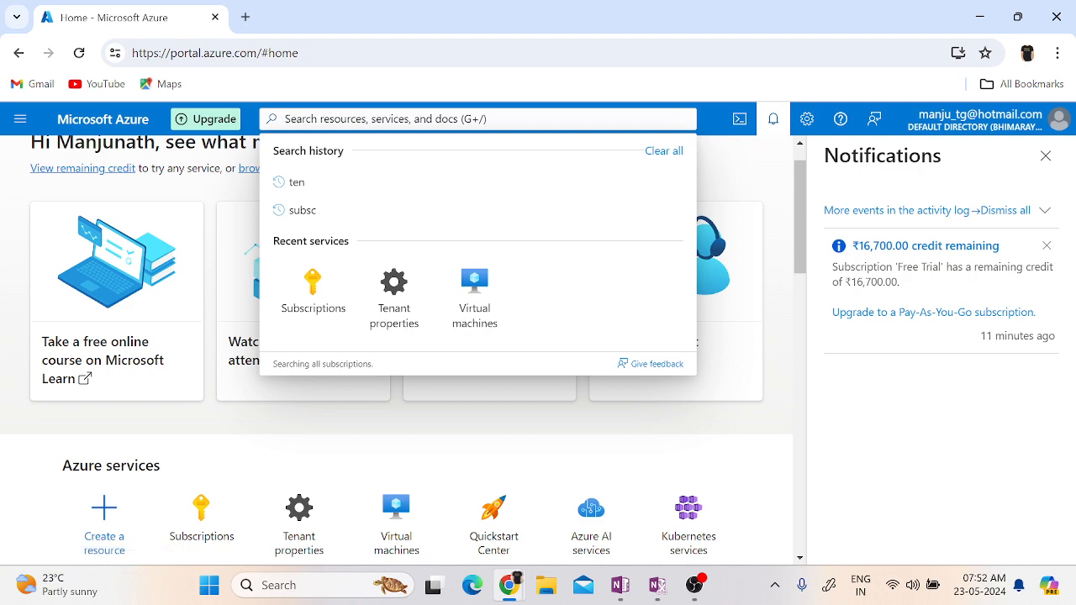
type("resor")
key("BackSpace")
type("urce")
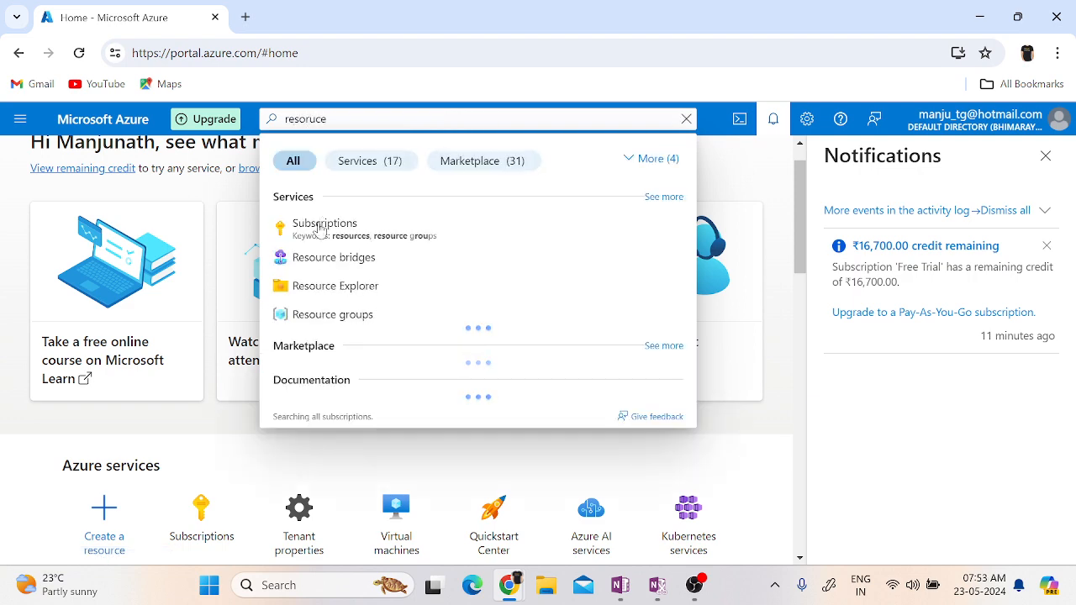
left_click(340, 323)
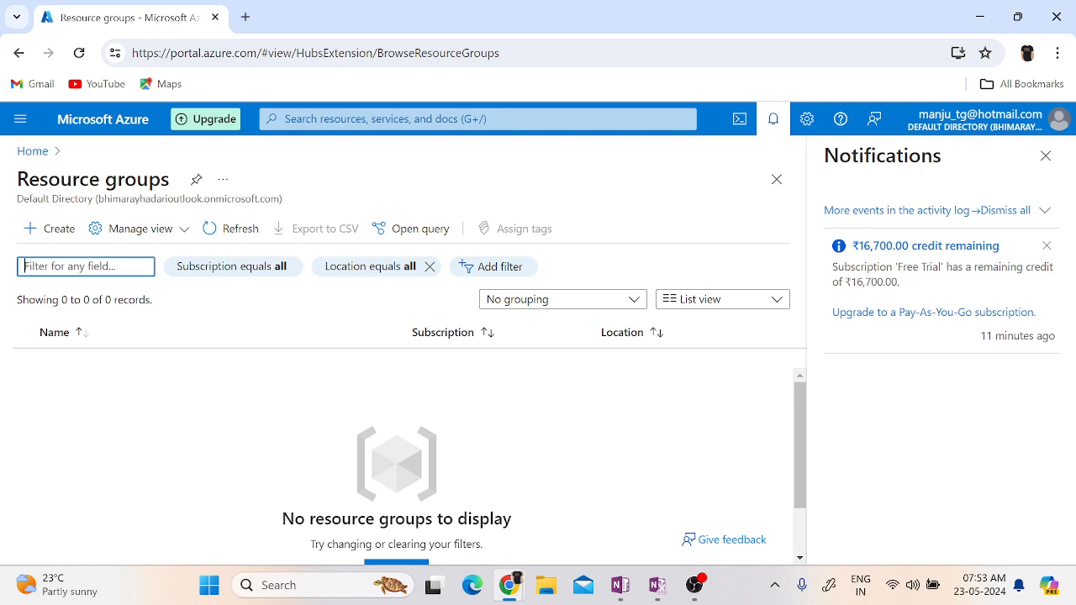
Close the notifications and begin creating a resource group under the Free Trial subscription.
left_click(694, 586)
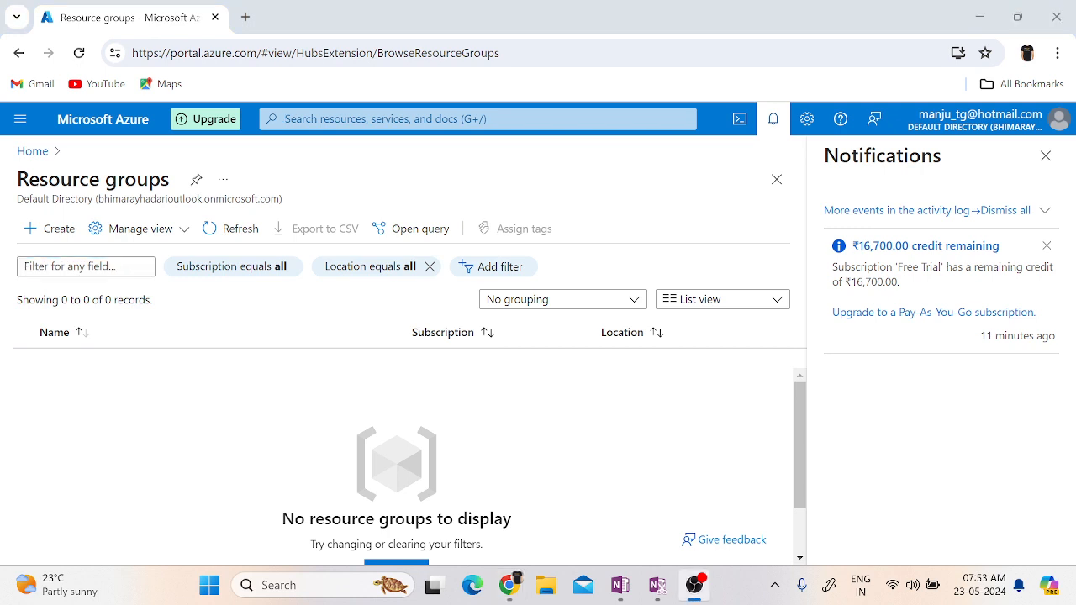
left_click(770, 122)
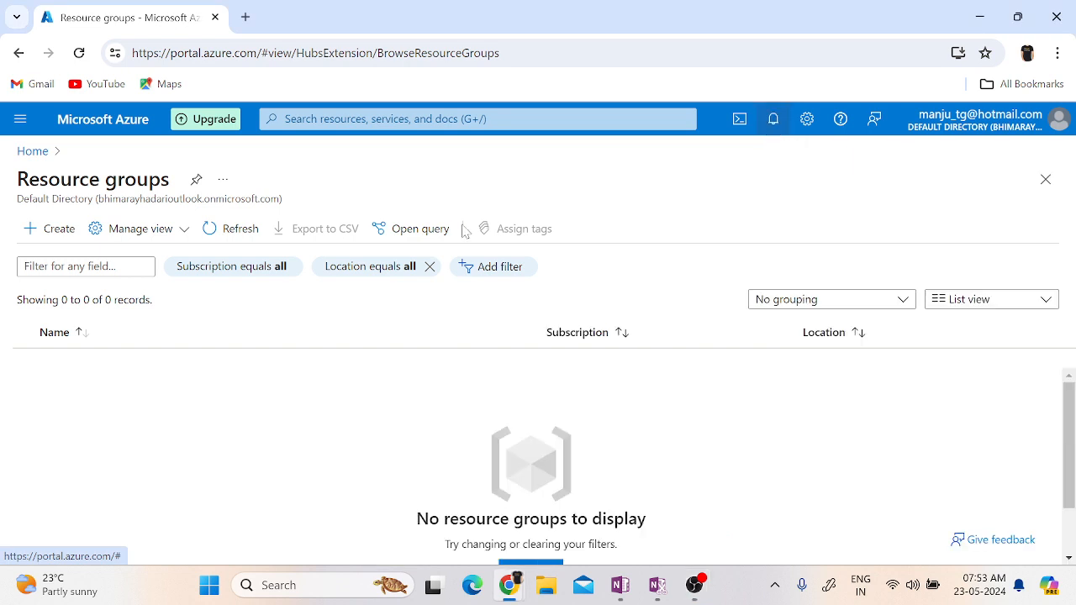
left_click(46, 237)
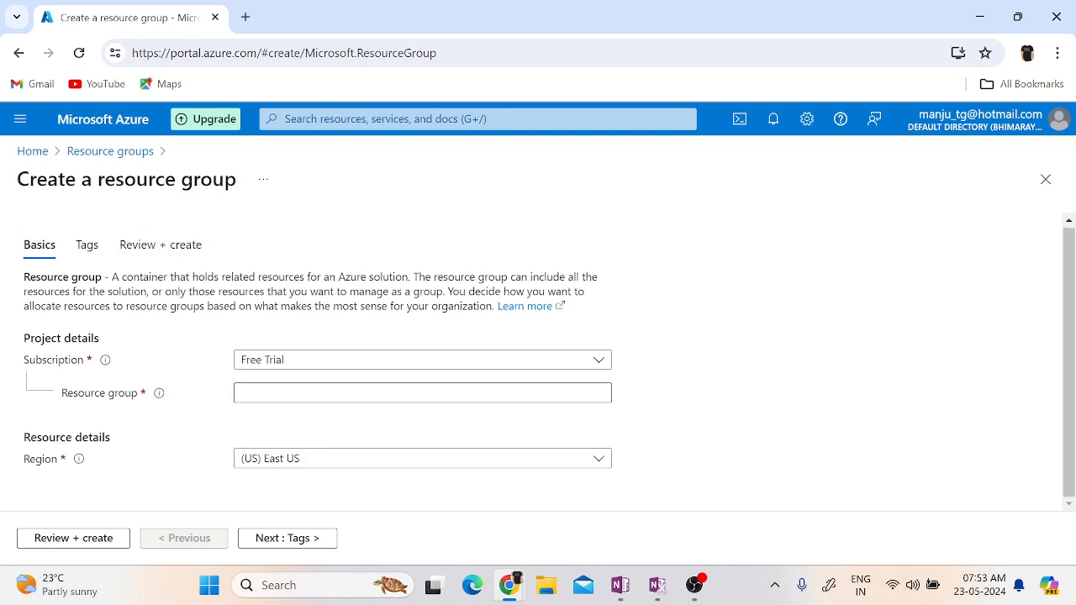
left_click(375, 374)
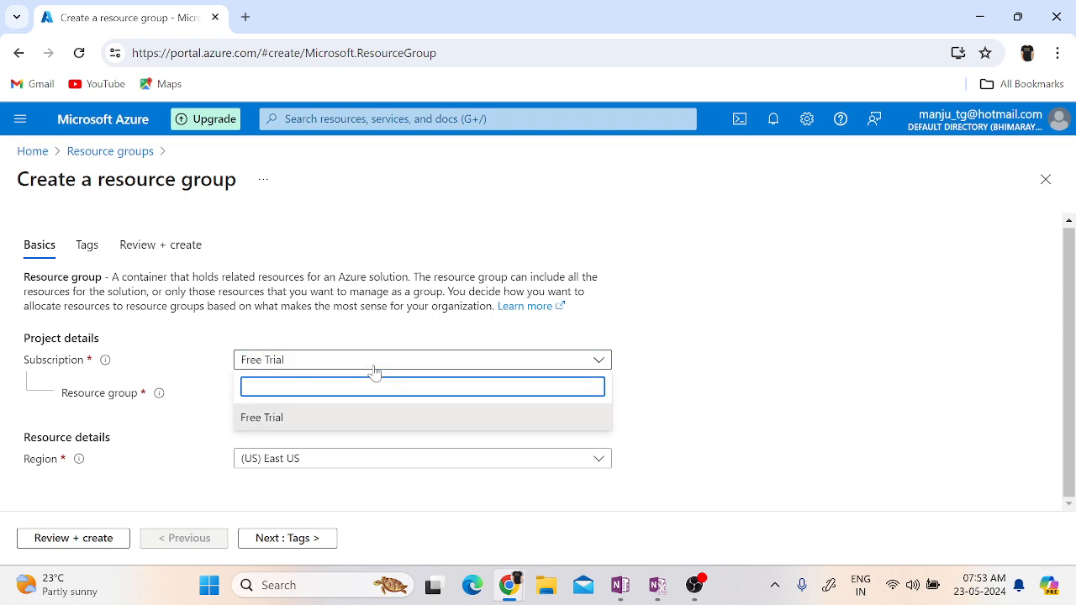
left_click(256, 421)
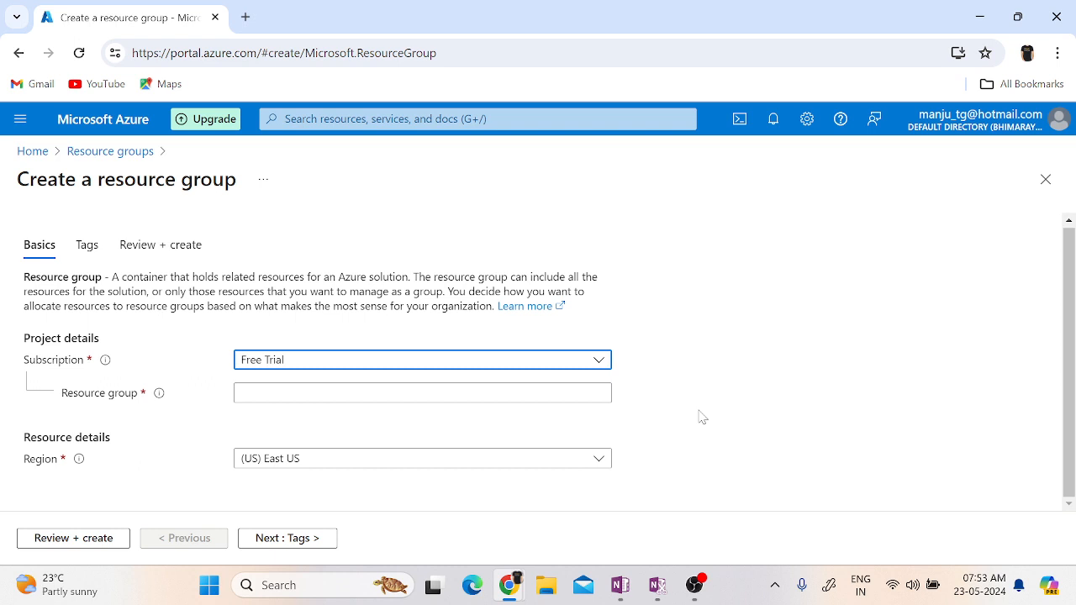
left_click(448, 362)
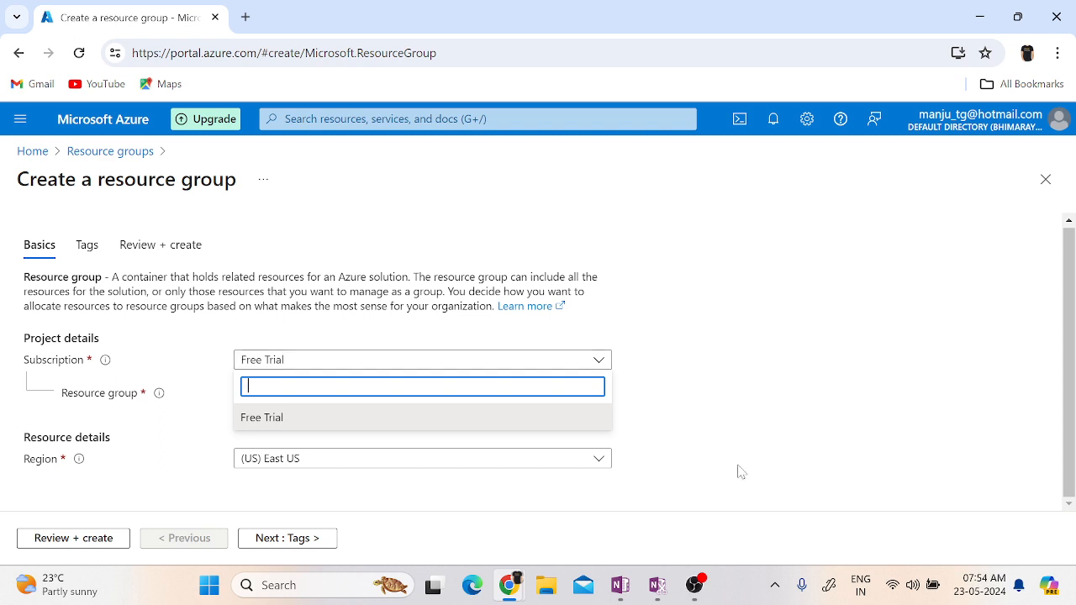
left_click(833, 417)
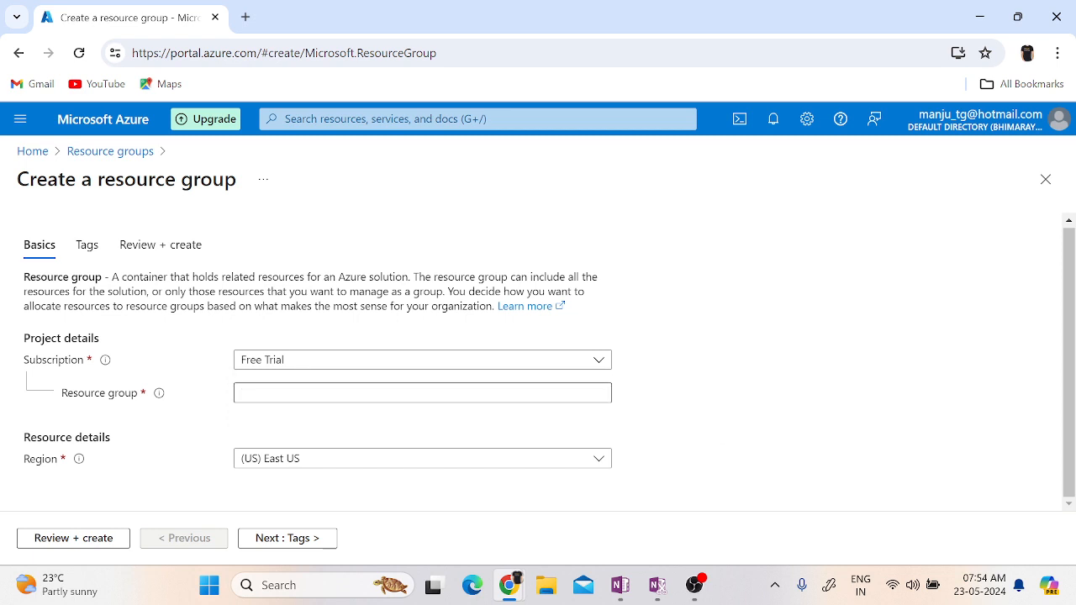
Name the new resource group TEST-RG01.
left_click(305, 392)
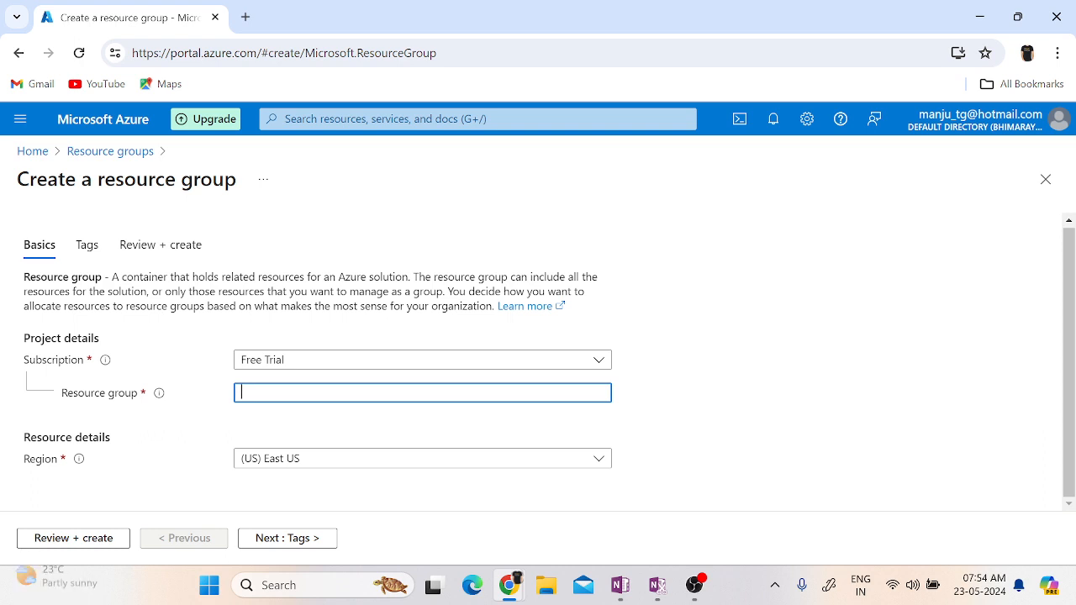
type("T")
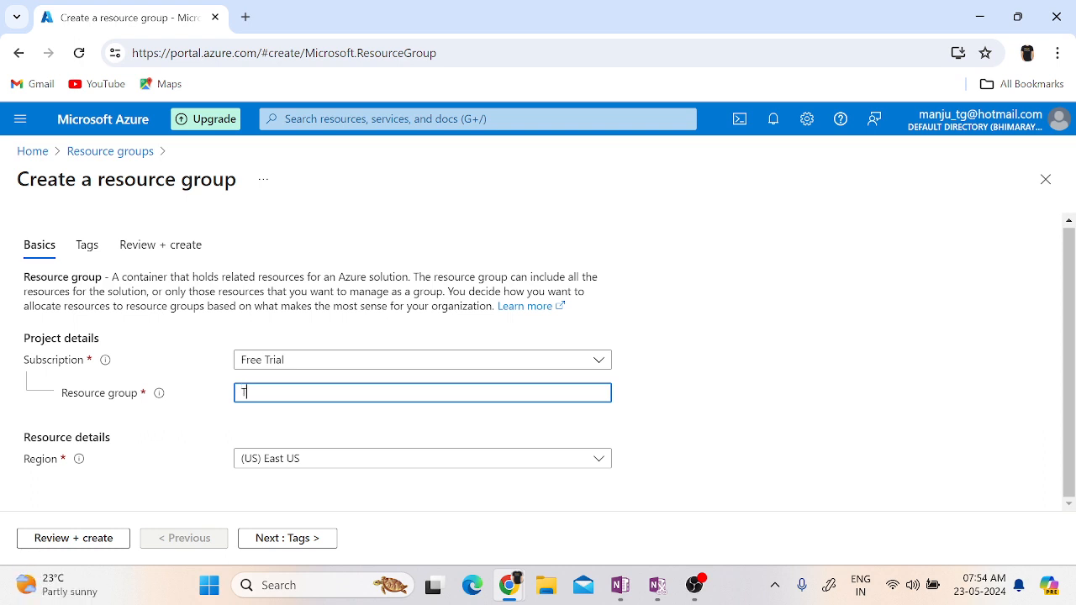
type("est-RG01")
key("Left")
key("Left")
key("Left")
key("Left")
key("Left")
key("BackSpace")
key("BackSpace")
key("BackSpace")
type("EST")
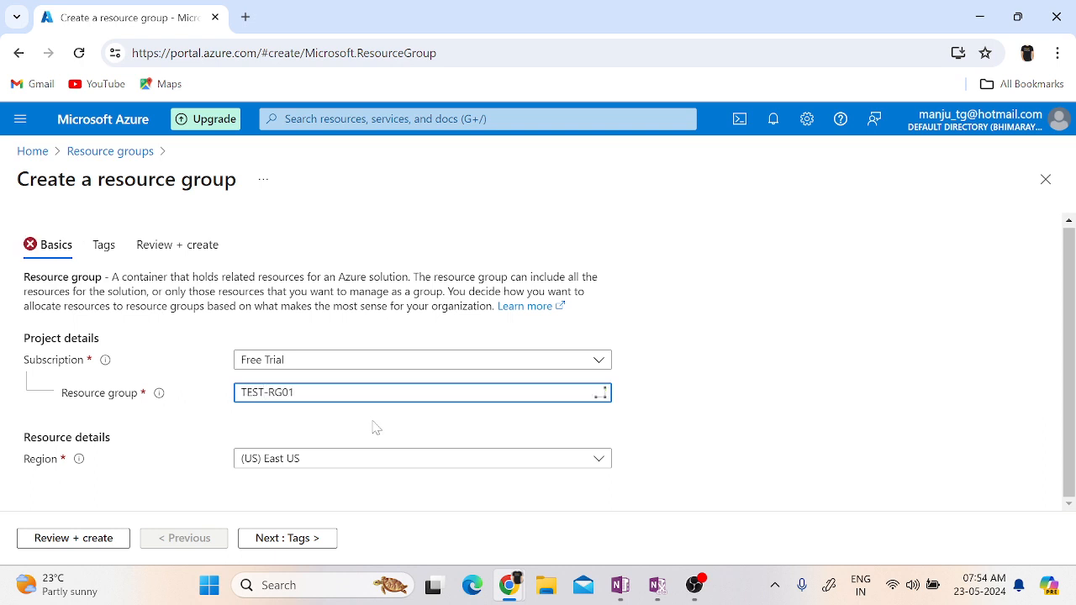
left_click(395, 443)
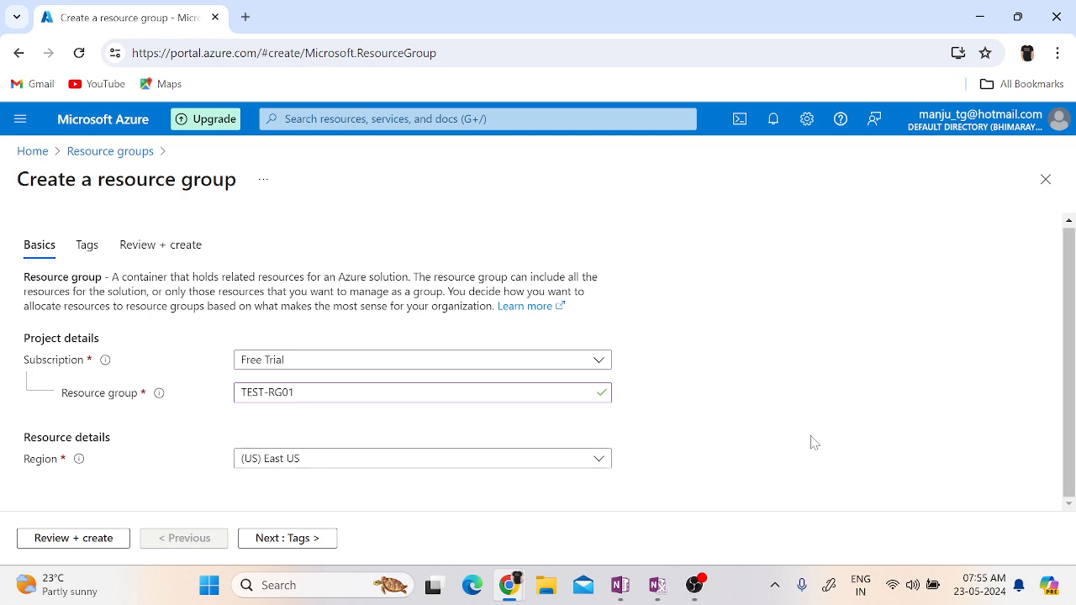
Look through the available regions, filter them by "we" and set the region to (Europe) West Europe.
left_click(563, 463)
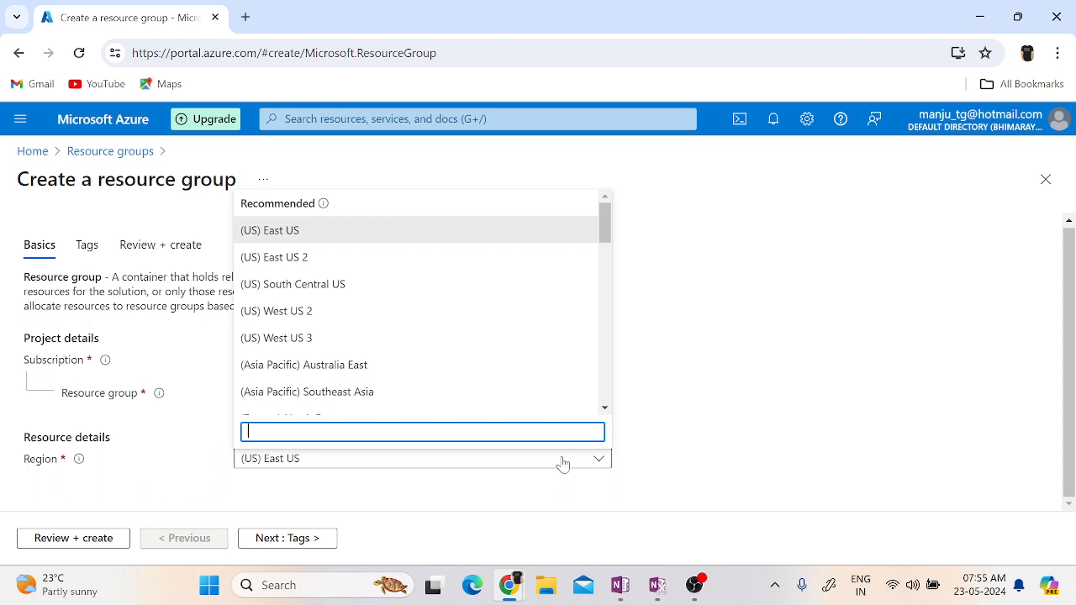
left_click(804, 392)
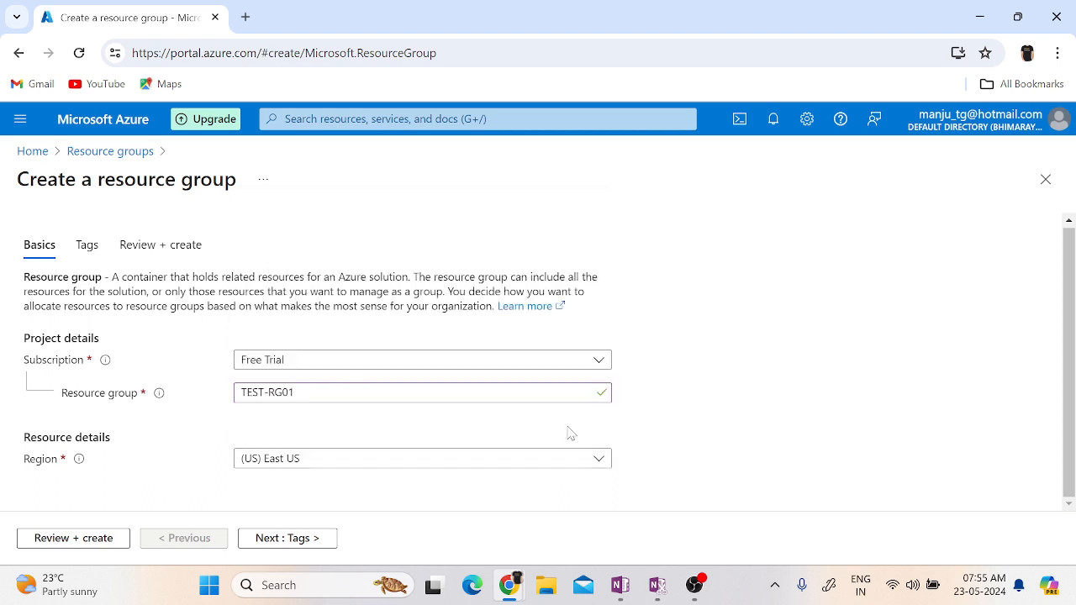
left_click(440, 468)
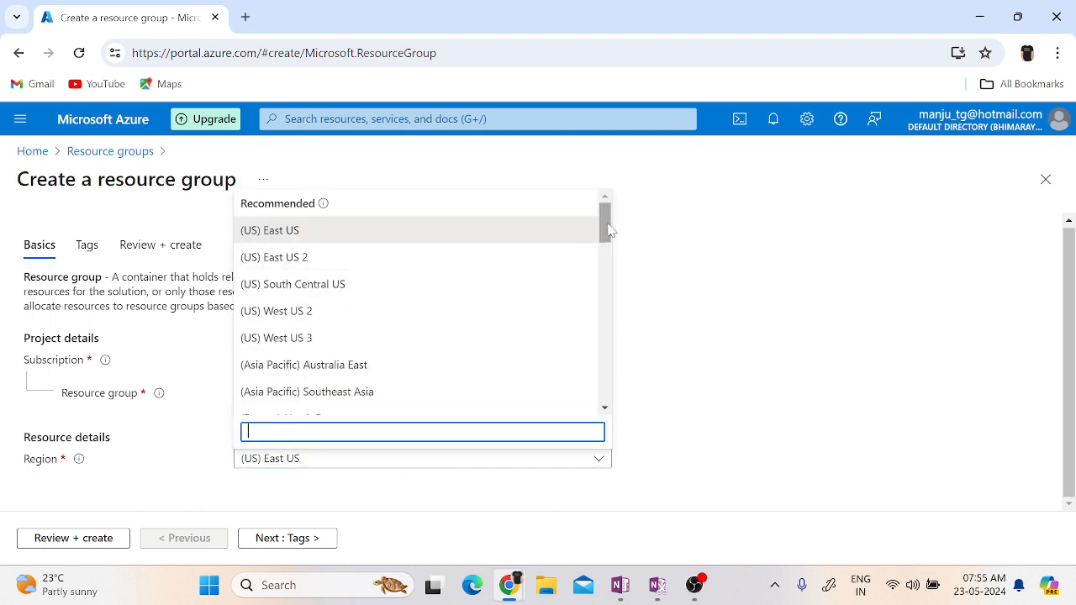
left_click_drag(608, 224, 605, 275)
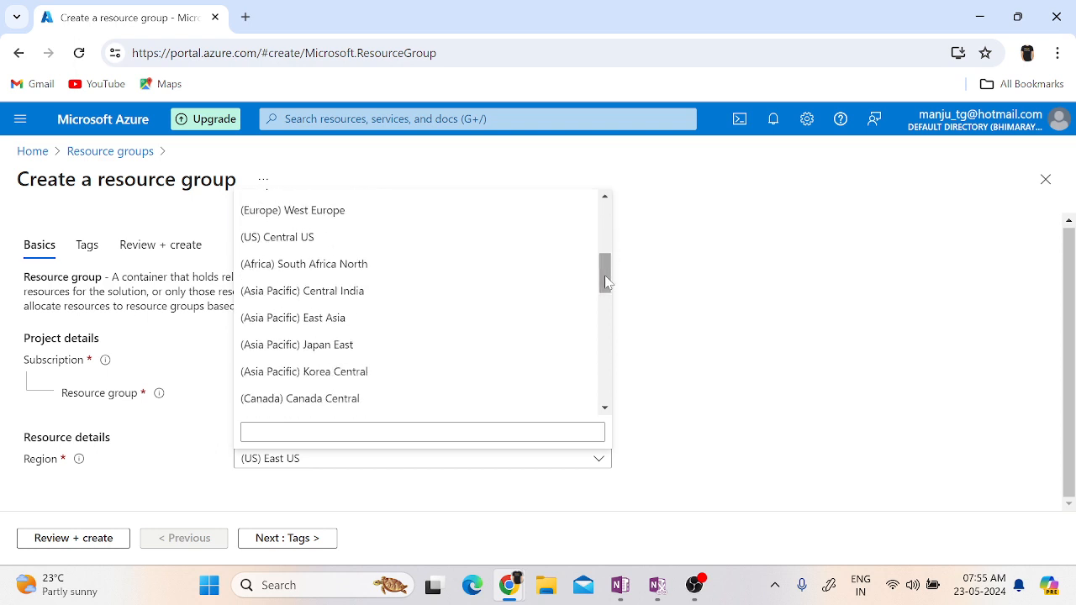
left_click(396, 432)
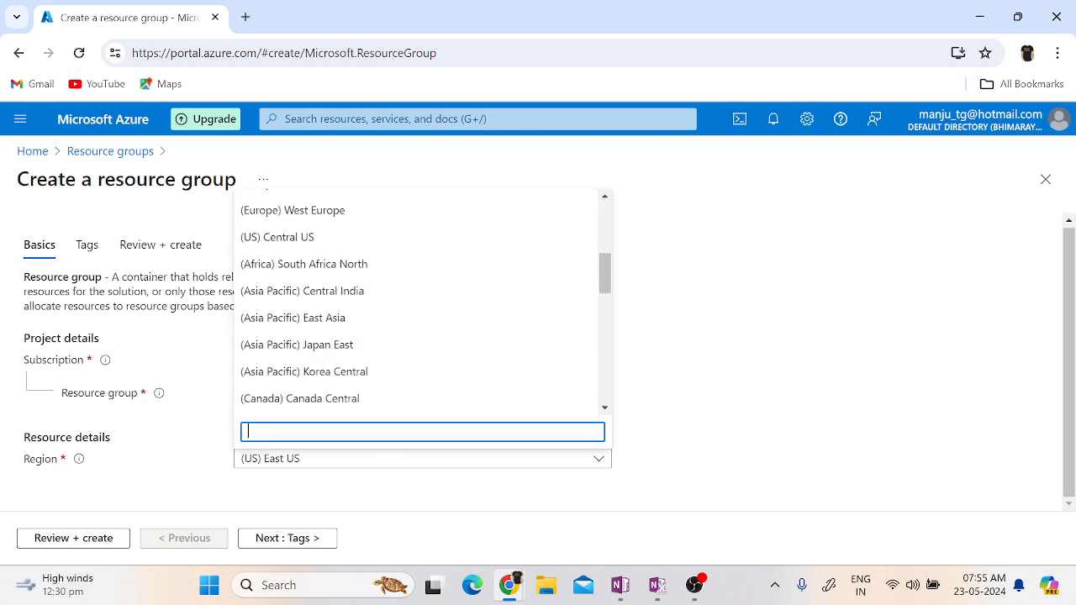
type("we")
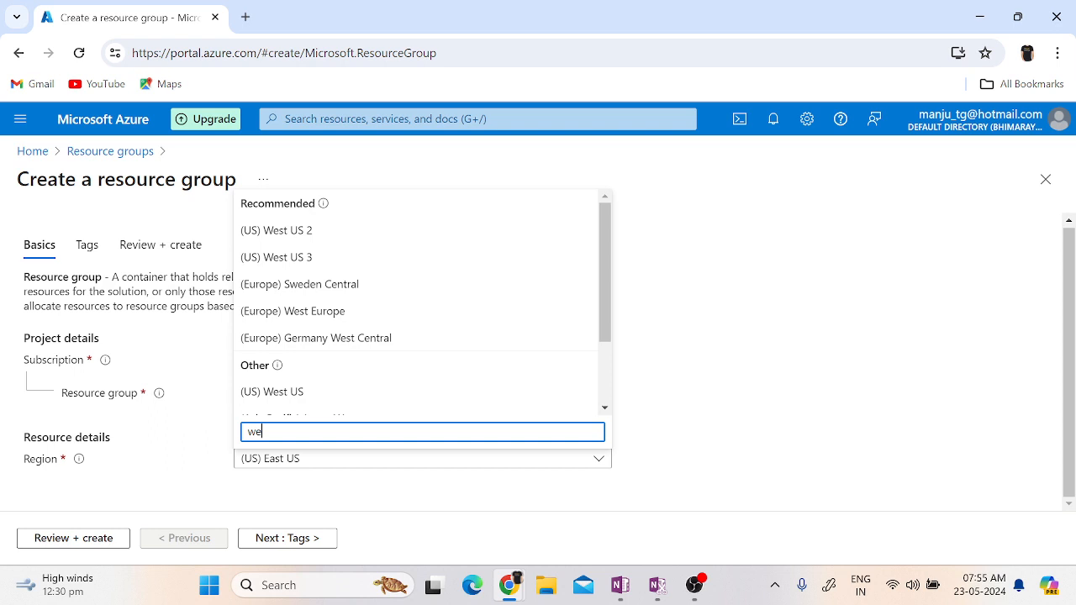
left_click(305, 312)
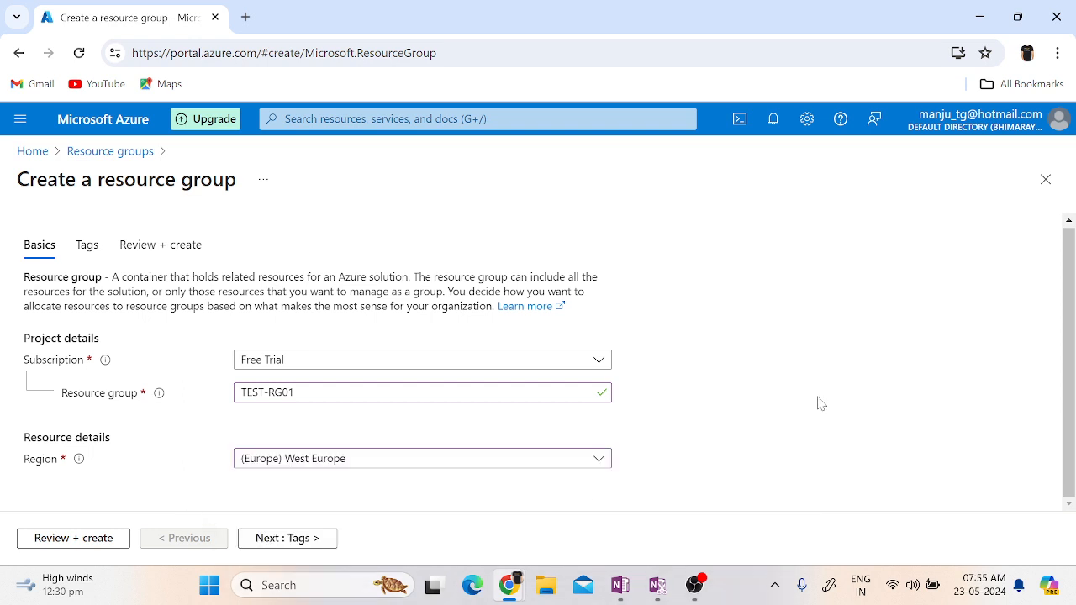
Proceed to the resource group's tags and add a tag named Application with the value ecom.
left_click(272, 545)
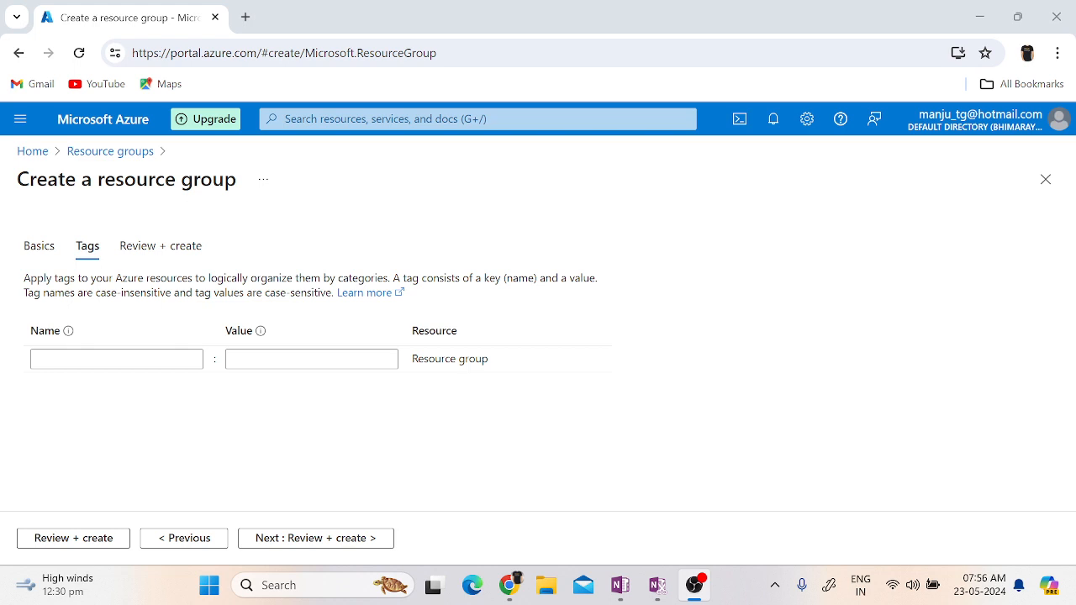
left_click(118, 359)
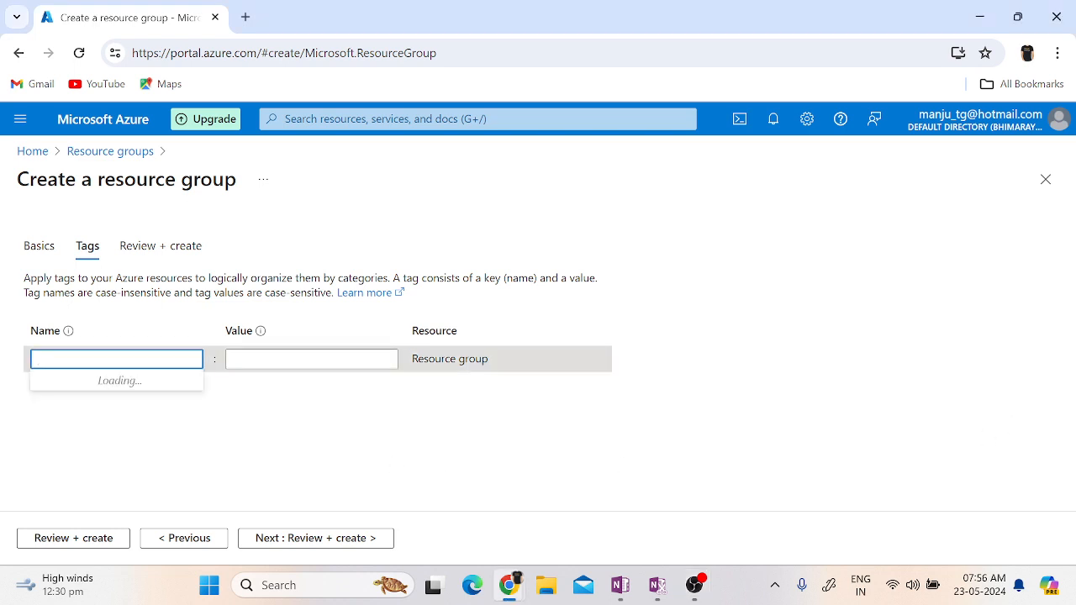
type("Applicatin")
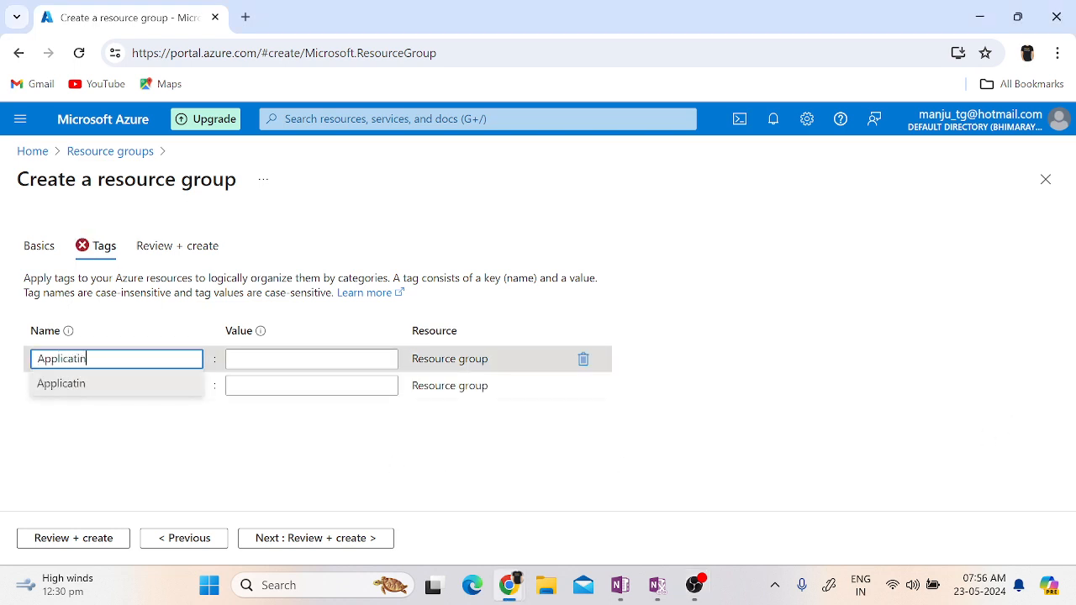
key("BackSpace")
type("on")
key("Tab")
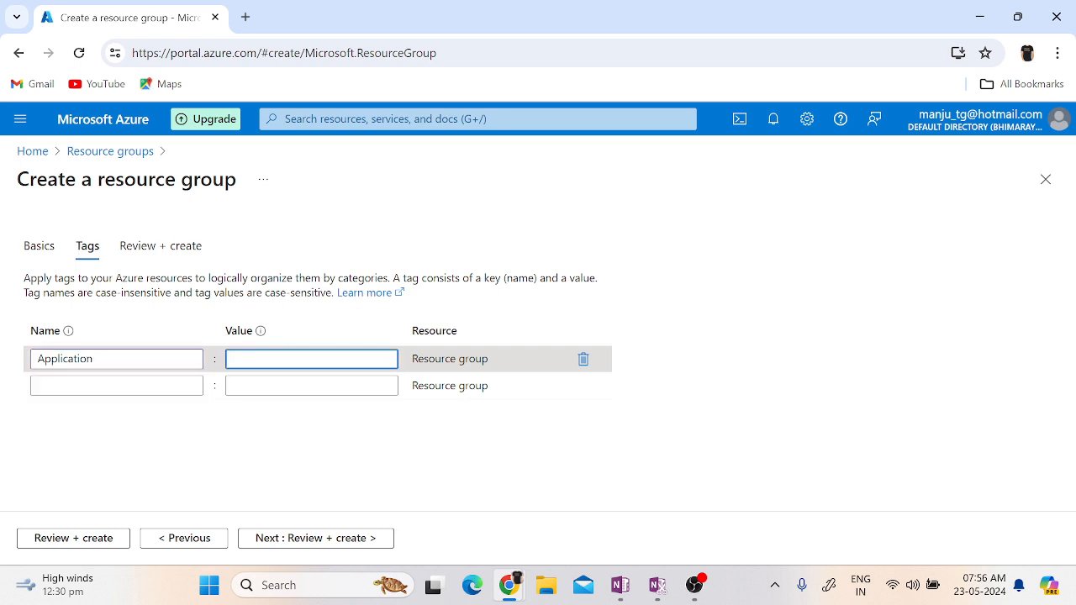
type("ec")
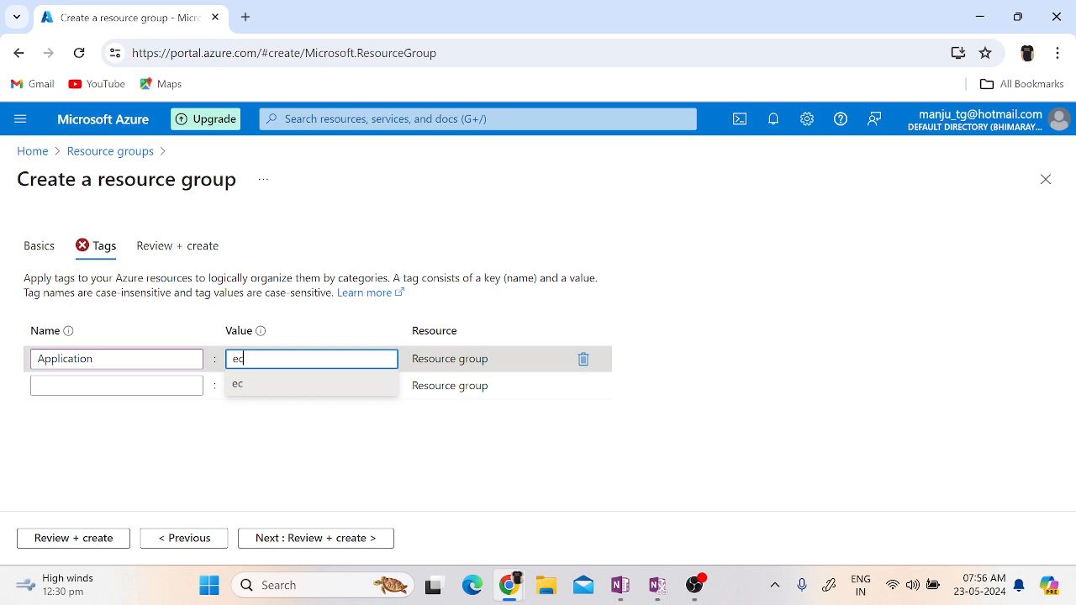
type("om")
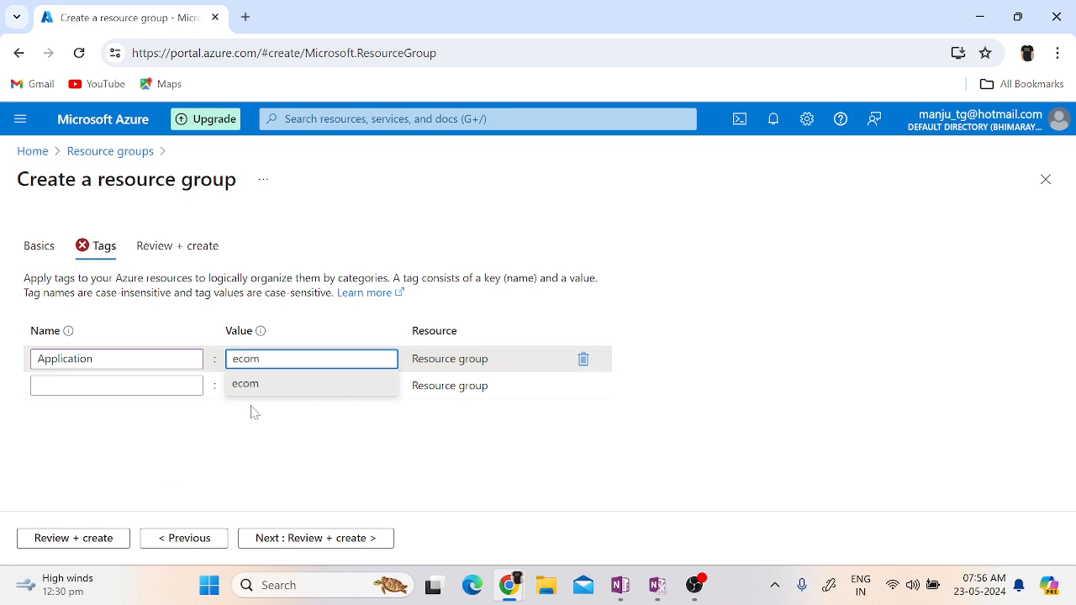
Add a second tag named Application Owner with the owner's first name as its value.
left_click(269, 455)
left_click(110, 386)
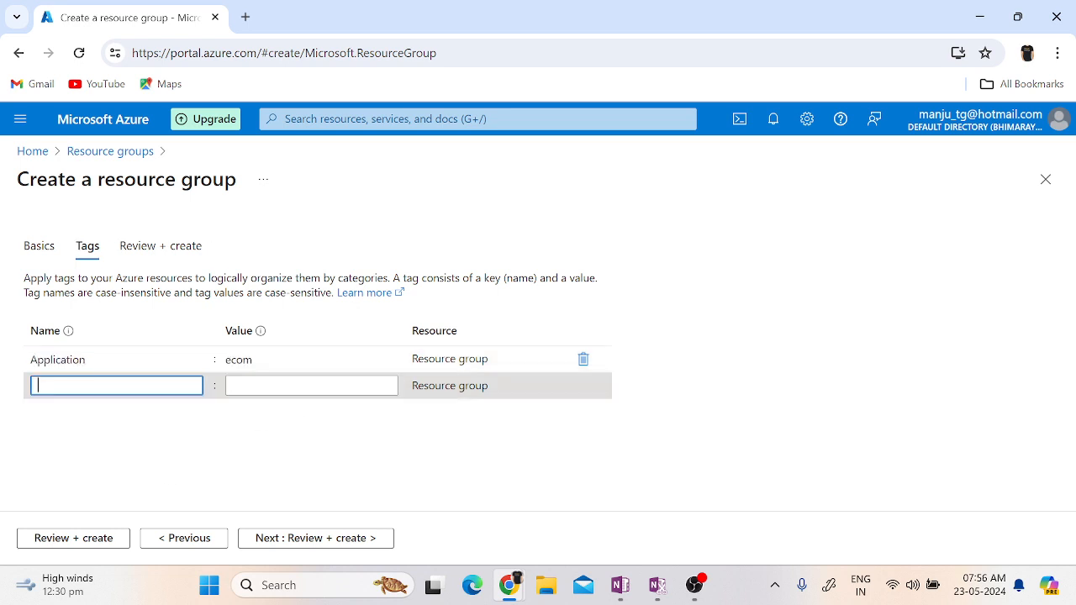
type("Application")
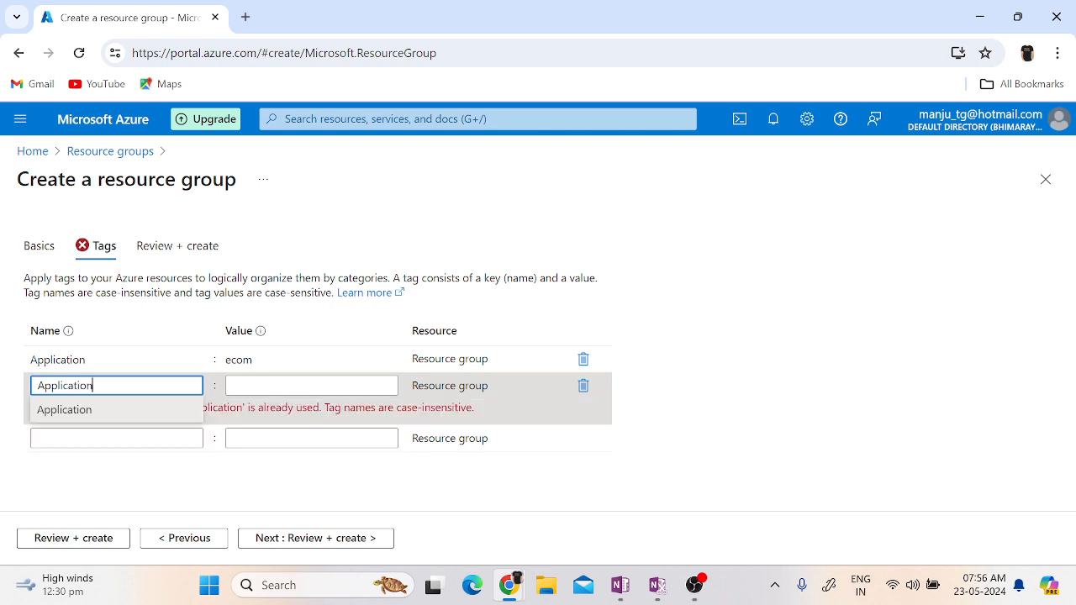
type(" Owner")
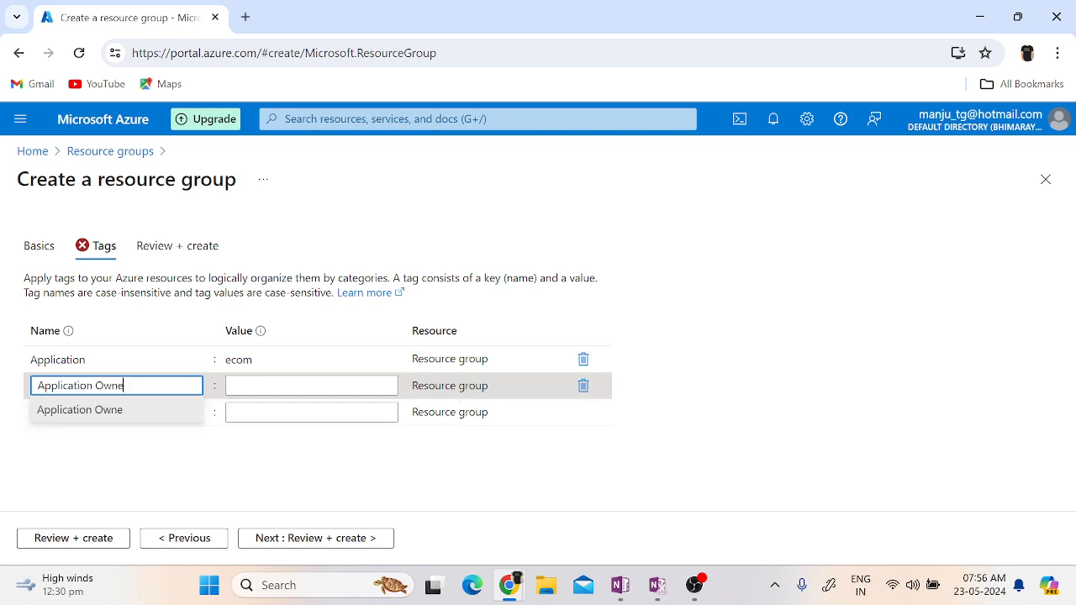
key("Tab")
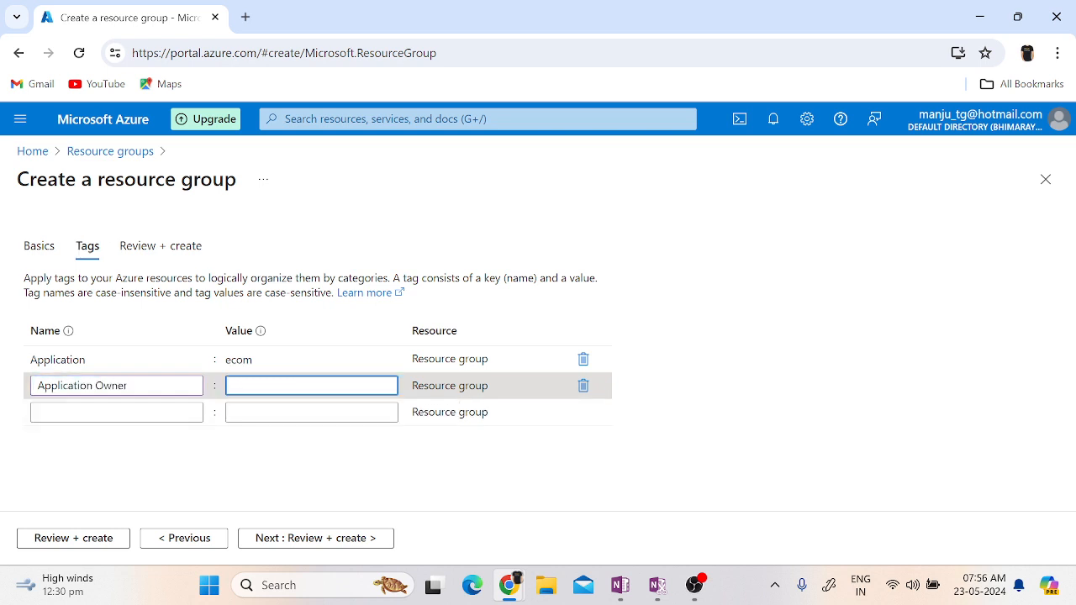
type("Sanju")
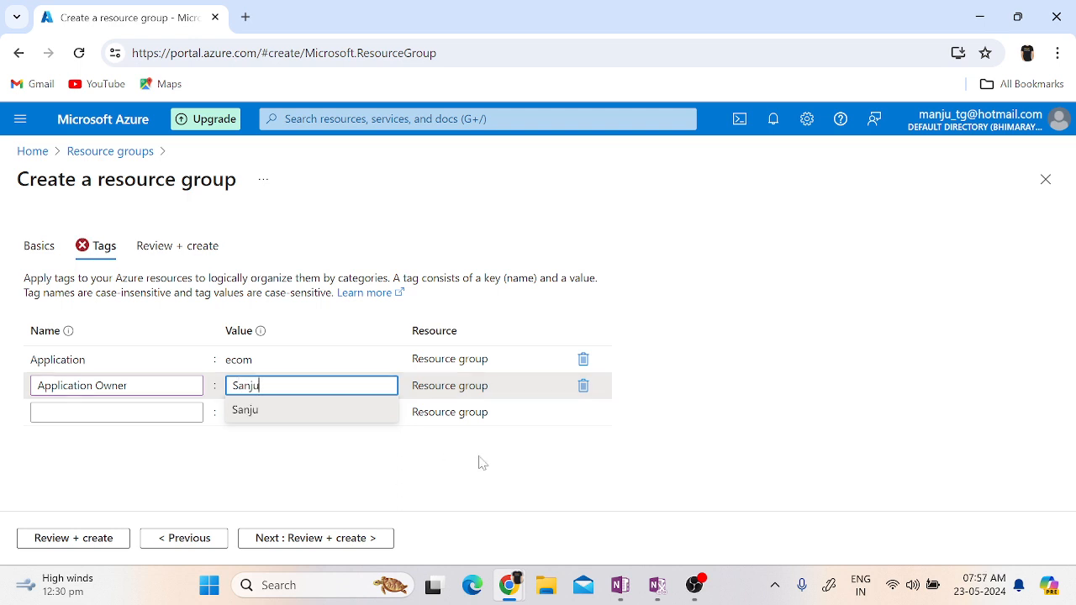
left_click(482, 462)
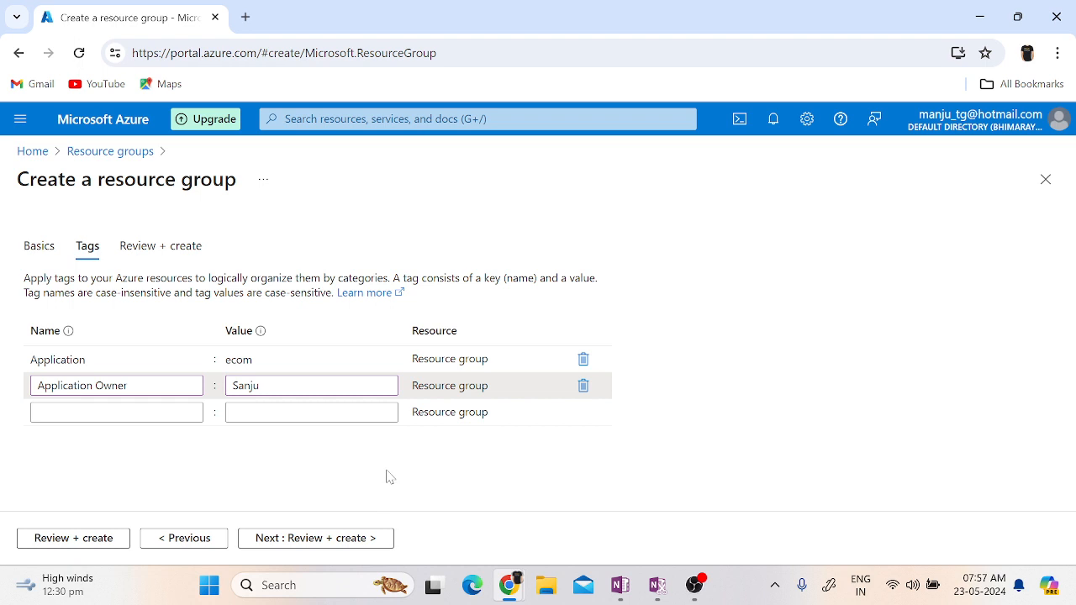
Proceed to the review, create the resource group TEST-RG01 and dismiss the creation notification.
left_click(328, 540)
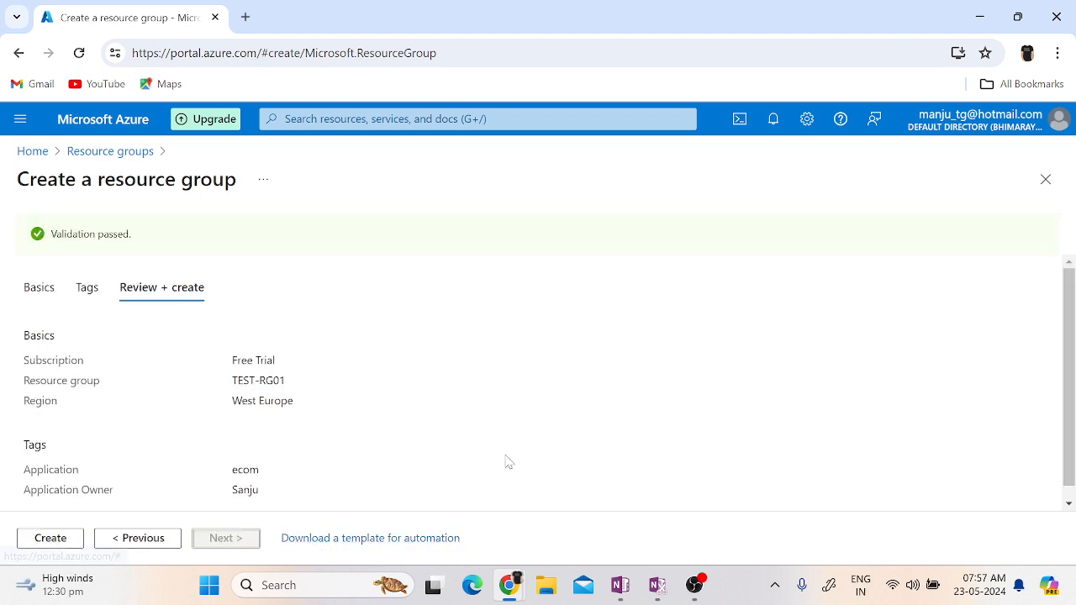
left_click(50, 539)
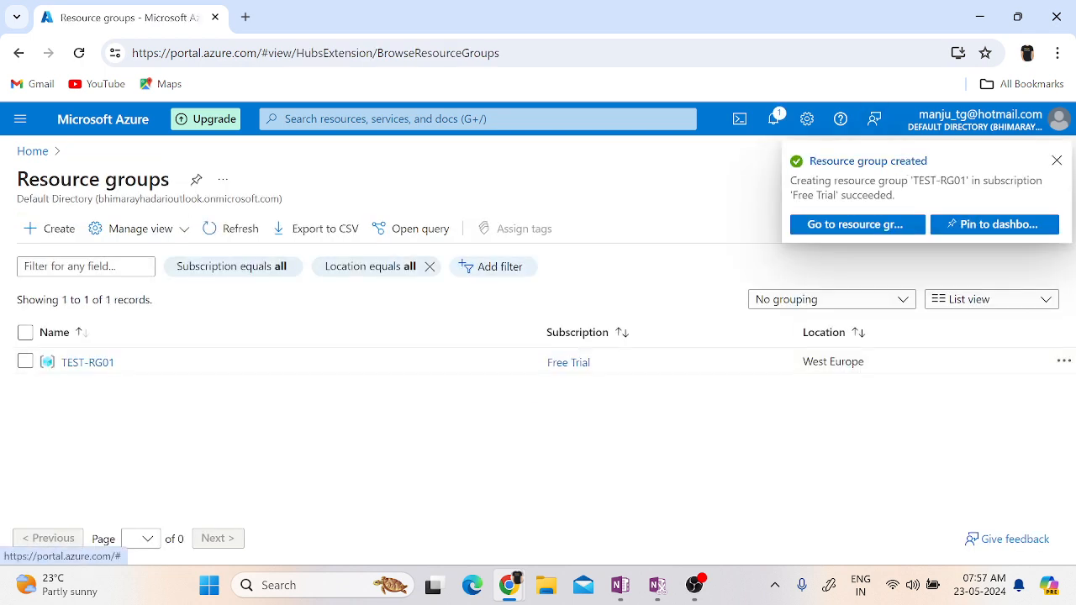
left_click(1057, 160)
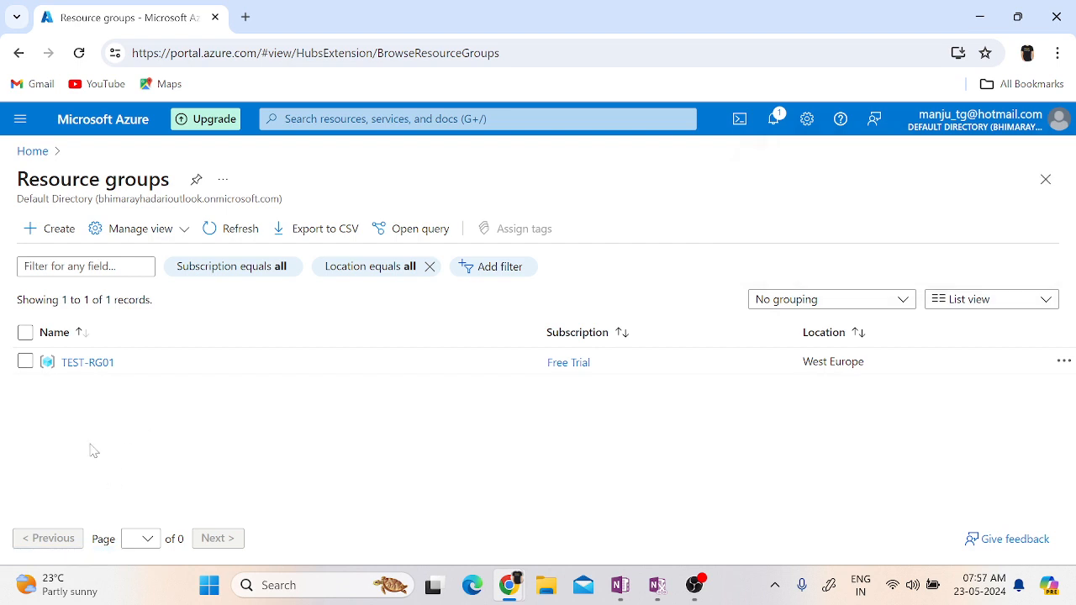
View the overview of resource group TEST-RG01, closing its tip, and return to the list of resource groups.
left_click(84, 363)
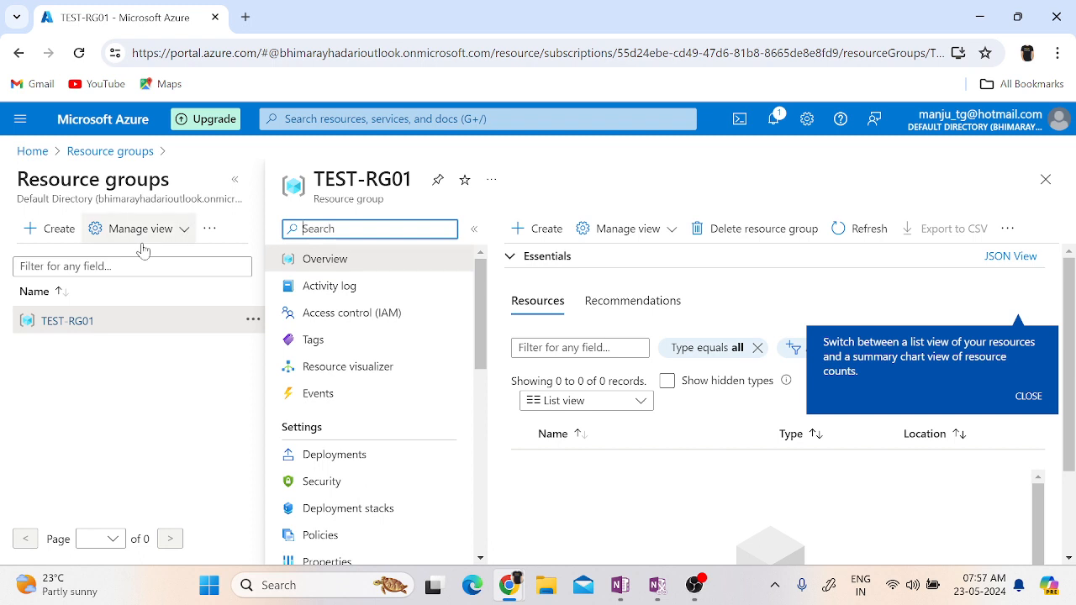
left_click(234, 180)
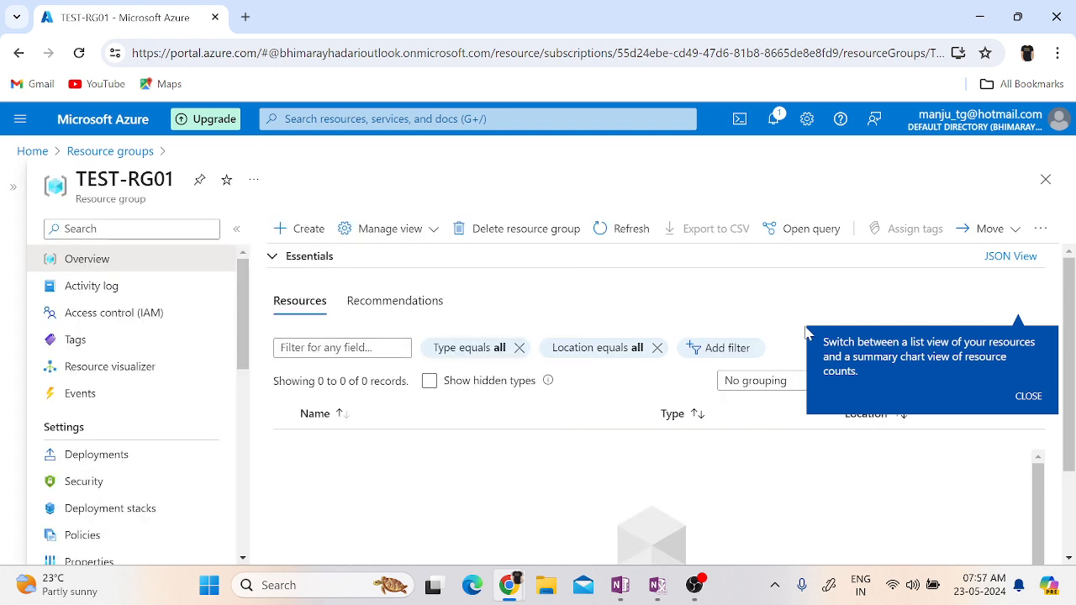
left_click(1029, 399)
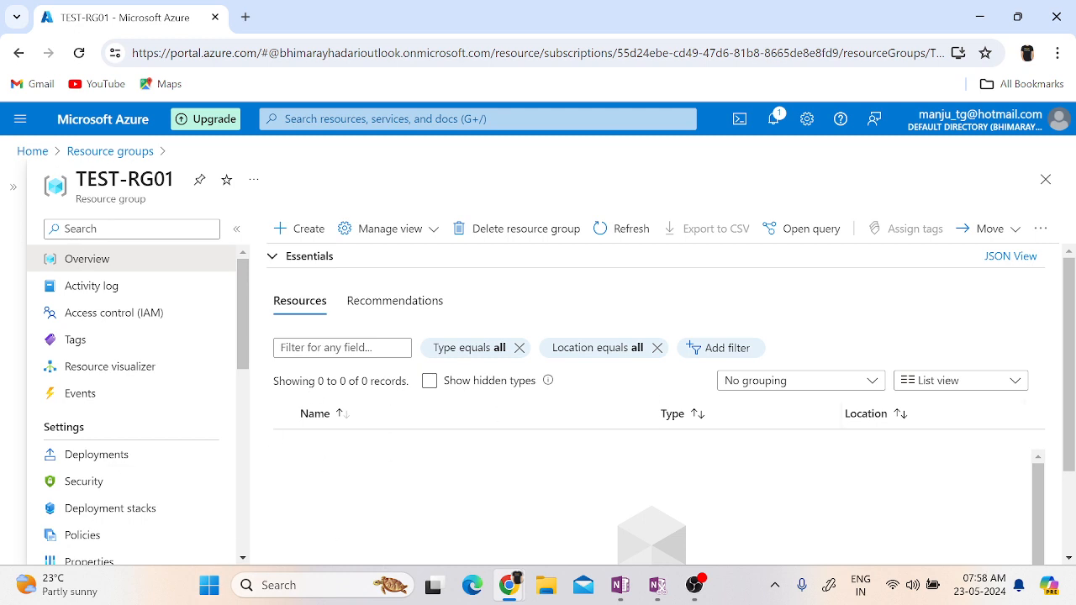
left_click(98, 155)
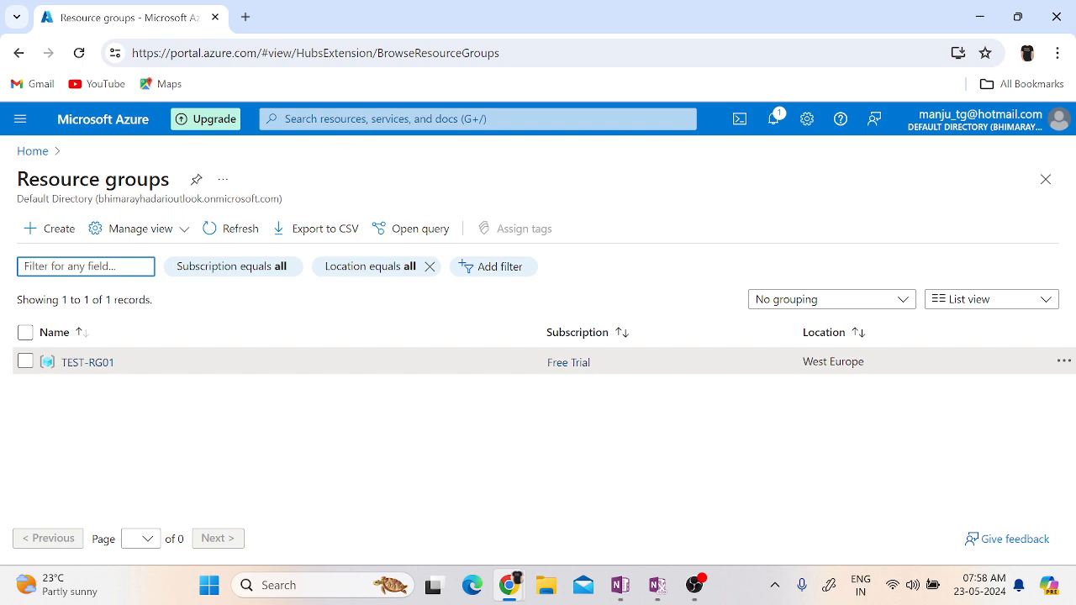
Search the portal for "vi", open Virtual networks and begin creating a virtual network.
left_click(421, 119)
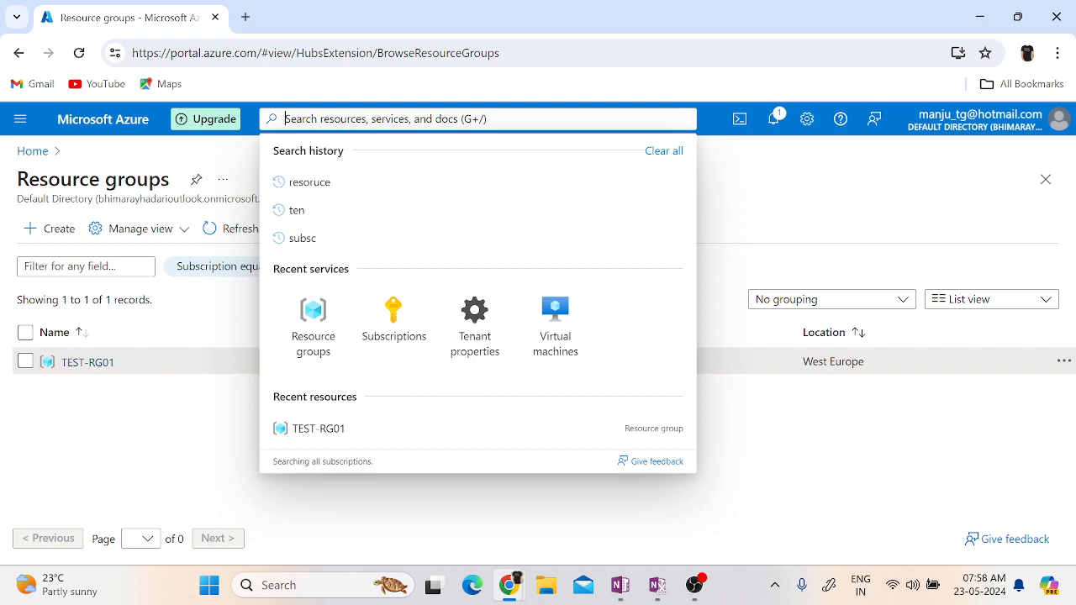
type("vi")
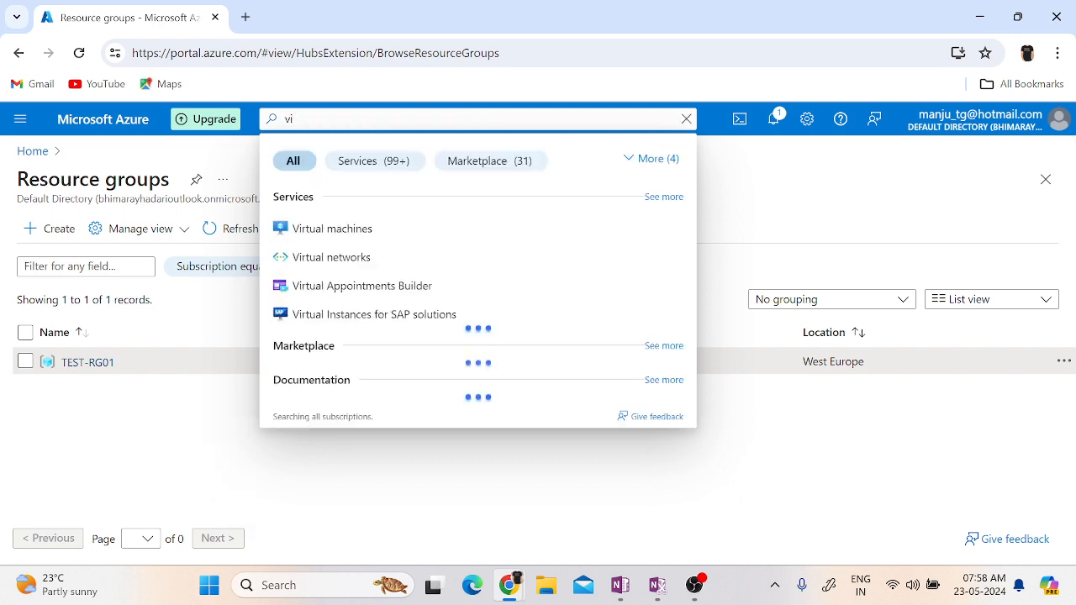
left_click(331, 263)
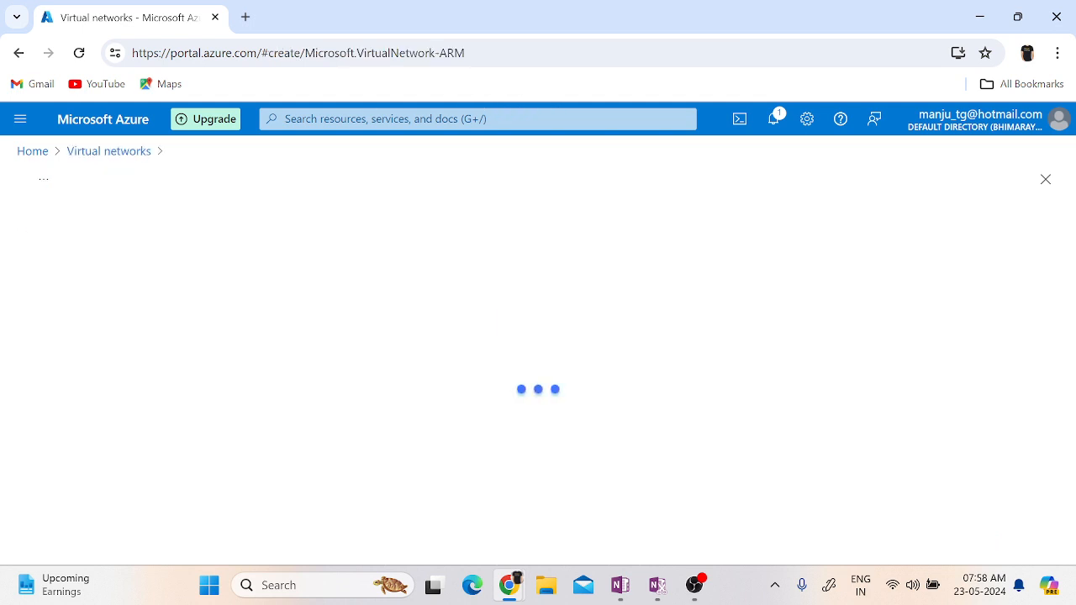
key("alt+Tab")
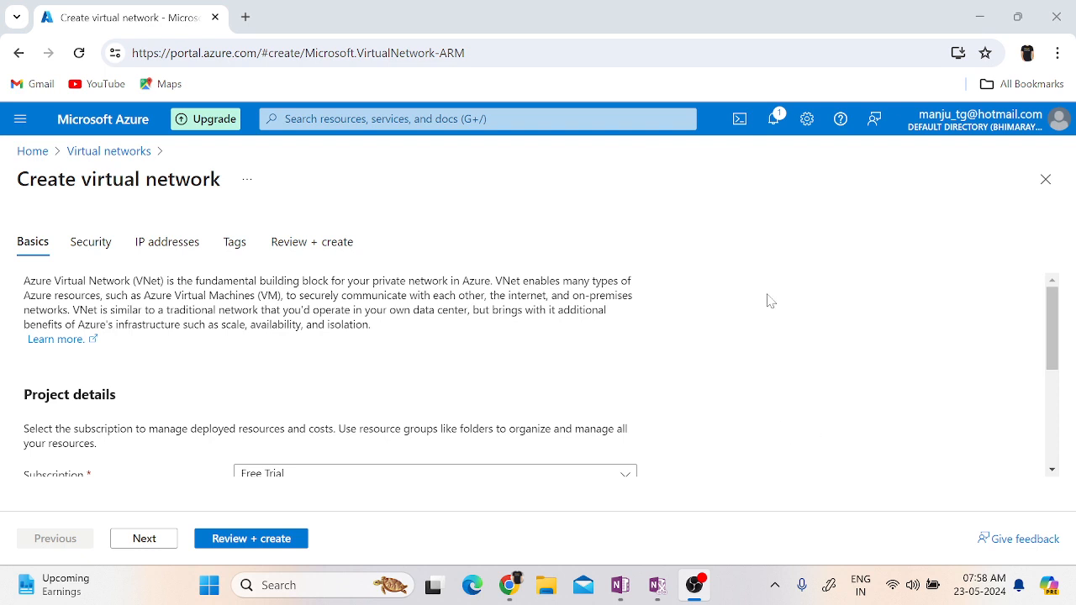
Look over the virtual network's basic settings and select Free Trial as its subscription.
scroll(771, 301, "down", 3)
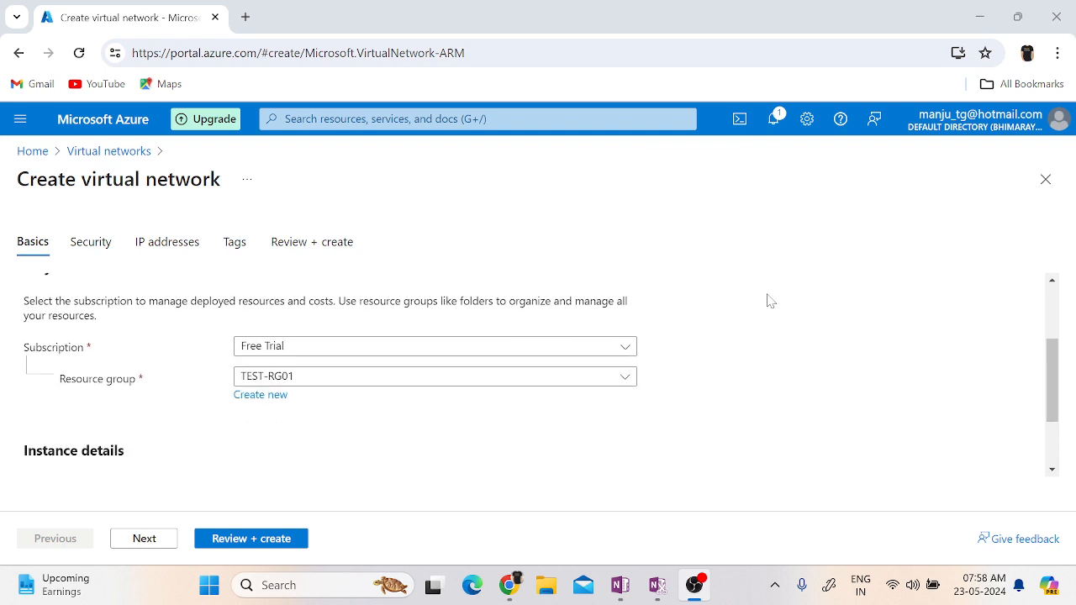
scroll(863, 359, "up", 3)
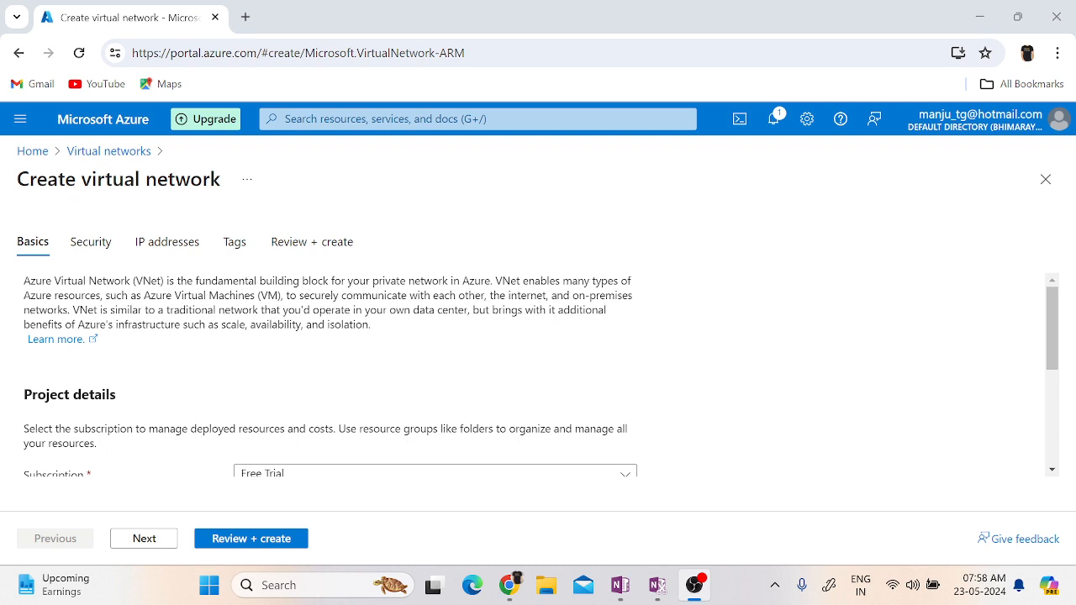
scroll(545, 393, "down", 3)
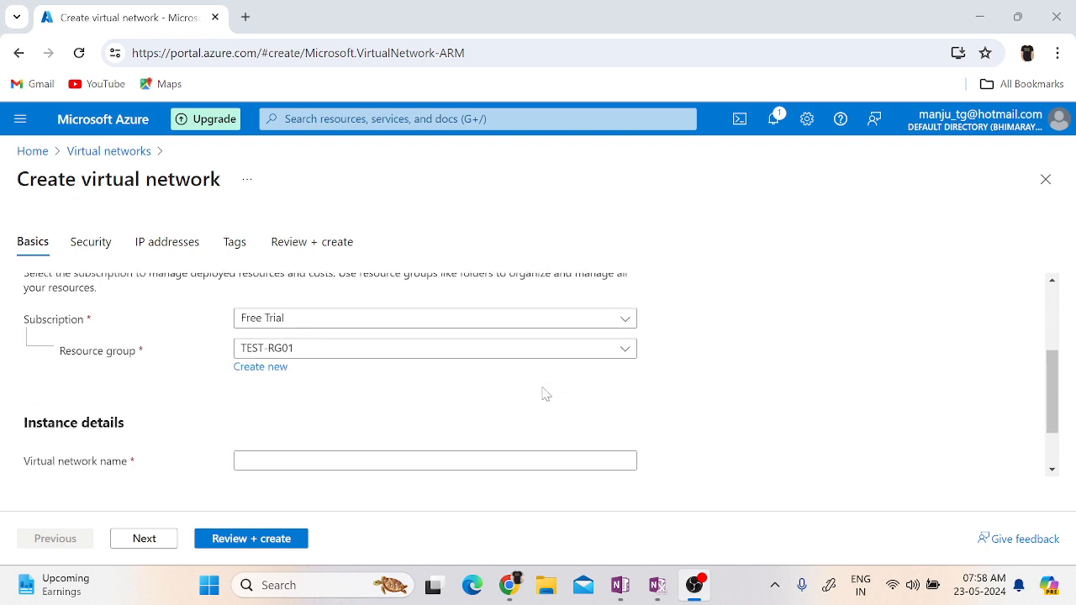
left_click(340, 328)
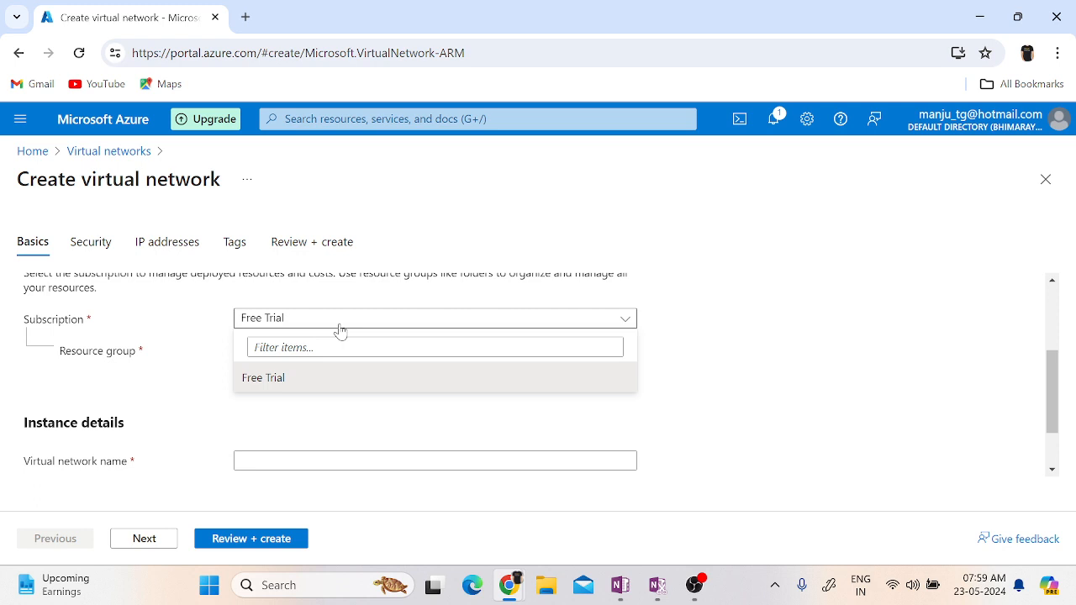
left_click(272, 380)
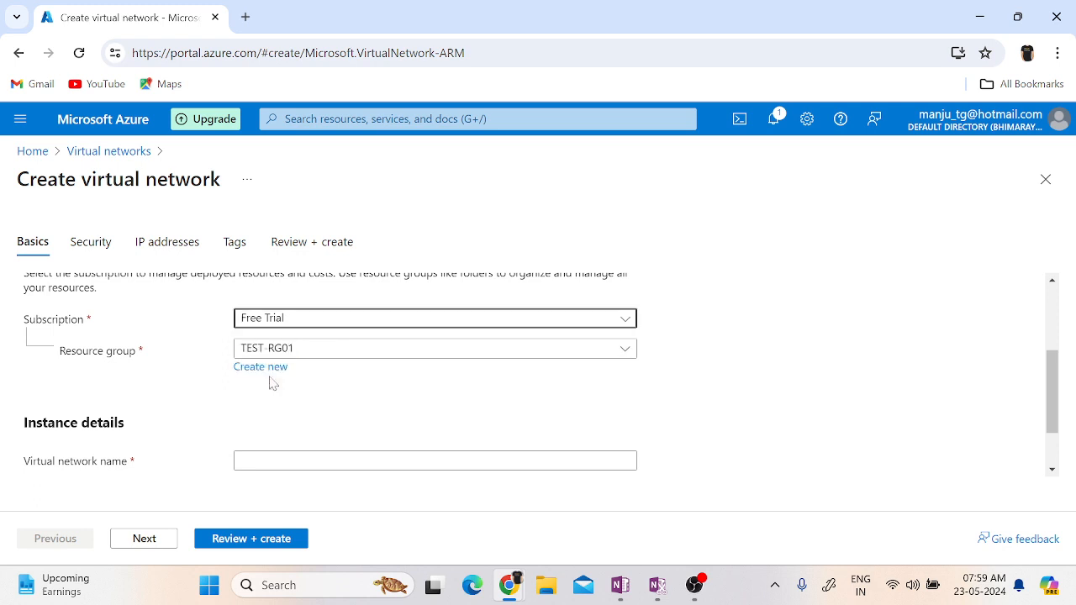
Filter the available resource groups by "rg" and assign the virtual network to TEST-RG01.
left_click(403, 353)
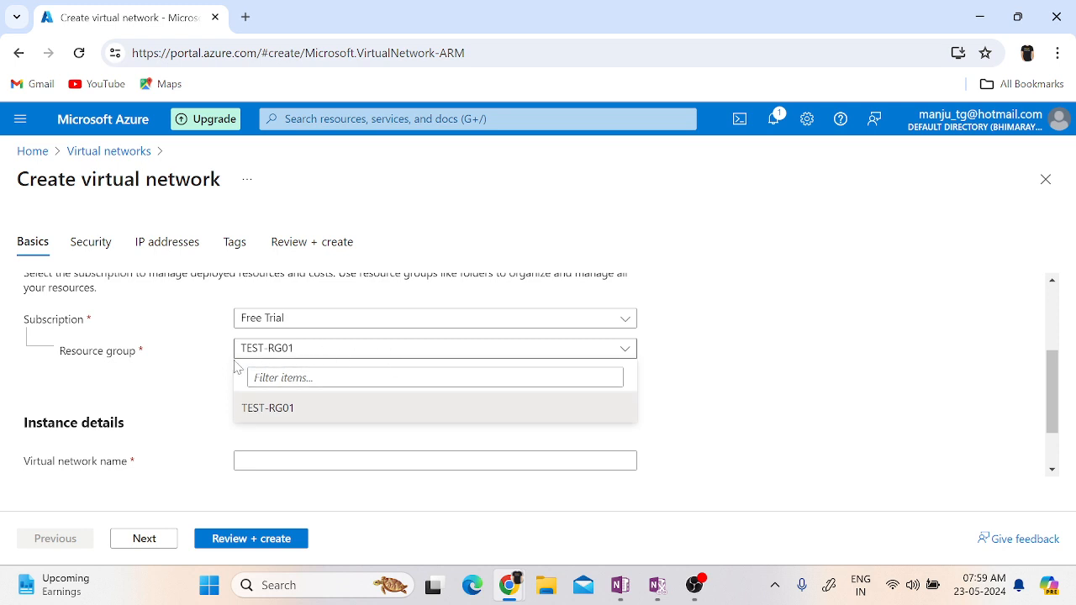
left_click(878, 386)
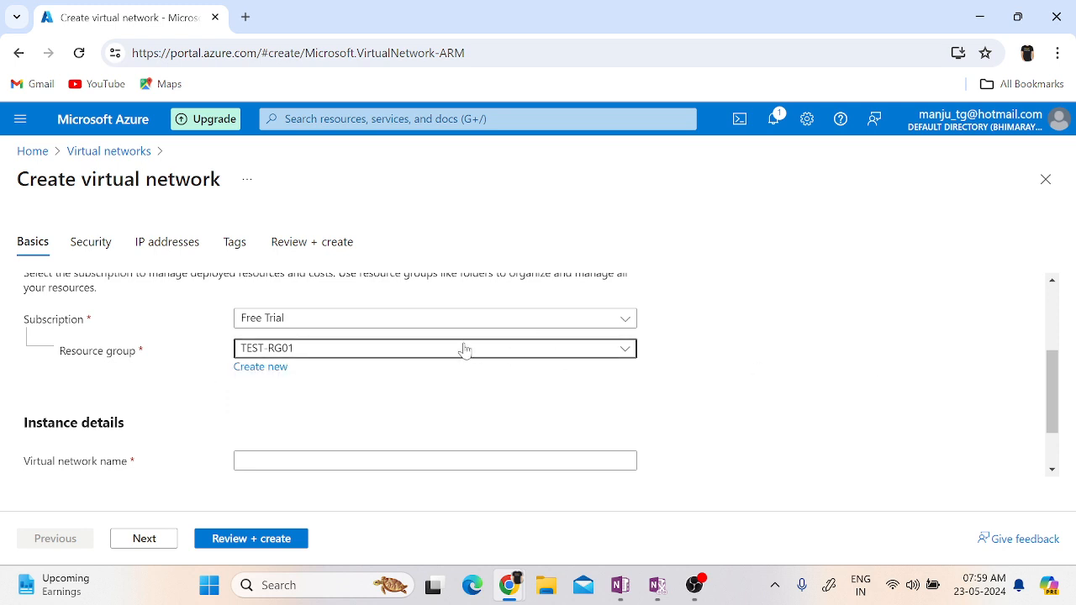
left_click(342, 355)
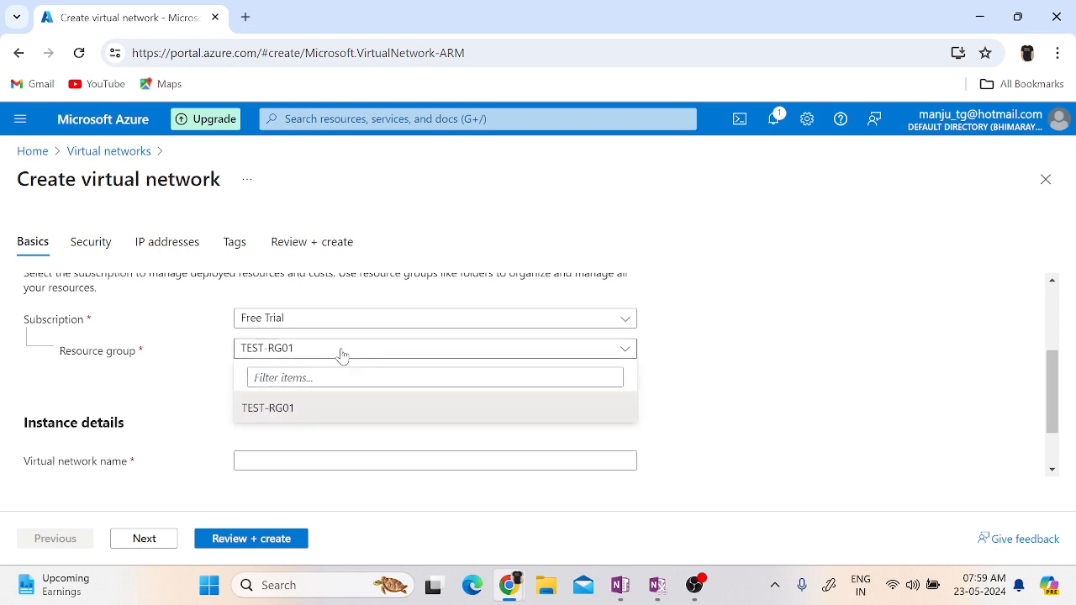
left_click(337, 377)
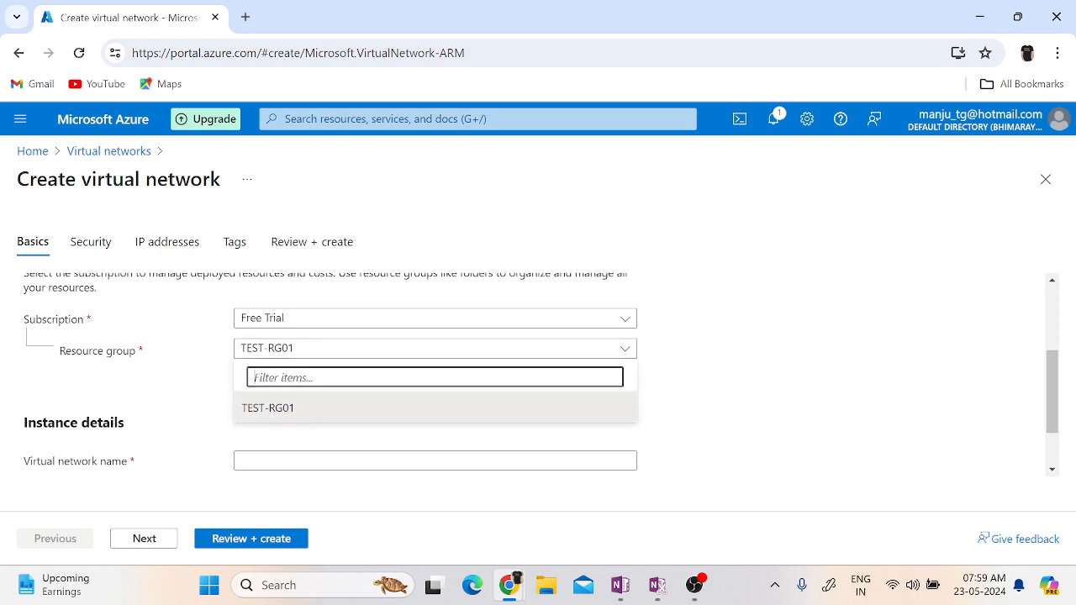
type("rg")
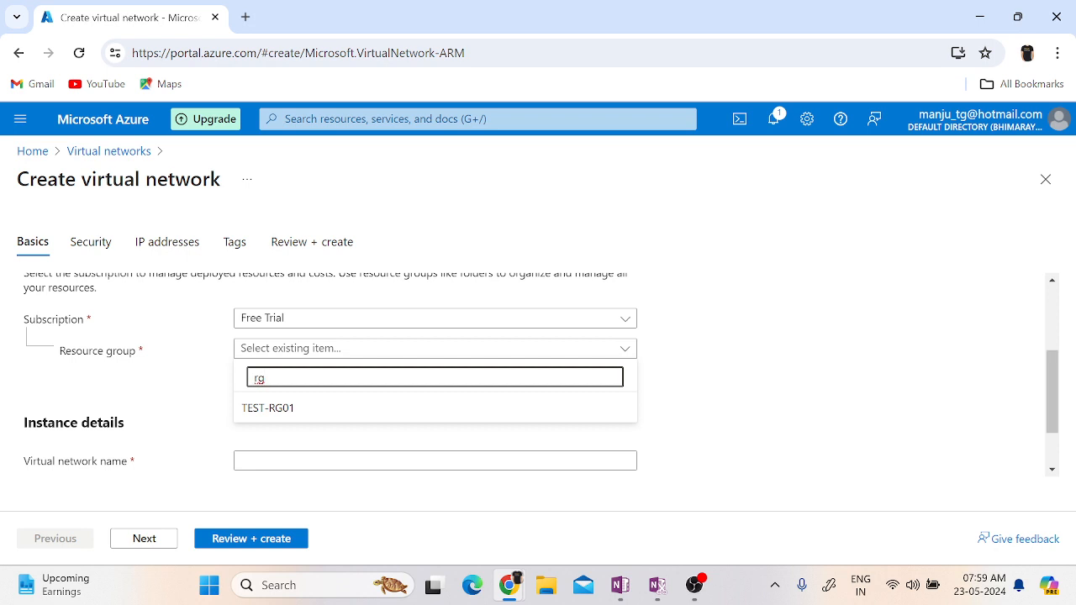
key("Return")
left_click(853, 479)
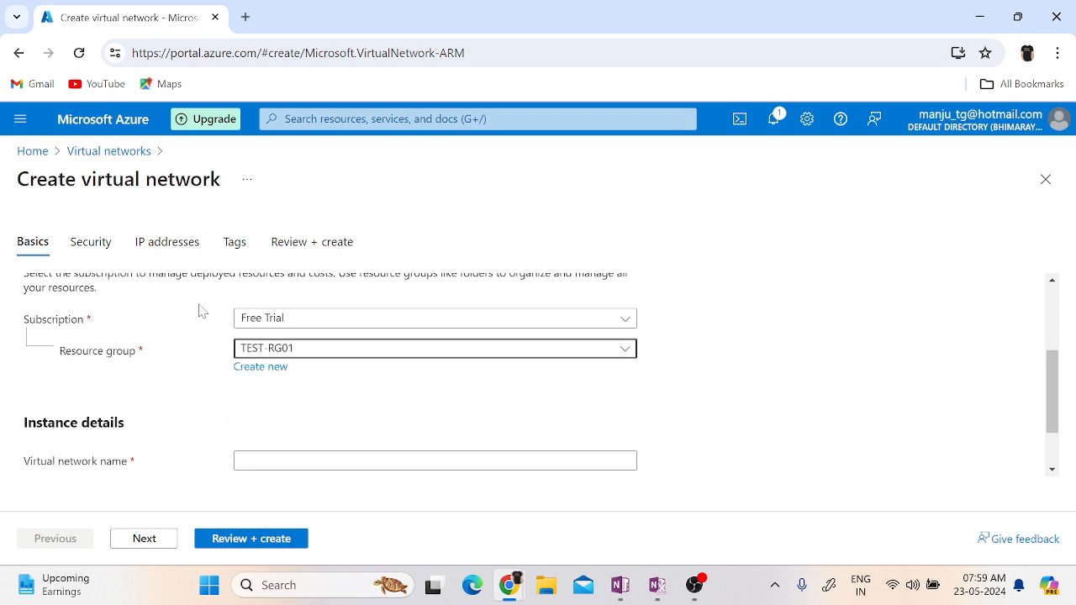
Define a new resource group named TEST-RG02 for the virtual network and switch the selection back to TEST-RG01.
left_click(256, 370)
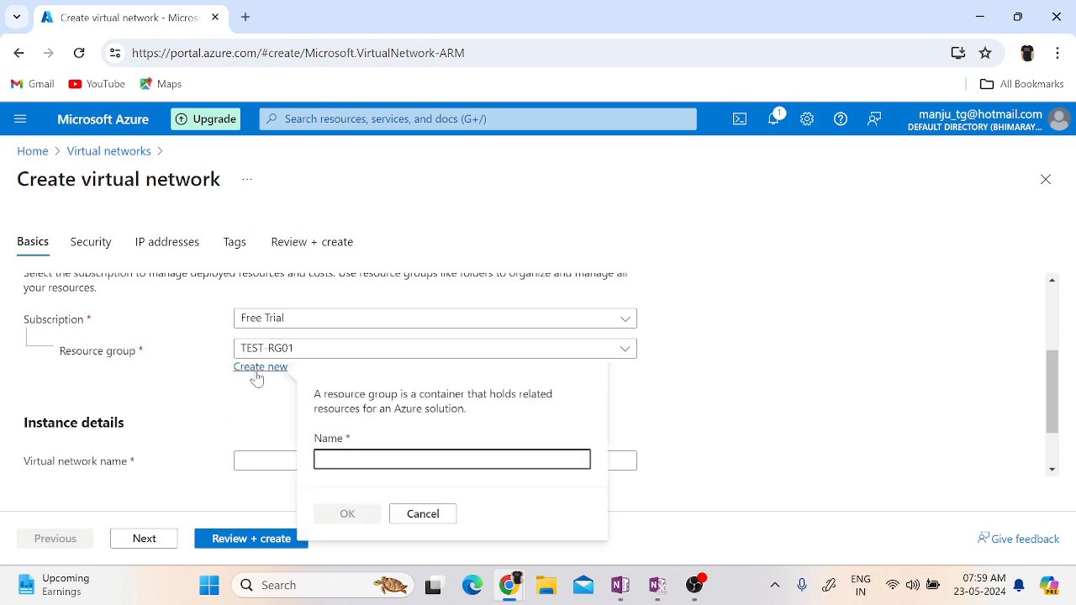
type("TES")
key("BackSpace")
key("BackSpace")
type("EST")
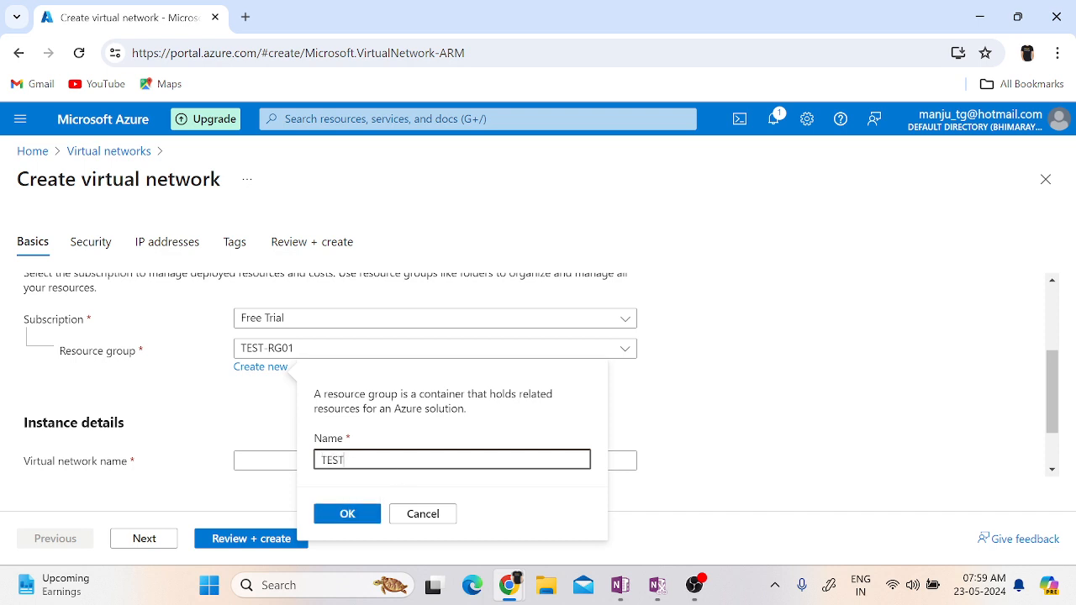
type("-RG02")
left_click(367, 513)
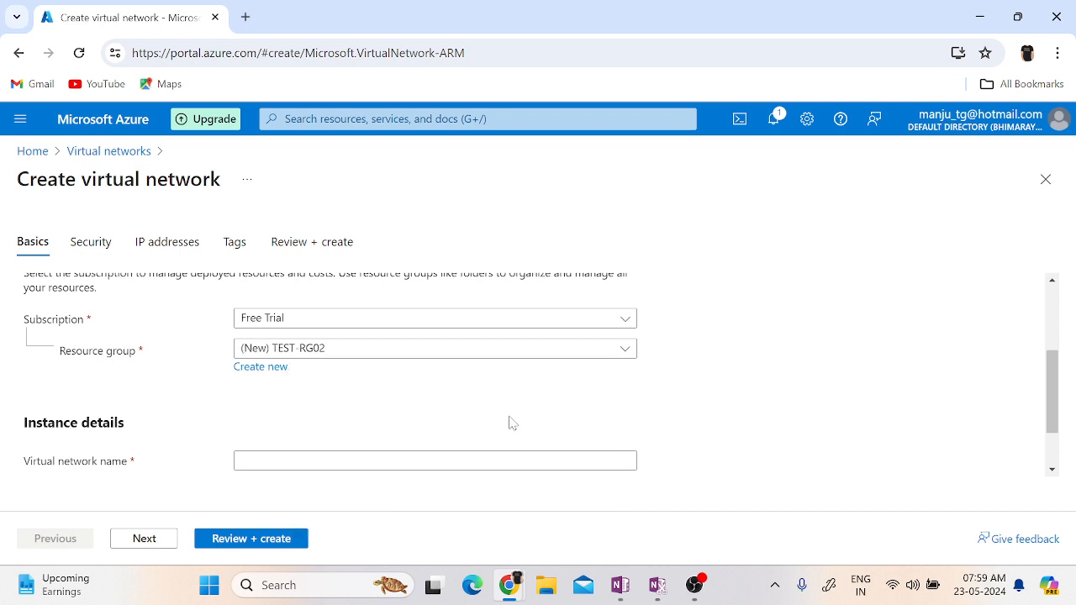
left_click(307, 349)
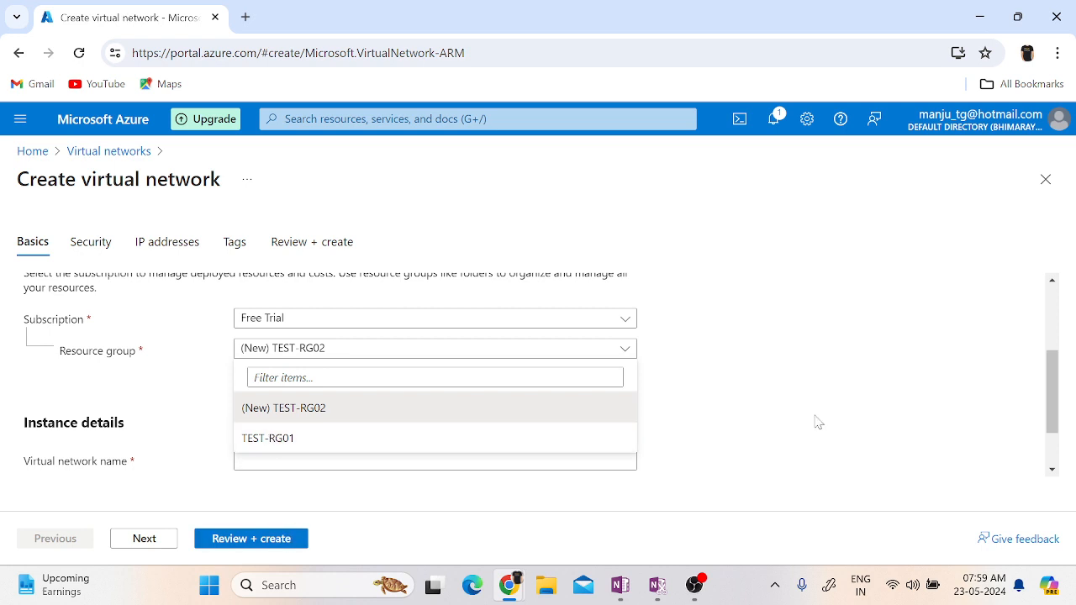
left_click(274, 439)
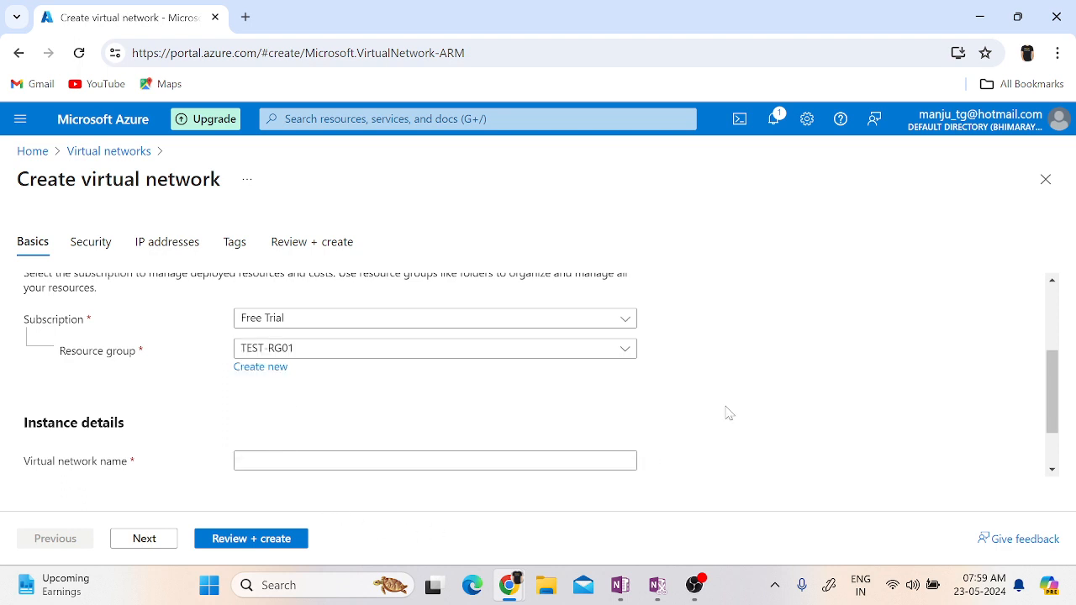
Name the virtual network VNET01 in its instance details.
scroll(729, 413, "down", 2)
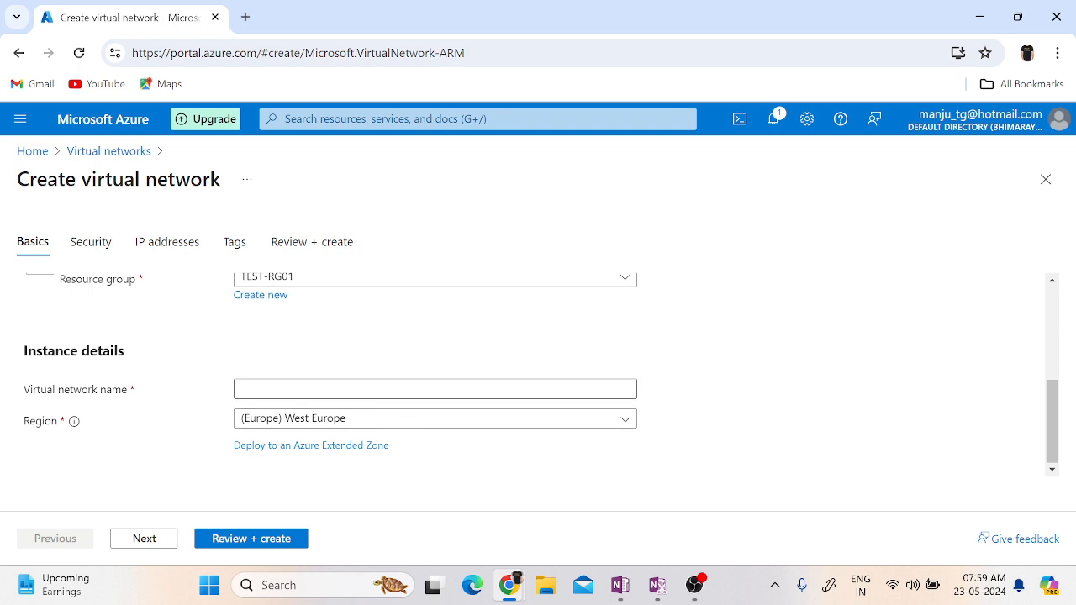
left_click(407, 389)
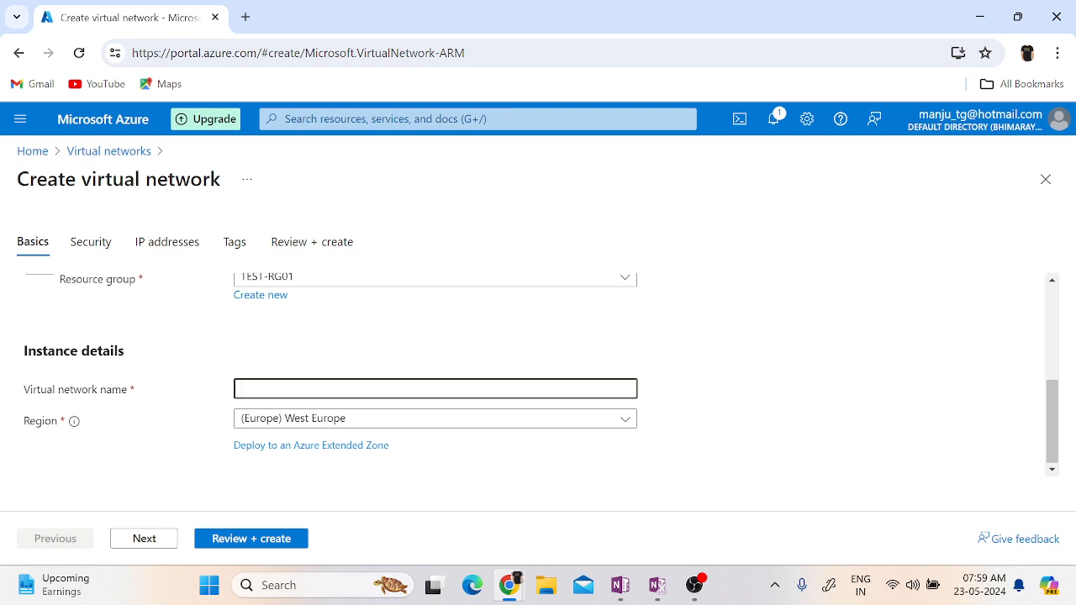
type("VNET01")
left_click(764, 434)
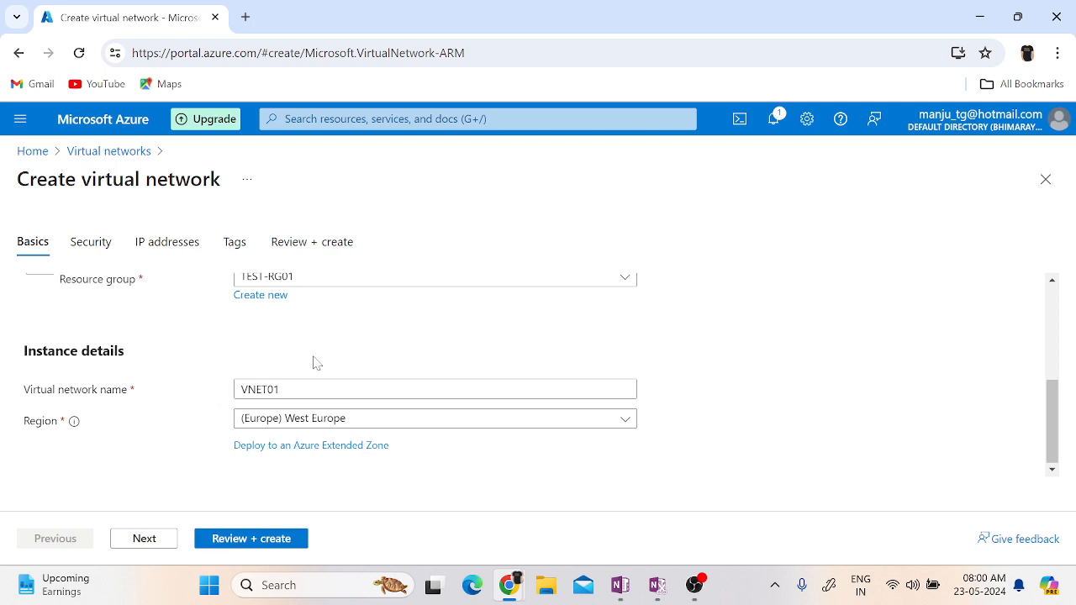
Recheck the virtual network's subscription, resource group, name and region, and proceed to its security settings.
scroll(817, 404, "up", 2)
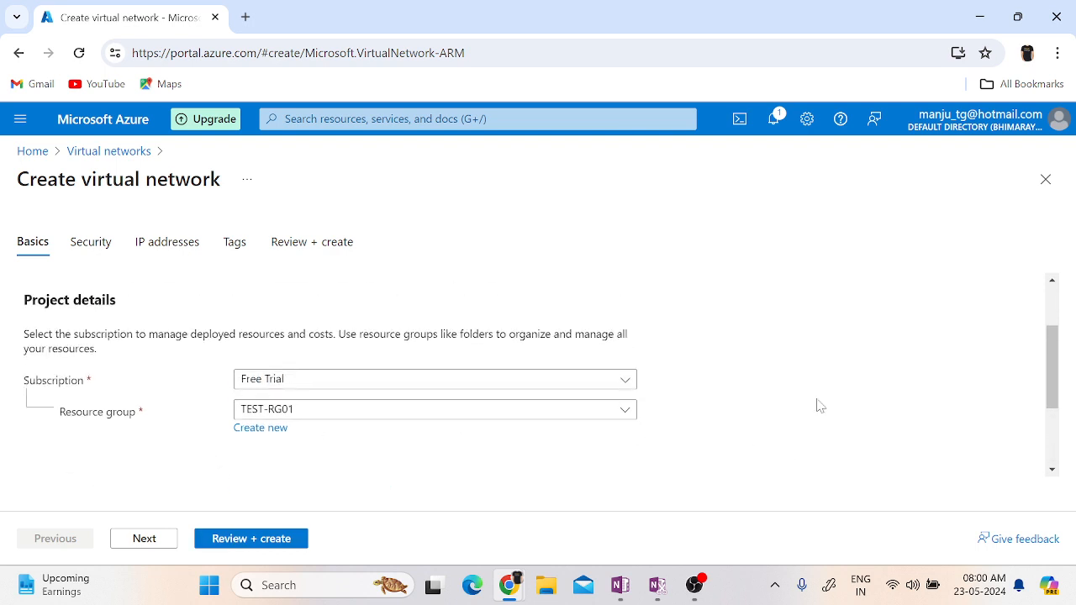
scroll(818, 405, "down", 2)
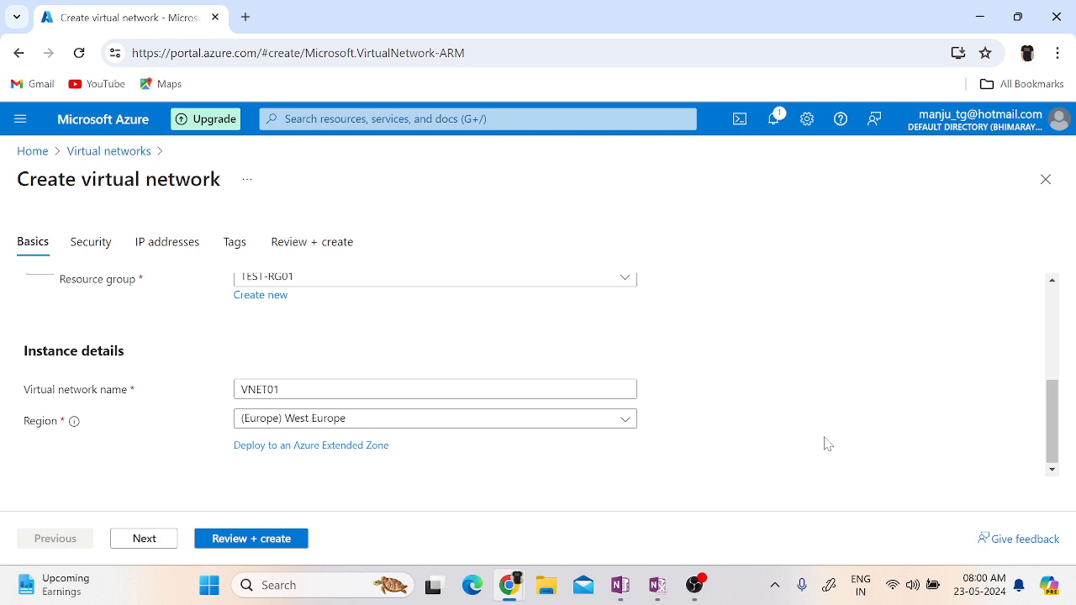
scroll(825, 444, "up", 2)
scroll(824, 443, "down", 2)
left_click(144, 539)
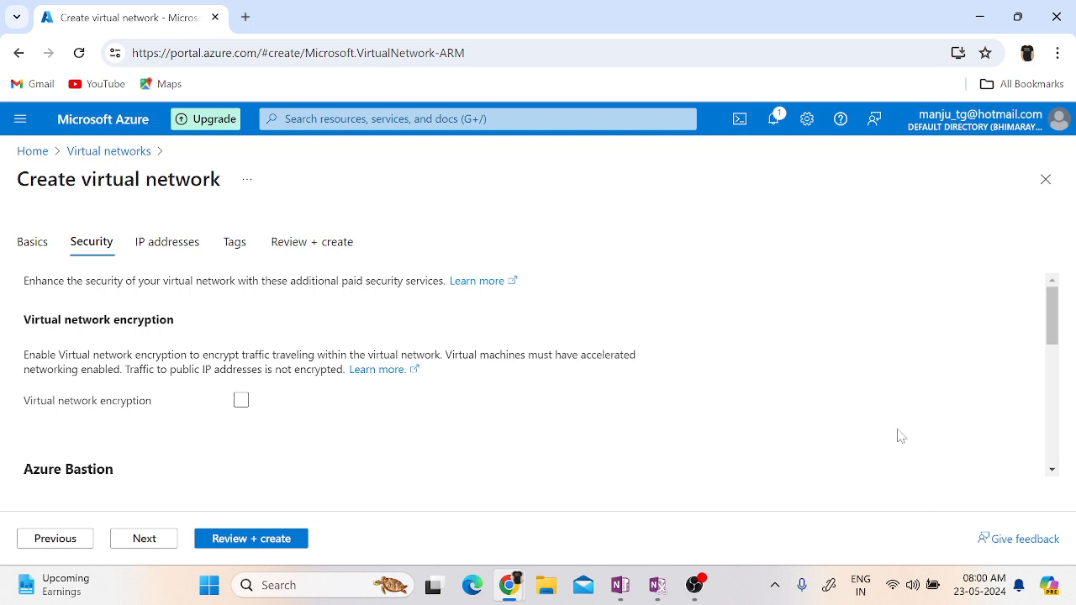
Review the optional security services: virtual network encryption, Azure Bastion, Azure Firewall and Azure DDoS Network Protection.
scroll(898, 435, "down", 1)
scroll(898, 435, "up", 1)
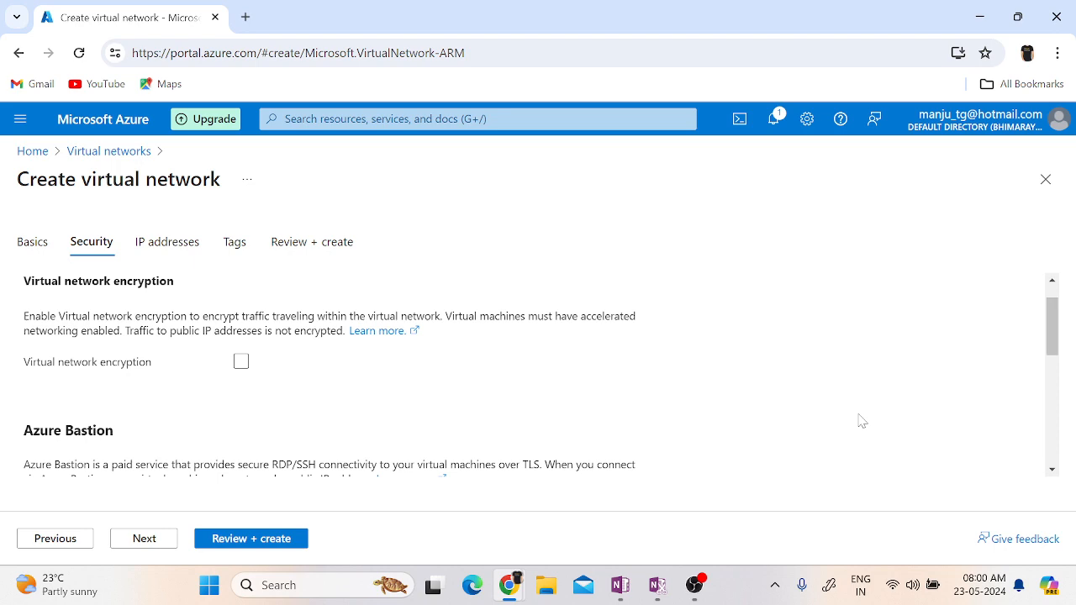
scroll(862, 420, "down", 3)
scroll(862, 420, "up", 2)
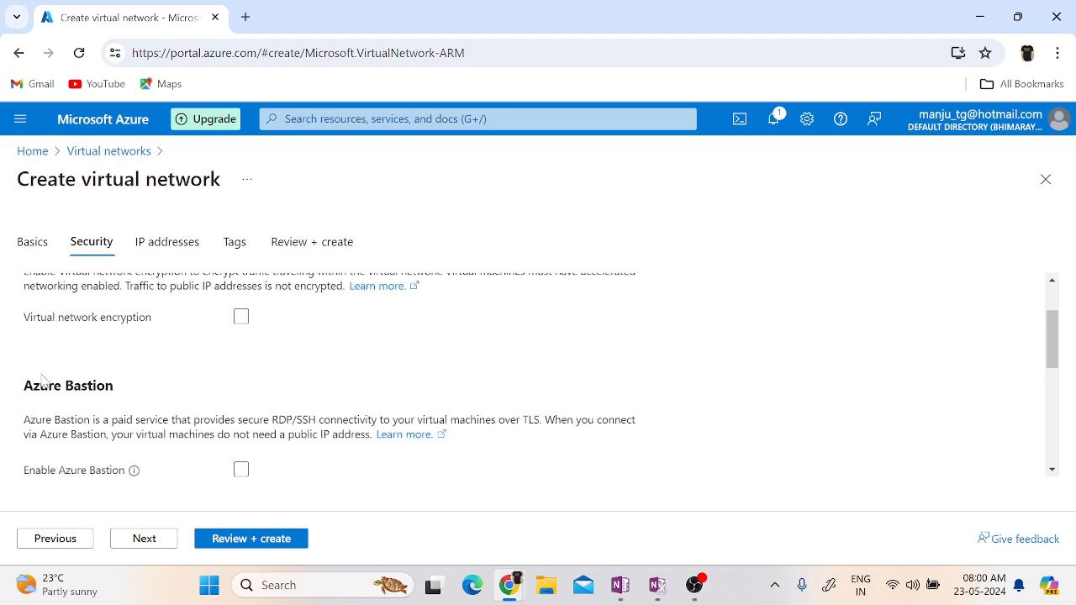
scroll(644, 402, "down", 1)
scroll(643, 402, "down", 3)
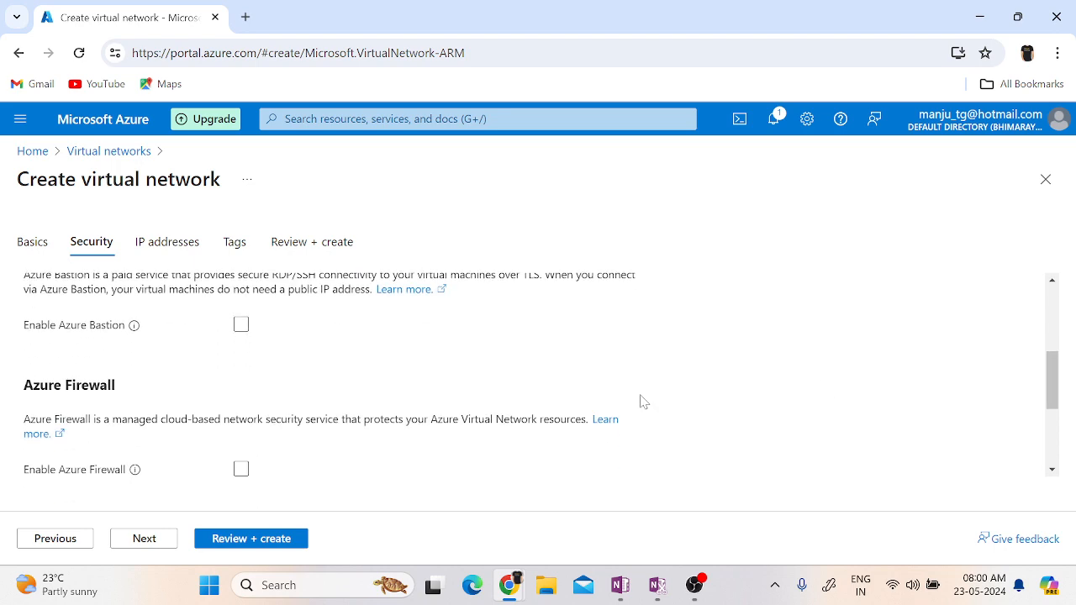
scroll(644, 402, "down", 1)
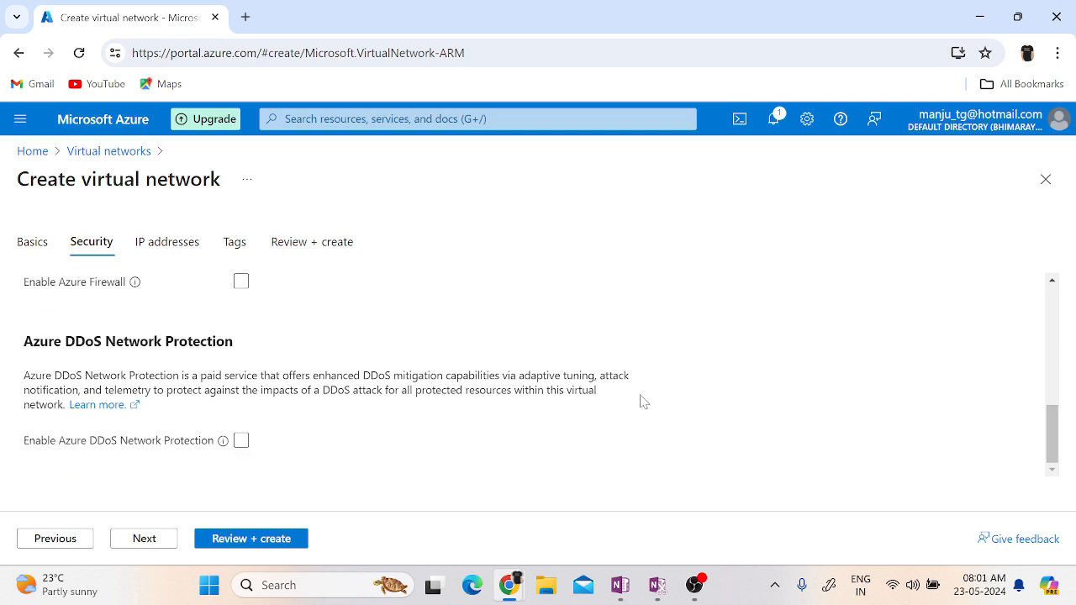
scroll(643, 402, "up", 1)
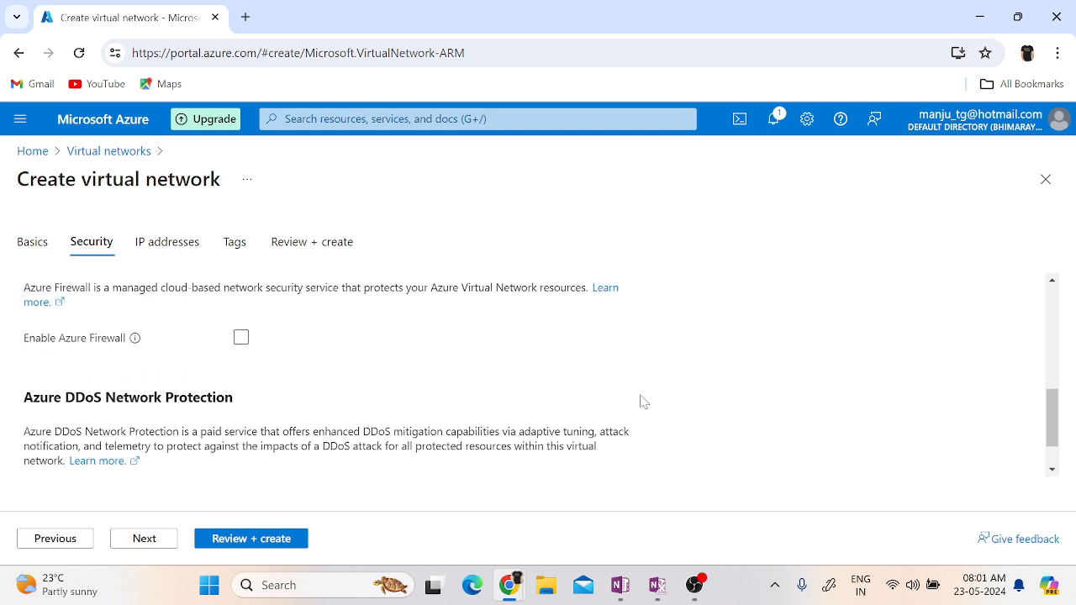
Proceed to the IP address settings and examine the virtual network's IPv4 address space and the prefix sizes available for it.
left_click(145, 542)
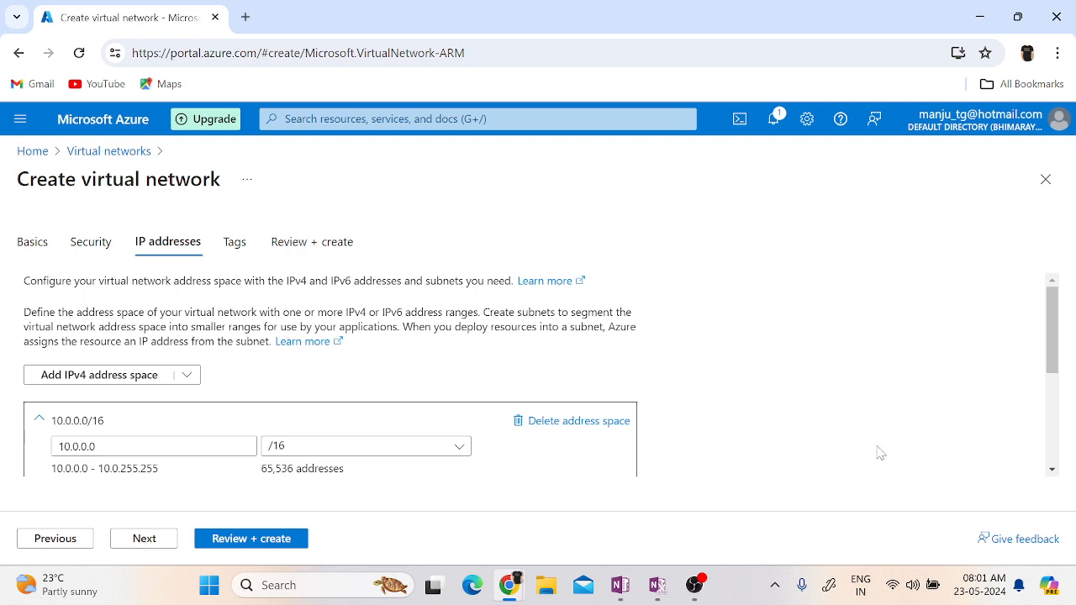
scroll(881, 453, "down", 2)
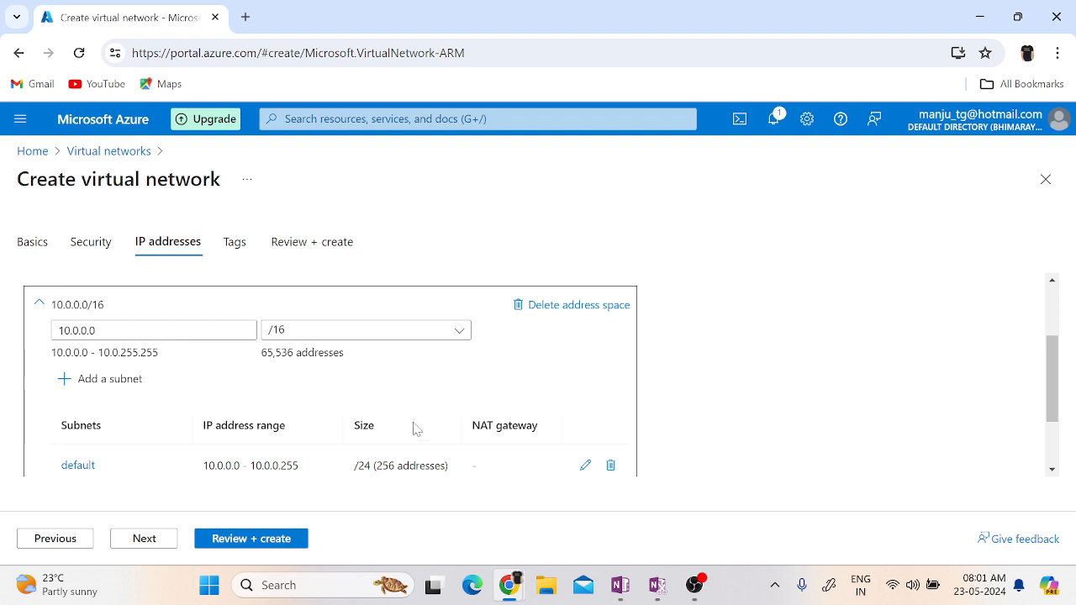
left_click(95, 330)
double_click(95, 330)
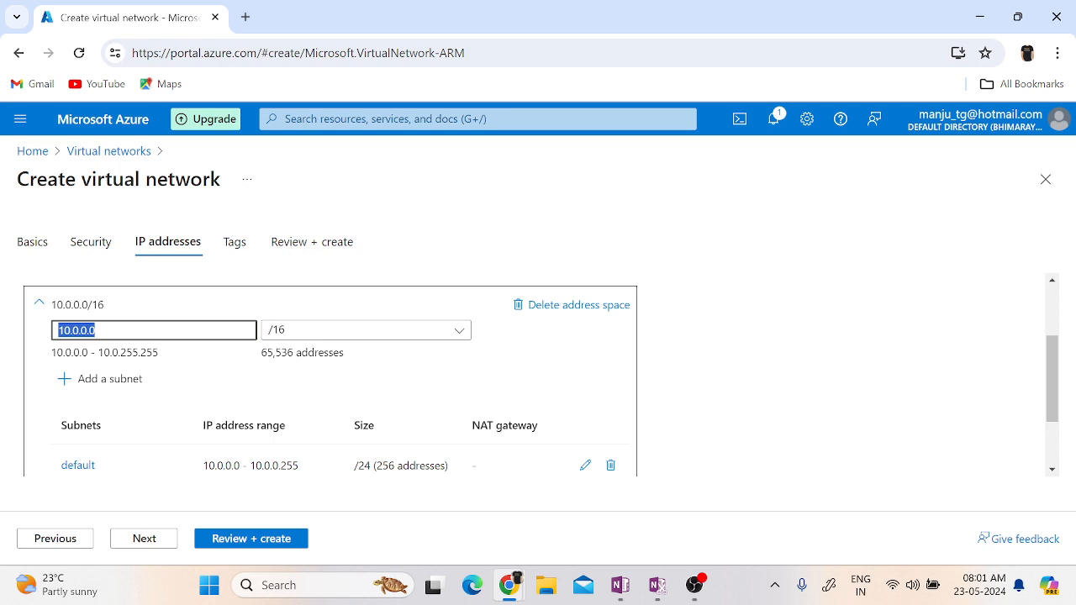
left_click(102, 309)
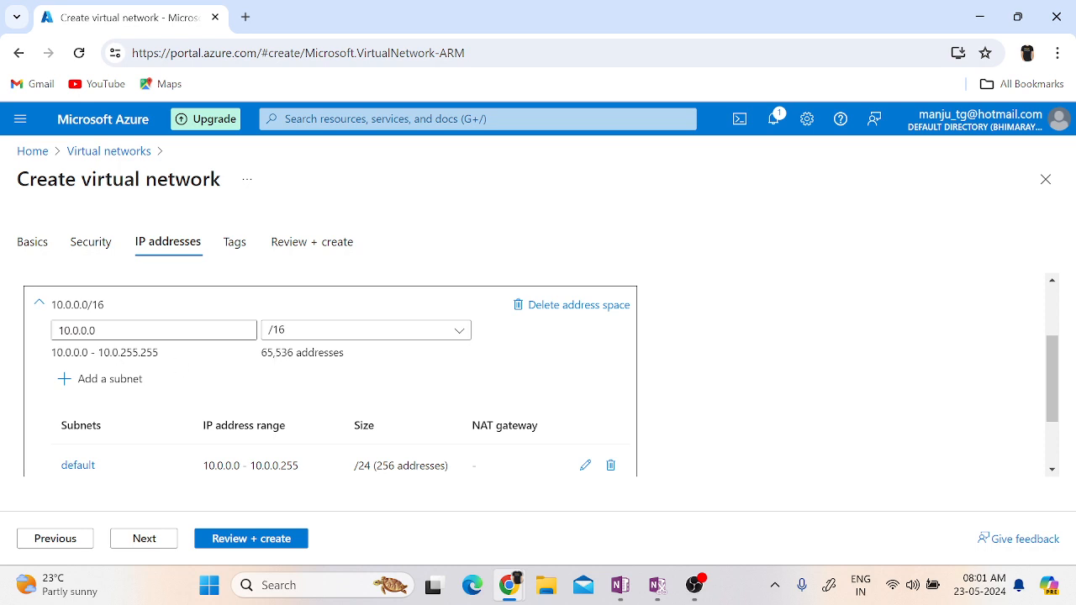
left_click(126, 330)
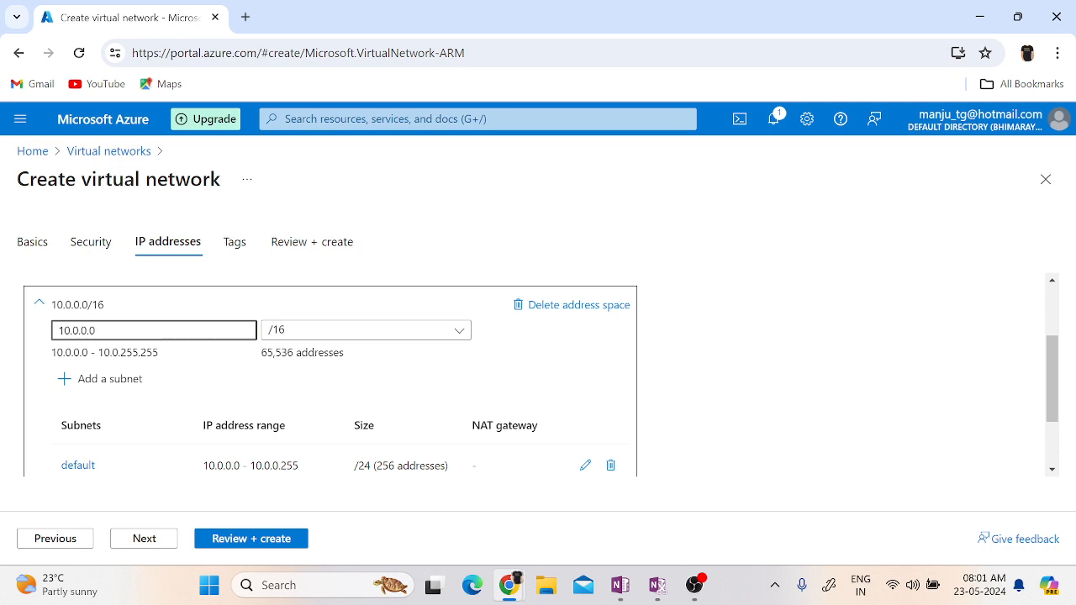
left_click(322, 333)
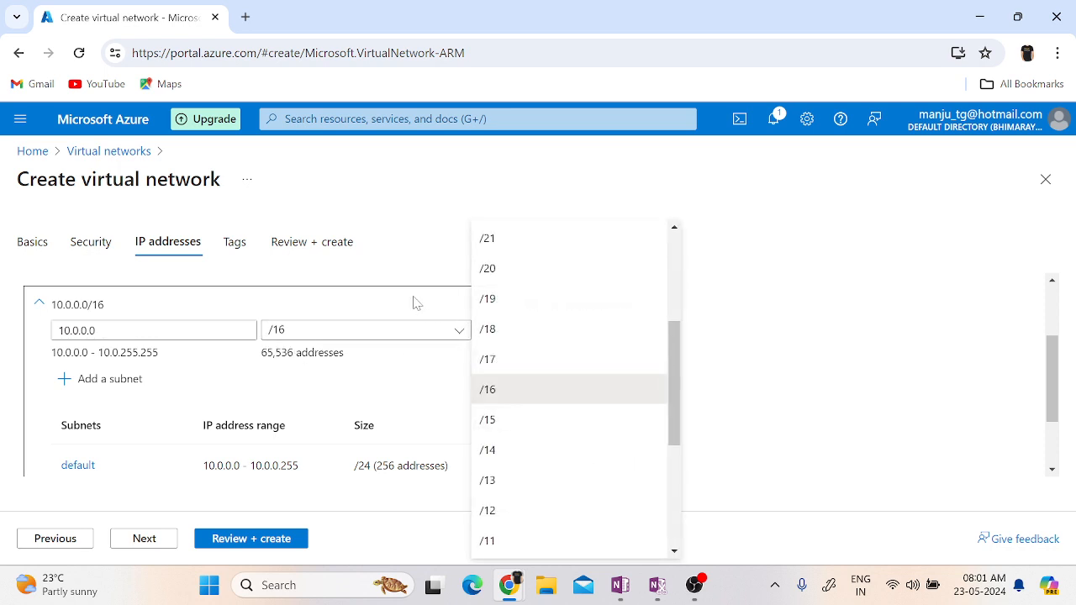
left_click(405, 271)
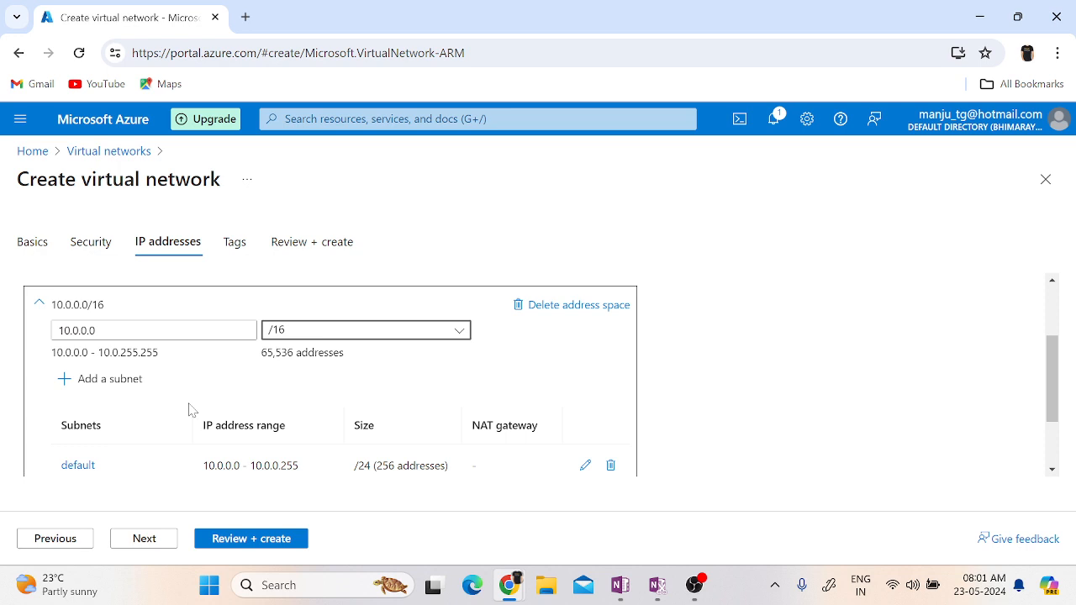
Delete the default subnet from the address space and start a new subnet with the Default purpose.
scroll(166, 357, "down", 2)
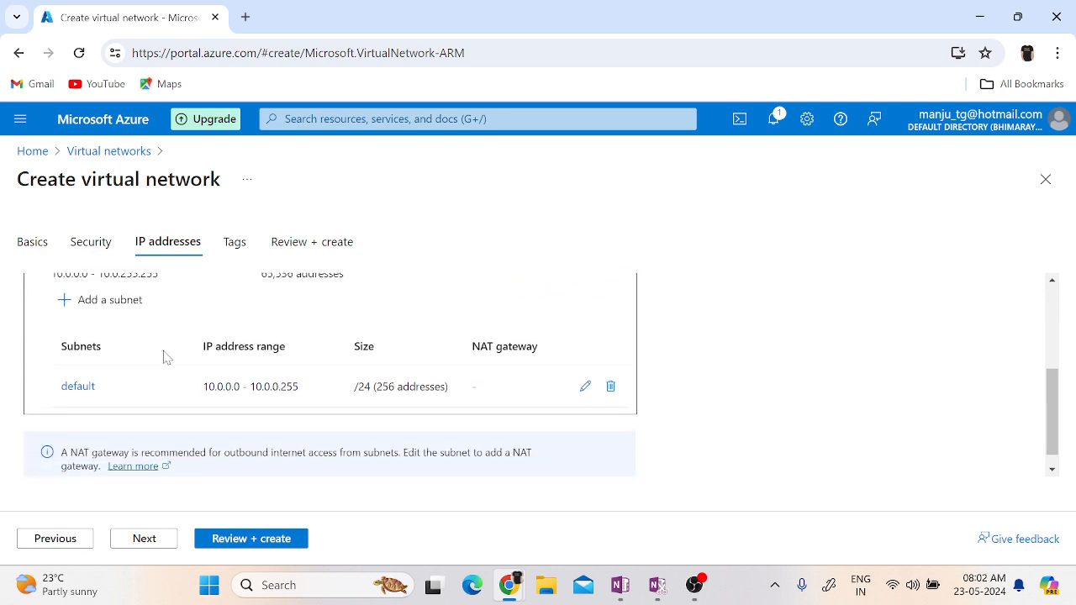
left_click(610, 387)
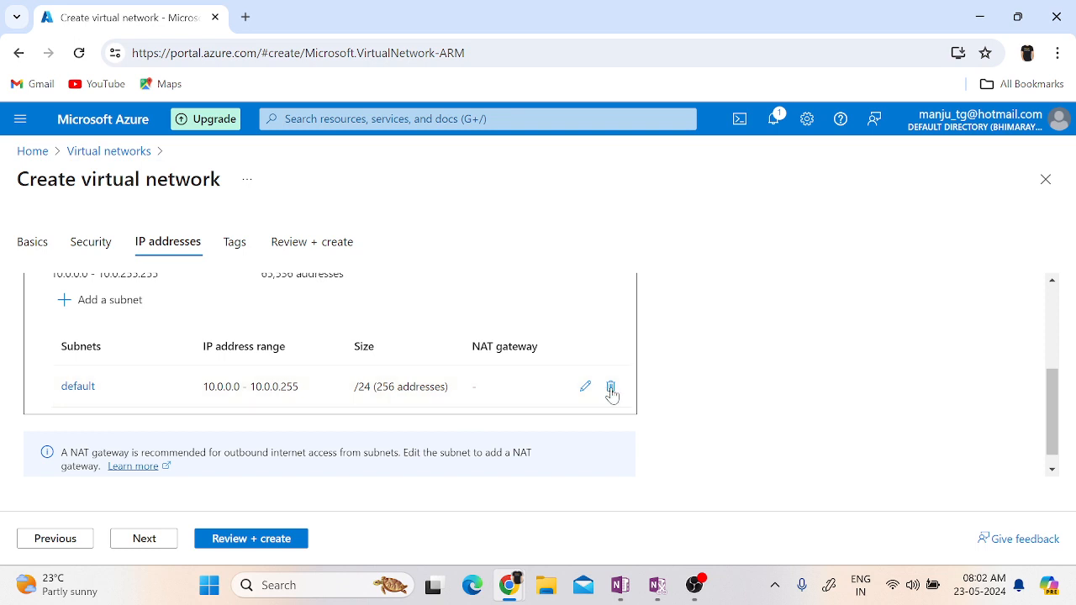
left_click(99, 323)
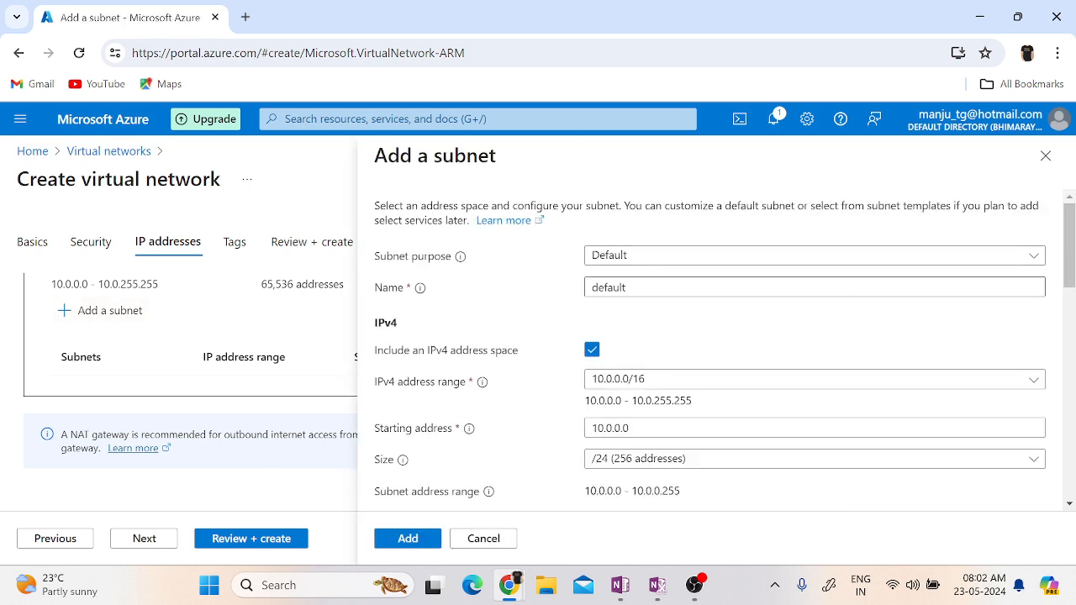
left_click(647, 262)
left_click(647, 262)
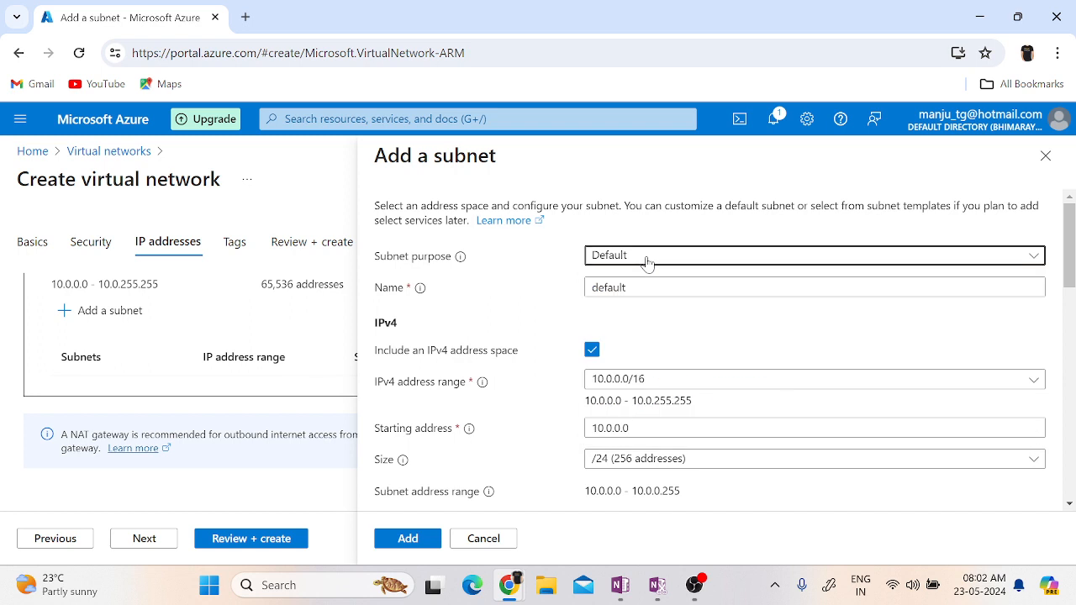
left_click(646, 262)
Name the new subnet SUBNET01, look through its remaining options and add it to the virtual network.
key("Tab")
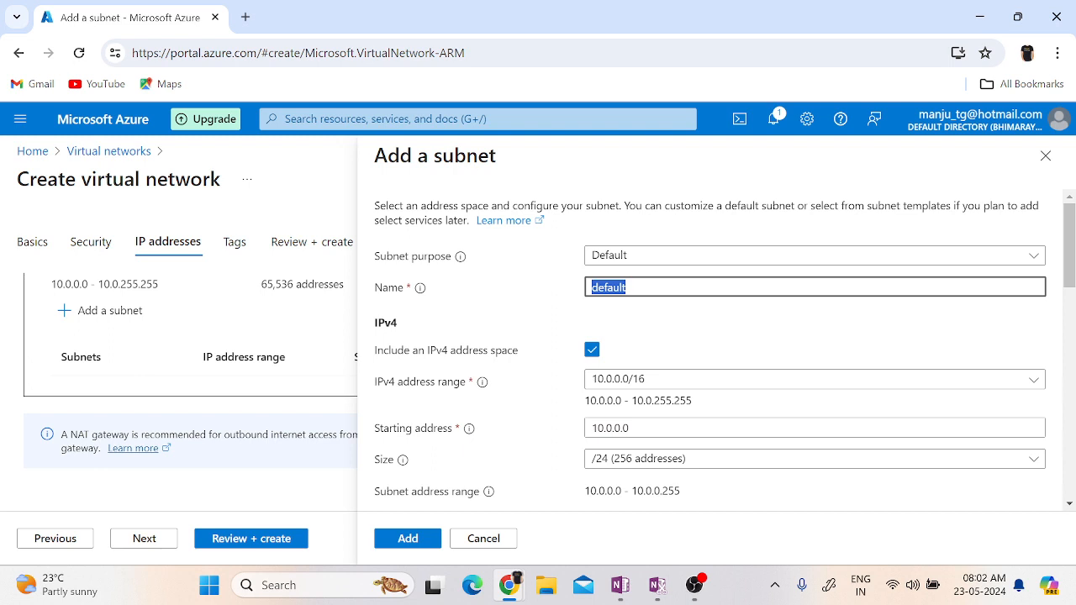
type("Su")
key("BackSpace")
type("UBNET01")
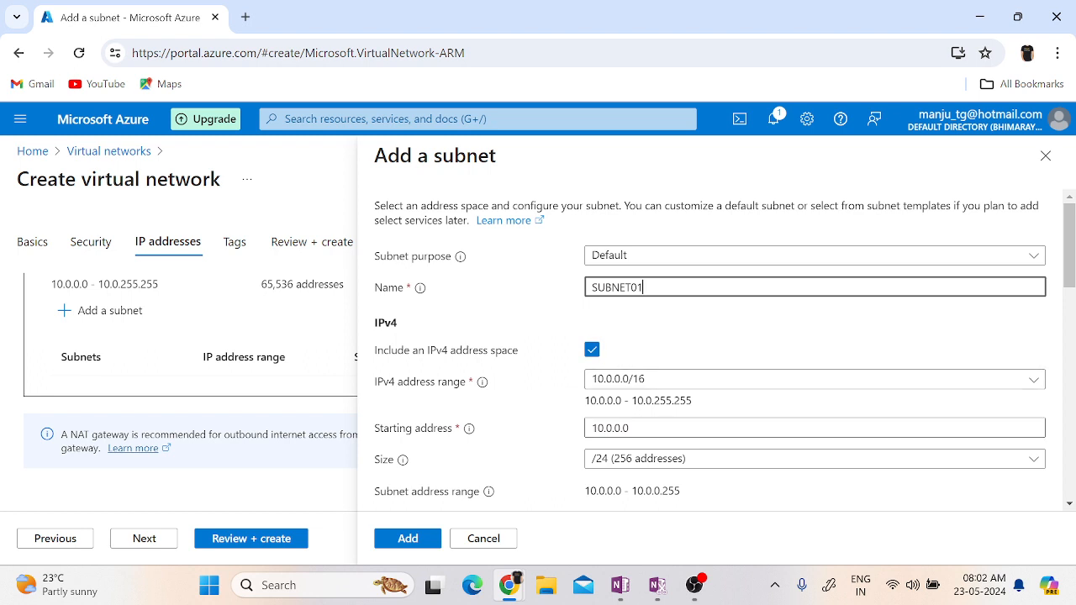
left_click(629, 428)
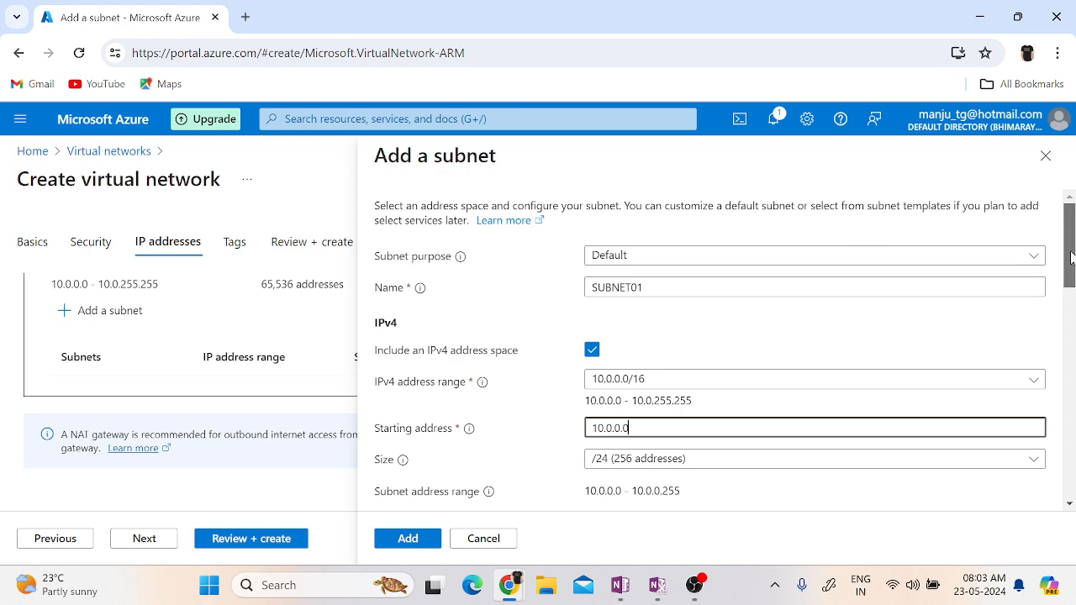
left_click_drag(1073, 263, 1071, 445)
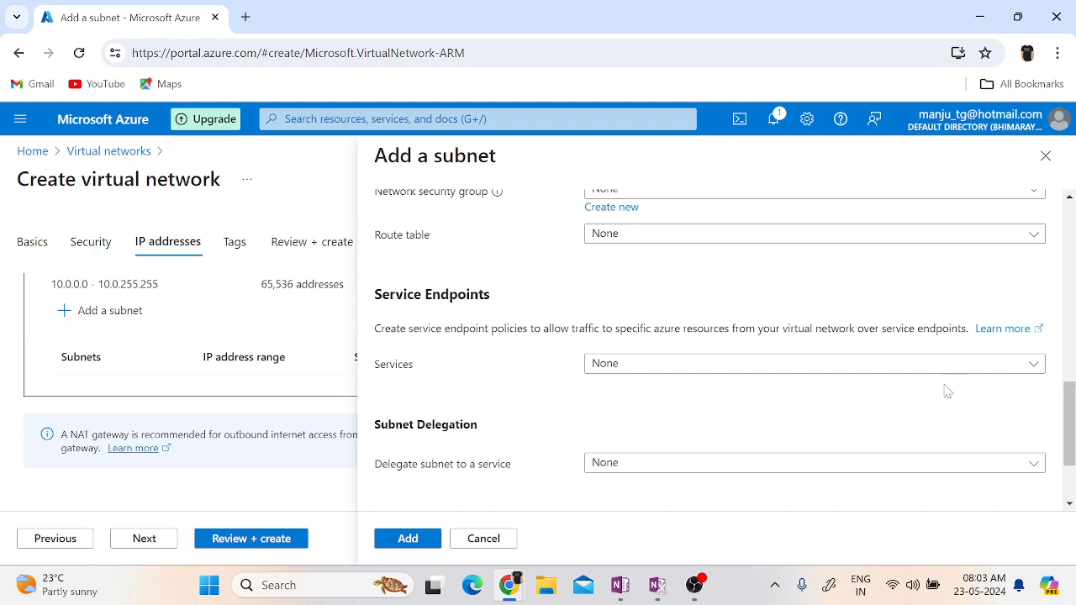
left_click(408, 539)
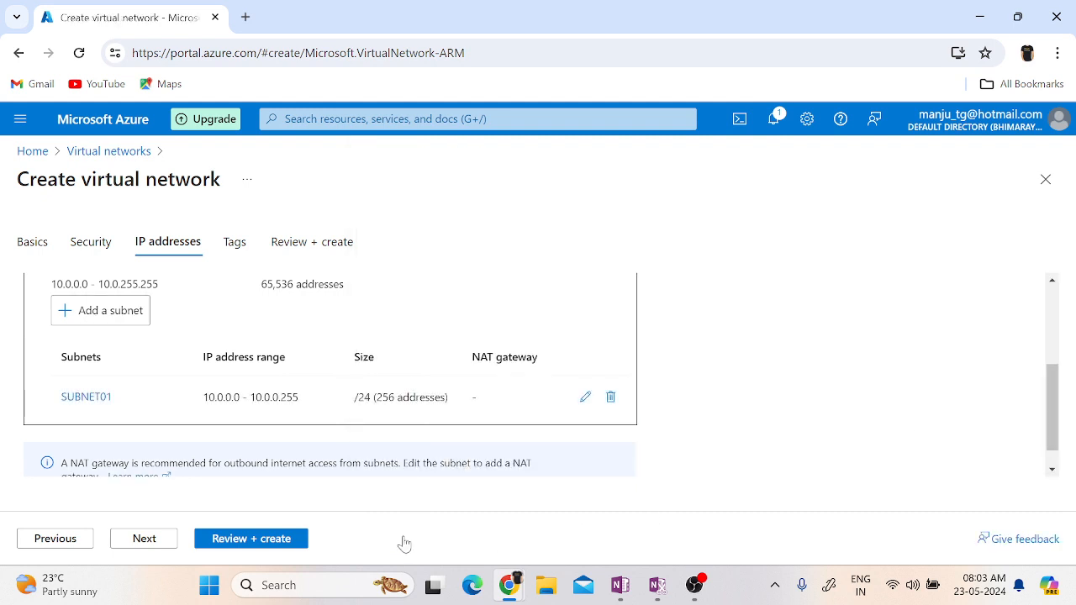
Proceed to the virtual network's tags and add an Application tag with the value ecom.
left_click(139, 539)
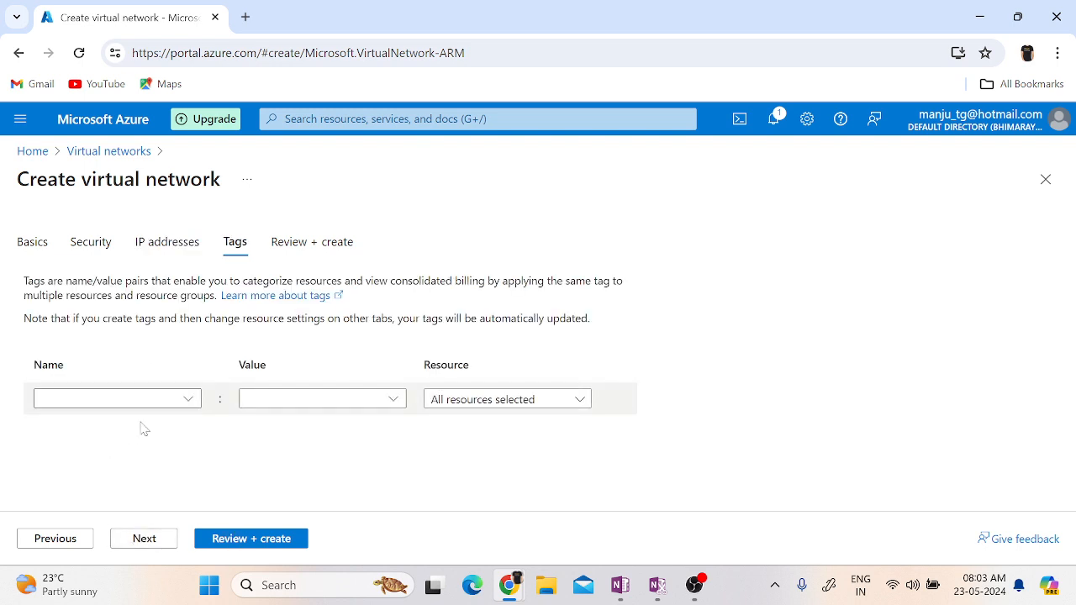
left_click(187, 400)
left_click(88, 426)
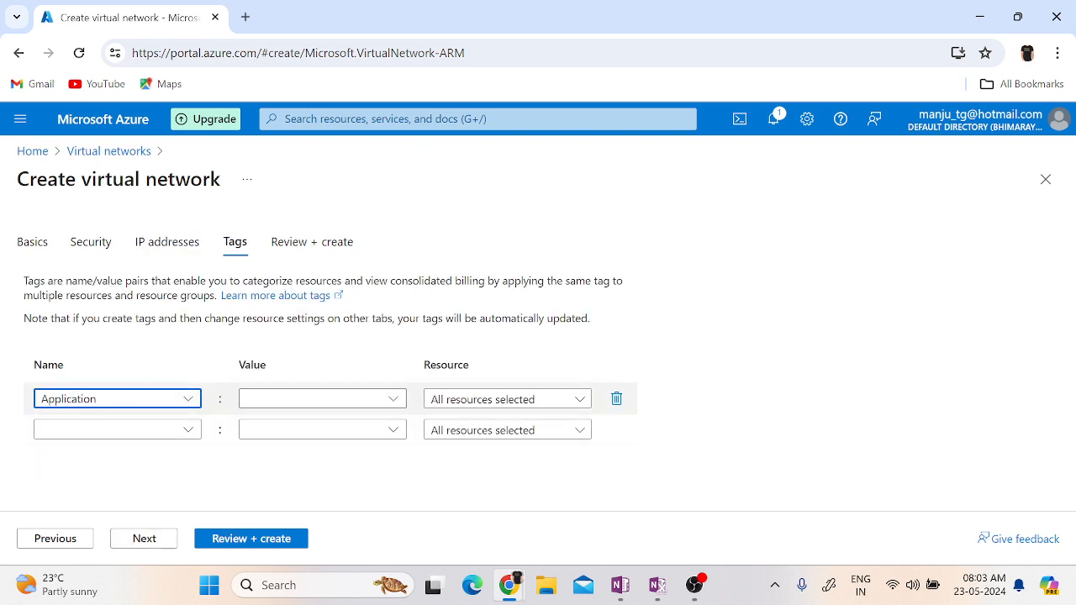
left_click(393, 400)
left_click(278, 433)
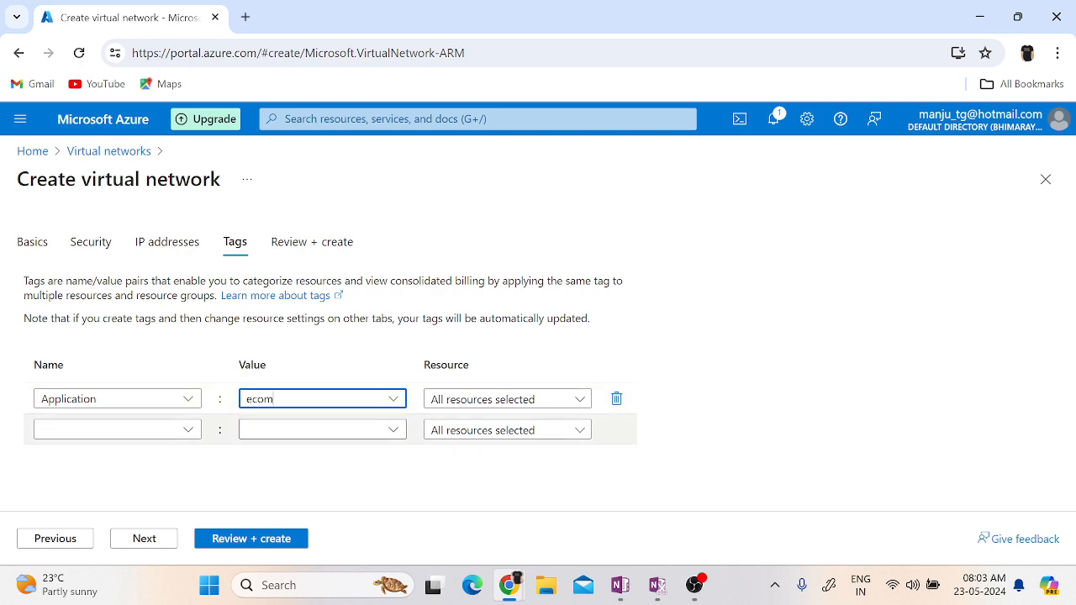
Add a second tag named Application Owner with the owner's name as its value.
left_click(168, 430)
left_click(190, 431)
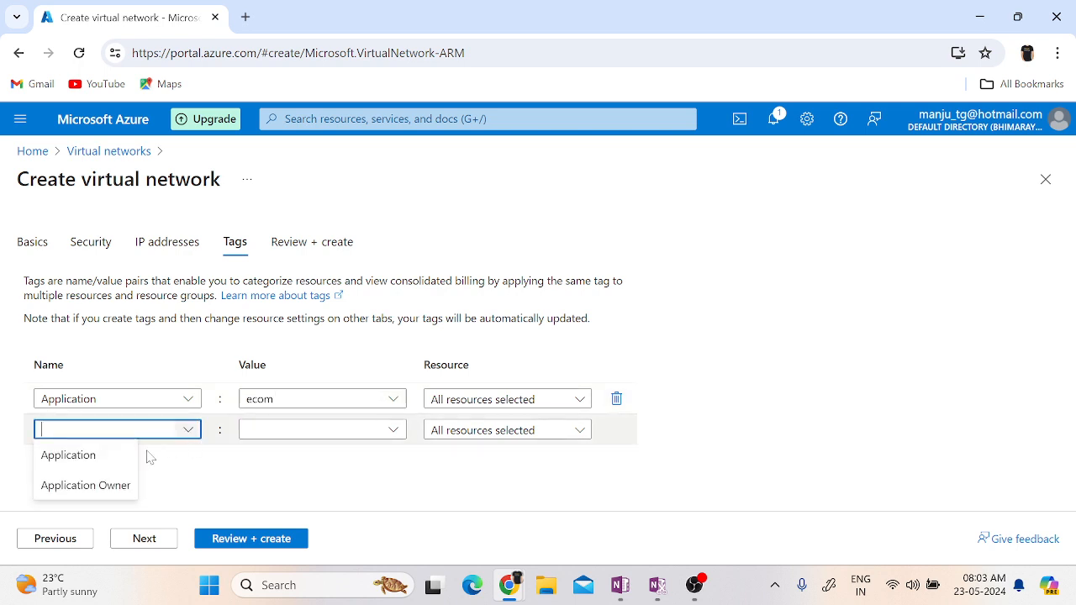
left_click(84, 482)
left_click(393, 432)
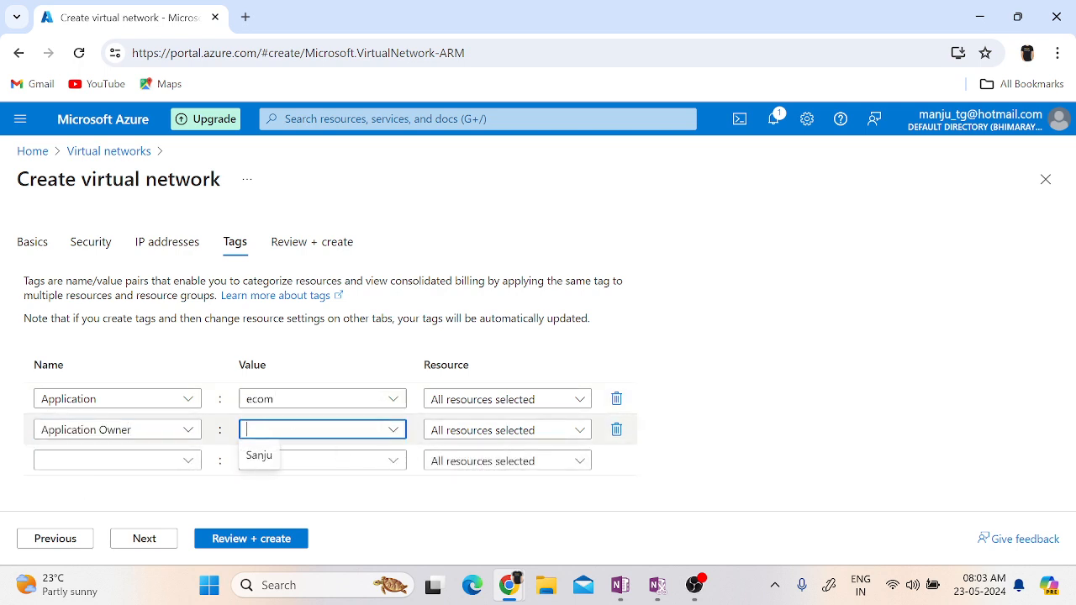
left_click(262, 454)
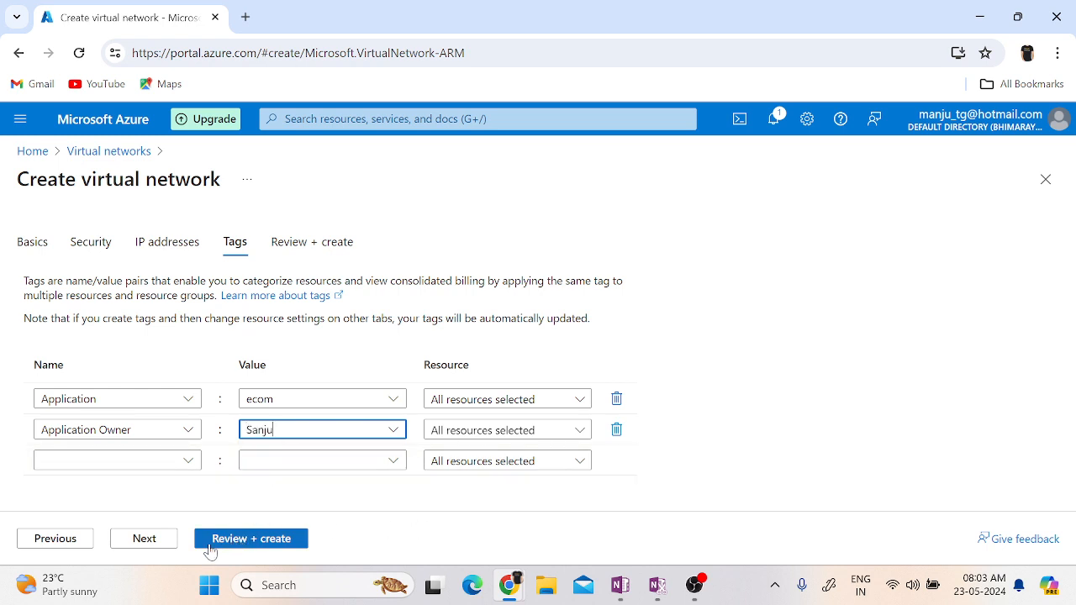
Review the configuration summary and create the virtual network VNET01.
left_click(149, 542)
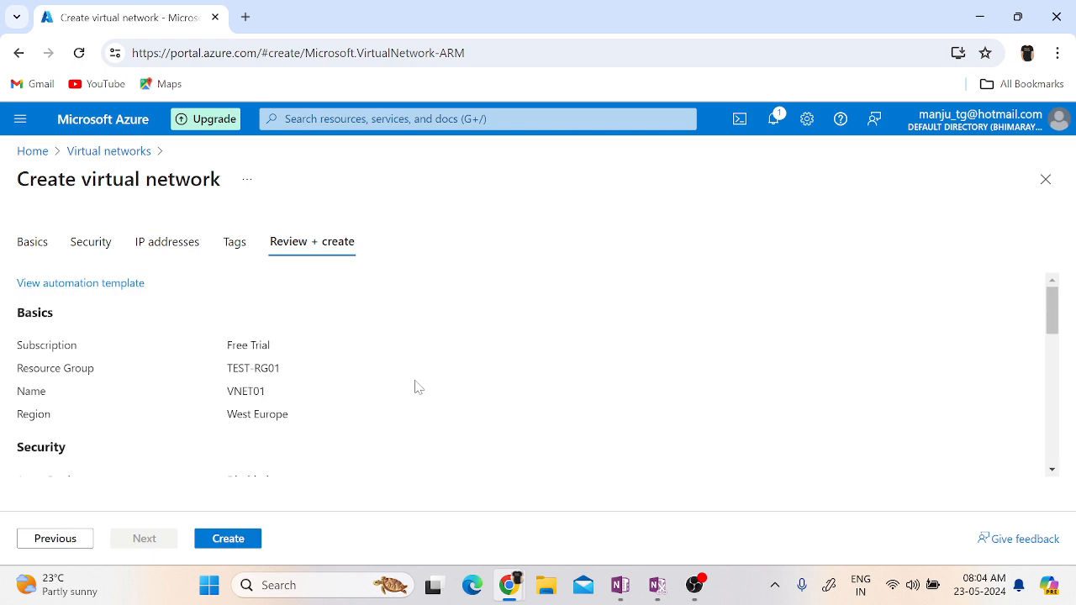
left_click(226, 541)
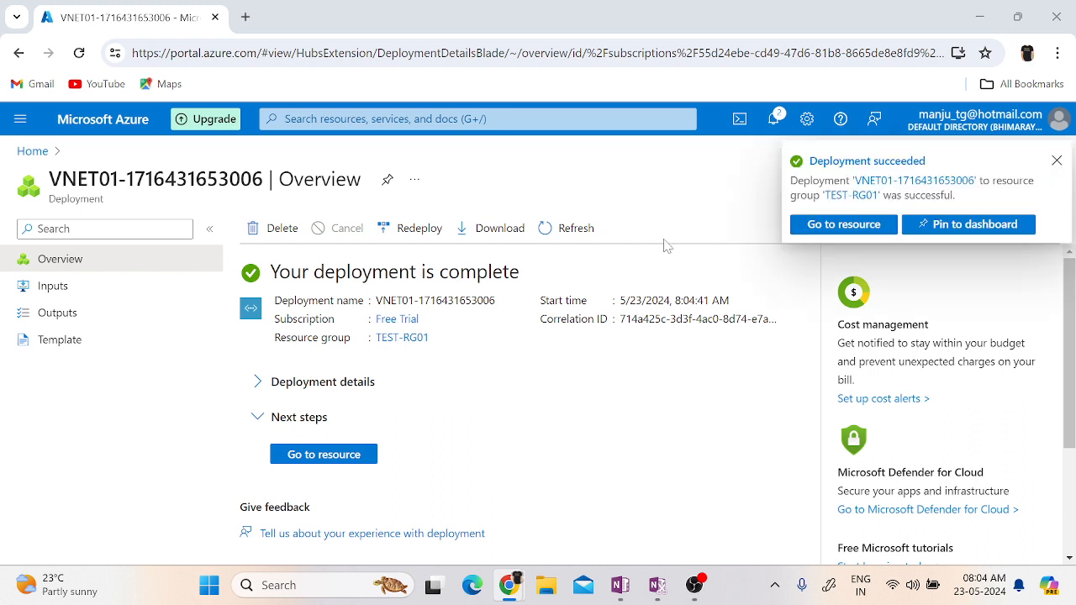
Open the deployed VNET01 resource, dismiss the notifications and examine the virtual network's subnets.
left_click(342, 469)
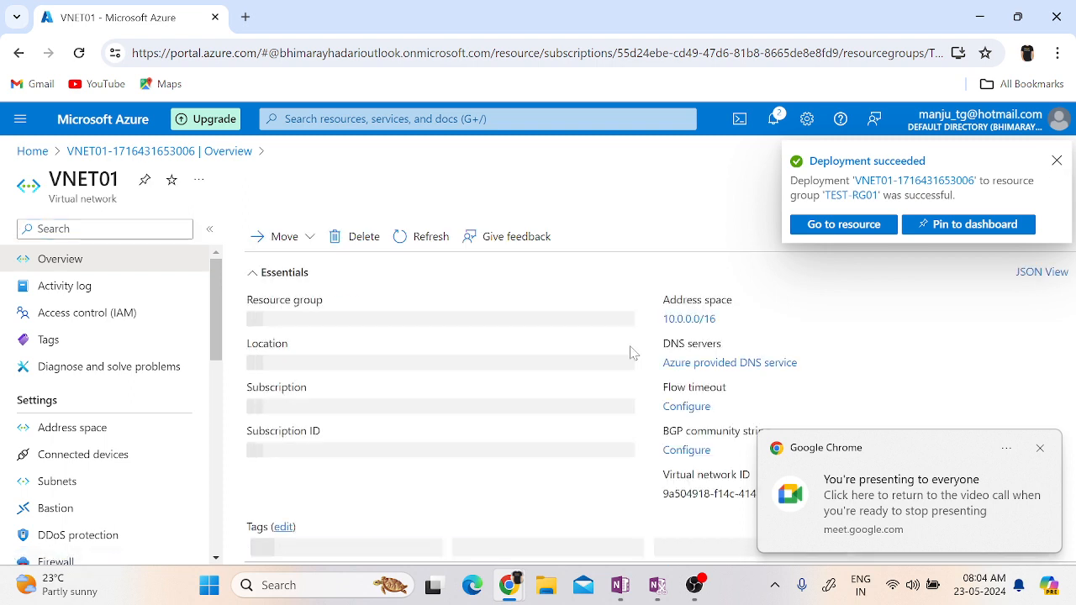
left_click(1057, 160)
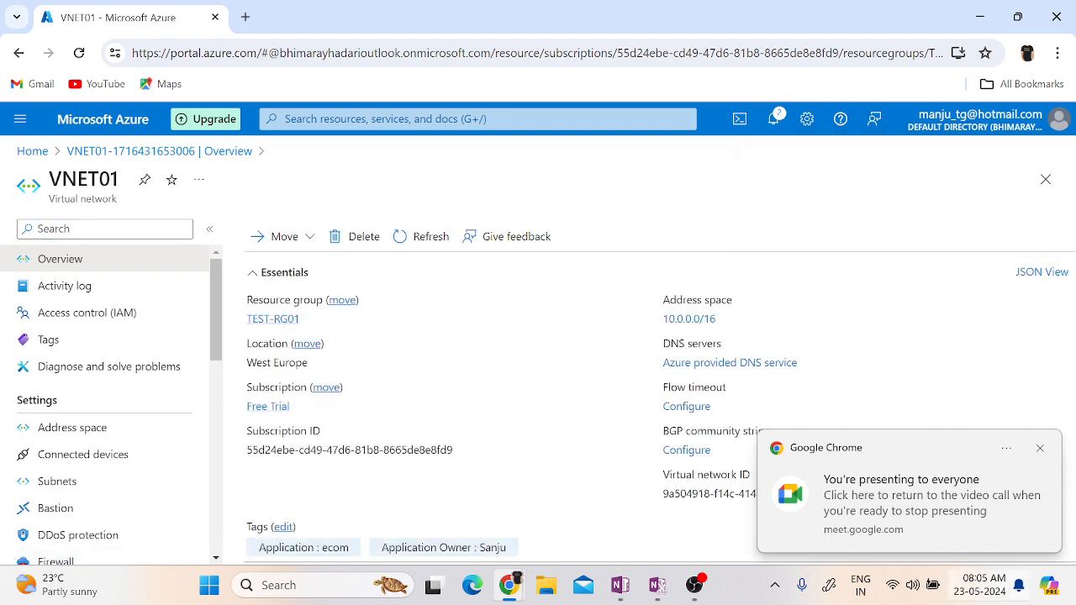
left_click(1041, 449)
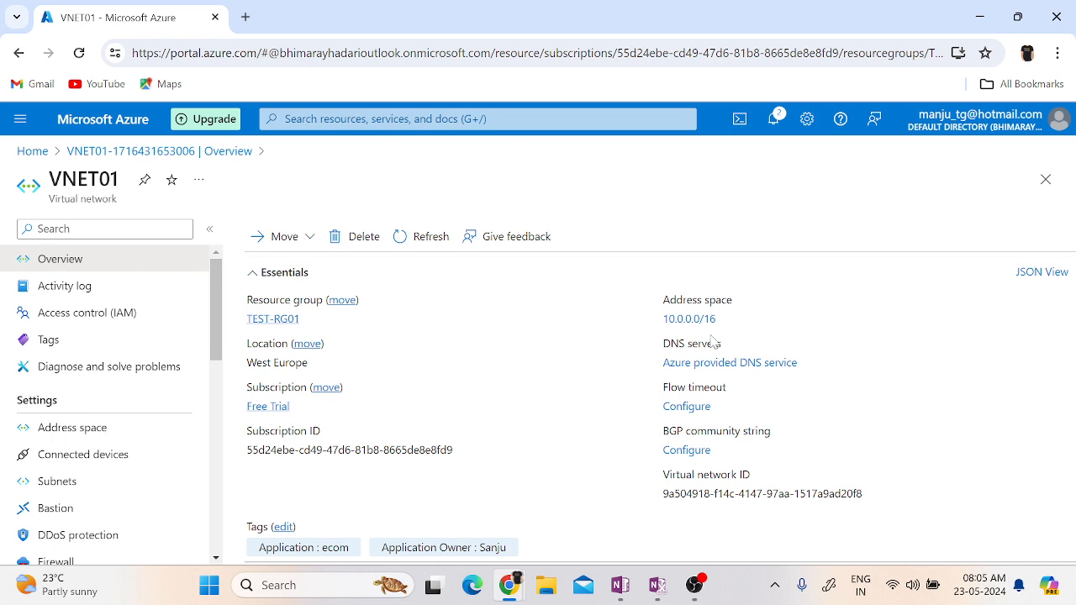
left_click(56, 479)
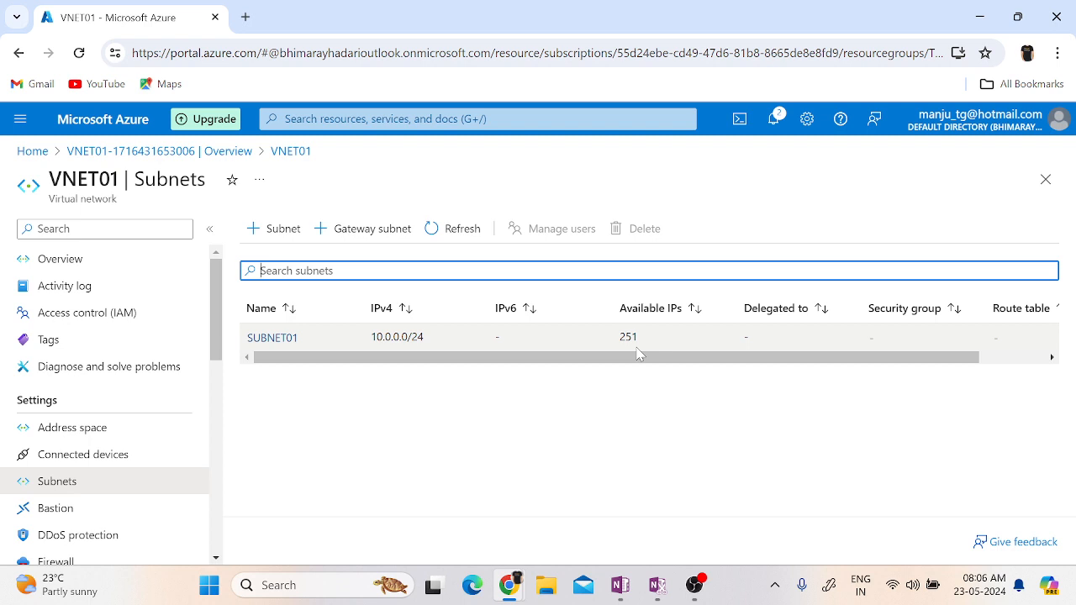
Return to the portal home, search for the Virtual machines service and start creating an Azure virtual machine.
left_click(33, 154)
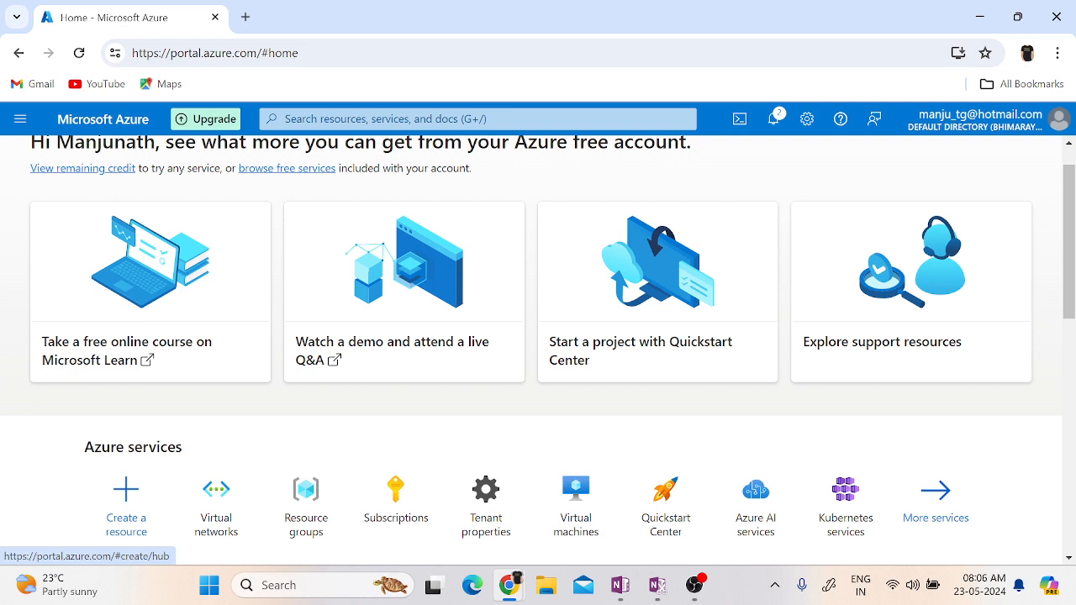
left_click(420, 119)
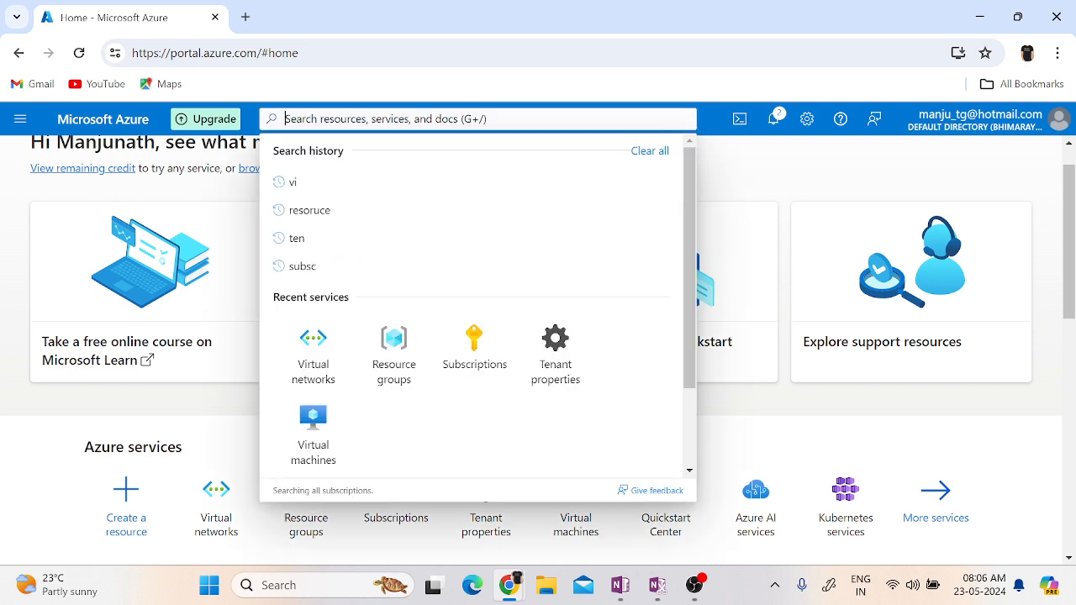
type("vitu")
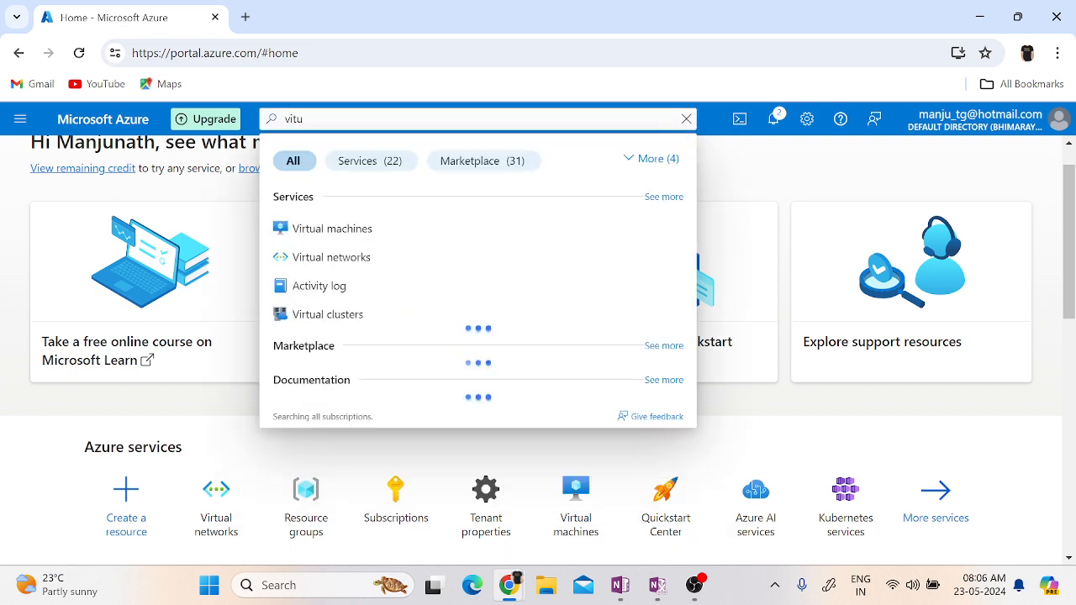
left_click(335, 242)
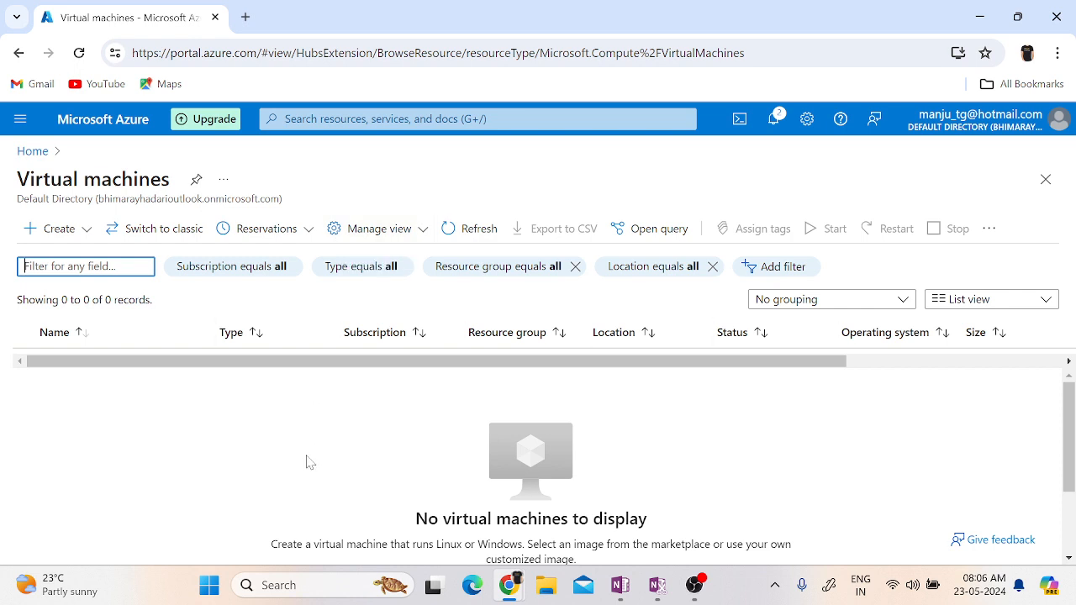
left_click(61, 234)
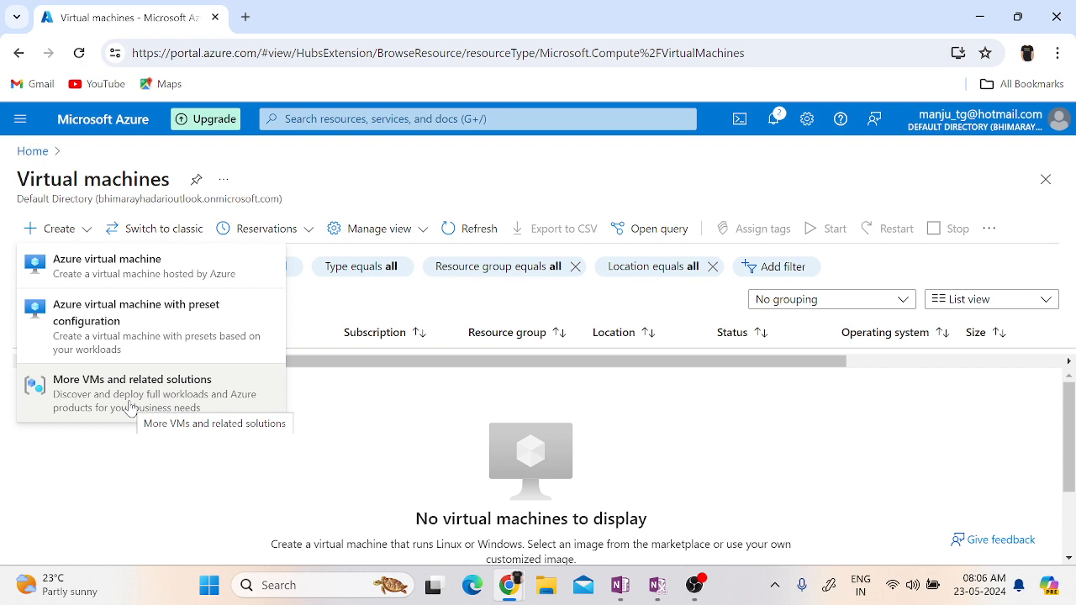
left_click(118, 269)
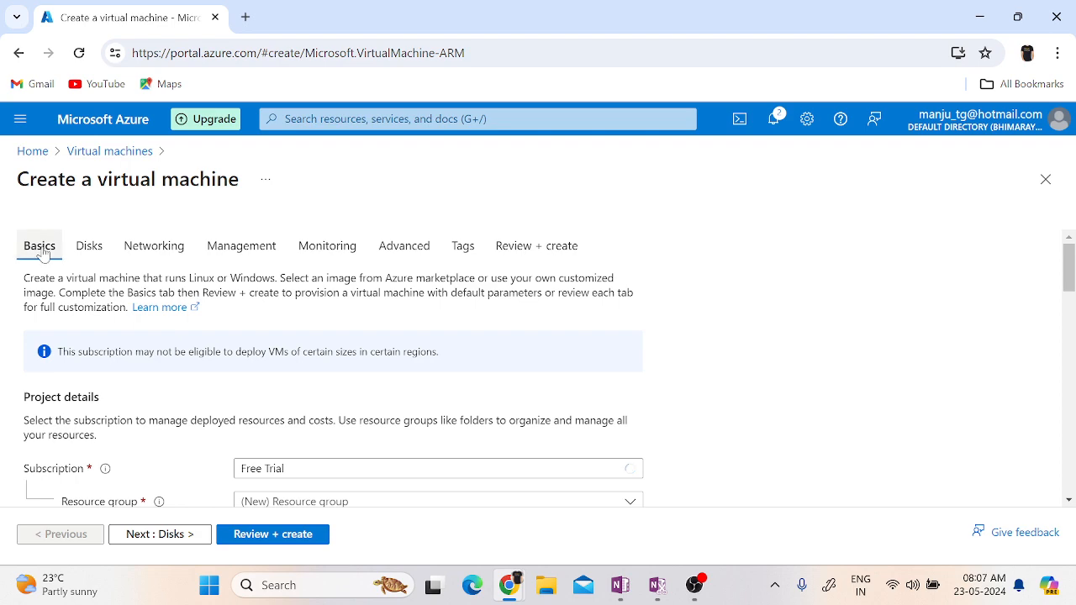
Look through the virtual machine's configuration sections from Disks to Tags, and return to Basics.
left_click(87, 247)
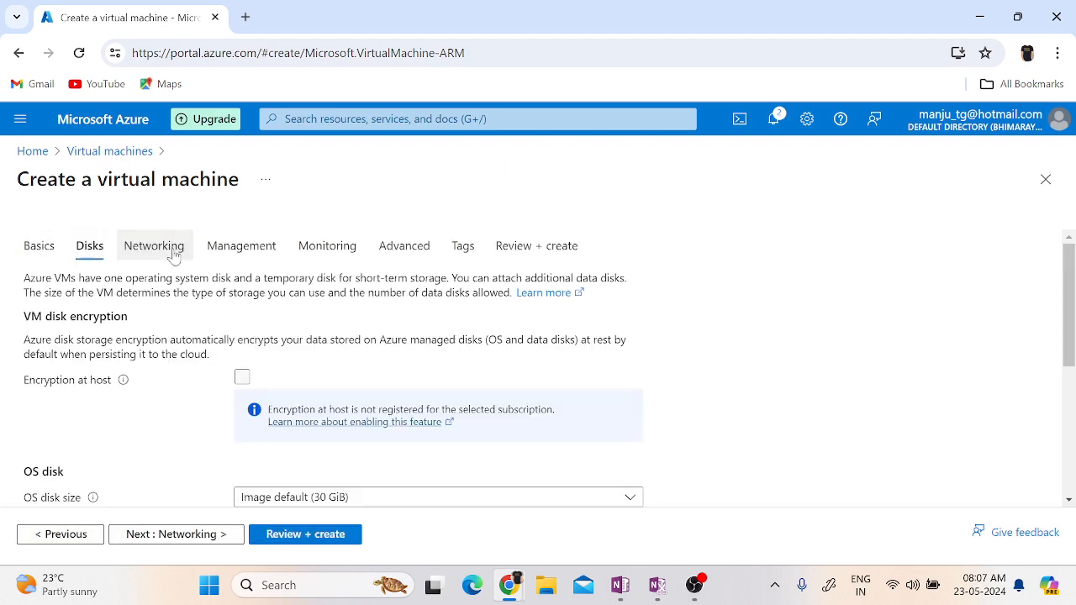
left_click(148, 253)
left_click(232, 252)
left_click(312, 255)
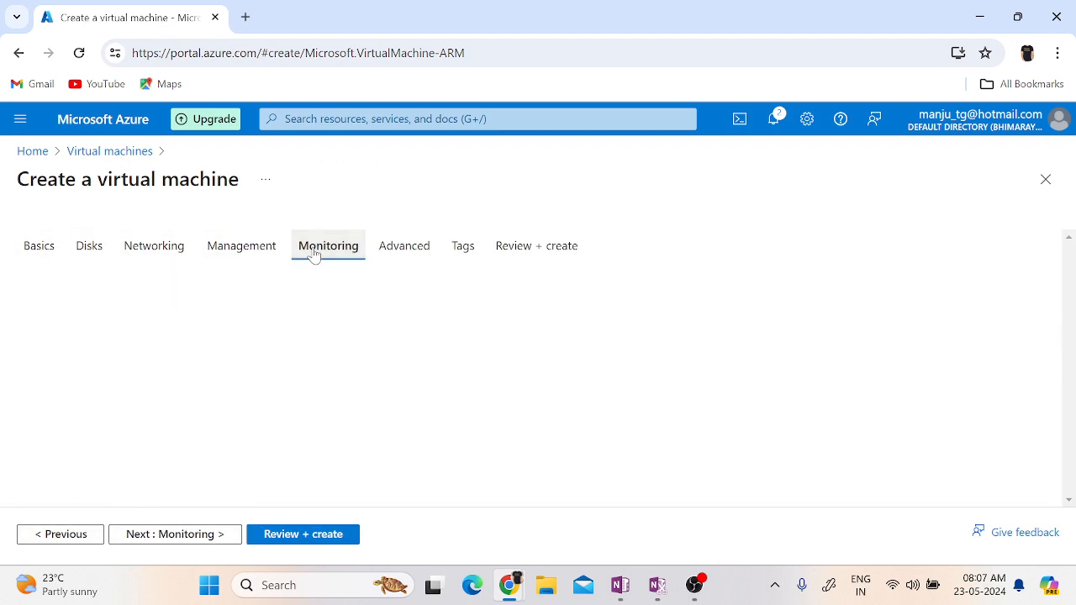
left_click(406, 254)
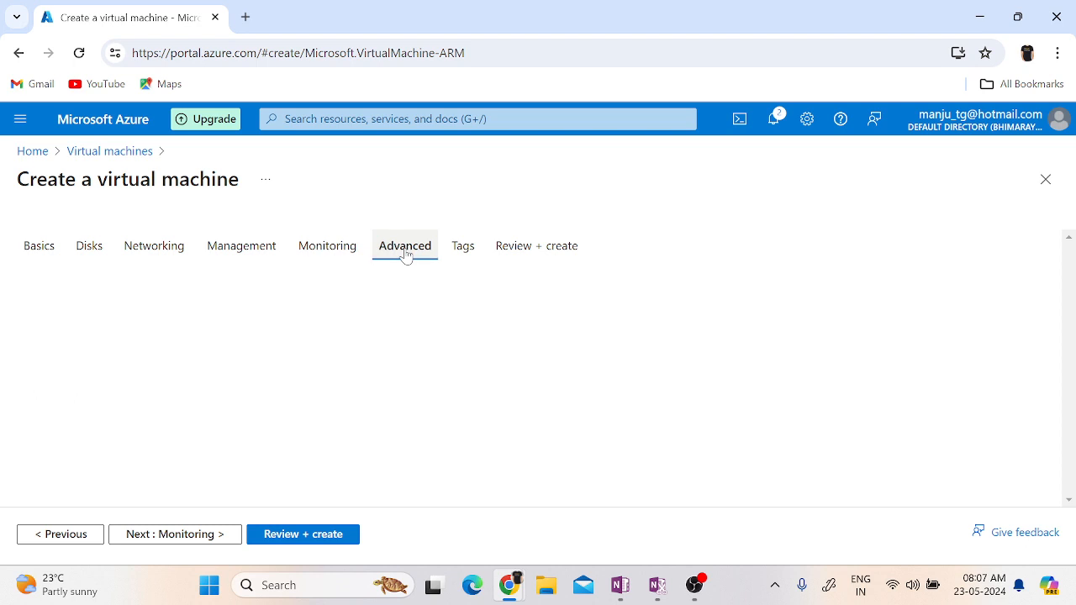
left_click(481, 257)
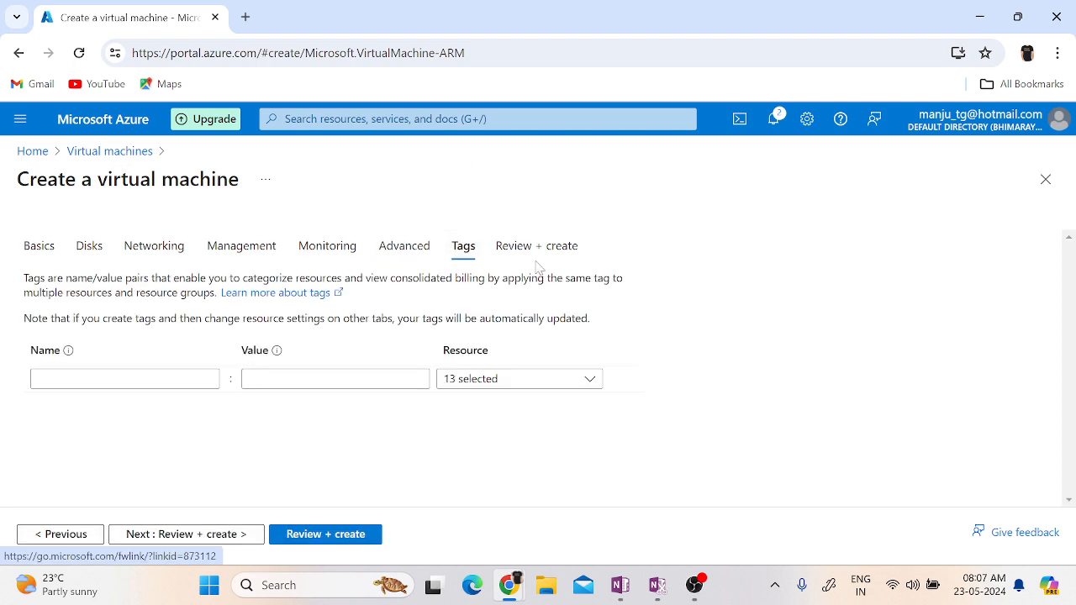
left_click(37, 249)
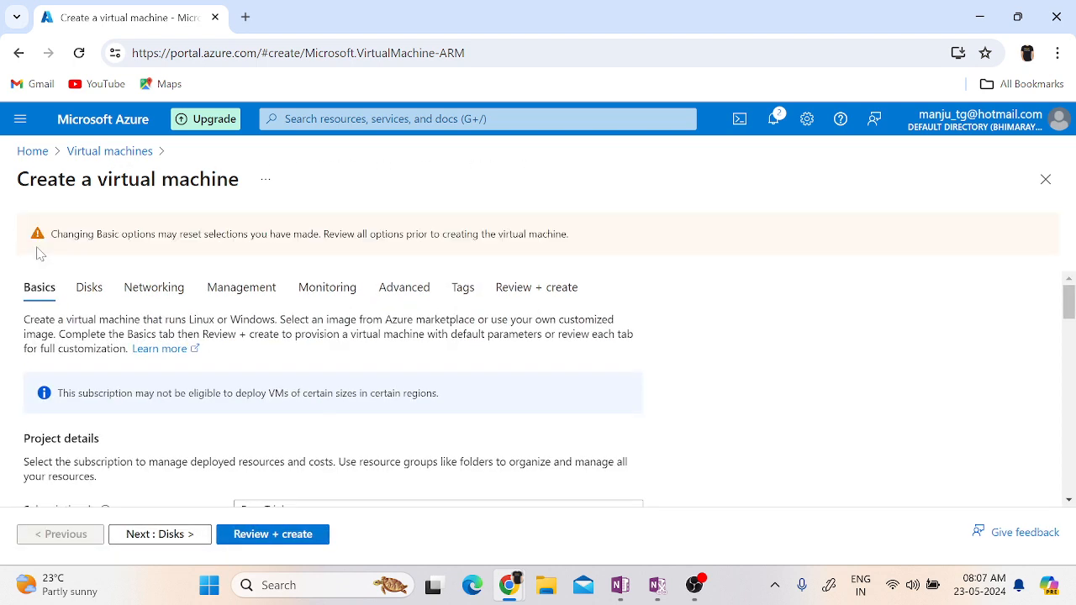
Select the Free Trial subscription and the existing resource group TEST-RG01 for the virtual machine.
scroll(848, 402, "down", 1)
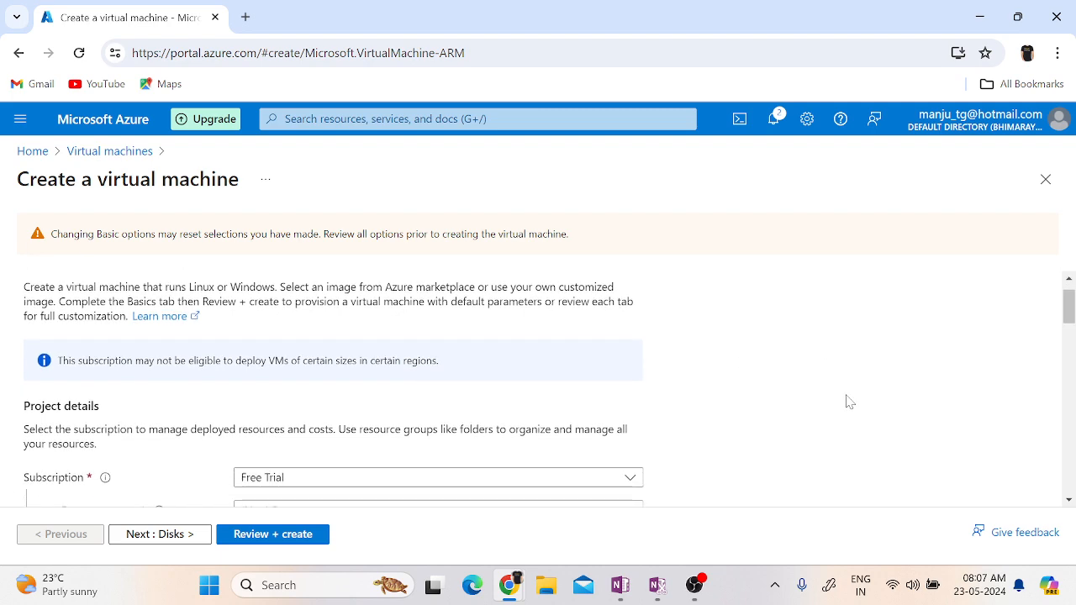
scroll(847, 402, "down", 2)
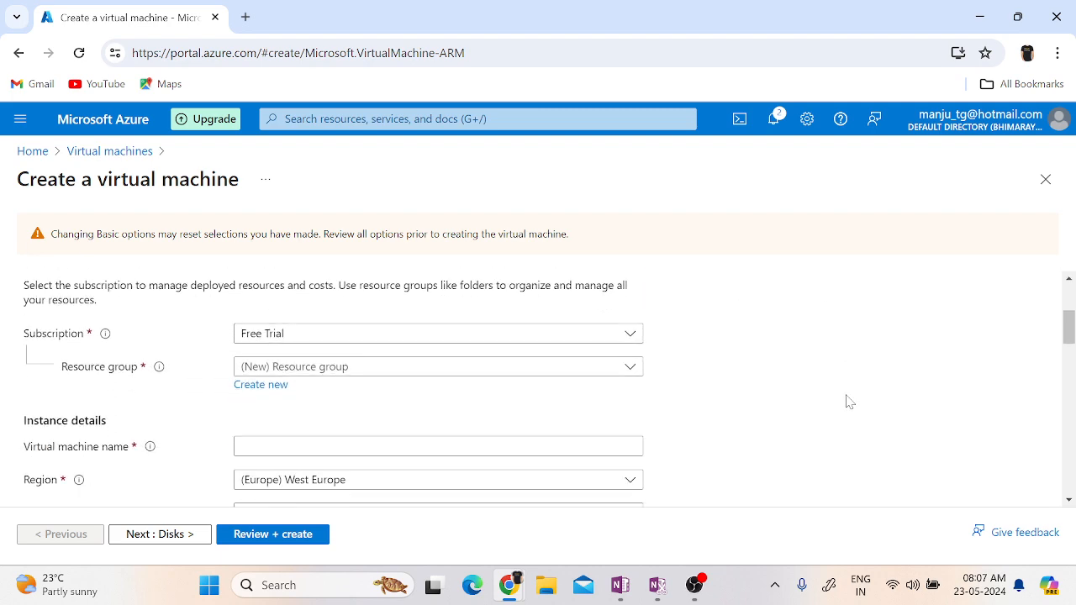
left_click(321, 337)
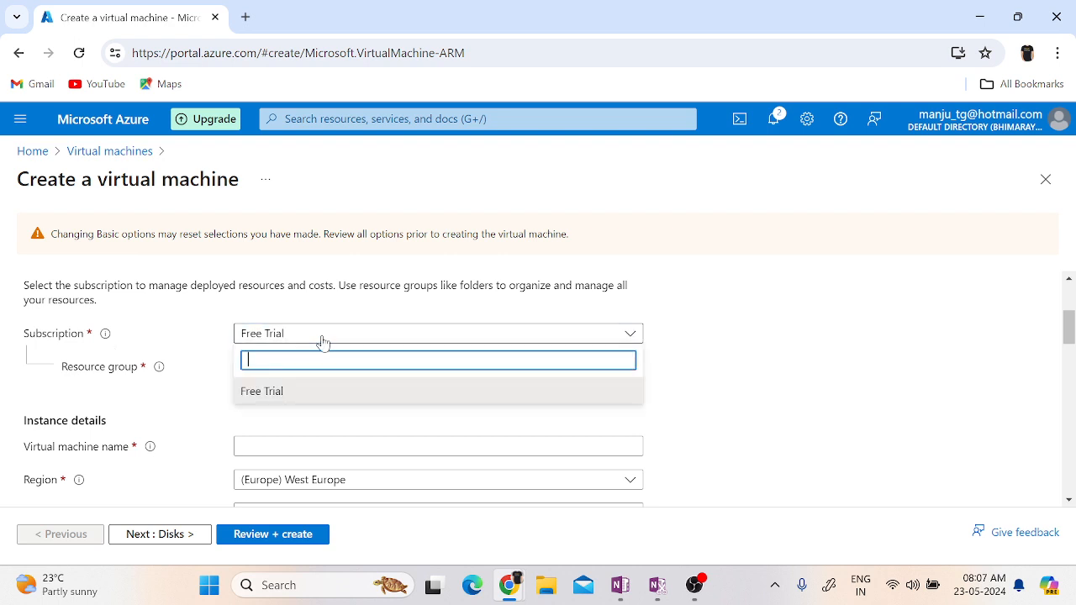
left_click(260, 391)
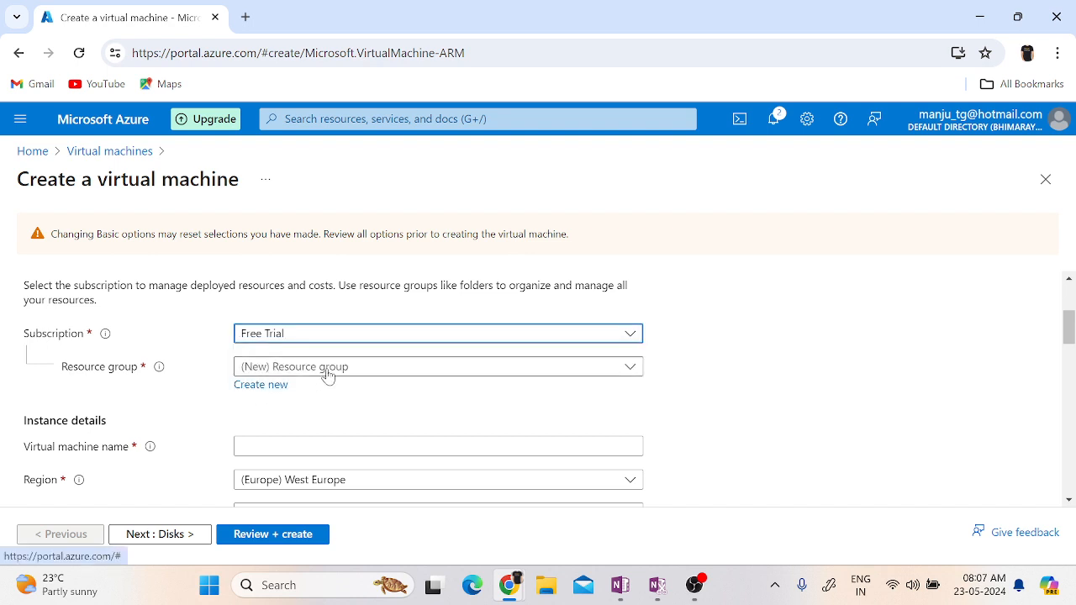
left_click(522, 370)
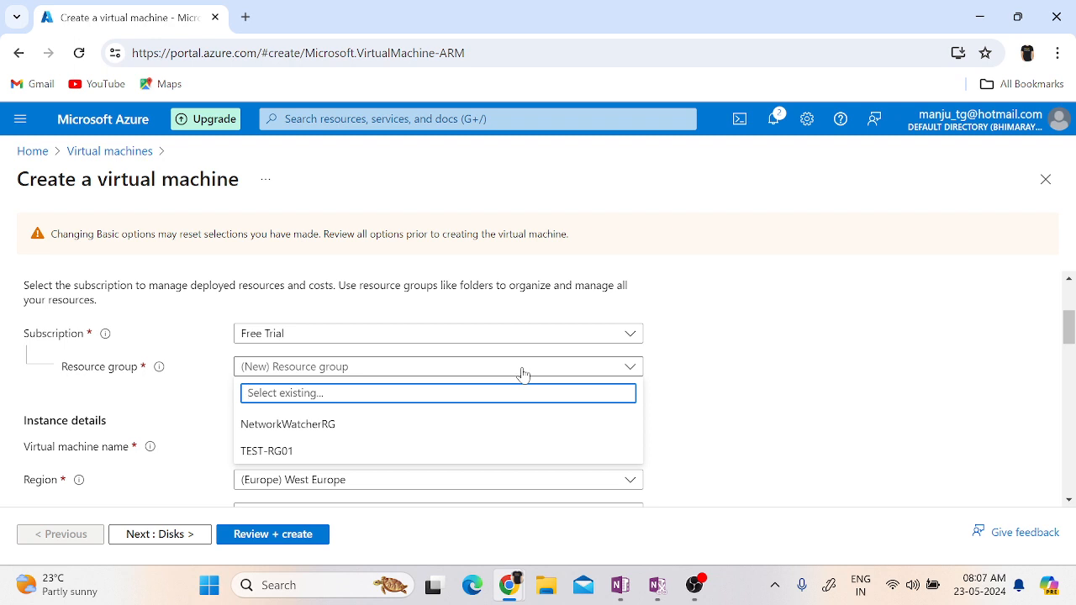
left_click(329, 455)
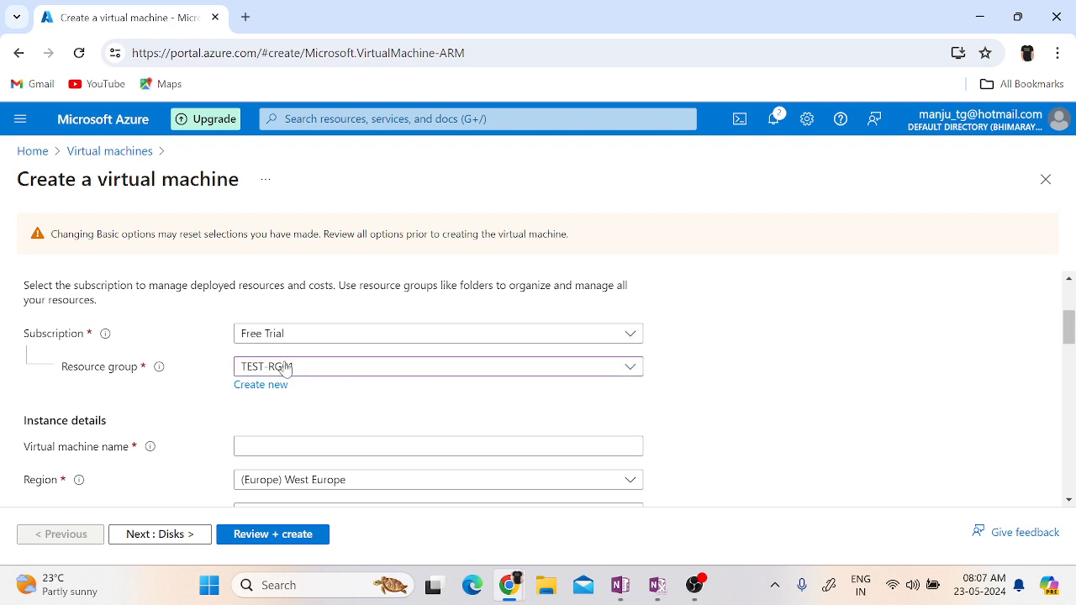
Name the virtual machine TEST-VM01 in the instance details.
scroll(922, 432, "down", 1)
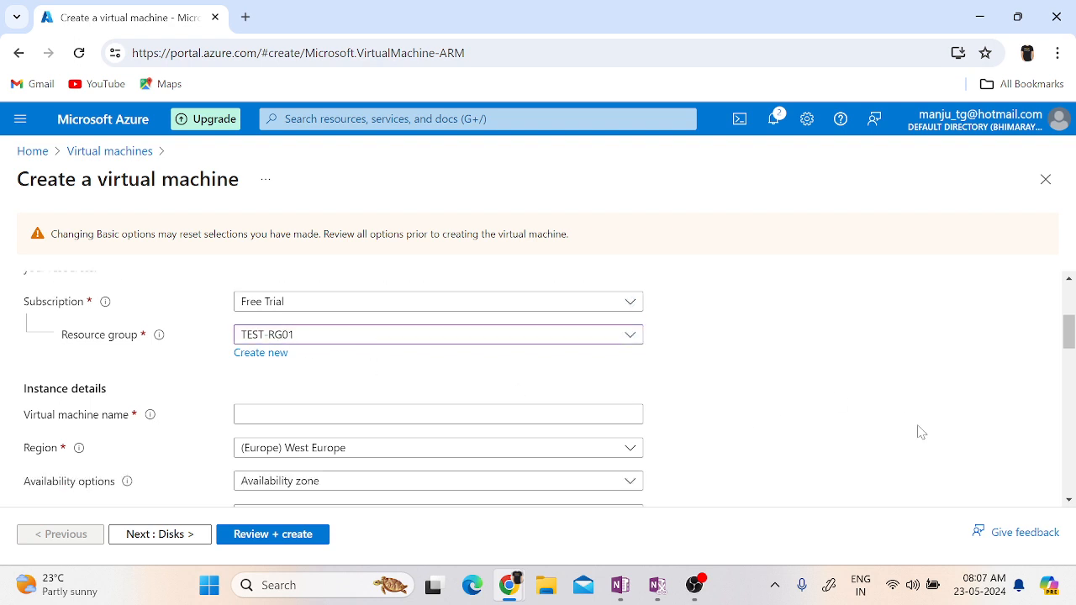
scroll(920, 432, "down", 3)
scroll(851, 368, "up", 2)
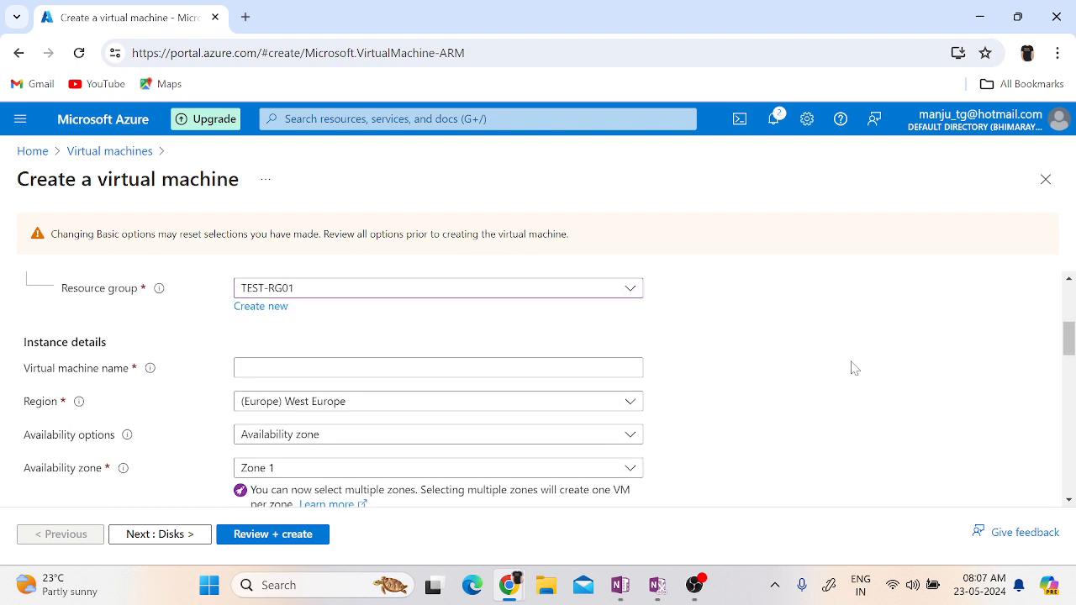
left_click(404, 367)
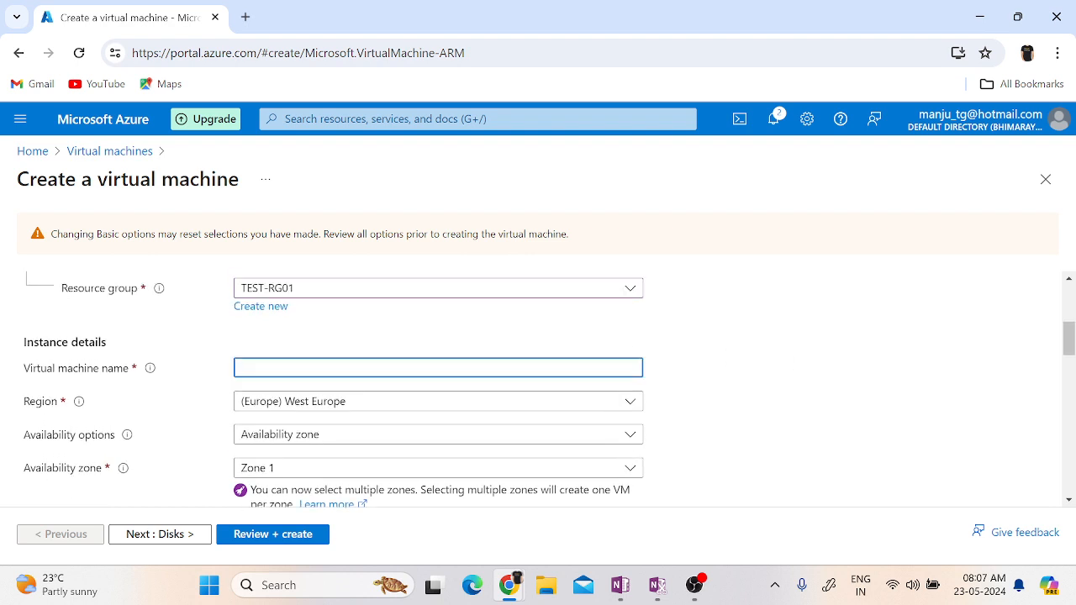
type("TEST-VM01")
type("WE-")
key("BackSpace")
key("BackSpace")
key("BackSpace")
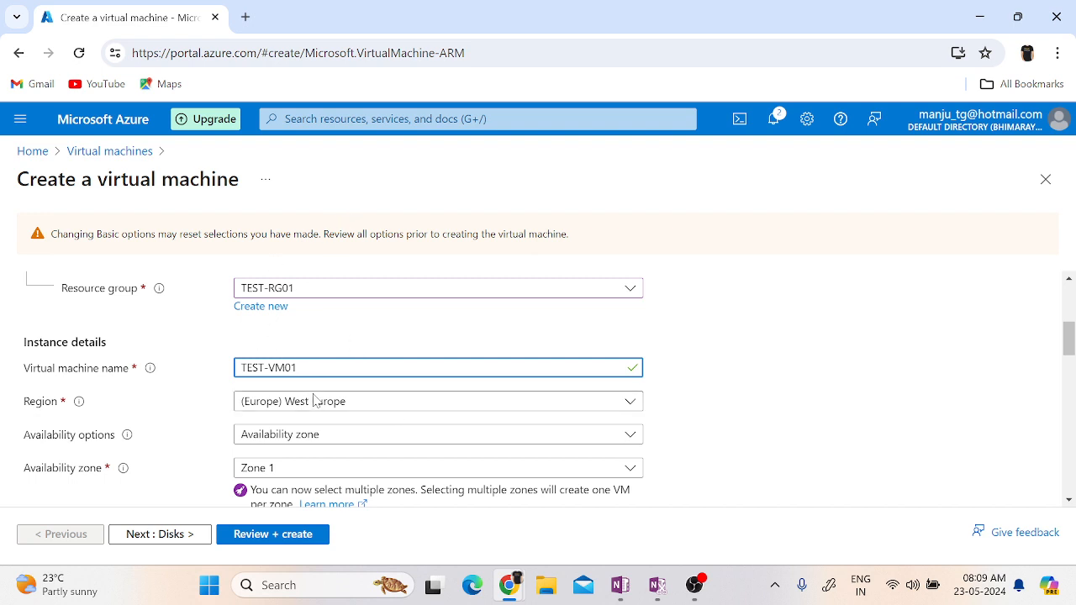
Choose Availability zone as the virtual machine's availability option and open the list of zones.
left_click(795, 434)
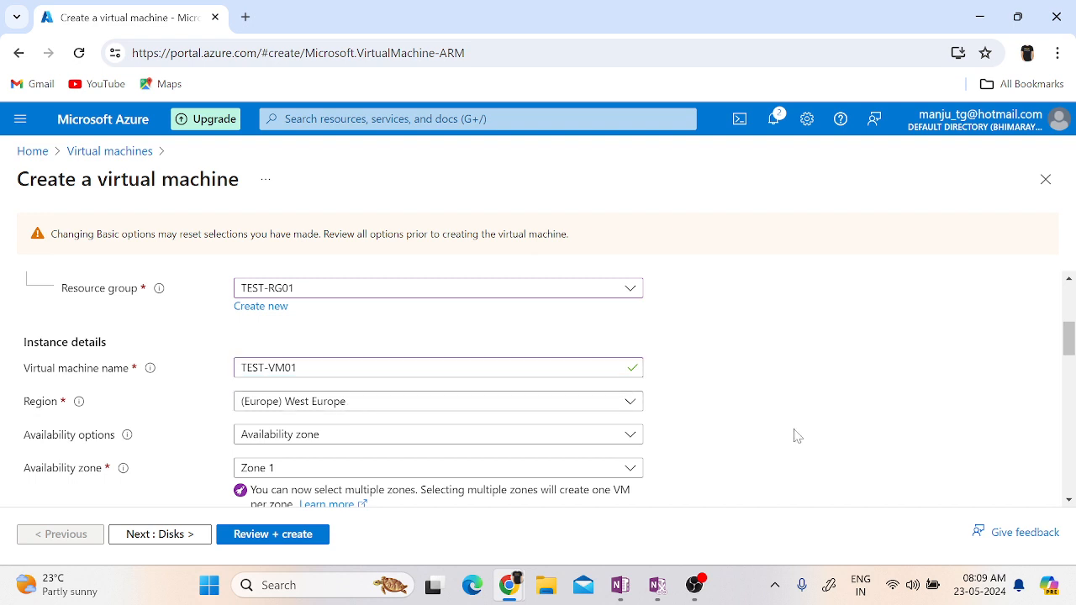
scroll(797, 435, "down", 1)
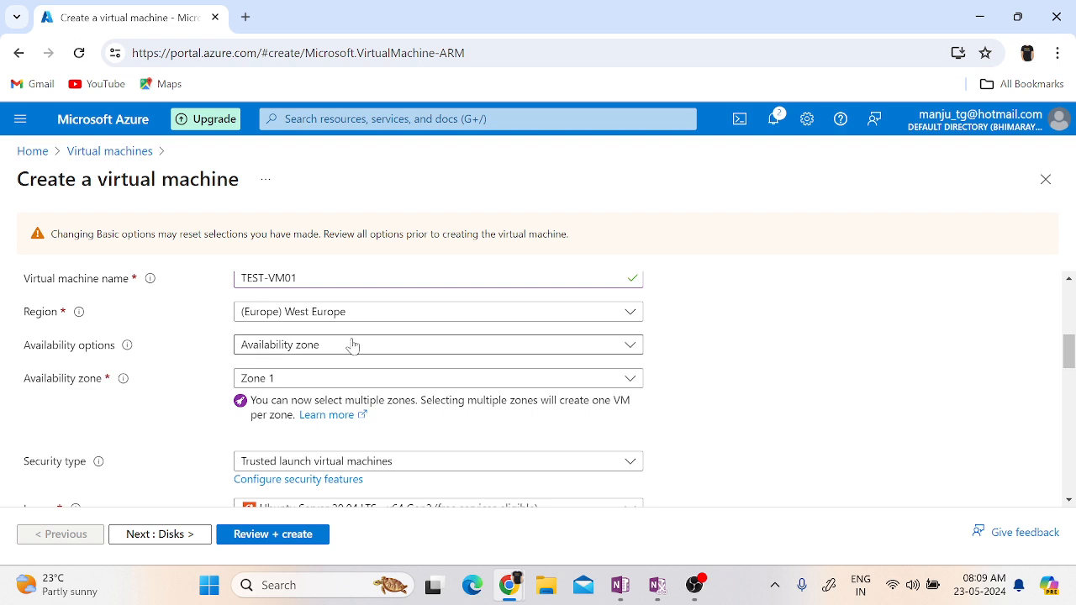
mouse_move(128, 352)
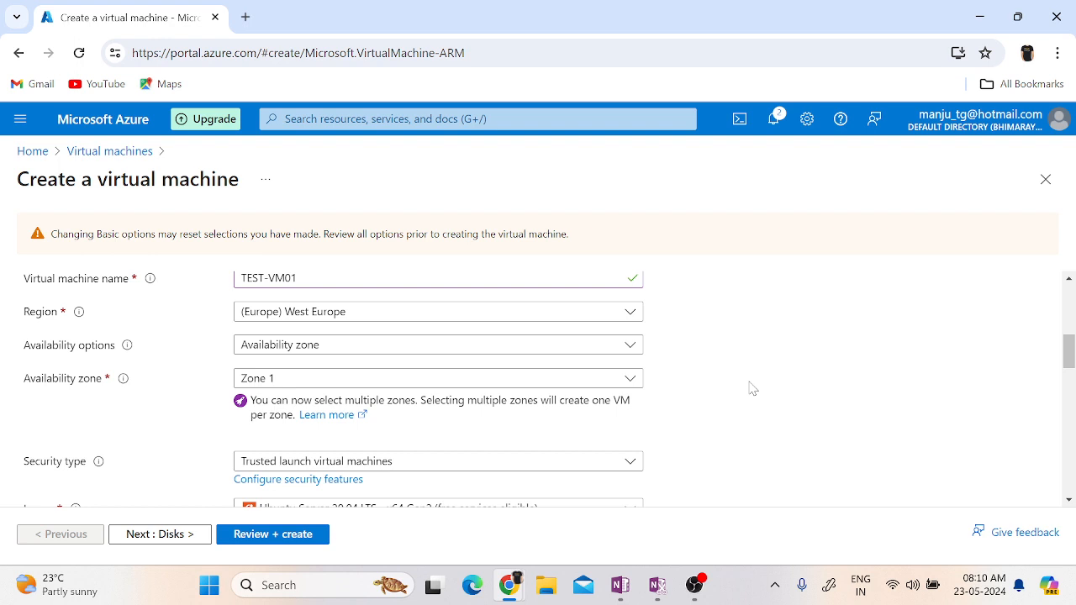
left_click(300, 351)
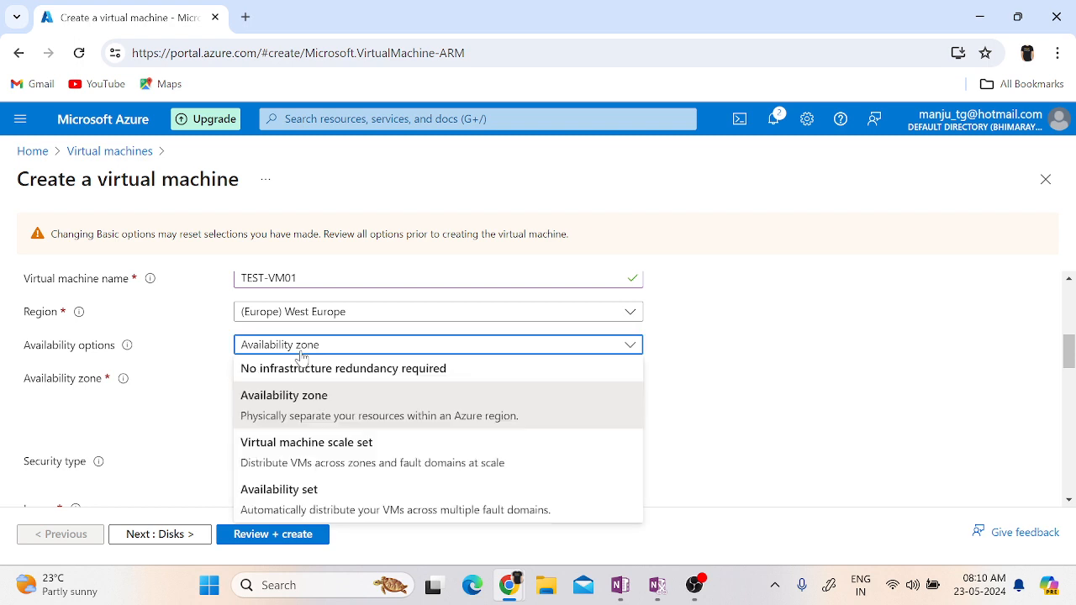
left_click(301, 410)
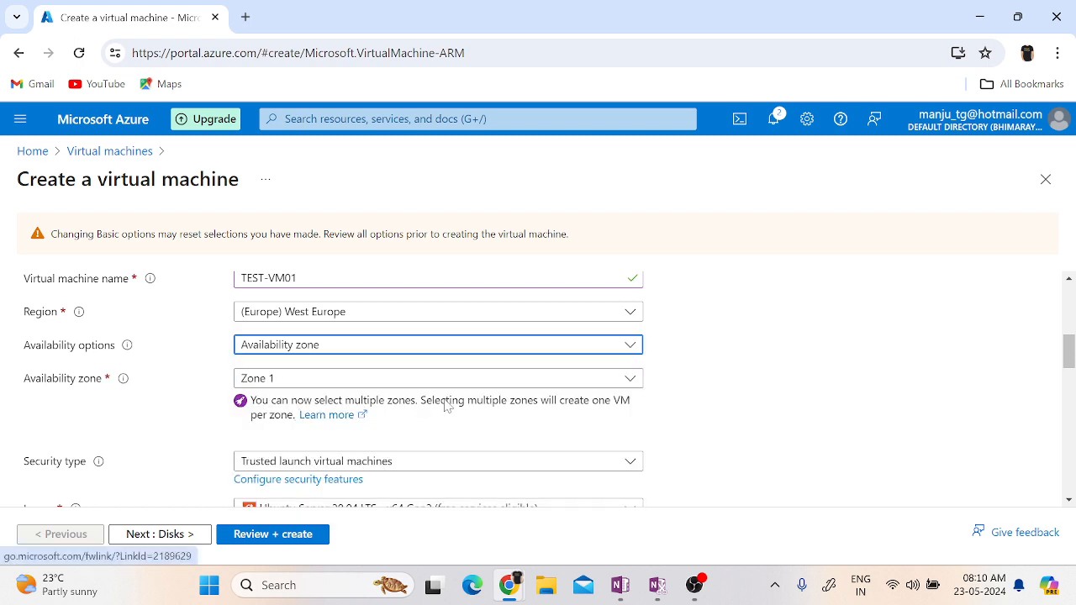
left_click(481, 382)
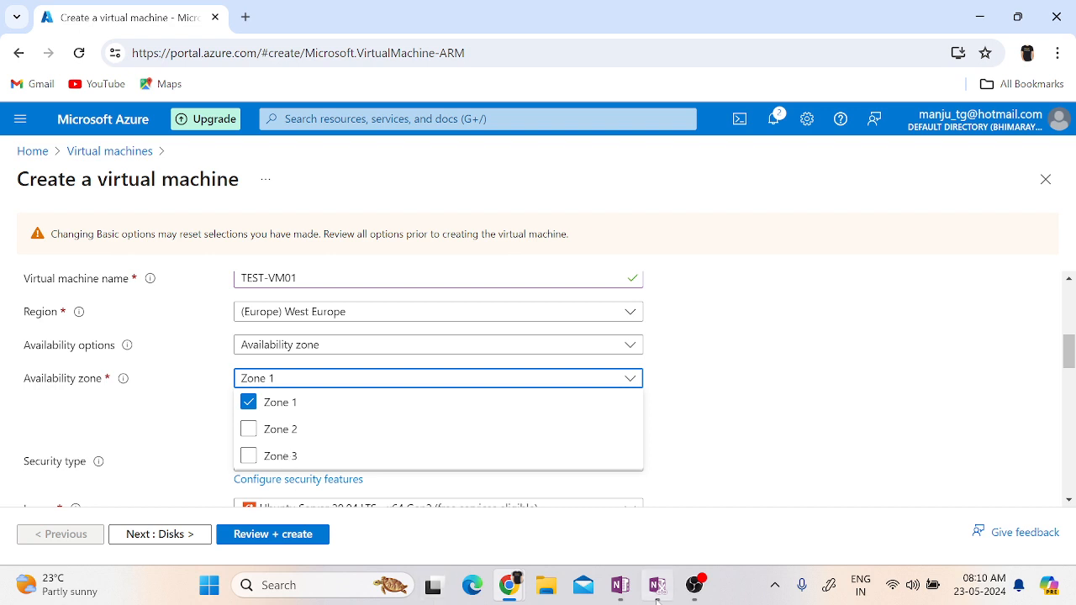
Switch to the OneNote notes and handwrite "Facebook.com" inside a box on the empty area below the Vnet entry.
mouse_move(621, 589)
left_click(602, 524)
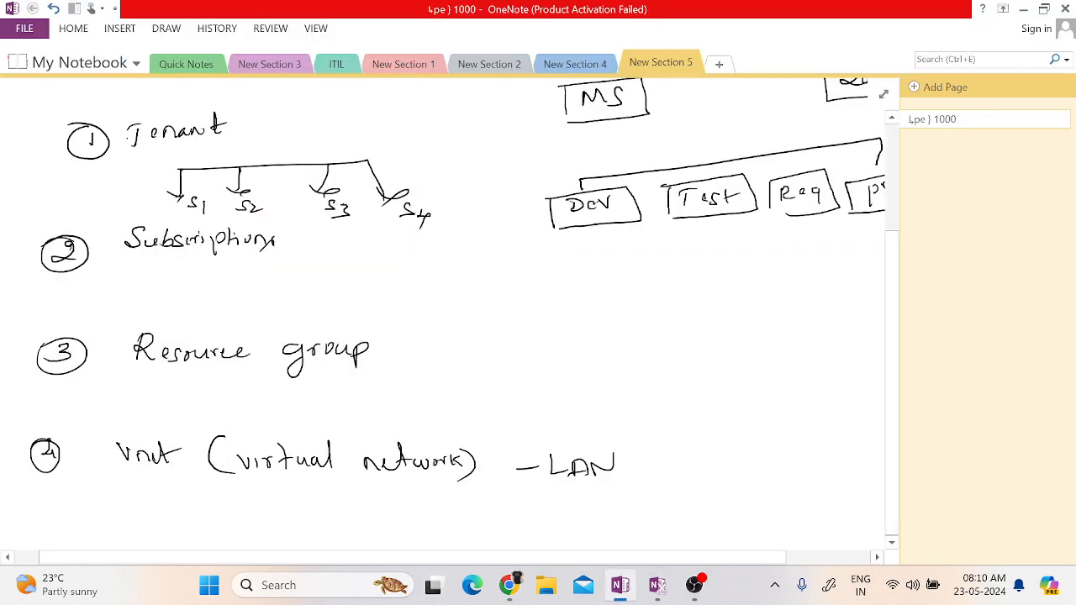
scroll(465, 307, "down", 5)
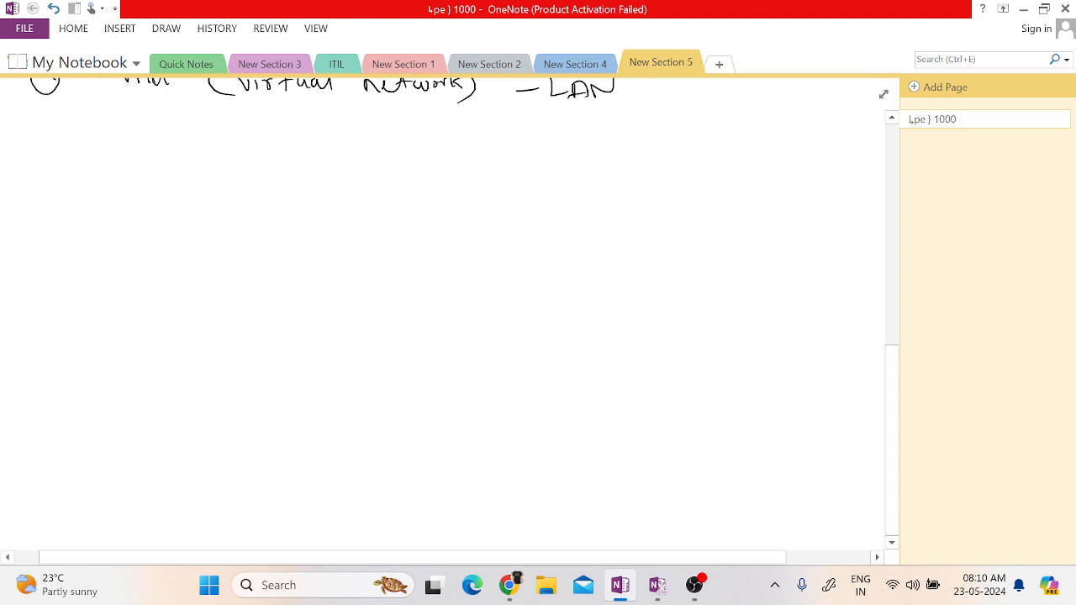
mouse_move(187, 249)
left_mouse_down()
mouse_move(184, 270)
mouse_move(207, 246)
mouse_move(196, 259)
left_mouse_up()
left_click_drag(207, 256, 296, 256)
left_click(284, 253)
left_click_drag(310, 248, 340, 249)
mouse_move(176, 238)
left_mouse_down()
mouse_move(355, 220)
mouse_move(363, 252)
left_mouse_up()
mouse_move(178, 238)
left_mouse_down()
mouse_move(160, 240)
mouse_move(200, 287)
mouse_move(360, 275)
left_mouse_up()
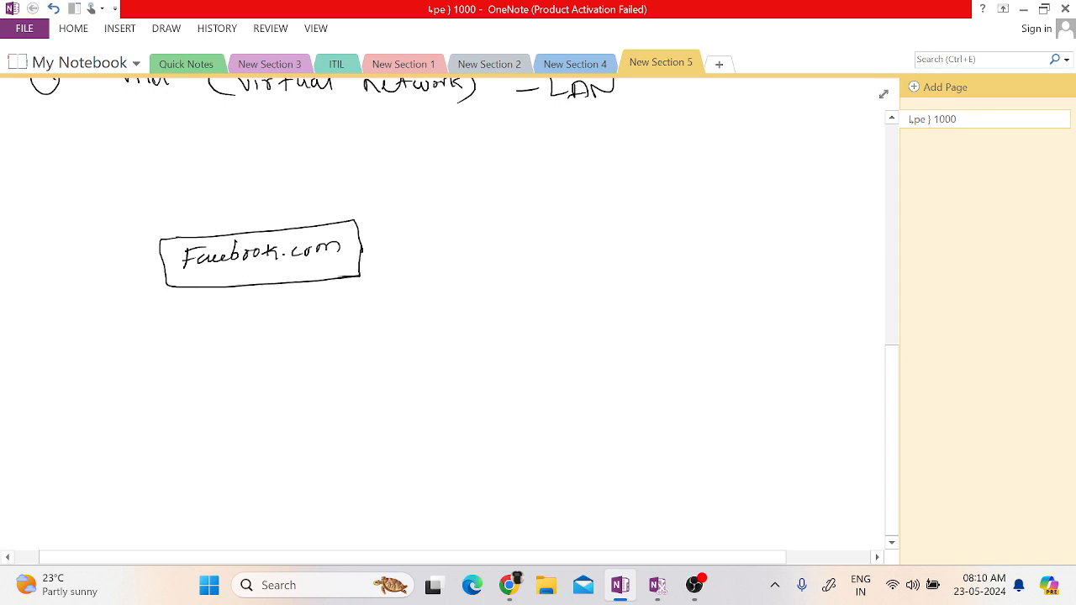
Sketch a diamond-shaped load balancer symbol under the Facebook.com box with a short line leading down from it.
mouse_move(263, 289)
left_mouse_down()
mouse_move(250, 316)
mouse_move(286, 319)
mouse_move(251, 327)
mouse_move(267, 343)
left_mouse_up()
left_click_drag(268, 338, 267, 371)
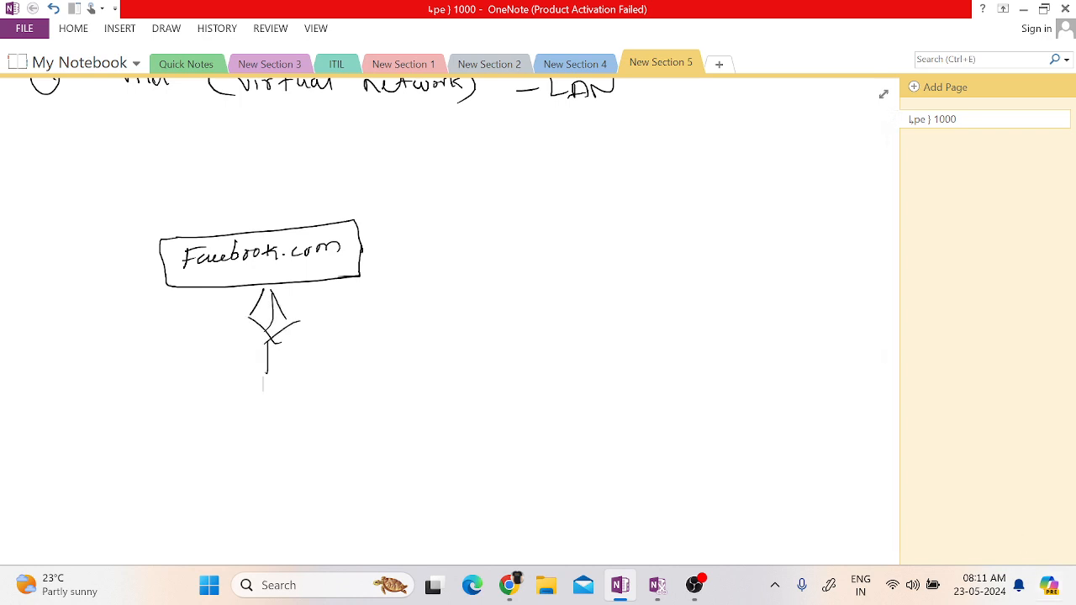
key("alt+Tab")
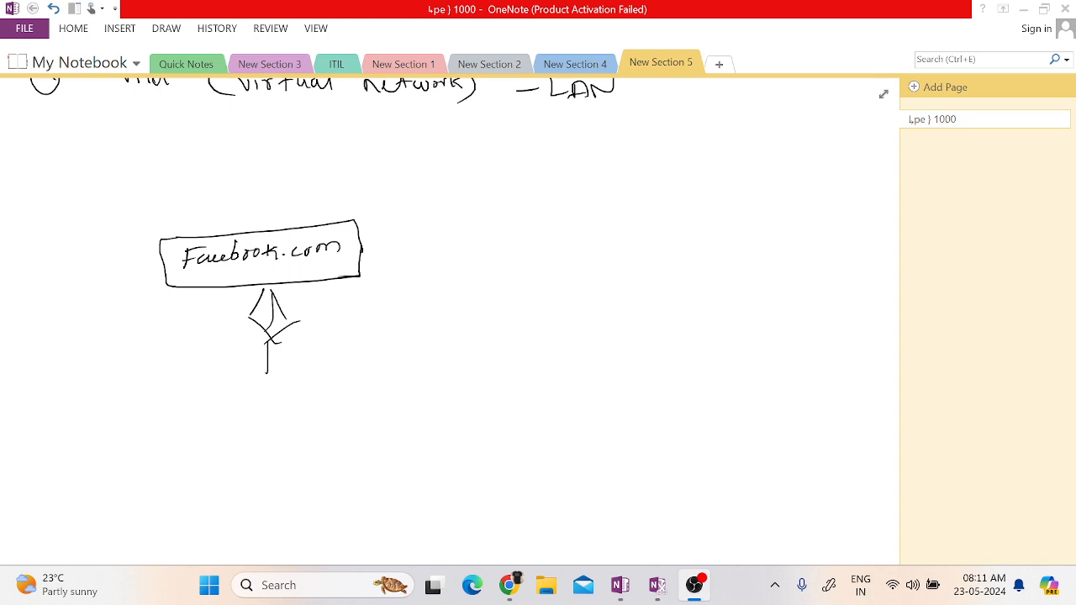
Write the labels VM01, VM02 and VM03 in a row below the diamond symbol.
left_click_drag(138, 463, 169, 470)
mouse_move(175, 460)
left_mouse_down()
mouse_move(173, 469)
mouse_move(175, 460)
left_mouse_up()
left_click_drag(188, 458, 189, 475)
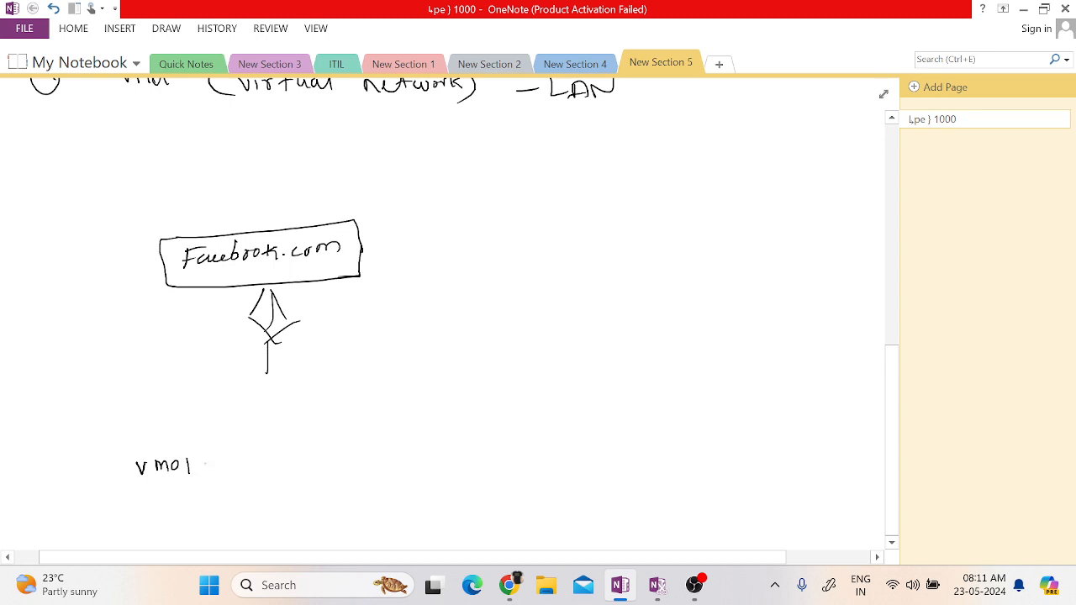
left_click_drag(301, 460, 310, 460)
mouse_move(321, 462)
left_mouse_down()
mouse_move(323, 473)
mouse_move(371, 470)
left_mouse_up()
left_click_drag(478, 461, 490, 462)
mouse_move(497, 462)
left_mouse_down()
mouse_move(499, 474)
mouse_move(554, 471)
left_mouse_up()
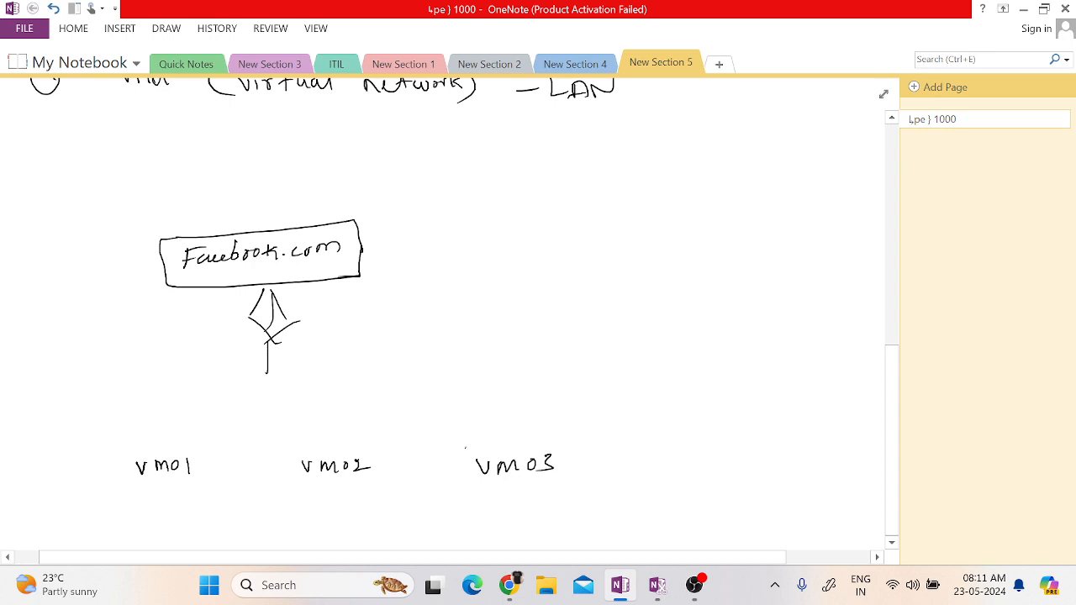
Draw boxes around VM01, VM02 and VM03 and connect each one to the line below the diamond.
mouse_move(459, 449)
left_mouse_down()
mouse_move(567, 436)
mouse_move(580, 462)
mouse_move(461, 488)
mouse_move(589, 474)
left_mouse_up()
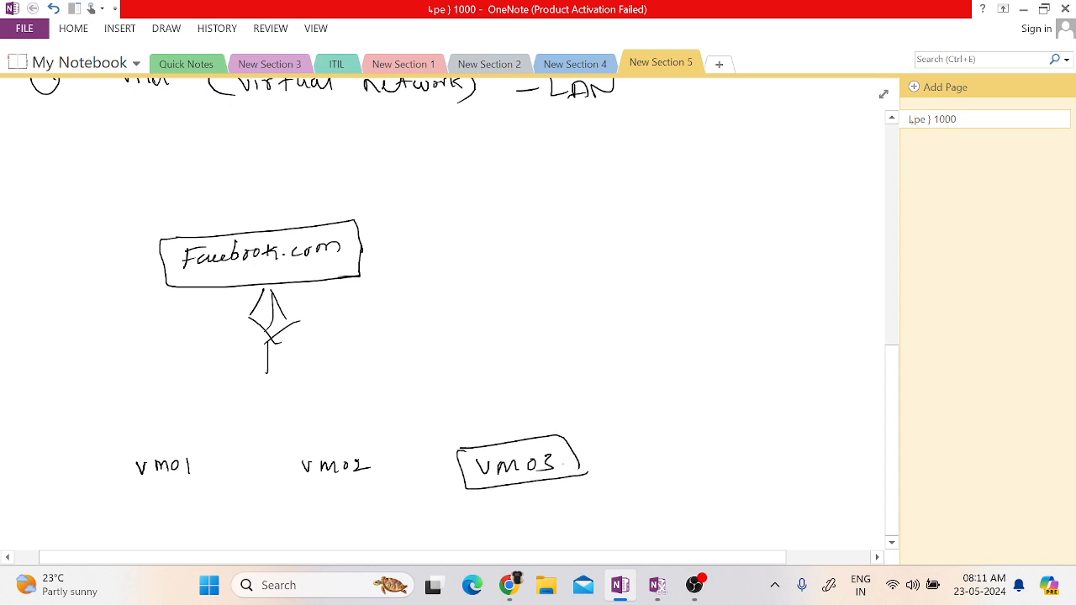
mouse_move(279, 454)
left_mouse_down()
mouse_move(284, 497)
mouse_move(348, 444)
mouse_move(393, 484)
left_mouse_up()
left_click_drag(284, 496, 392, 485)
mouse_move(105, 458)
left_mouse_down()
mouse_move(107, 494)
mouse_move(171, 449)
left_mouse_up()
mouse_move(171, 449)
left_mouse_down()
mouse_move(200, 494)
mouse_move(101, 496)
left_mouse_up()
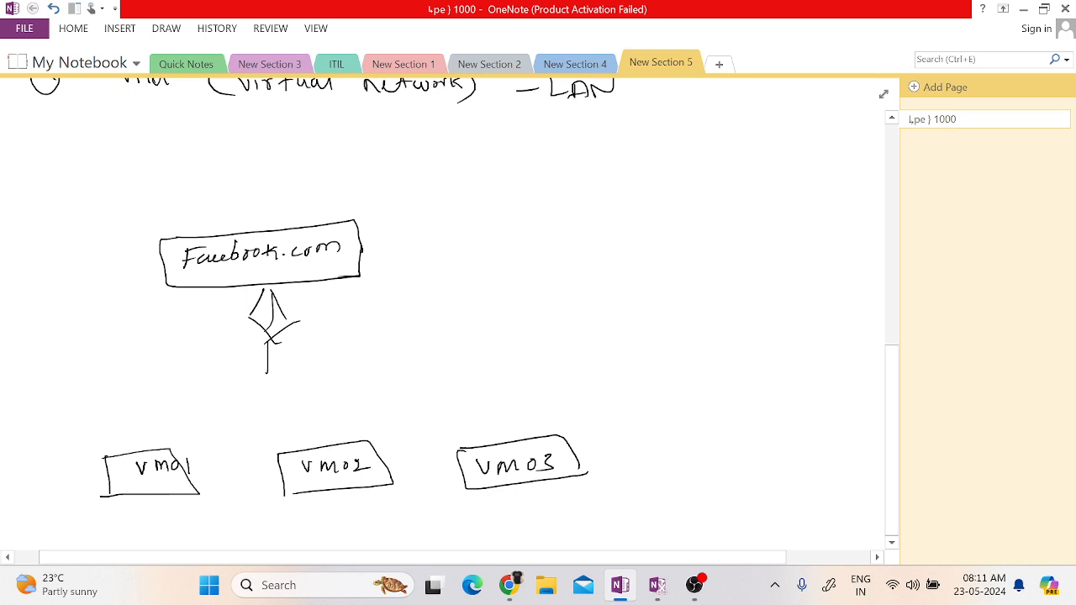
left_click_drag(171, 450, 262, 388)
left_click_drag(308, 448, 254, 384)
mouse_move(458, 449)
left_mouse_down()
mouse_move(317, 412)
mouse_move(254, 385)
mouse_move(262, 366)
left_mouse_up()
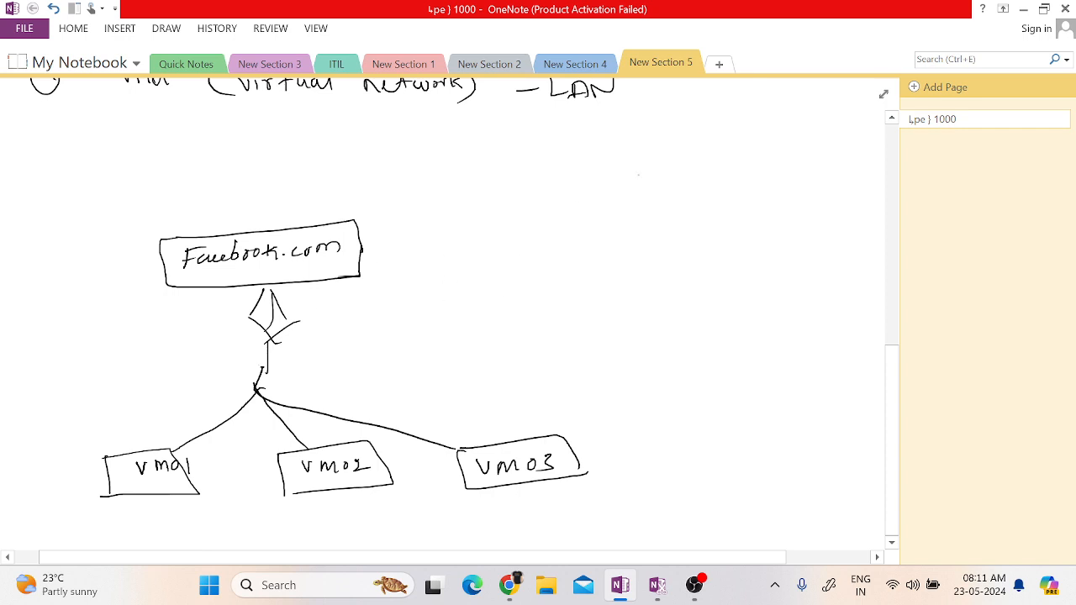
Draw three stick-figure users beside the Facebook.com box, each with a curved arrow leading to it.
left_click_drag(645, 169, 628, 171)
mouse_move(592, 223)
left_mouse_down()
mouse_move(618, 202)
mouse_move(621, 223)
left_mouse_up()
left_click_drag(579, 202, 658, 194)
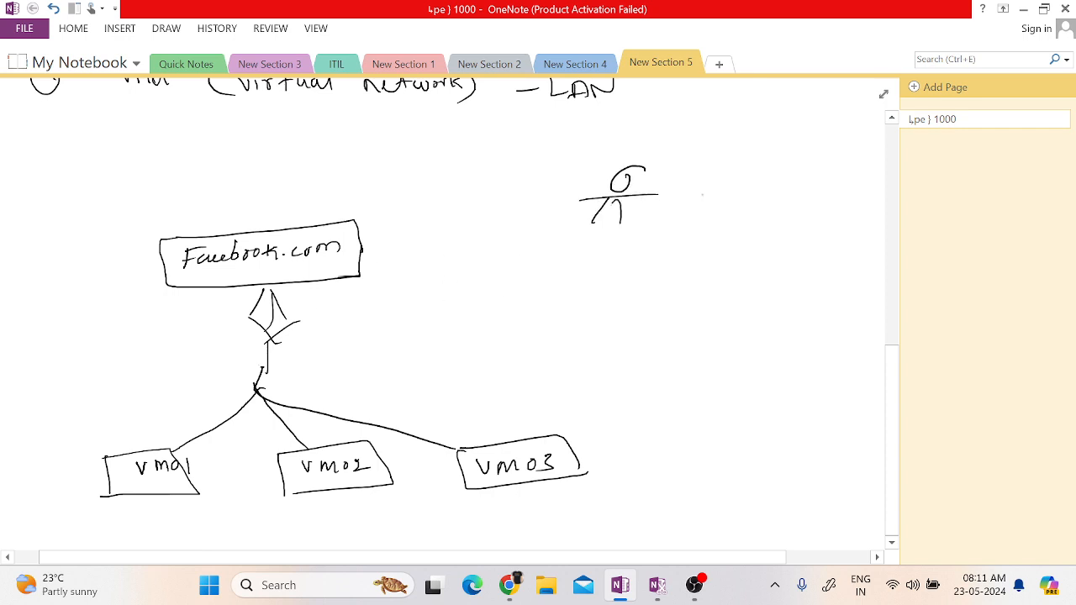
left_click_drag(752, 177, 728, 189)
mouse_move(715, 224)
left_mouse_down()
mouse_move(733, 200)
mouse_move(740, 223)
left_mouse_up()
left_click_drag(714, 203, 771, 194)
mouse_move(622, 174)
left_mouse_down()
mouse_move(396, 151)
mouse_move(321, 214)
mouse_move(339, 211)
left_mouse_up()
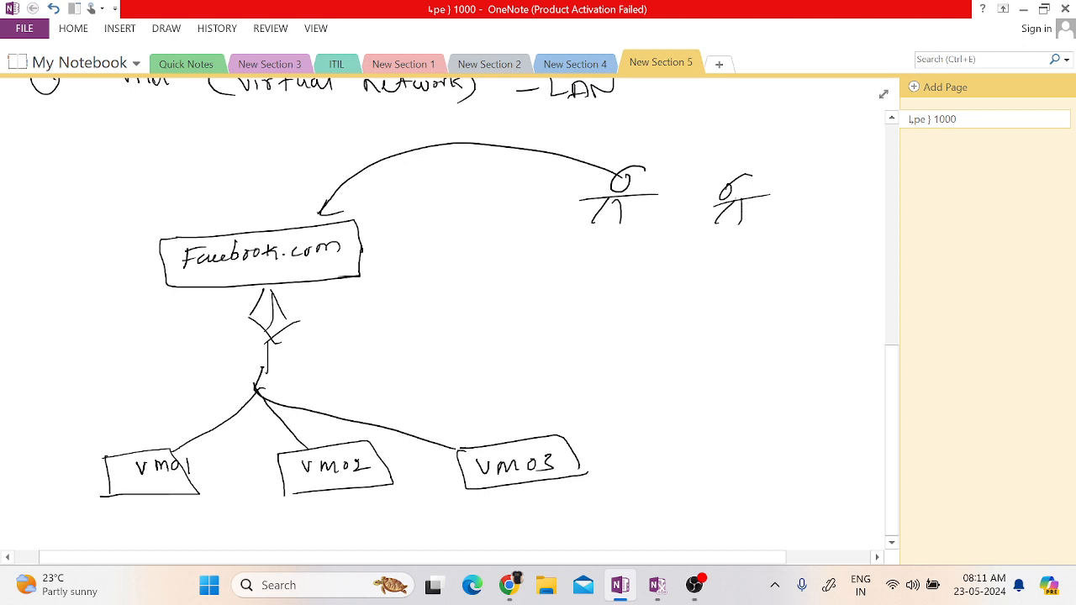
mouse_move(716, 178)
left_mouse_down()
mouse_move(372, 166)
mouse_move(286, 225)
mouse_move(290, 215)
left_mouse_up()
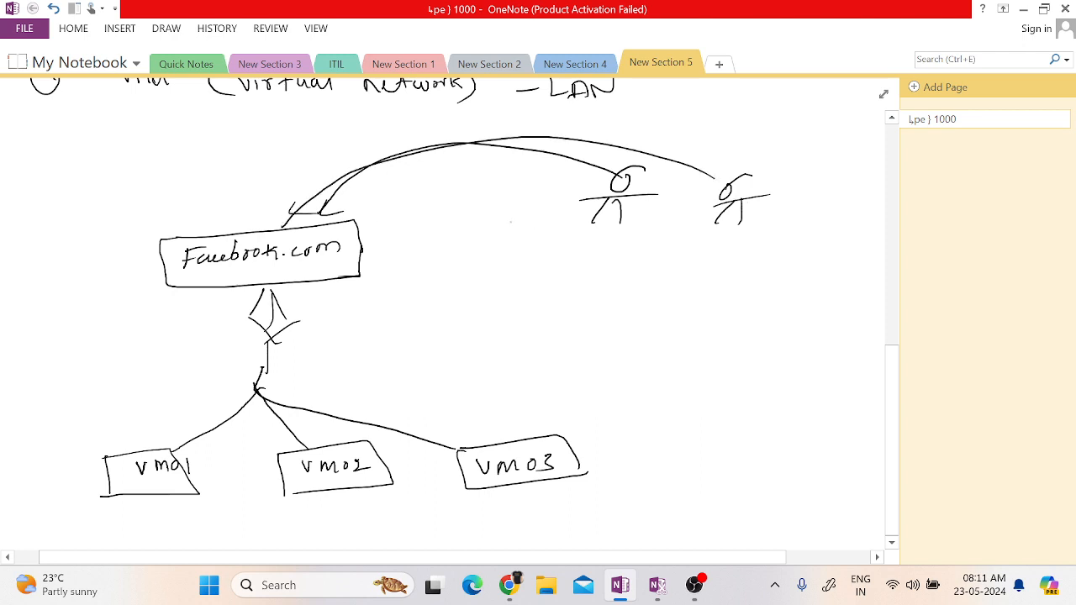
mouse_move(507, 207)
left_mouse_down()
mouse_move(487, 217)
mouse_move(495, 244)
left_mouse_up()
mouse_move(494, 227)
left_mouse_down()
mouse_move(507, 246)
mouse_move(510, 220)
left_mouse_up()
mouse_move(480, 199)
left_mouse_down()
mouse_move(451, 186)
mouse_move(313, 213)
left_mouse_up()
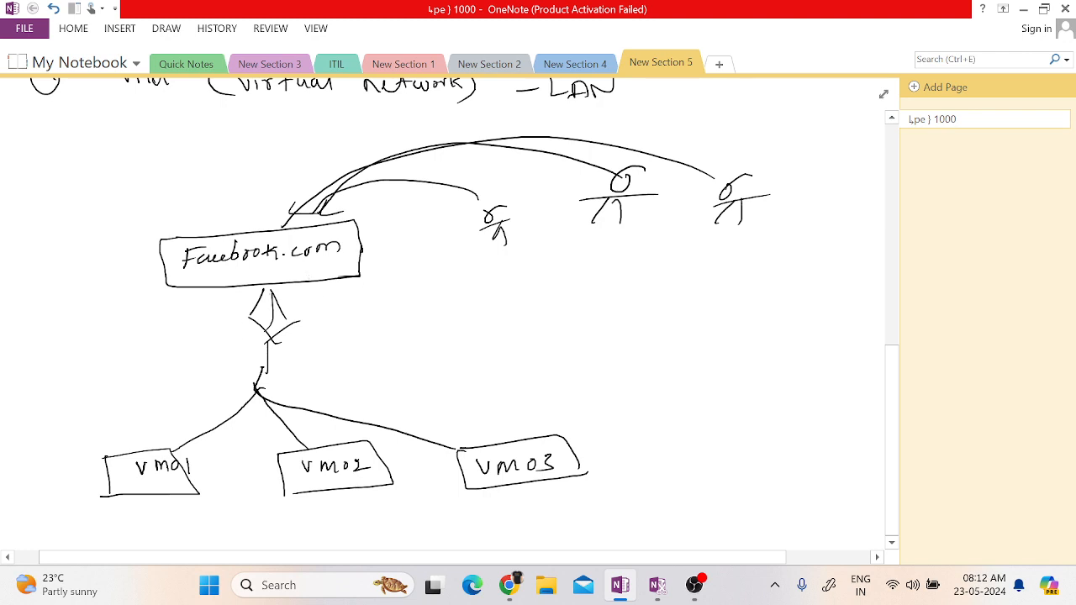
Add a vertical stroke inside the diamond and write "5 Tuple Hashing algorithm" beside it.
mouse_move(269, 289)
left_mouse_down()
mouse_move(247, 312)
mouse_move(269, 333)
left_mouse_up()
mouse_move(384, 311)
left_mouse_down()
mouse_move(389, 323)
mouse_move(373, 326)
left_mouse_up()
left_click_drag(383, 310, 425, 327)
mouse_move(416, 314)
left_mouse_down()
mouse_move(435, 312)
mouse_move(439, 324)
mouse_move(449, 313)
left_mouse_up()
left_click_drag(448, 303, 446, 338)
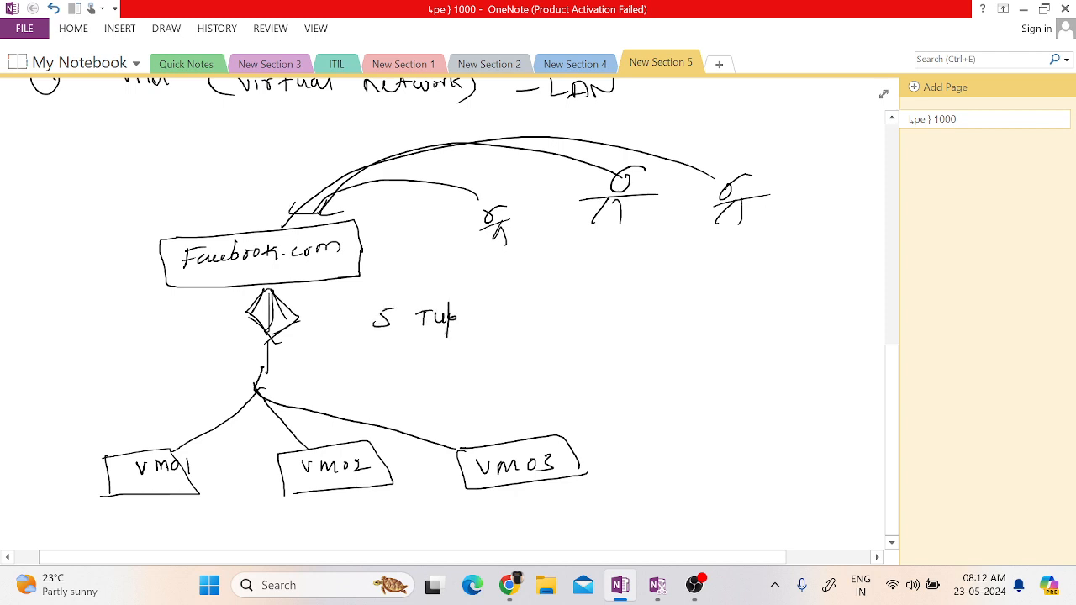
left_click_drag(462, 302, 476, 322)
mouse_move(532, 296)
left_mouse_down()
mouse_move(532, 316)
mouse_move(541, 314)
left_mouse_up()
left_click_drag(527, 311, 567, 317)
mouse_move(577, 296)
left_mouse_down()
mouse_move(596, 315)
mouse_move(619, 310)
mouse_move(629, 326)
mouse_move(691, 313)
left_mouse_up()
mouse_move(689, 293)
left_mouse_down()
mouse_move(709, 328)
mouse_move(750, 301)
left_mouse_up()
mouse_move(747, 296)
left_mouse_down()
mouse_move(760, 294)
mouse_move(765, 309)
left_mouse_up()
left_click_drag(767, 304, 783, 308)
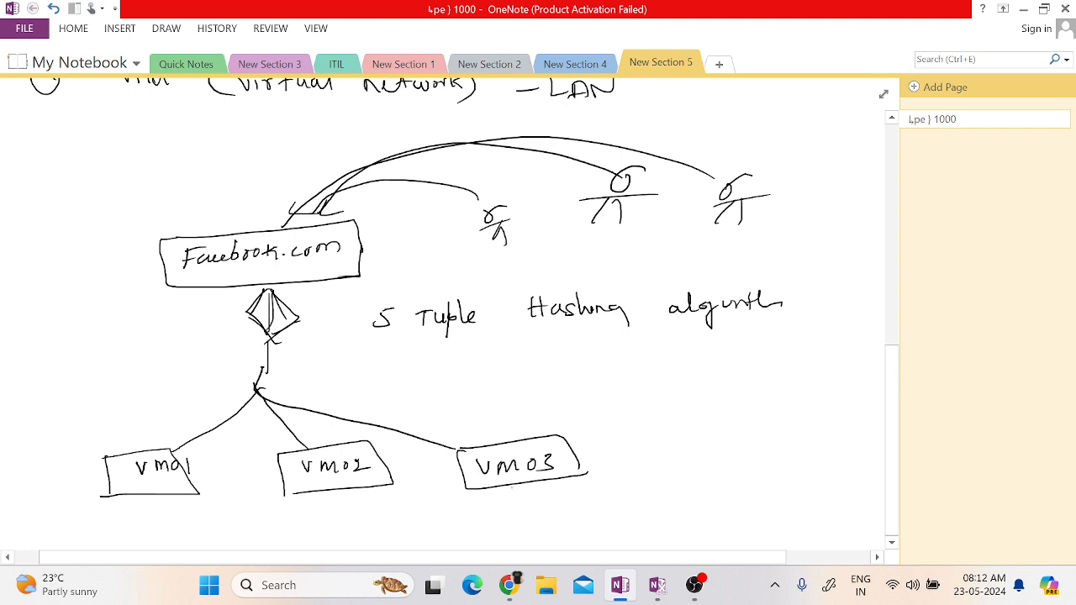
Draw a database cylinder below the virtual machines and connect VM01, VM02 and VM03 to it.
scroll(446, 320, "down", 3)
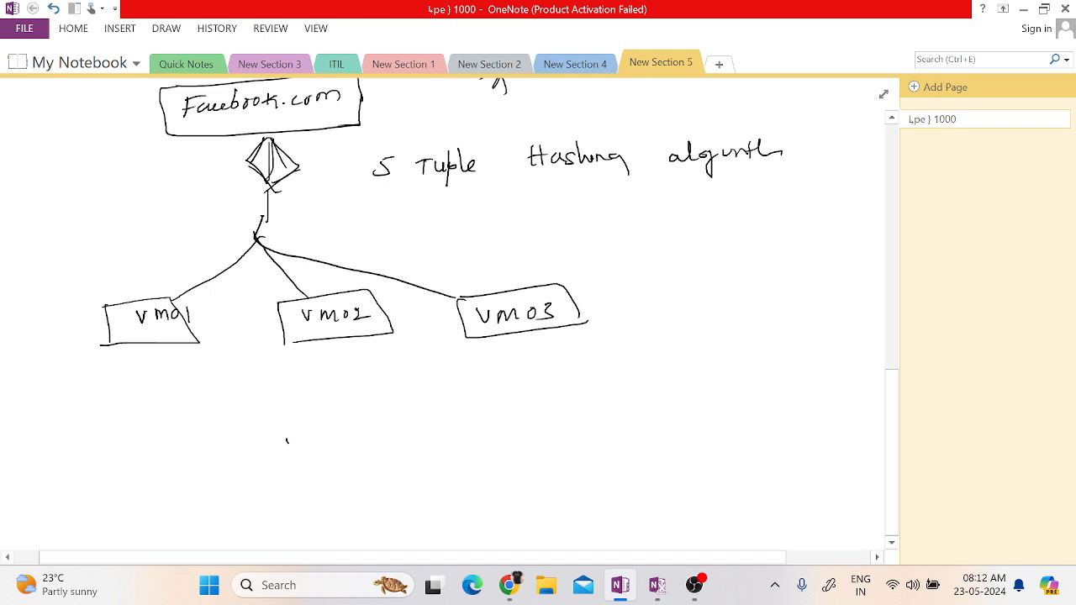
left_click_drag(287, 440, 299, 536)
left_click_drag(345, 437, 344, 519)
left_click_drag(278, 439, 301, 432)
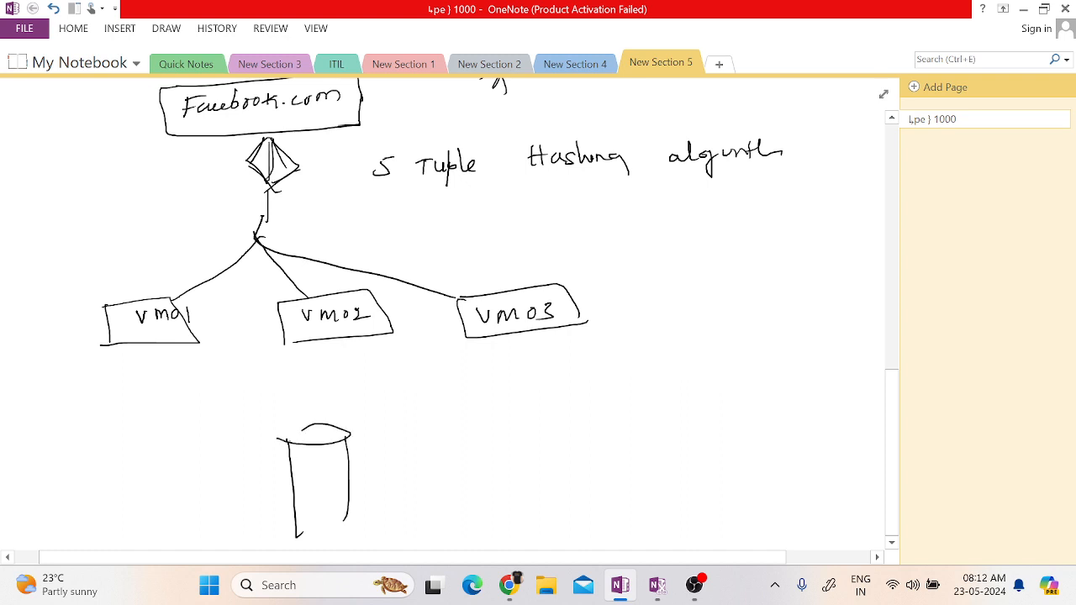
mouse_move(336, 503)
left_mouse_down()
mouse_move(295, 516)
mouse_move(350, 518)
left_mouse_up()
left_click_drag(141, 346, 322, 437)
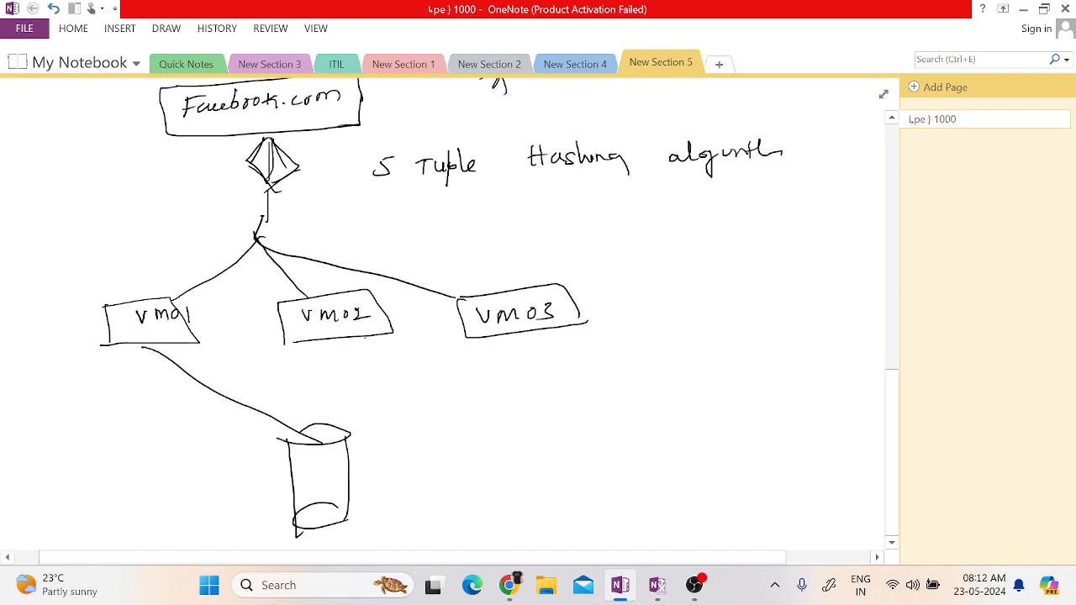
left_click_drag(366, 336, 276, 436)
left_click_drag(505, 334, 279, 432)
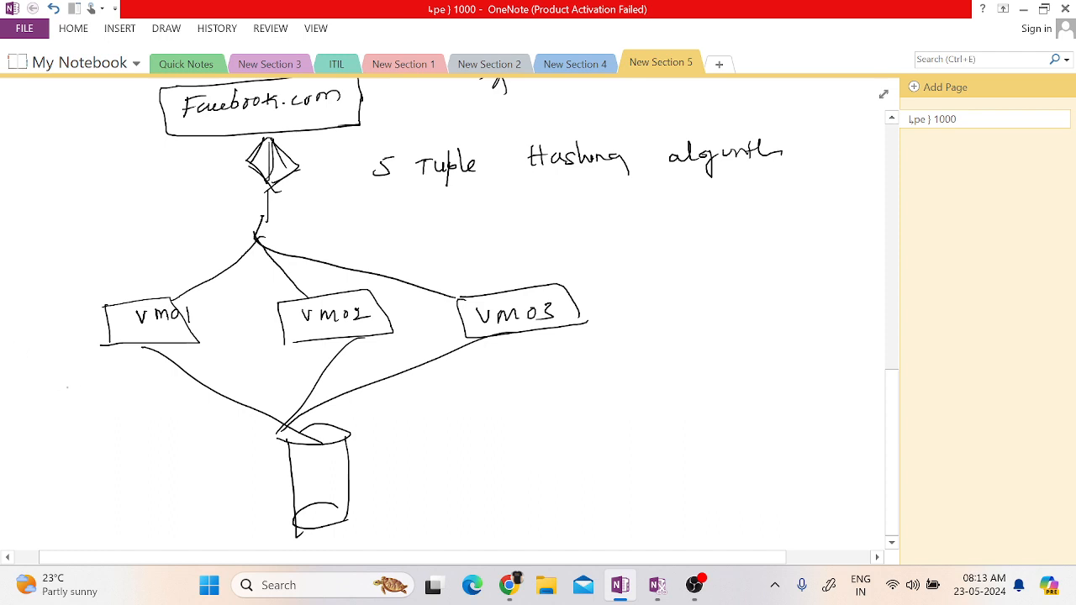
Label VM01, VM02 and VM03 with the availability zones AZ1, AZ2 and AZ3.
mouse_move(65, 387)
left_mouse_down()
mouse_move(61, 409)
mouse_move(81, 389)
mouse_move(92, 395)
left_mouse_up()
left_click_drag(95, 386, 98, 404)
left_click_drag(367, 367, 378, 359)
left_click_drag(380, 352, 413, 358)
left_click_drag(416, 353, 429, 348)
left_click_drag(564, 363, 568, 345)
left_click_drag(568, 345, 580, 357)
left_click_drag(586, 348, 604, 364)
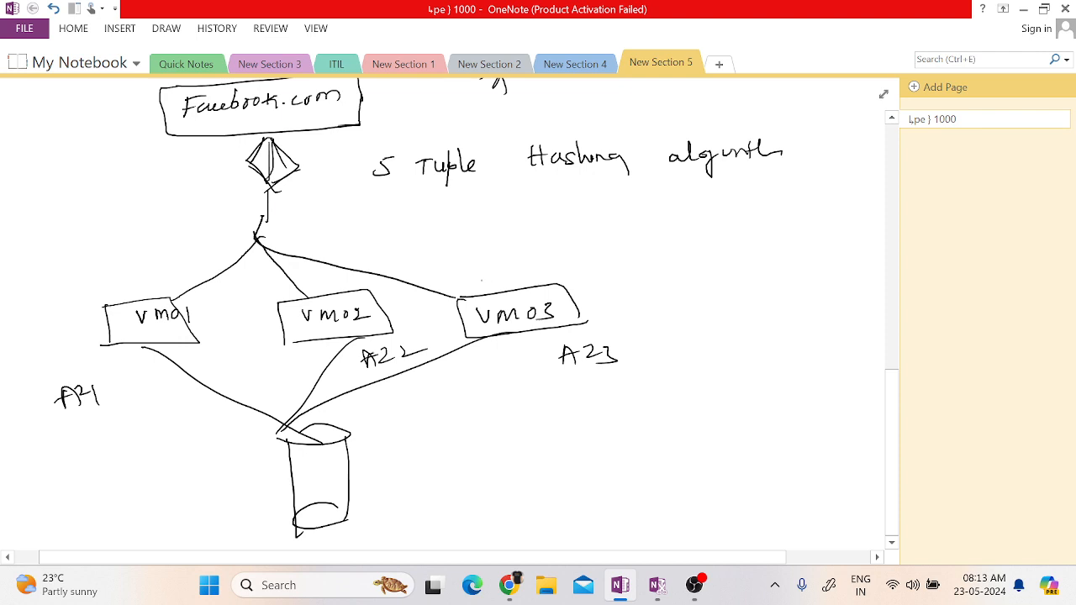
Cross out the VM03 box with diagonal strokes and switch to the Azure portal in Chrome.
left_click_drag(466, 323, 484, 300)
mouse_move(477, 328)
left_mouse_down()
mouse_move(502, 299)
mouse_move(520, 302)
left_mouse_up()
mouse_move(516, 326)
left_mouse_down()
mouse_move(543, 296)
mouse_move(578, 307)
left_mouse_up()
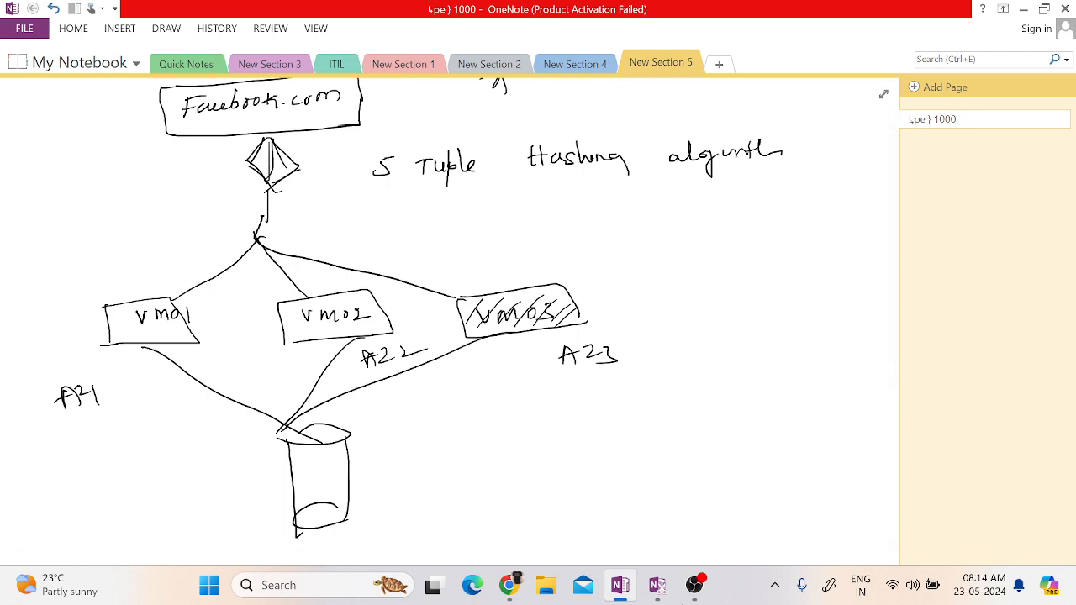
mouse_move(520, 596)
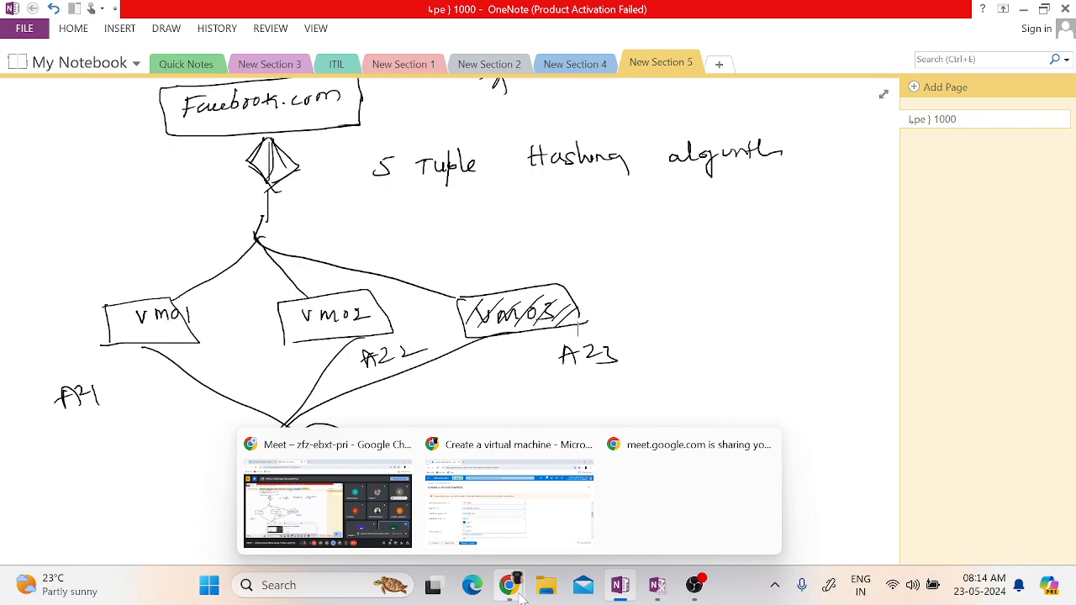
left_click(509, 504)
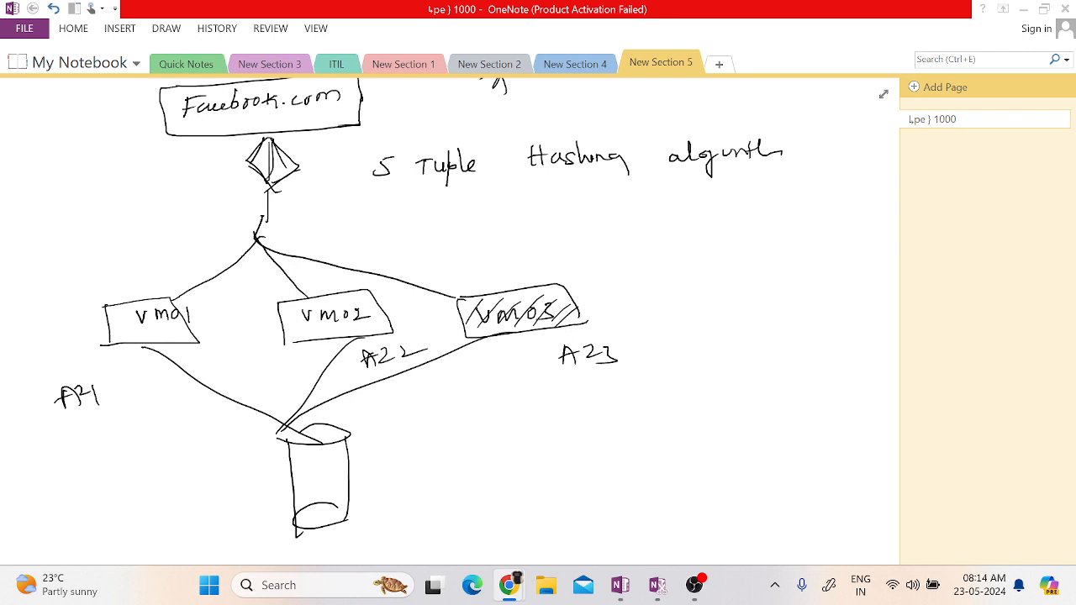
In the OneNote diagram, draw a second cylinder, label the pair WE and NE, and link them with a line.
left_click_drag(471, 437, 474, 494)
left_click_drag(509, 435, 514, 481)
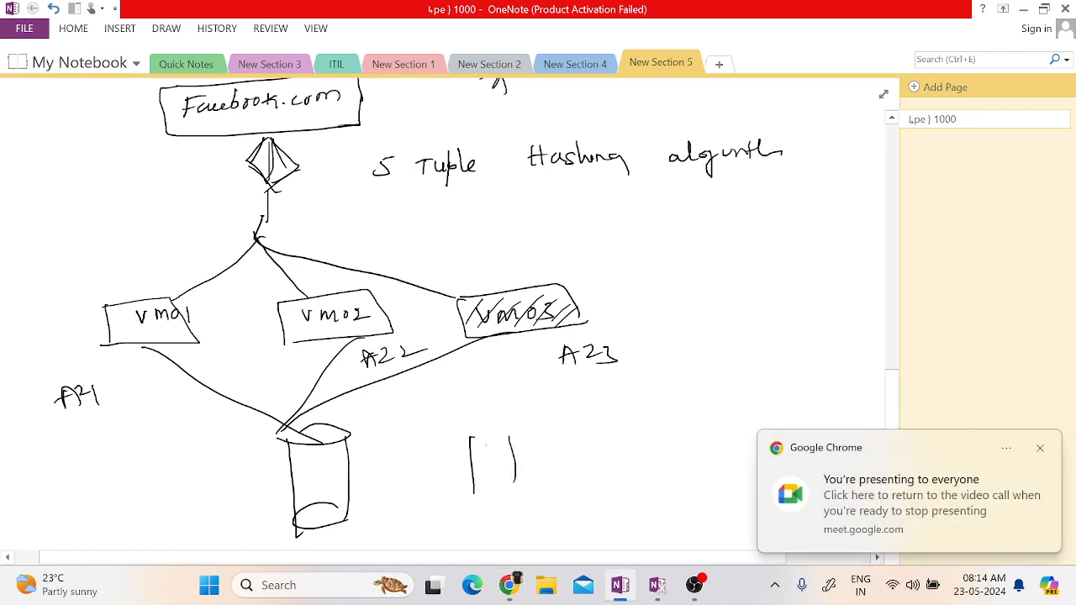
mouse_move(471, 439)
left_mouse_down()
mouse_move(519, 421)
mouse_move(475, 434)
left_mouse_up()
left_click_drag(508, 481, 505, 479)
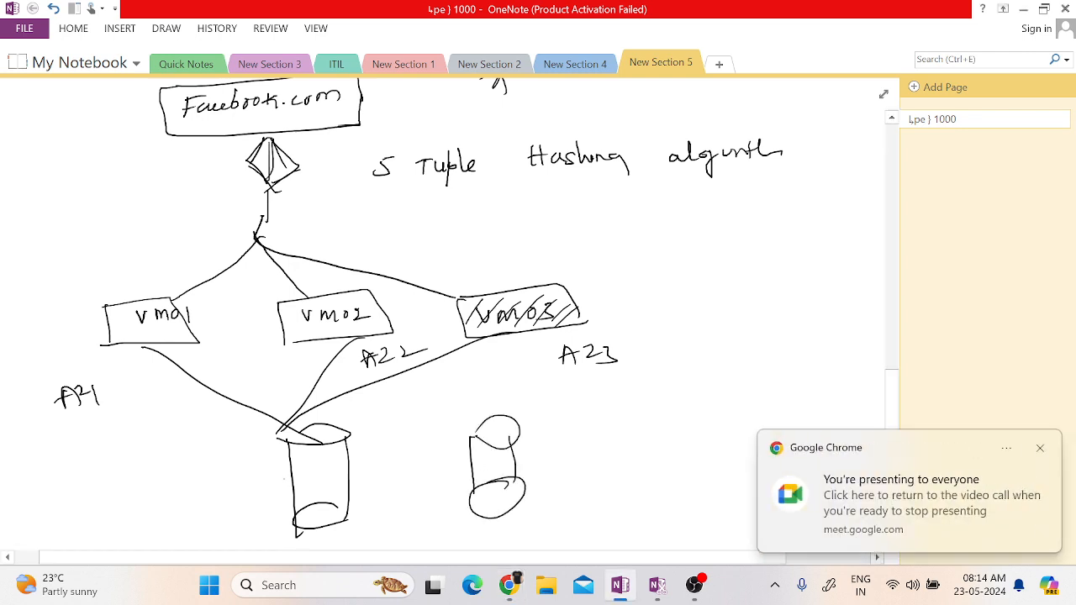
left_click_drag(300, 467, 330, 471)
mouse_move(552, 483)
left_mouse_down()
mouse_move(603, 472)
mouse_move(594, 467)
left_mouse_up()
mouse_move(351, 468)
left_mouse_down()
mouse_move(403, 481)
mouse_move(471, 471)
left_mouse_up()
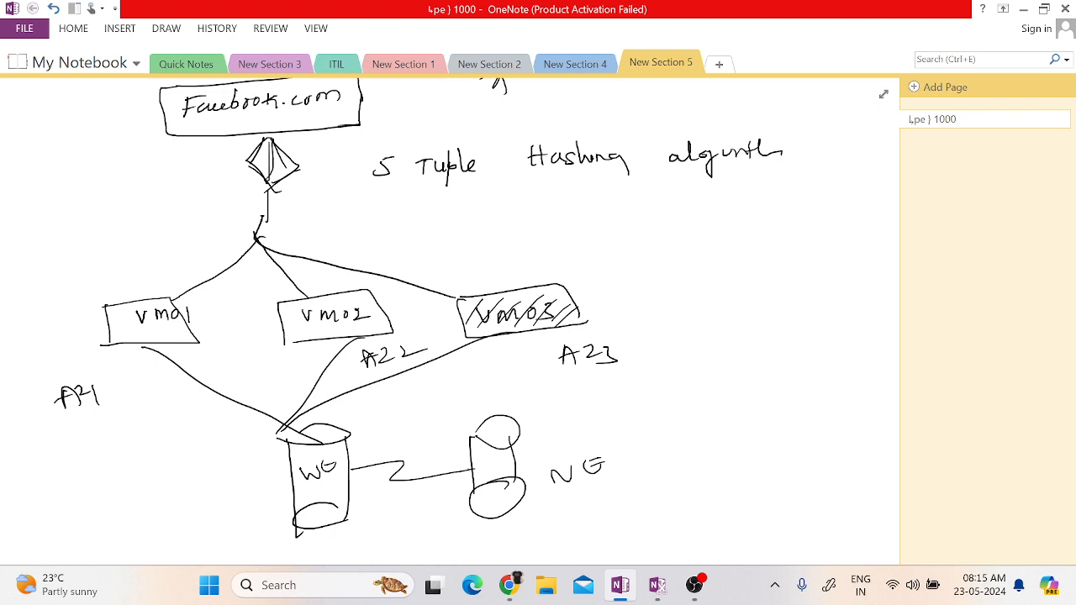
Check the availability zone choices in the Azure portal and return to the OneNote diagram.
mouse_move(503, 591)
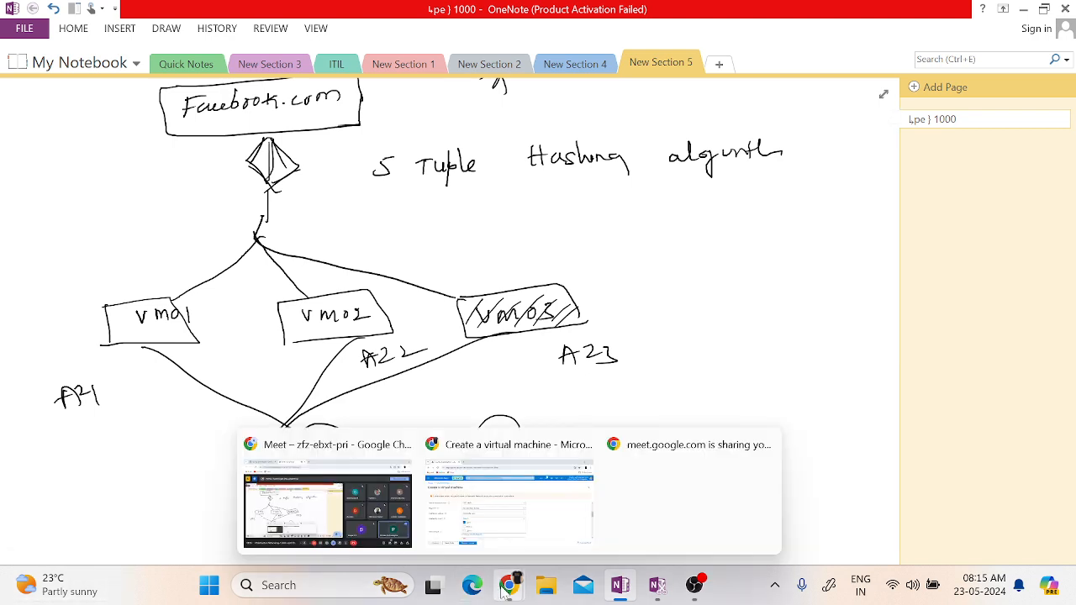
left_click(483, 511)
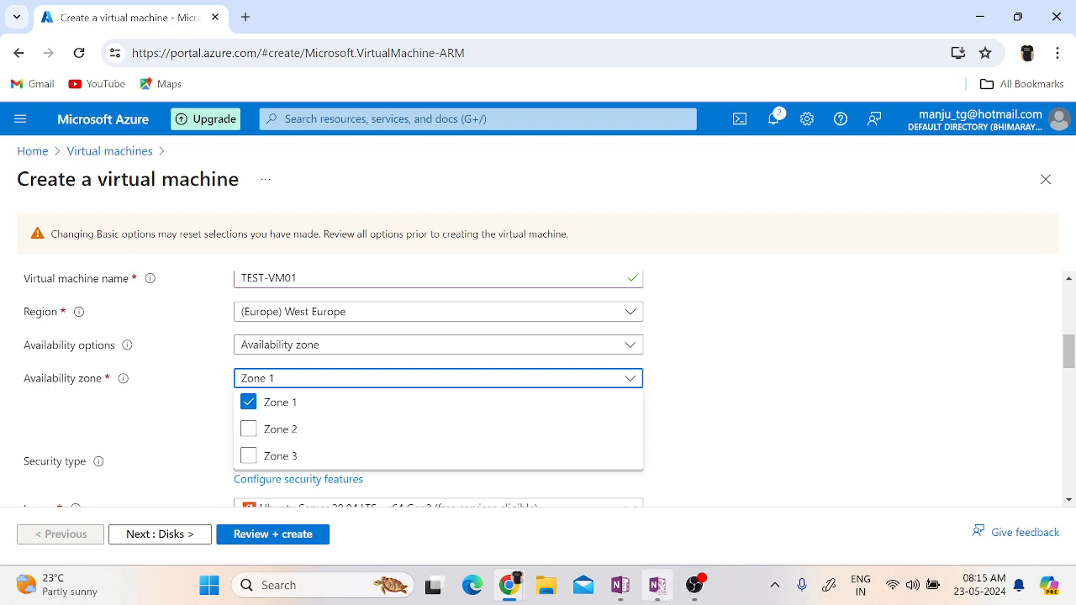
left_click(621, 586)
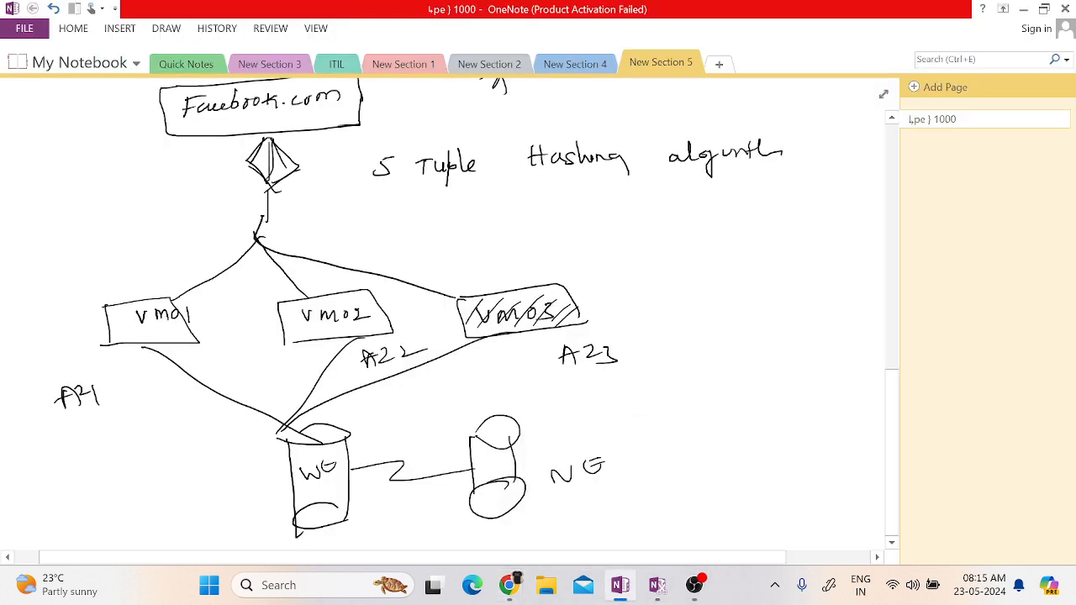
Switch from OneNote back to the Azure portal in Chrome and set the virtual machine's security type to Standard.
left_click(1024, 9)
left_click(174, 410)
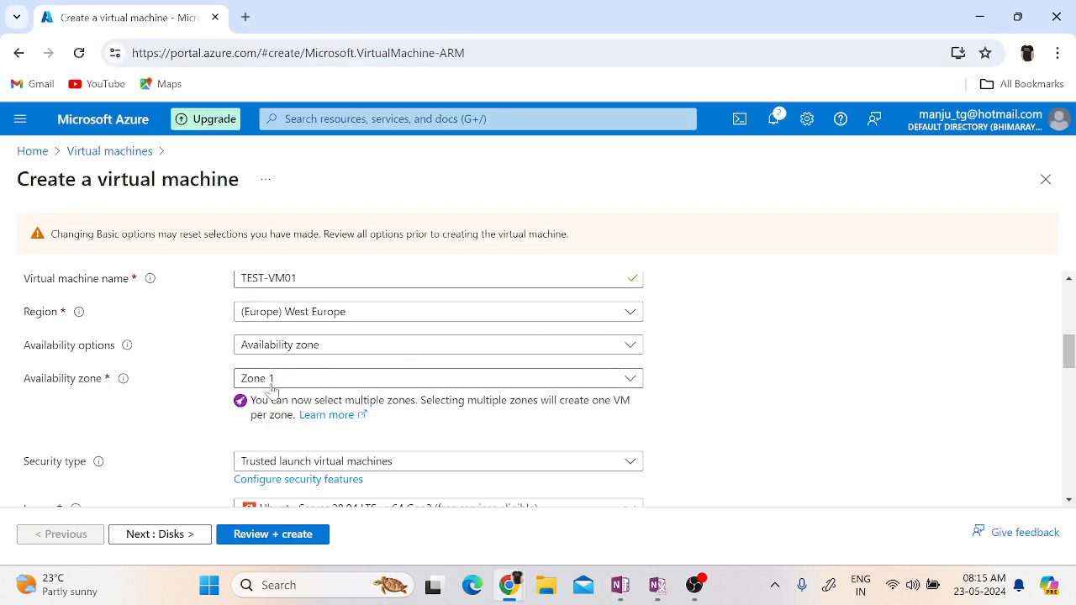
scroll(810, 420, "down", 3)
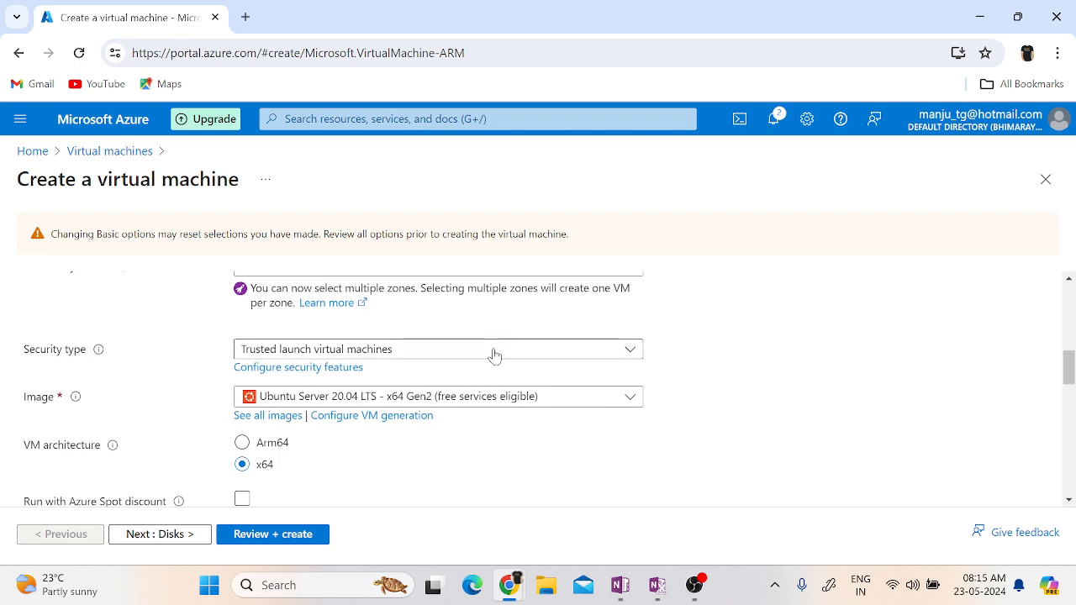
left_click(494, 356)
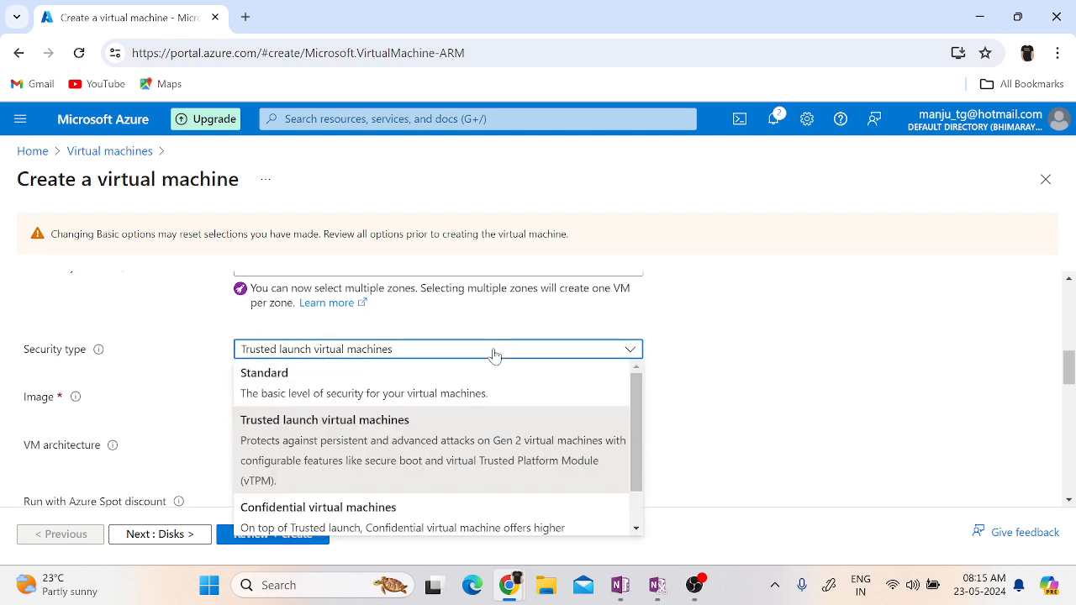
left_click(433, 391)
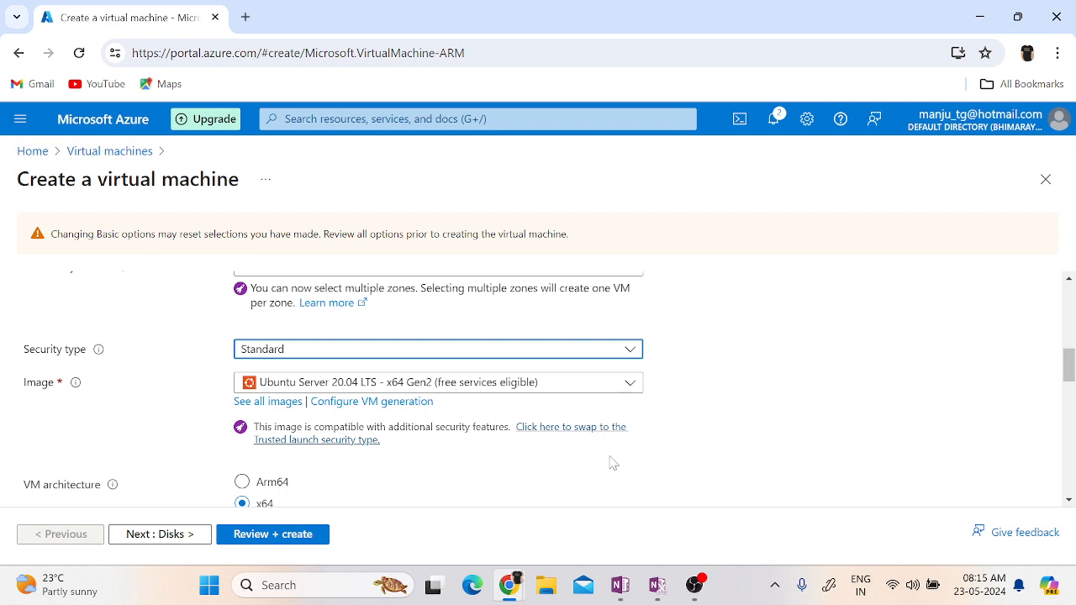
Browse the suggested images and the full Marketplace image catalogue, and return to the virtual machine form without selecting one.
left_click(568, 392)
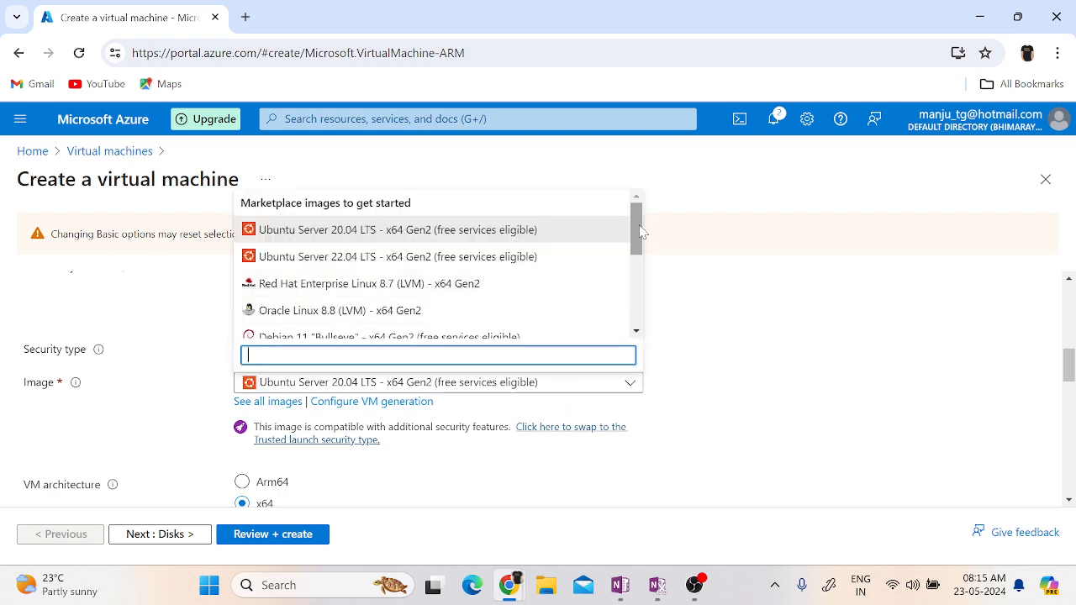
left_click_drag(639, 231, 635, 310)
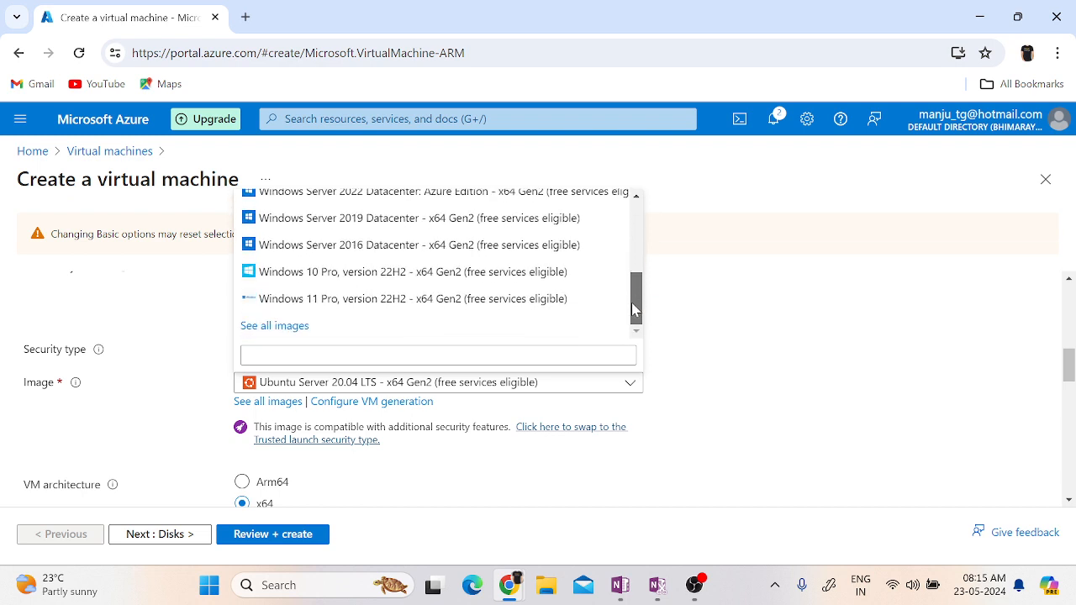
left_click(281, 326)
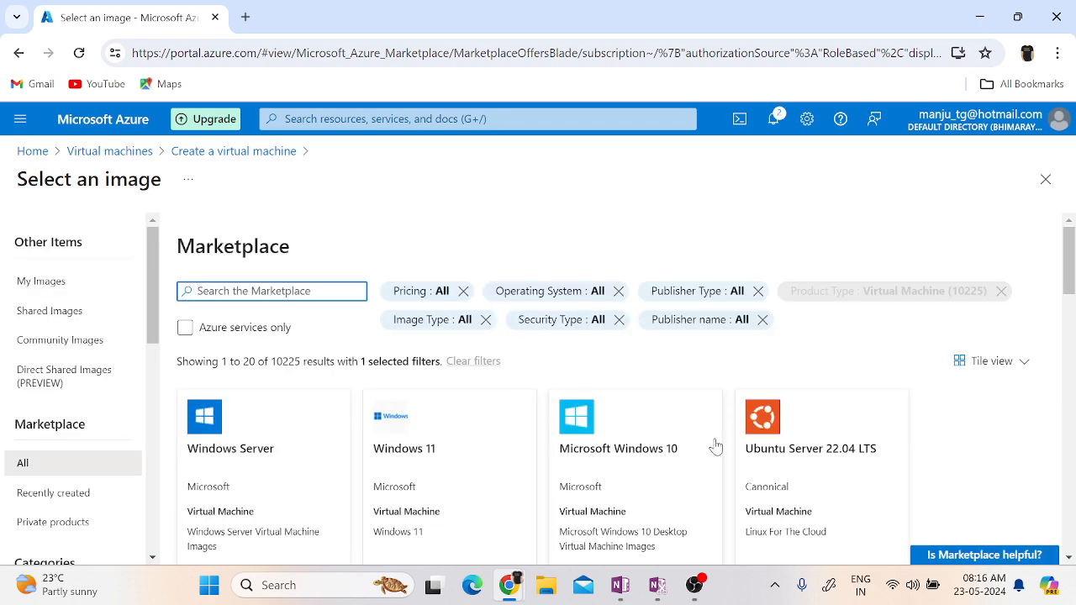
scroll(965, 486, "down", 3)
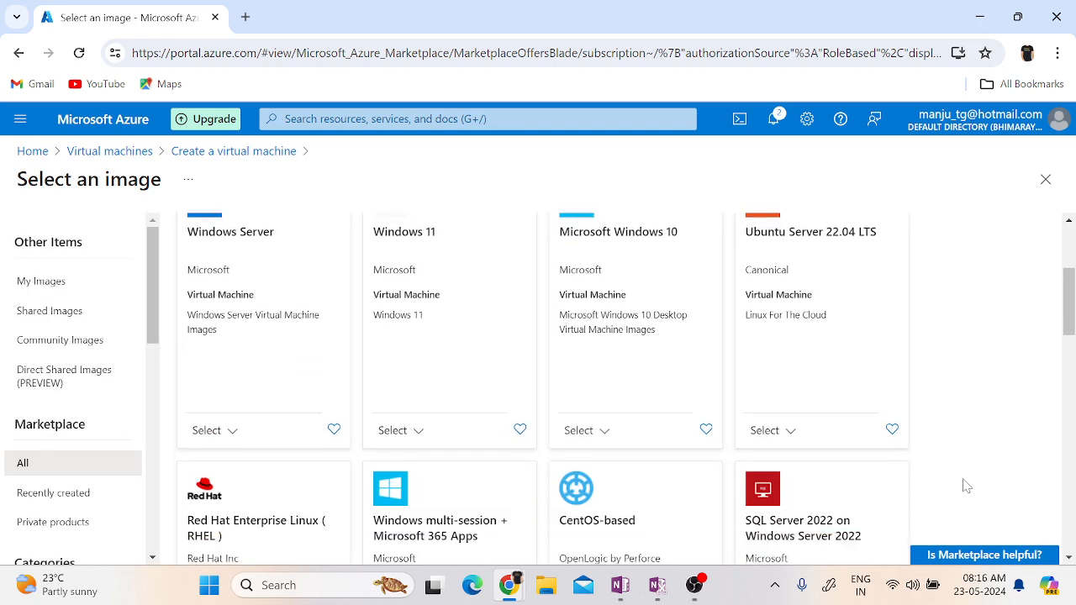
scroll(967, 486, "down", 3)
scroll(967, 486, "down", 1)
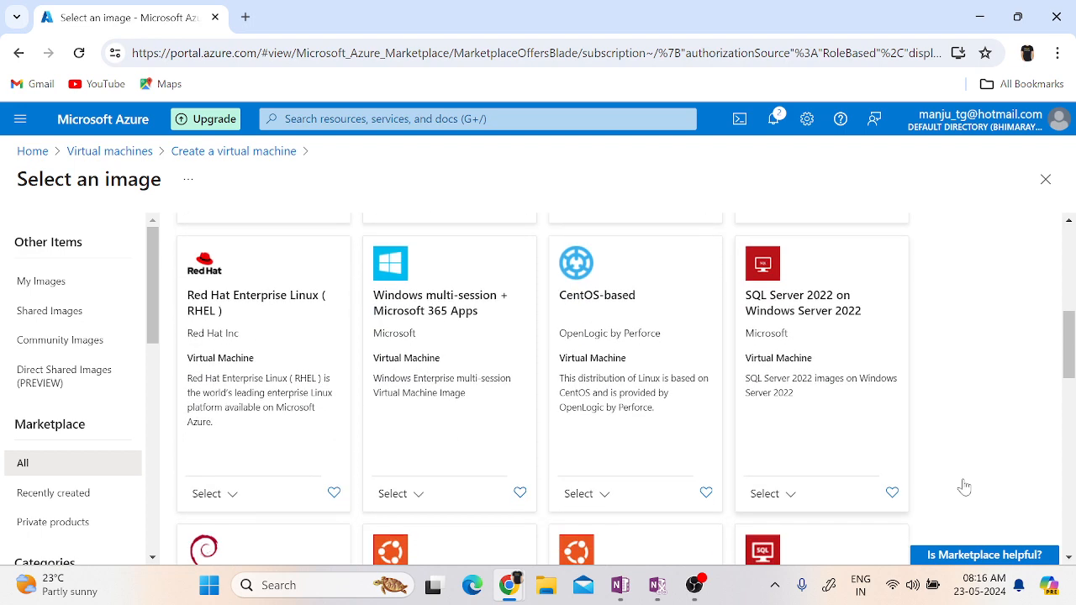
scroll(966, 486, "down", 4)
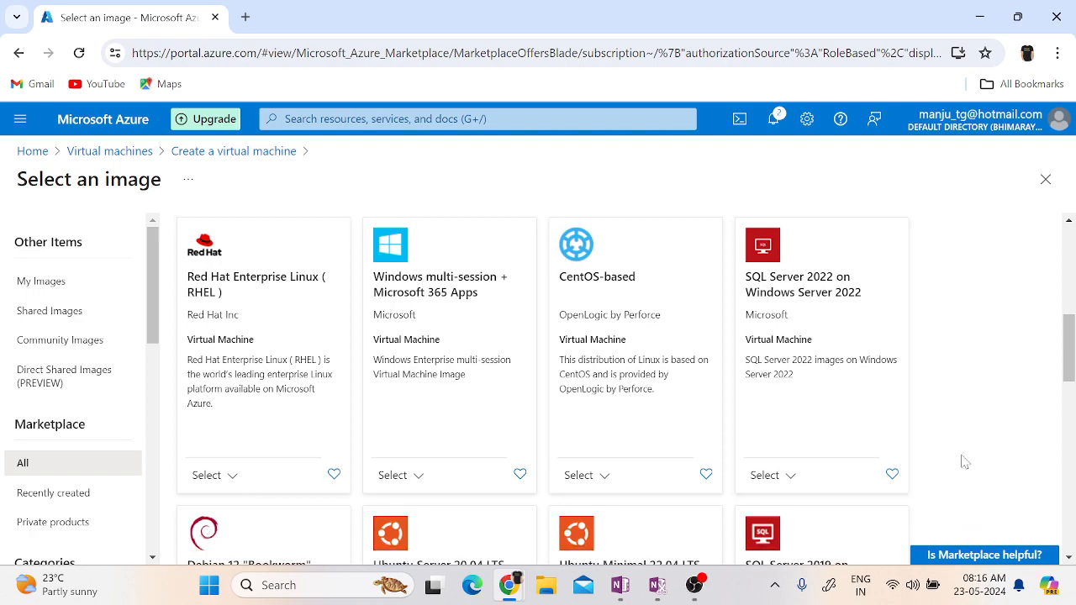
scroll(965, 462, "down", 7)
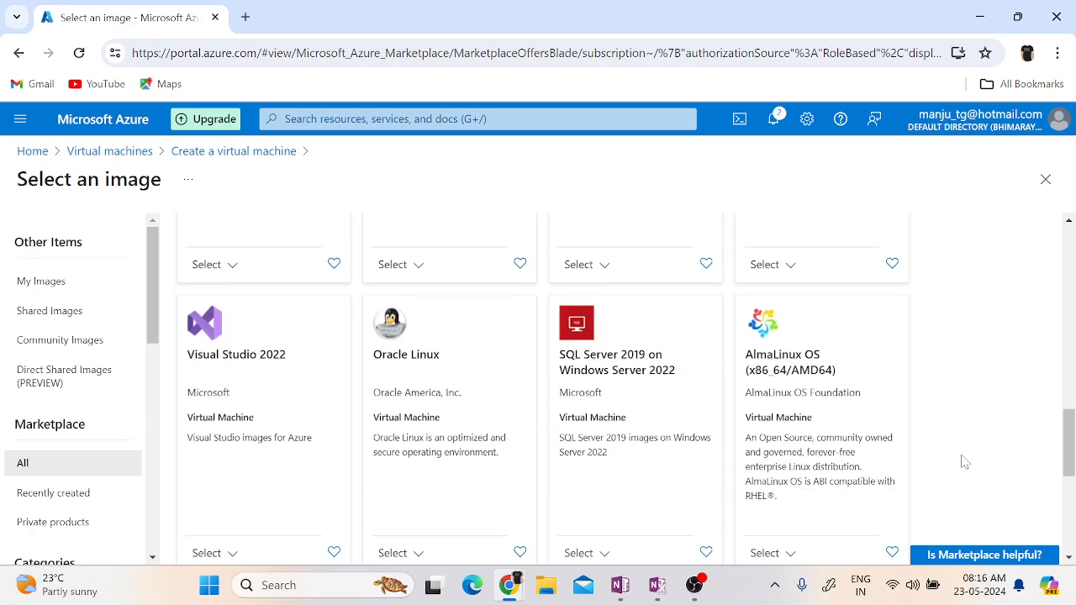
scroll(965, 463, "up", 5)
scroll(965, 463, "up", 12)
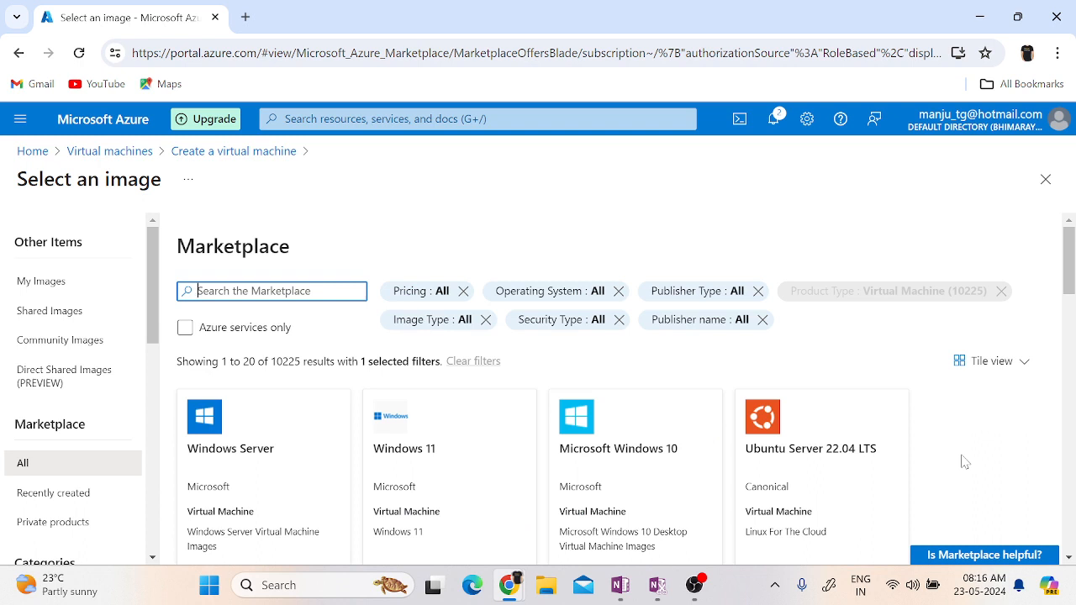
left_click(1046, 182)
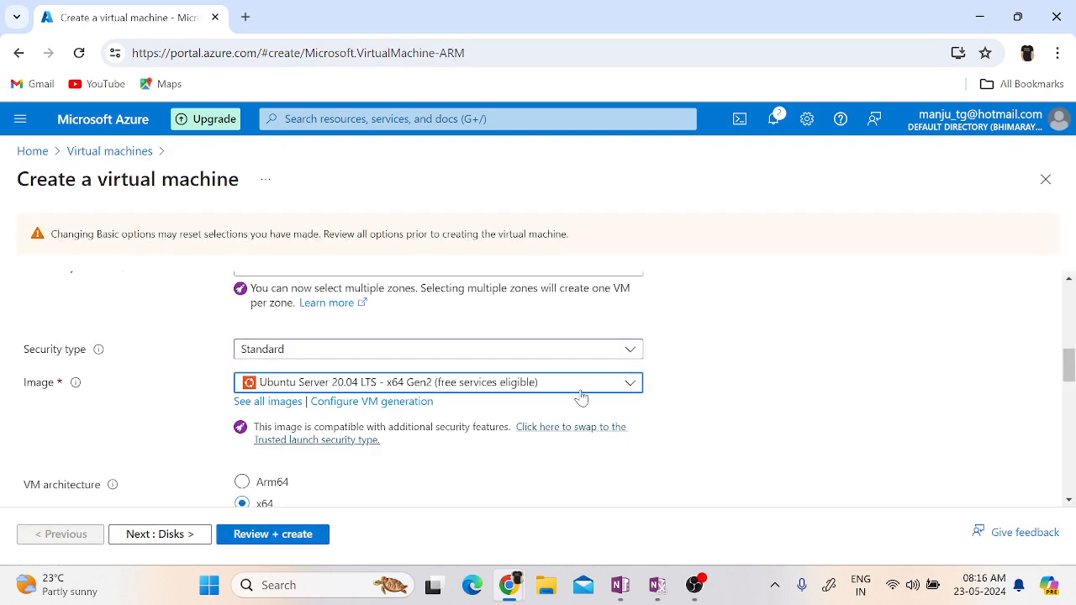
Set the virtual machine image to Windows Server 2022 Datacenter: Azure Edition - x64 Gen2.
left_click(581, 394)
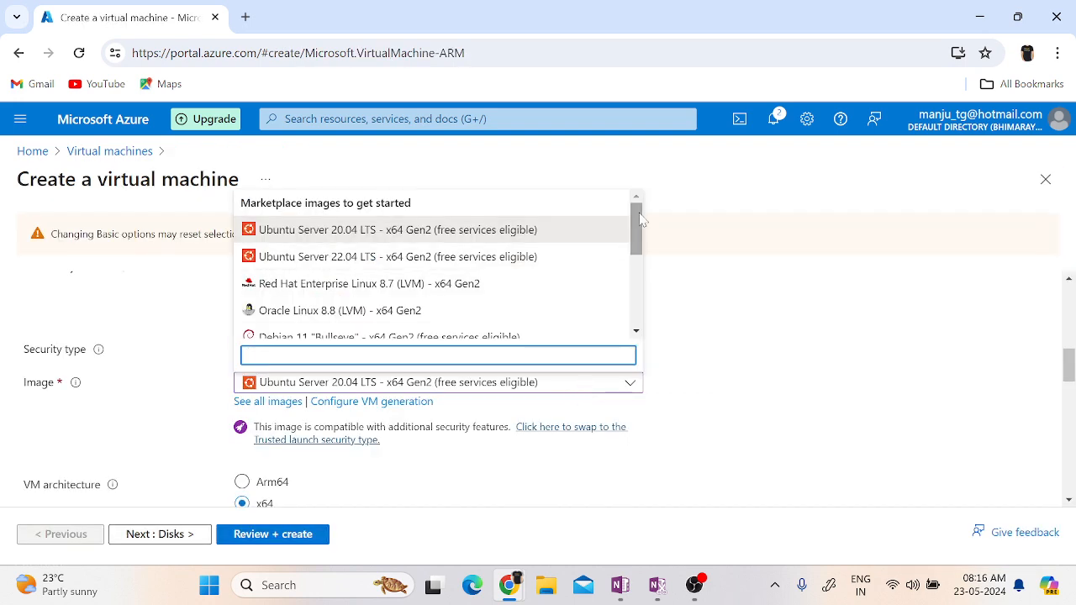
left_click_drag(637, 228, 637, 253)
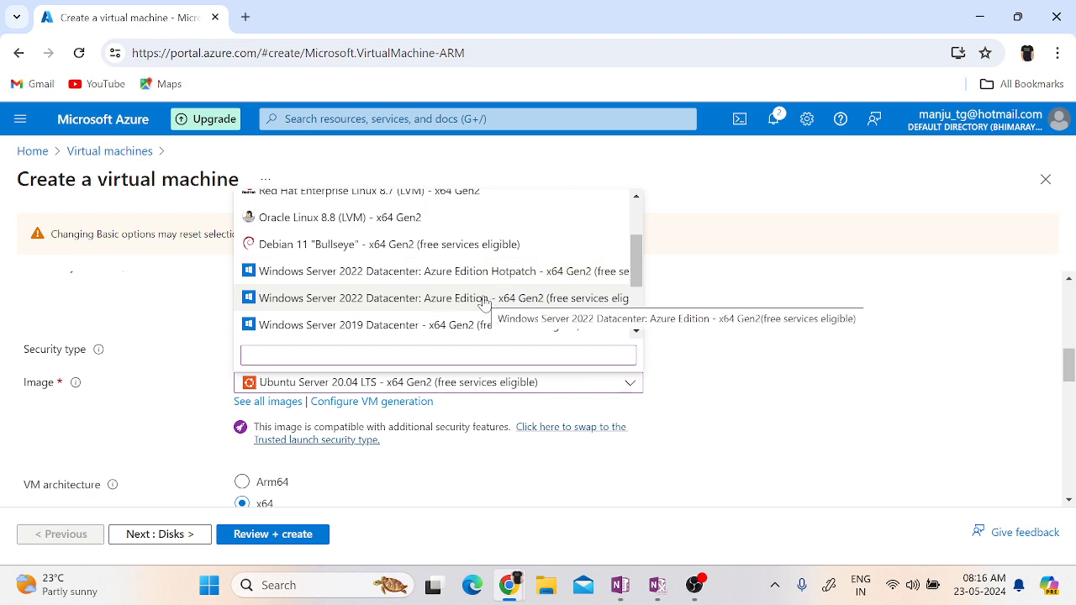
left_click(484, 299)
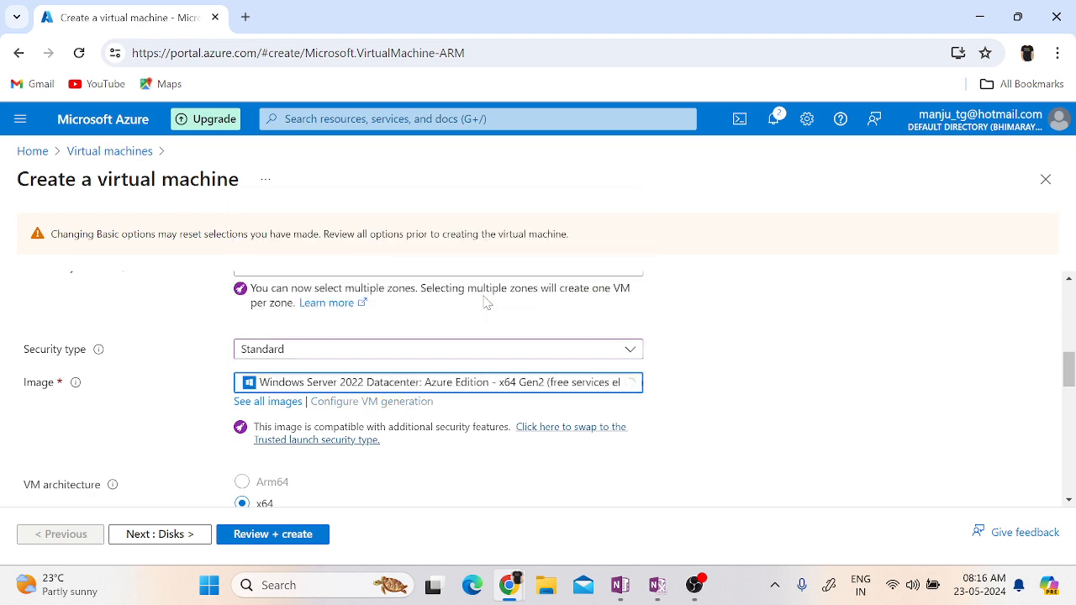
Review the architecture and size options, examine the unavailable sizes in the full VM size list, and return to the form.
scroll(795, 440, "down", 3)
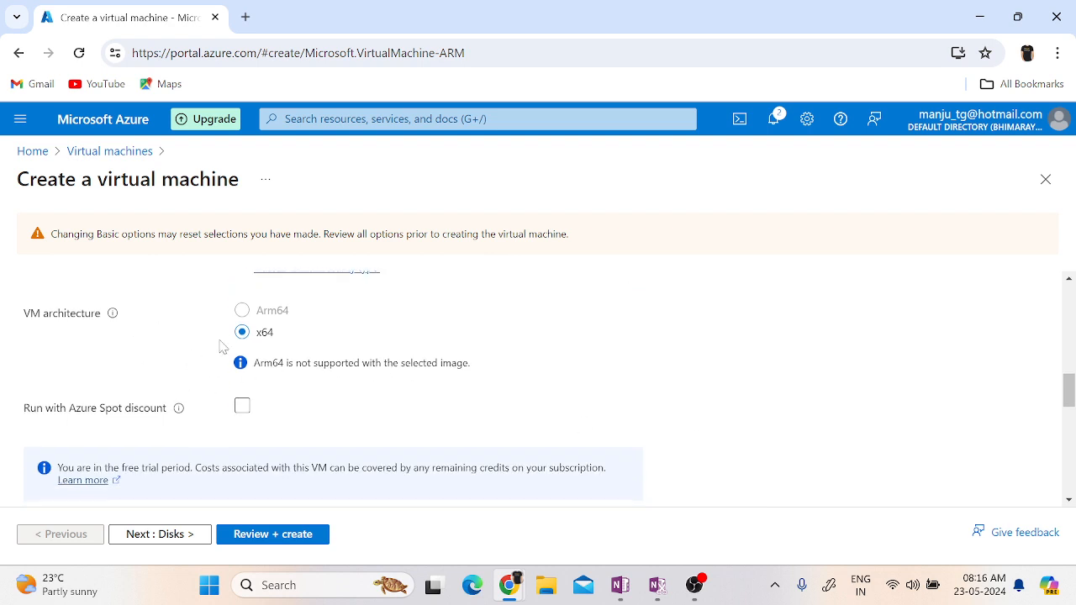
scroll(720, 405, "down", 3)
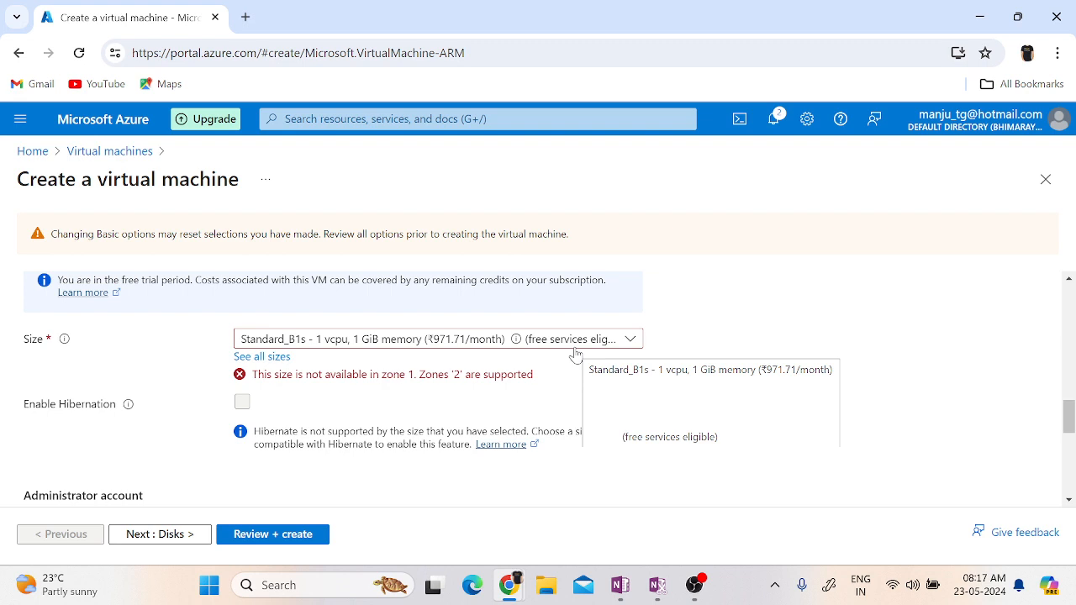
left_click(574, 347)
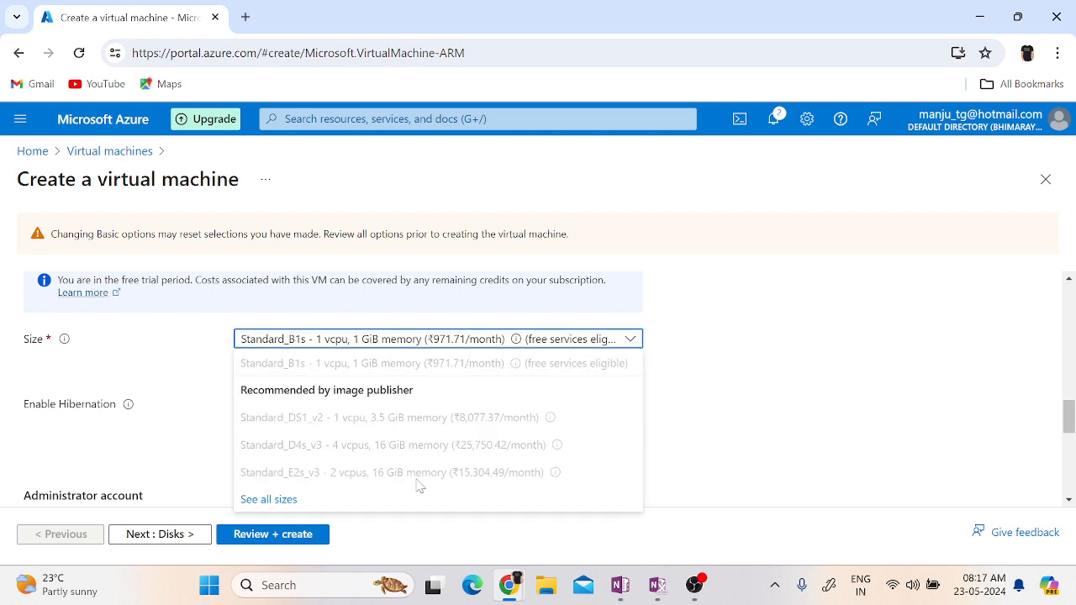
left_click(269, 501)
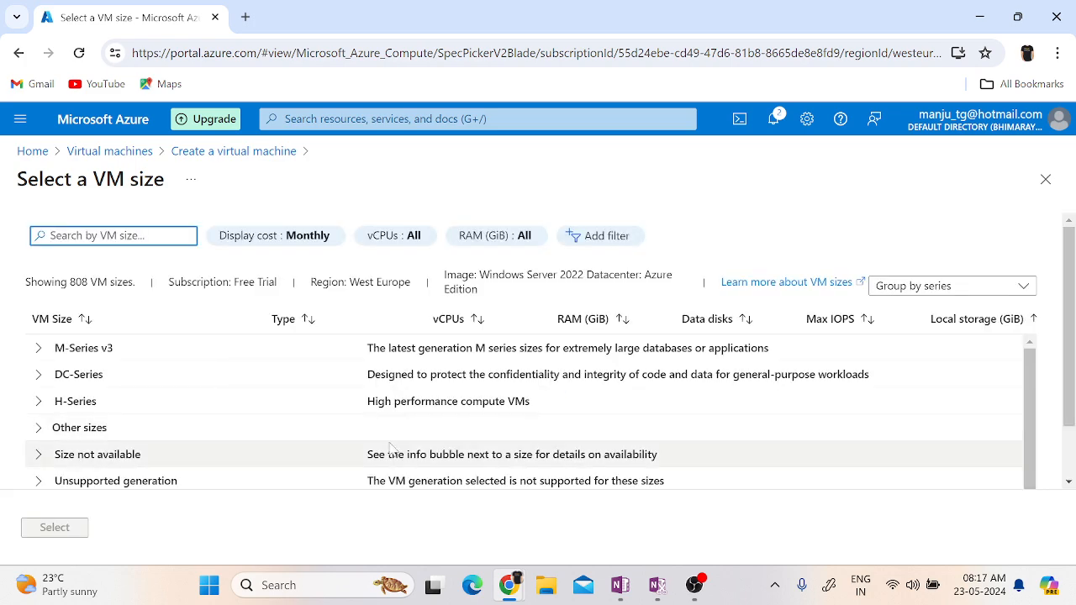
scroll(294, 471, "down", 5)
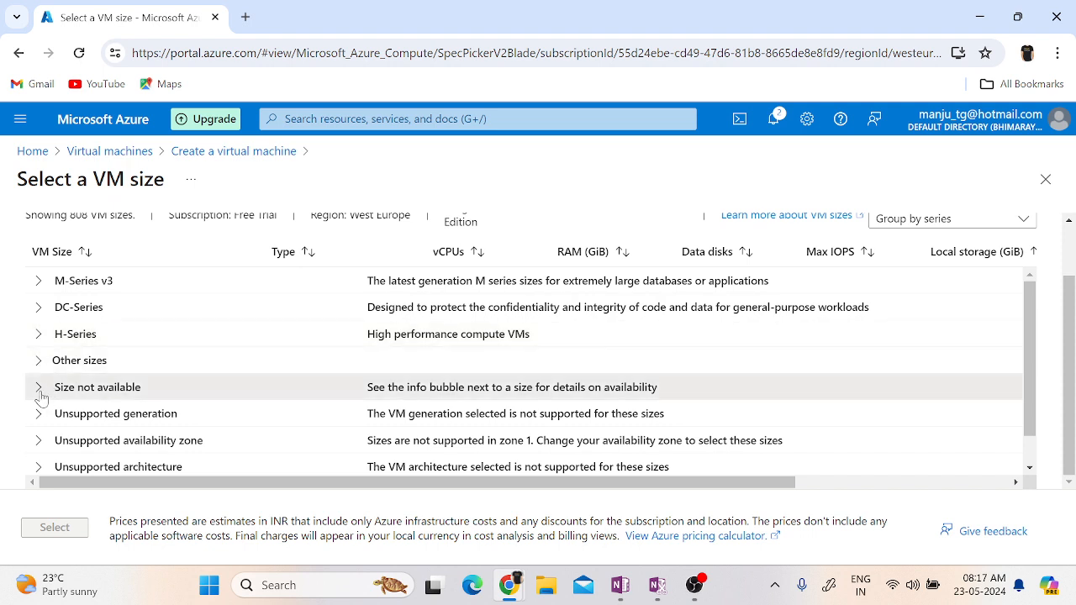
scroll(201, 386, "down", 1)
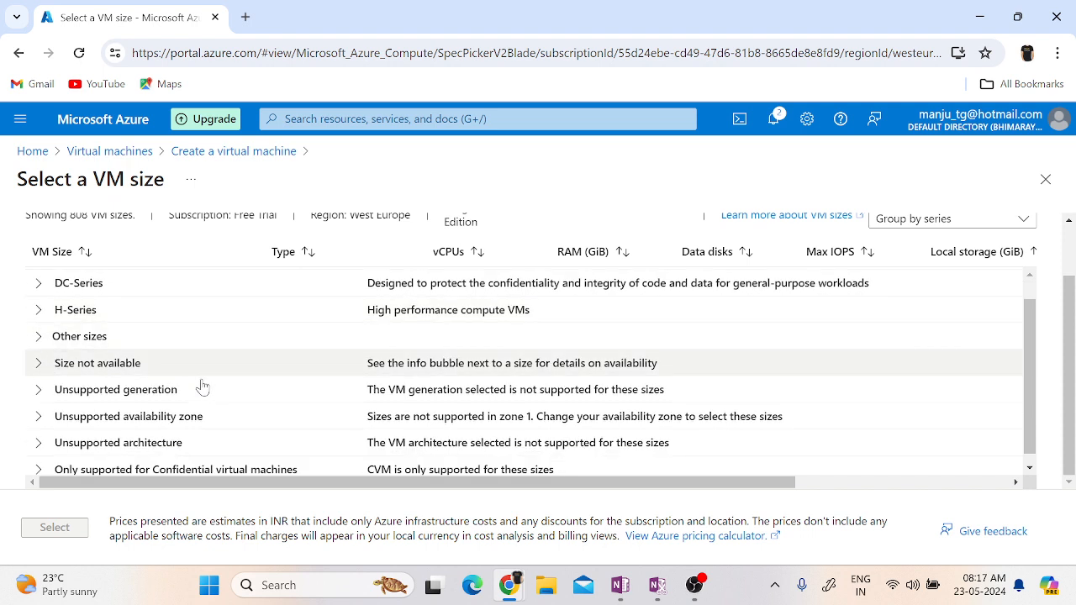
left_click(54, 336)
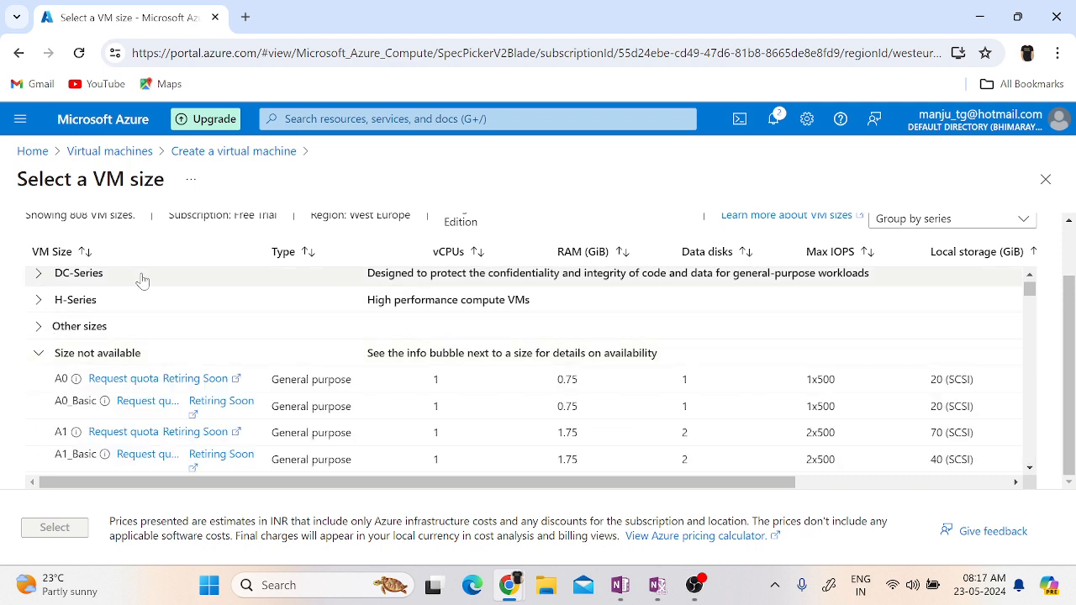
scroll(143, 282, "up", 1)
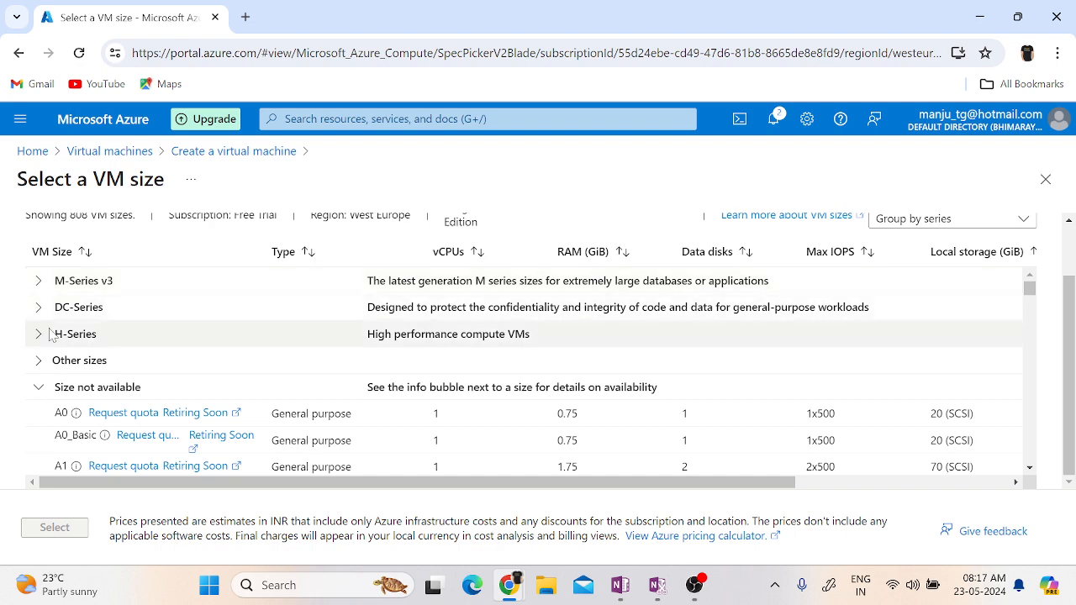
scroll(50, 335, "up", 2)
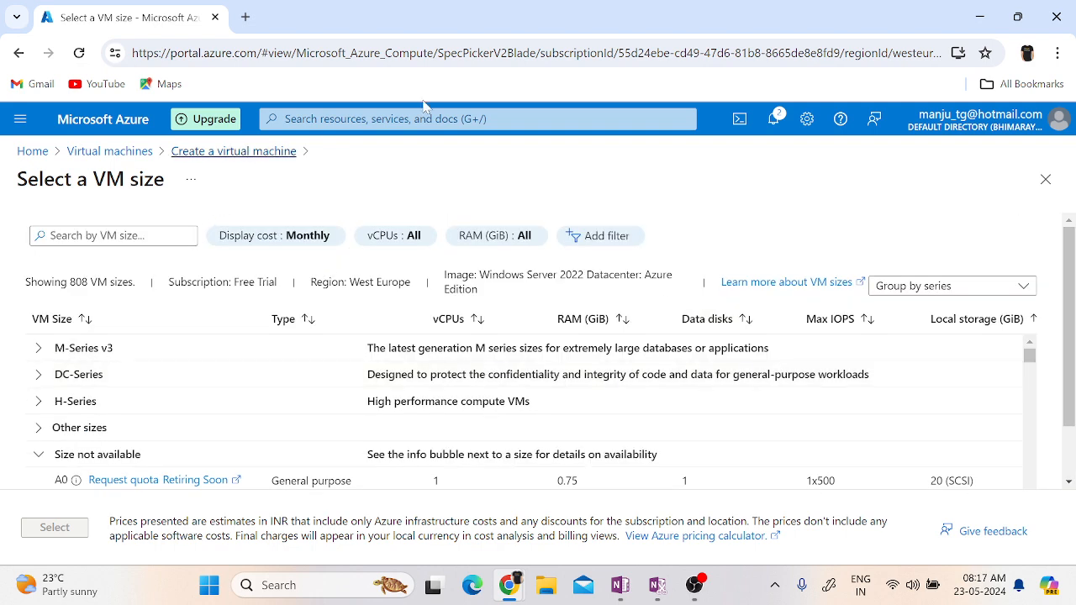
left_click(1046, 179)
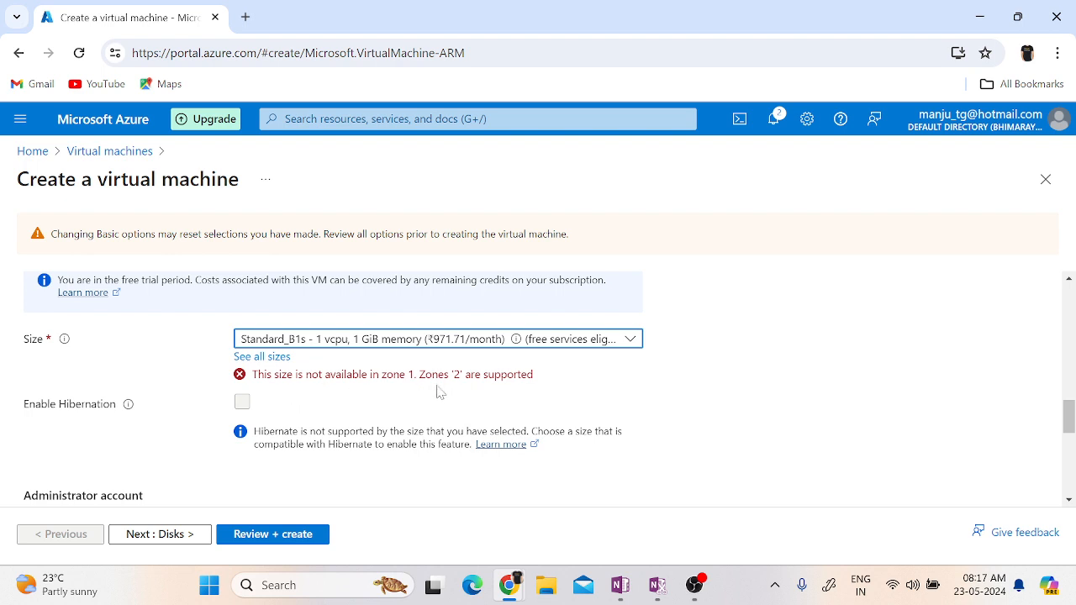
Change the virtual machine's availability zone selection from Zone 1 to Zone 2 only.
scroll(738, 394, "up", 5)
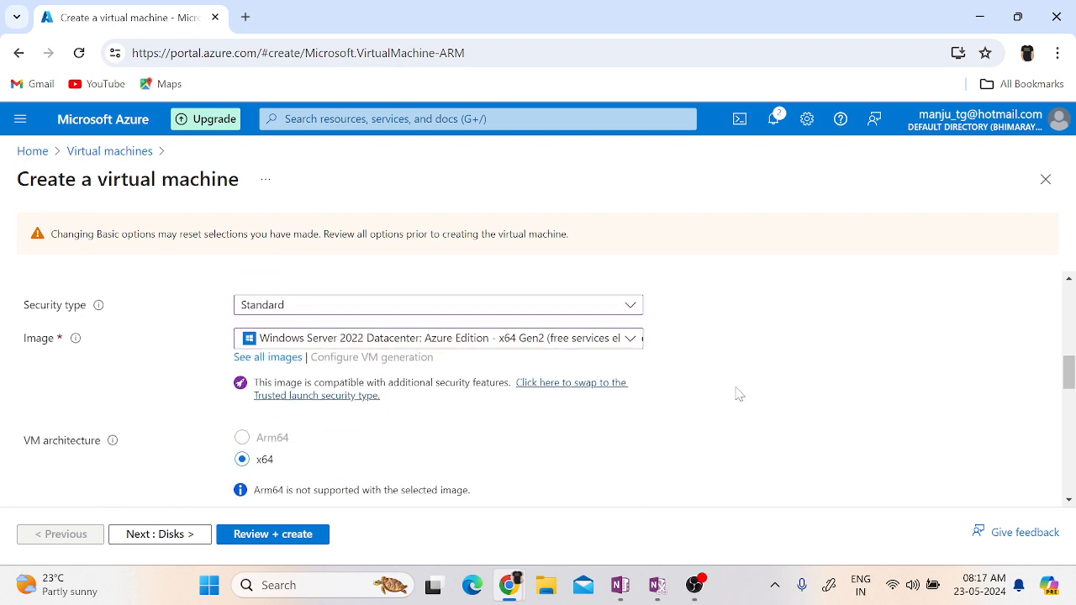
scroll(654, 440, "up", 2)
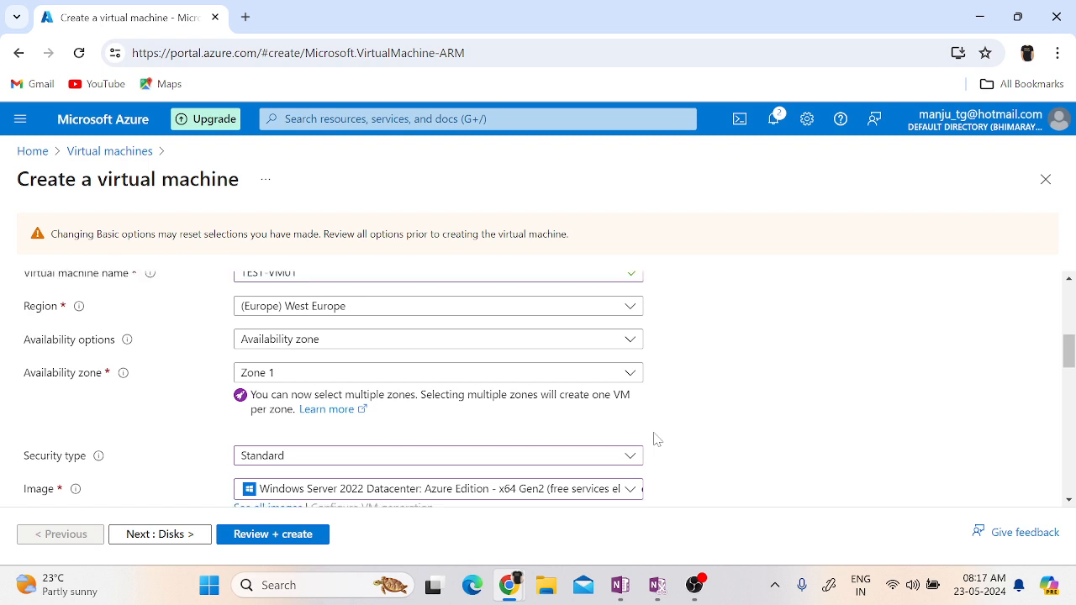
left_click(373, 379)
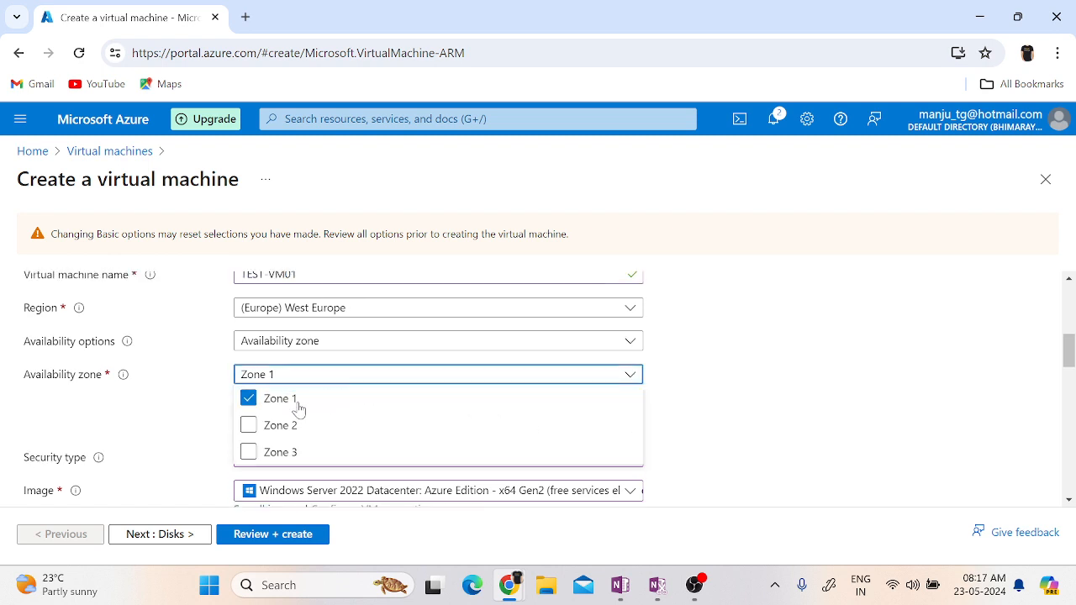
left_click(249, 398)
left_click(249, 427)
left_click(847, 441)
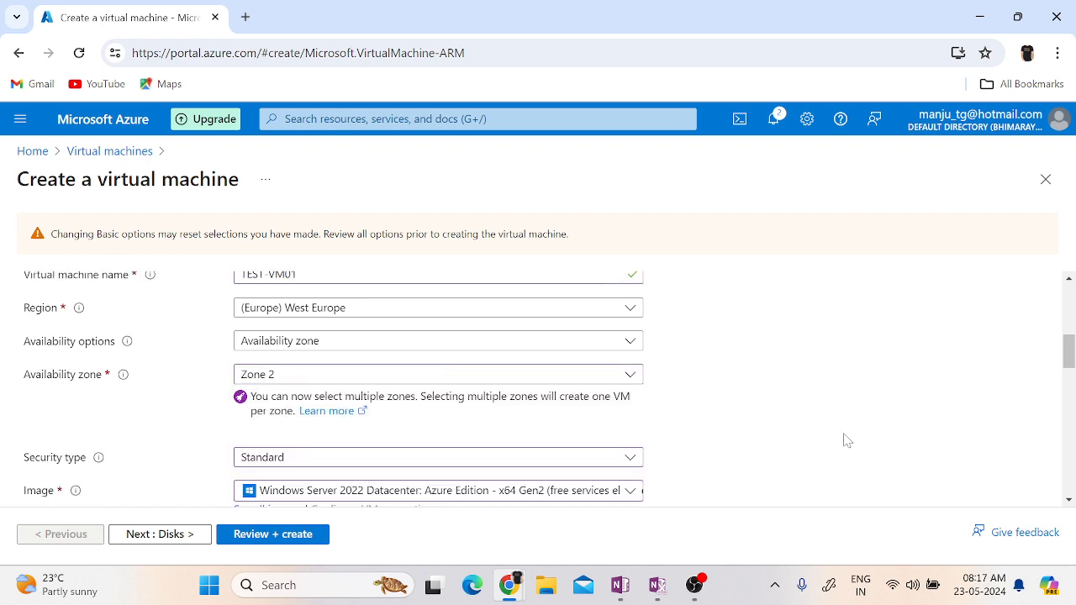
Compare the sizes in the full VM size list, check the monthly cost of B2s, and set it as the virtual machine's size.
scroll(846, 441, "down", 7)
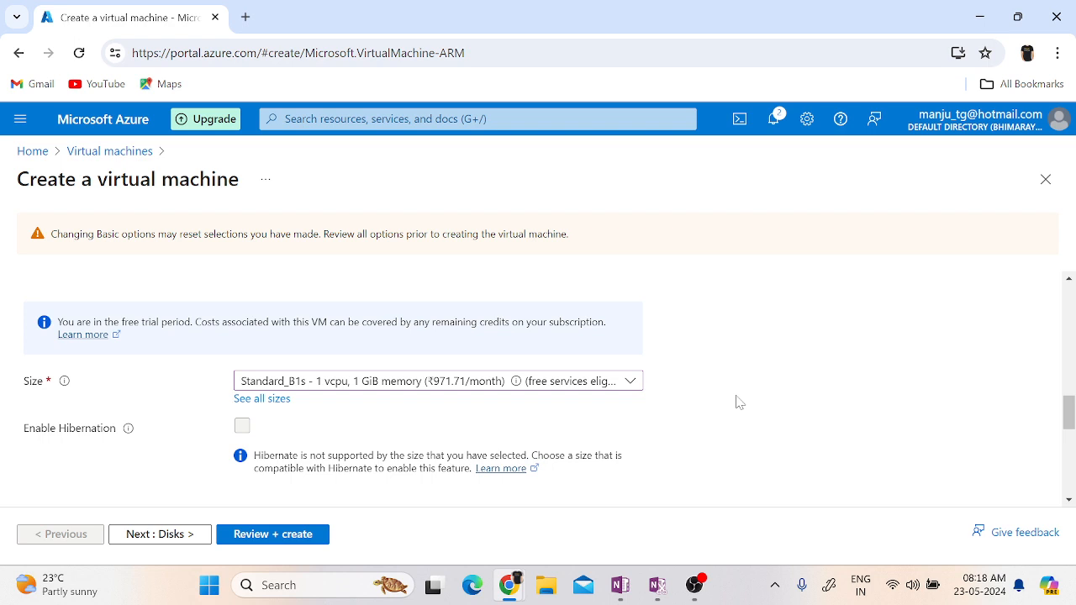
left_click(586, 390)
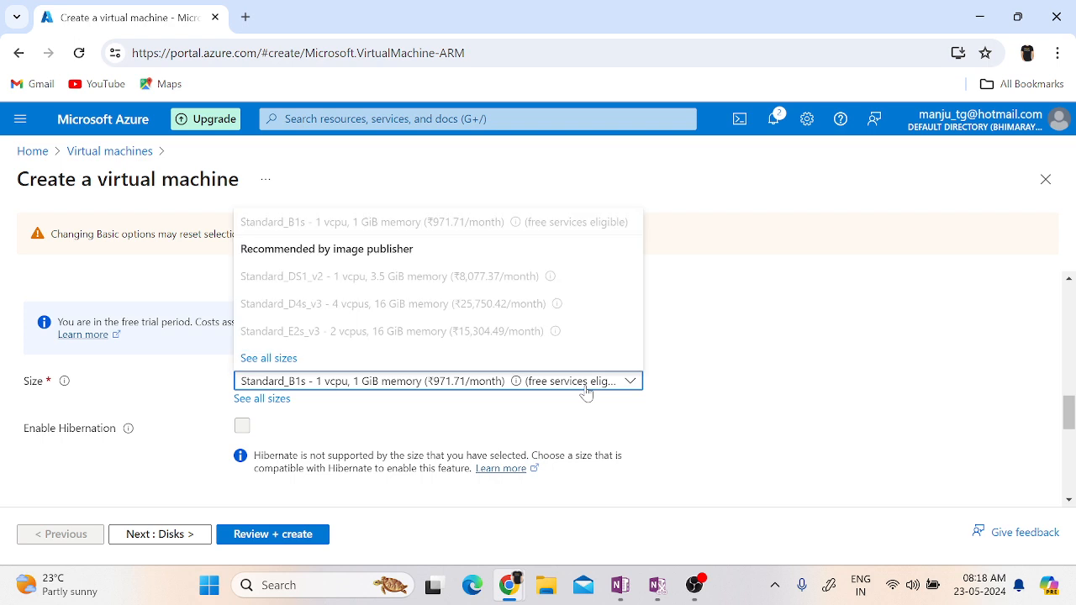
left_click(273, 401)
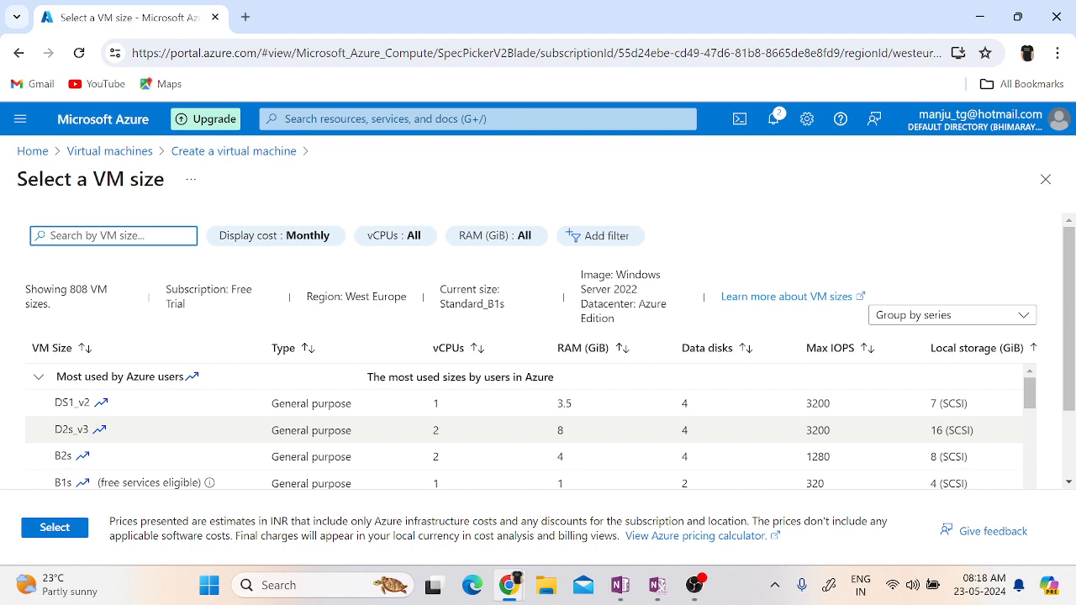
double_click(560, 430)
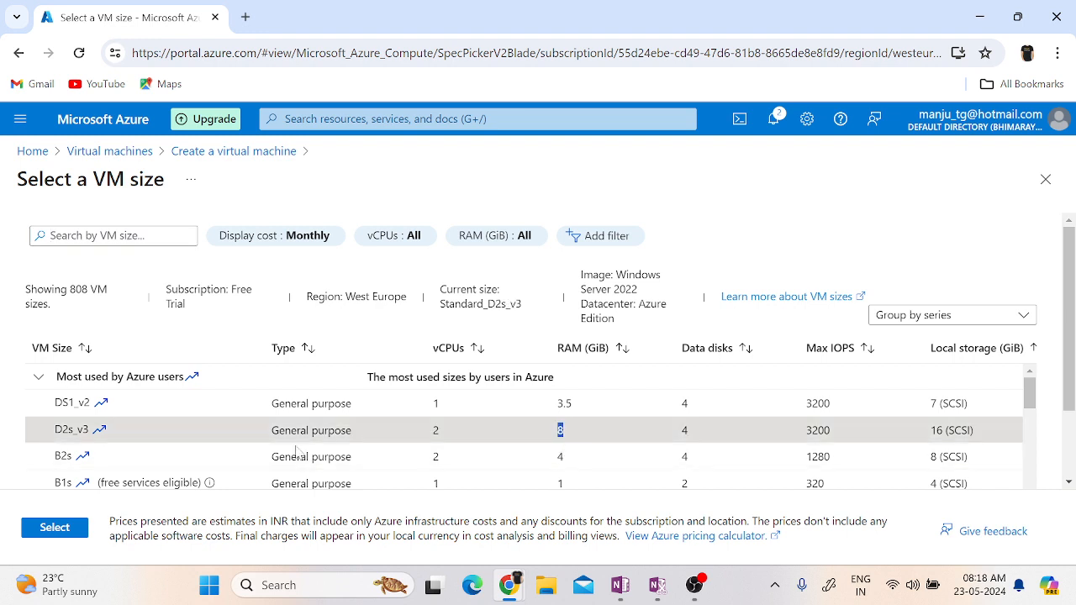
scroll(507, 434, "down", 3)
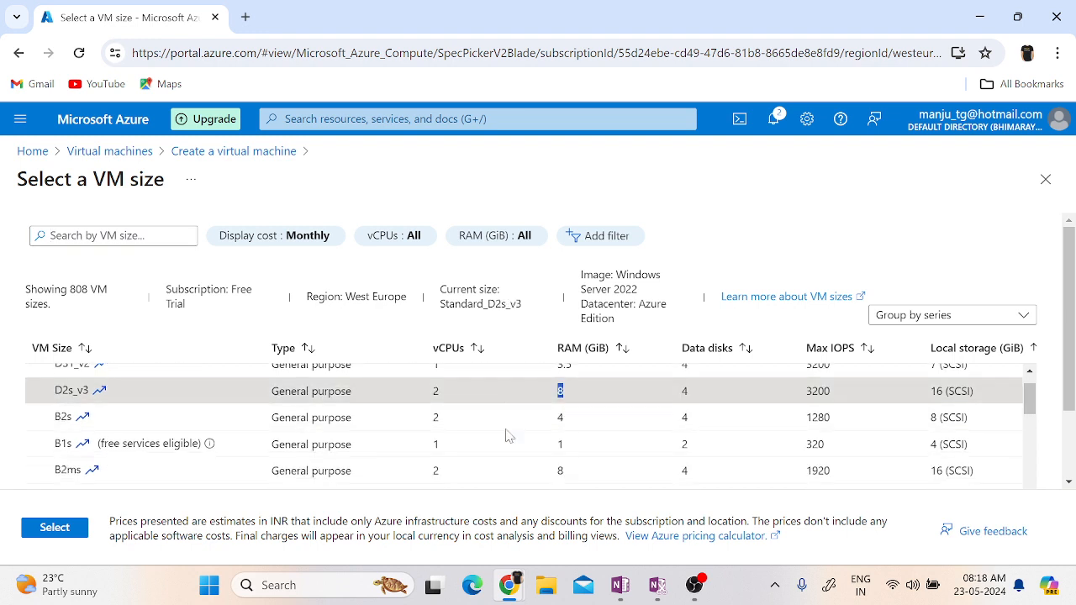
scroll(507, 433, "down", 5)
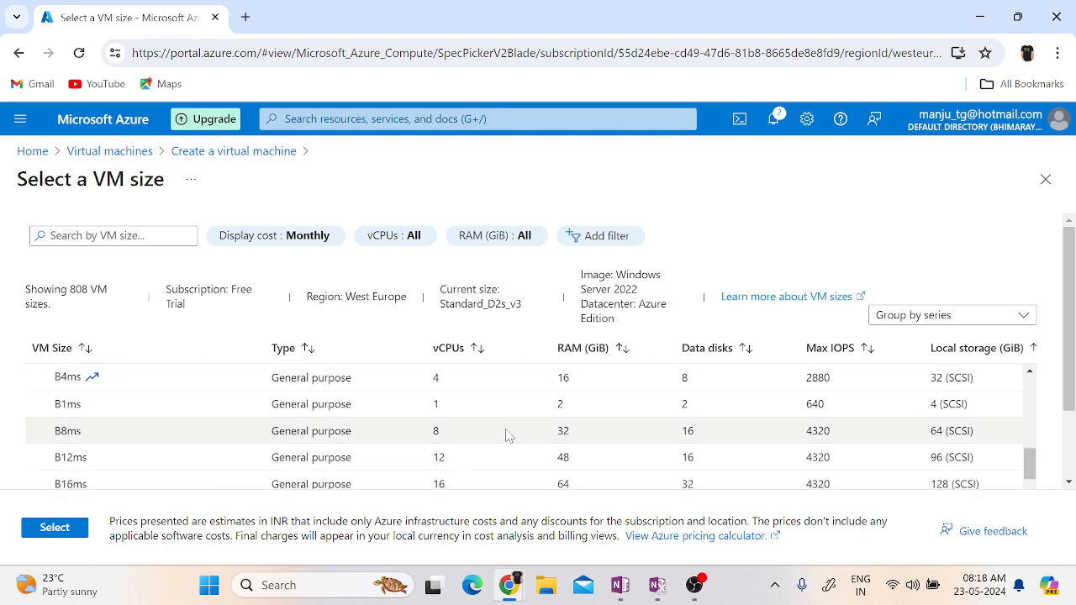
scroll(508, 434, "up", 5)
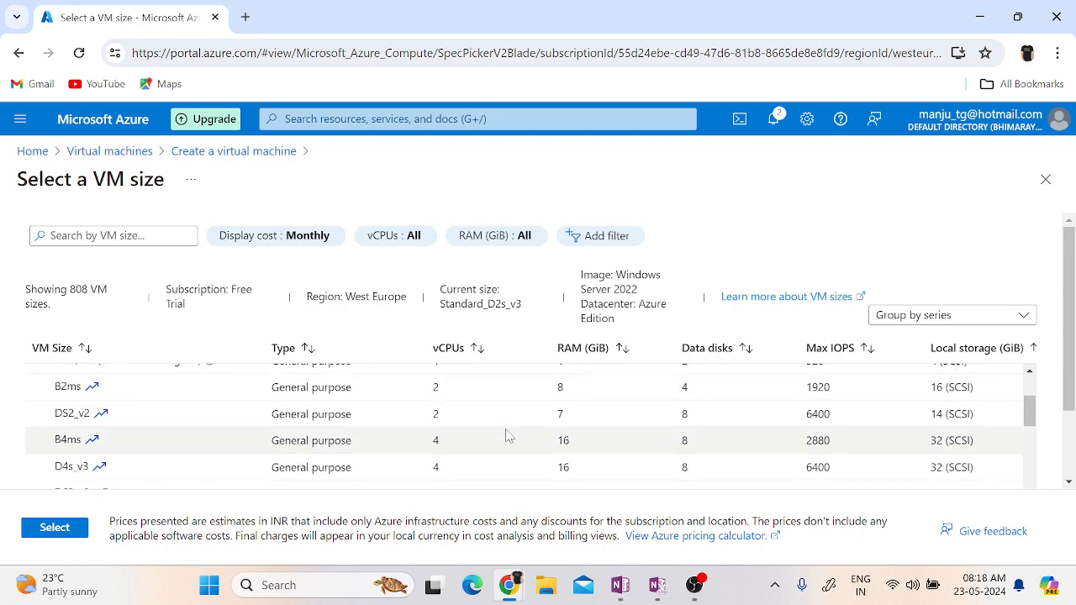
scroll(464, 445, "up", 2)
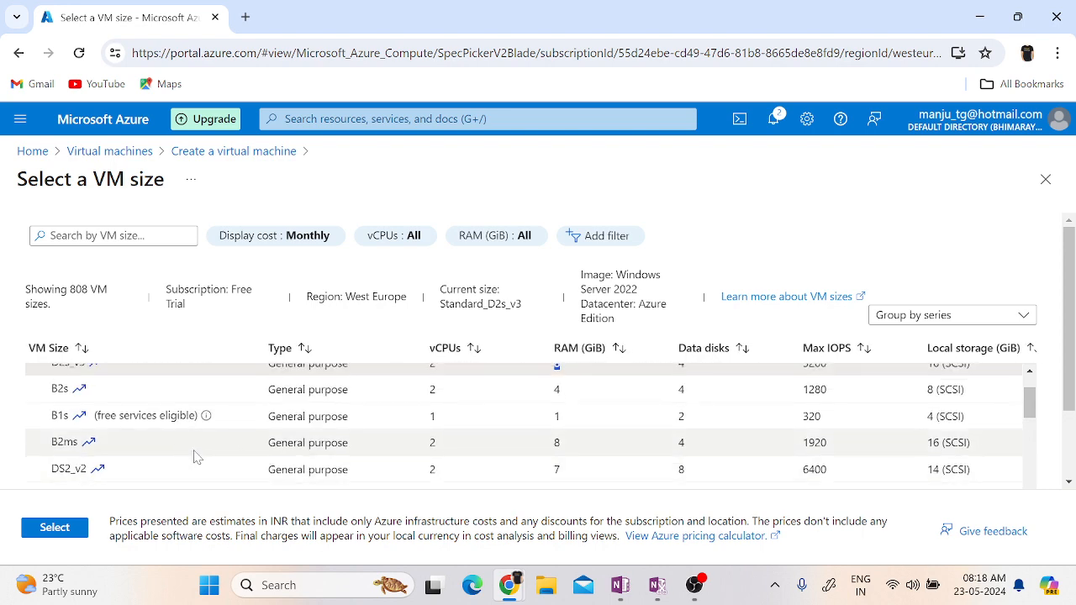
left_click(169, 389)
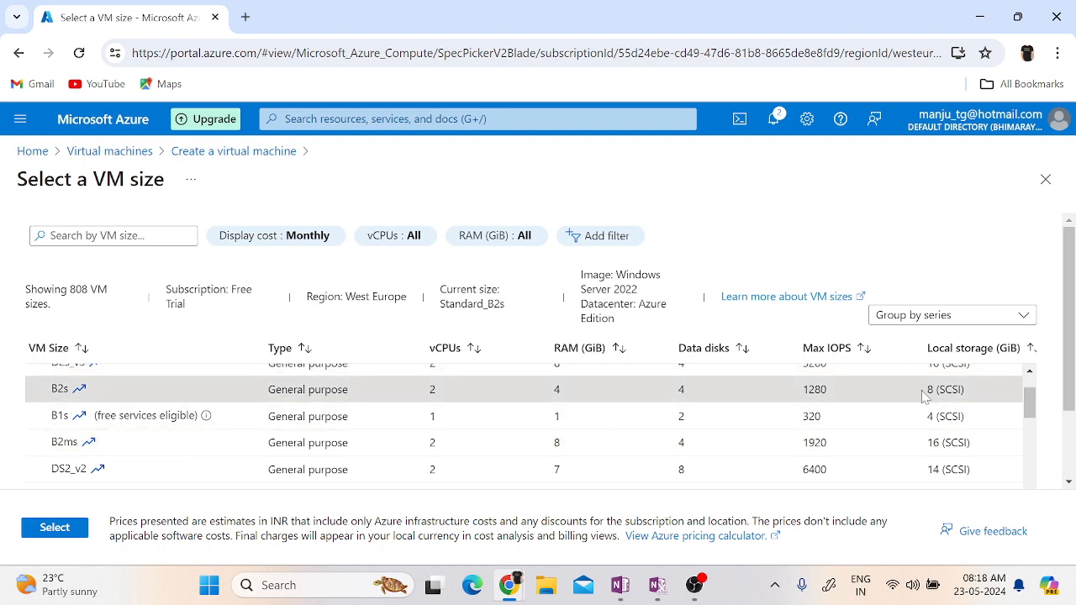
scroll(920, 412, "right", 3)
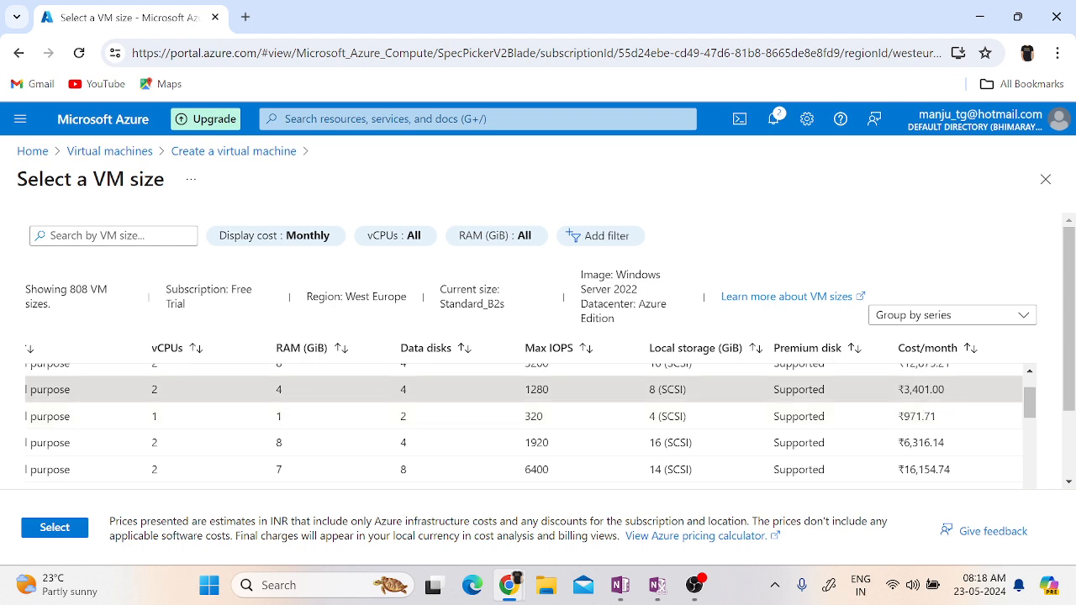
double_click(925, 390)
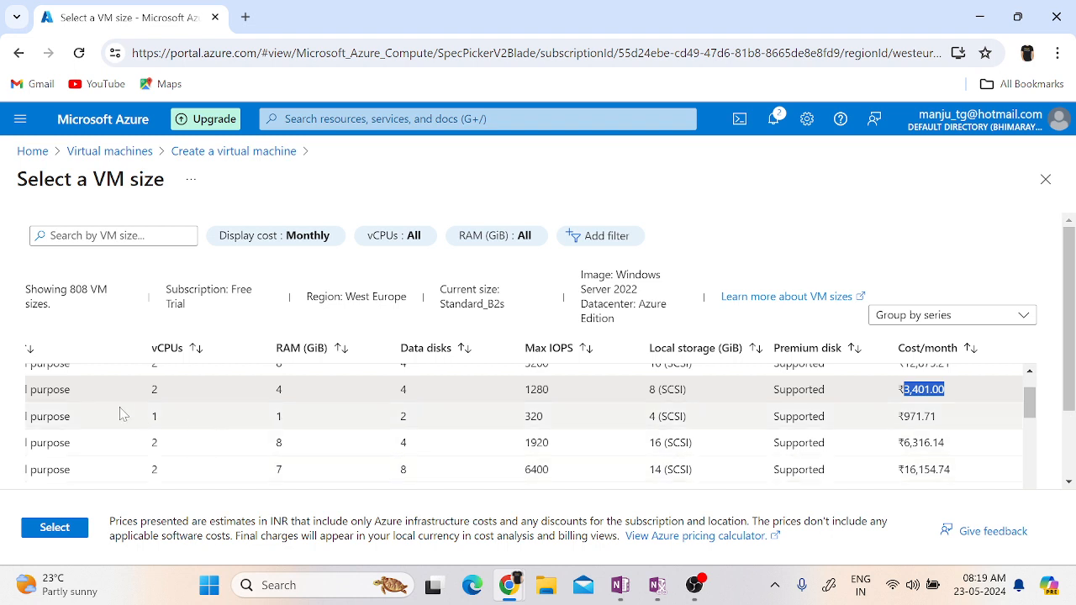
scroll(120, 413, "left", 3)
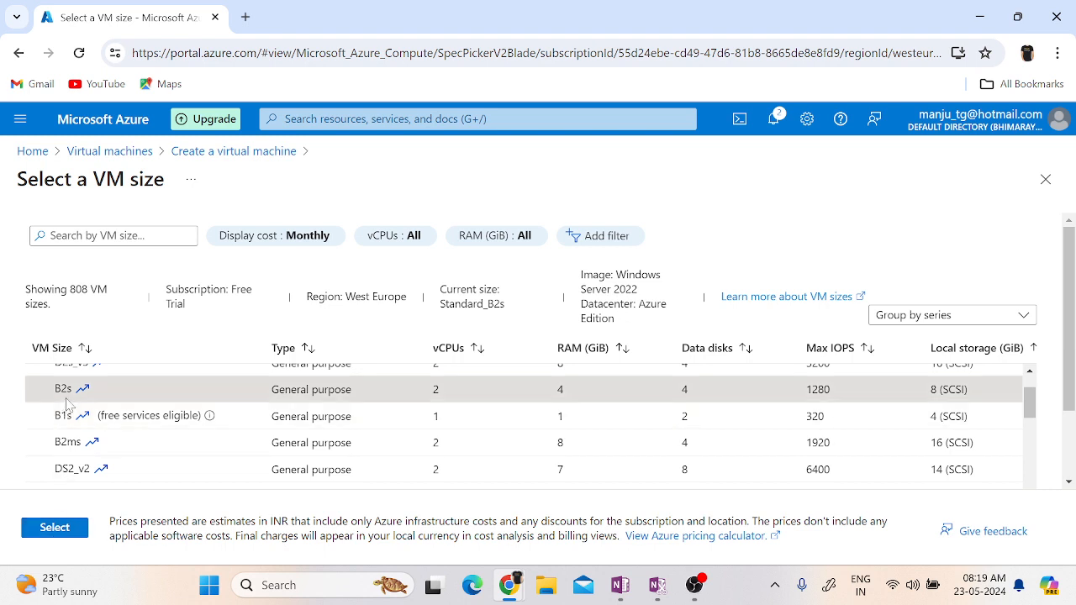
left_click(74, 528)
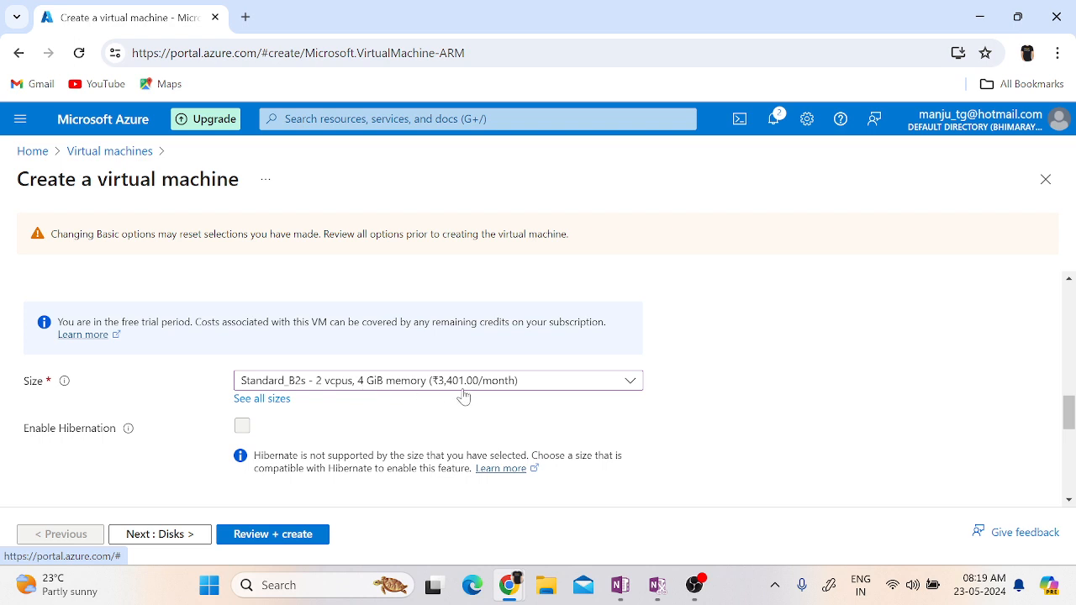
Try to set the administrator account's username to Administrator.
scroll(814, 469, "down", 2)
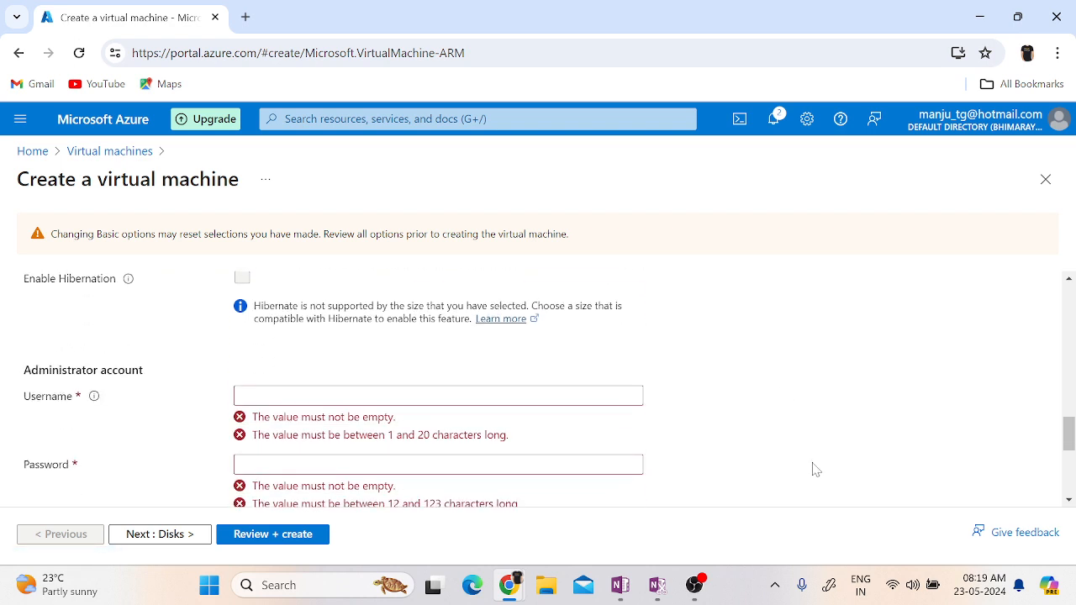
scroll(814, 469, "down", 1)
left_click(412, 297)
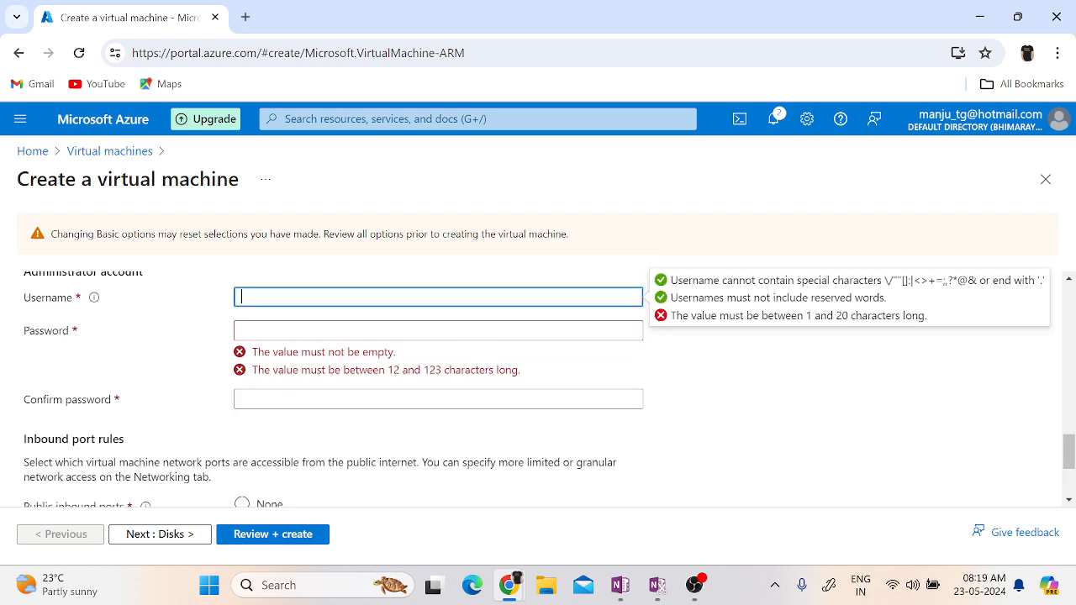
scroll(793, 441, "up", 1)
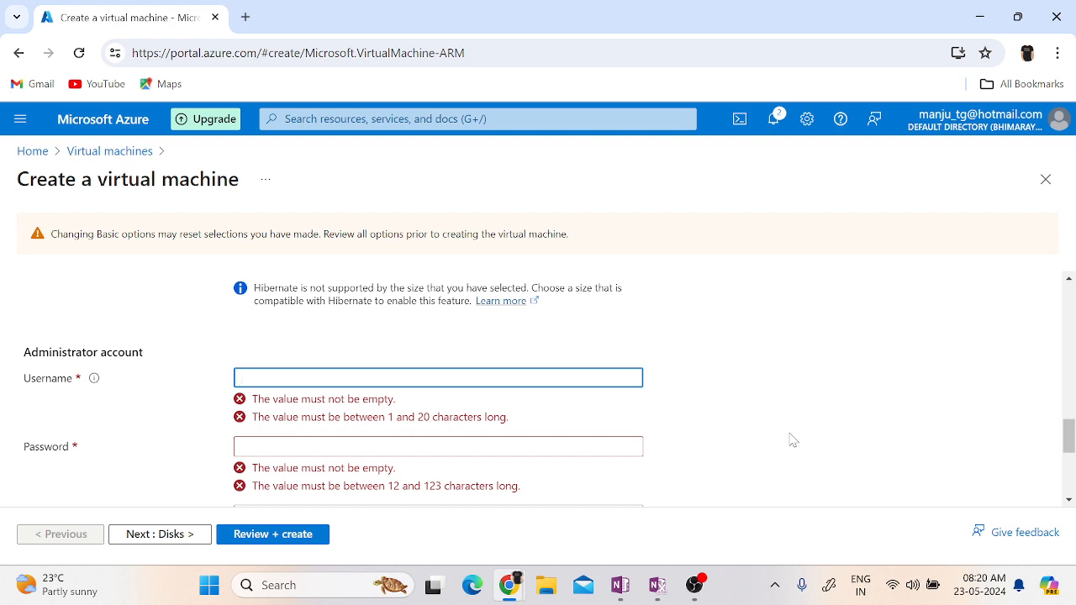
type("Administrator")
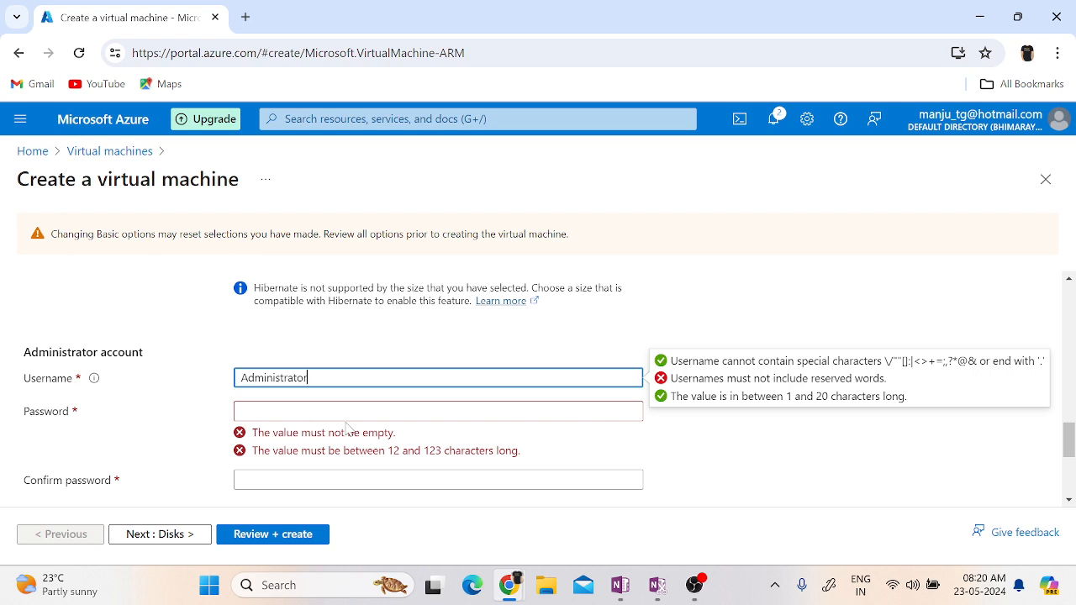
Replace the administrator account's username with Localadministator.
key("ctrl+a")
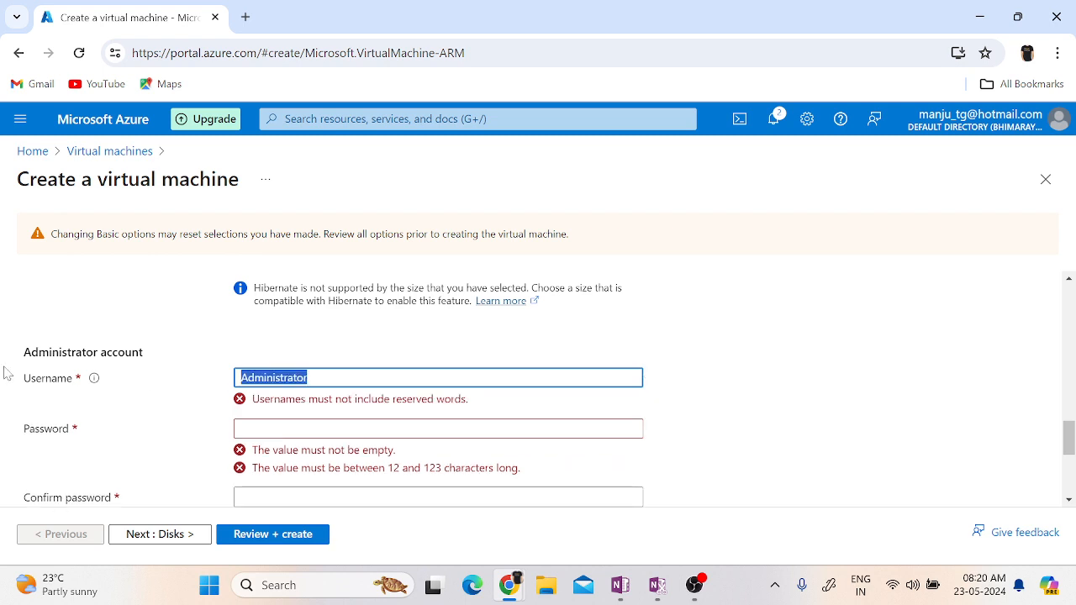
type("Local")
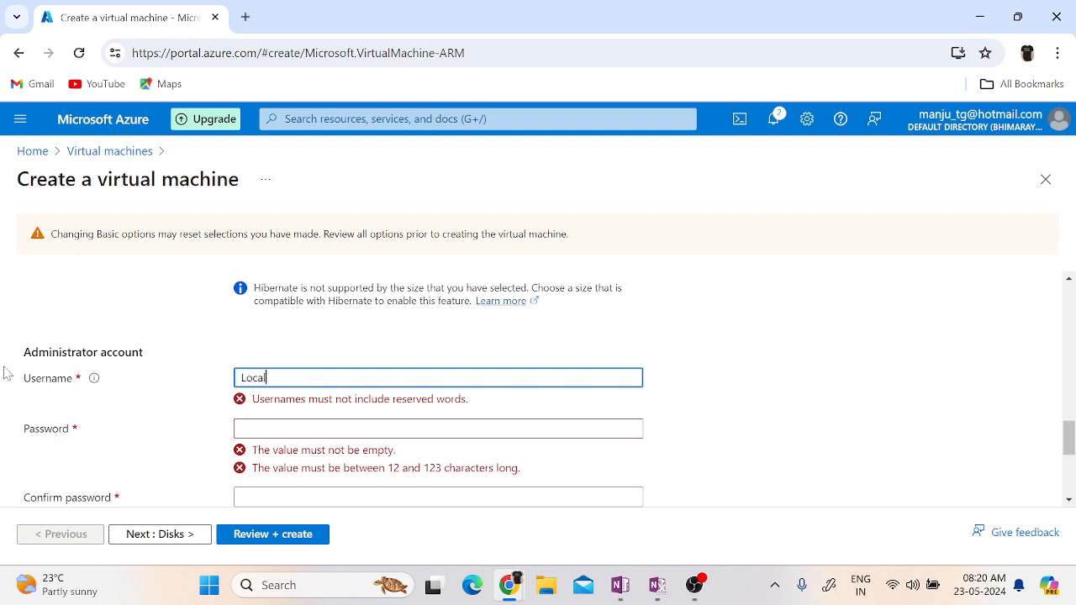
type("administator")
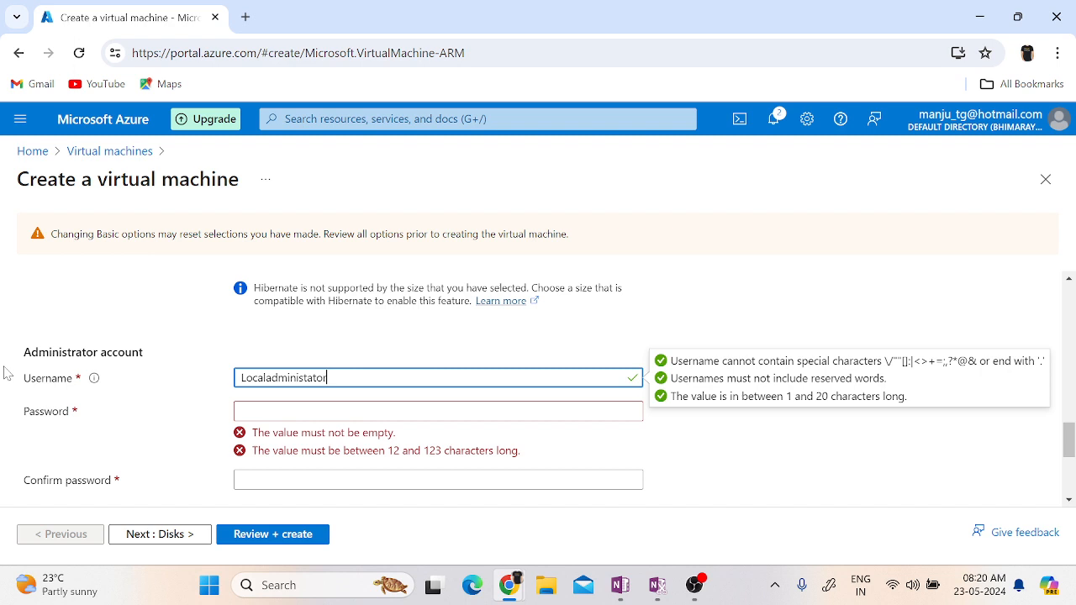
key("BackSpace")
type("r")
Enter the administrator account's password and repeat it in the confirmation field.
key("Tab")
type("••••••••••")
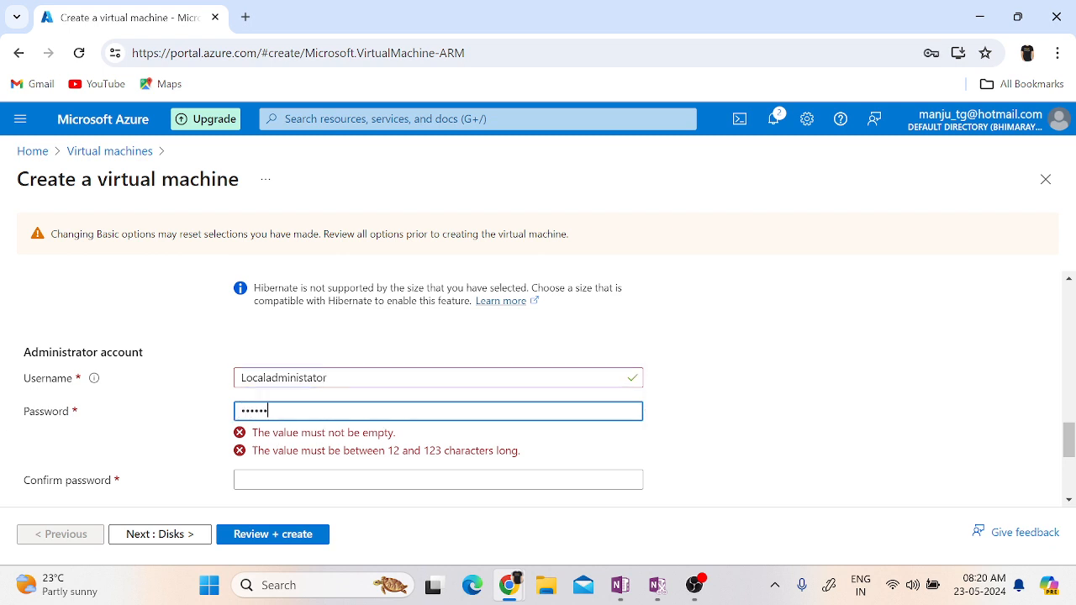
type("••")
key("Tab")
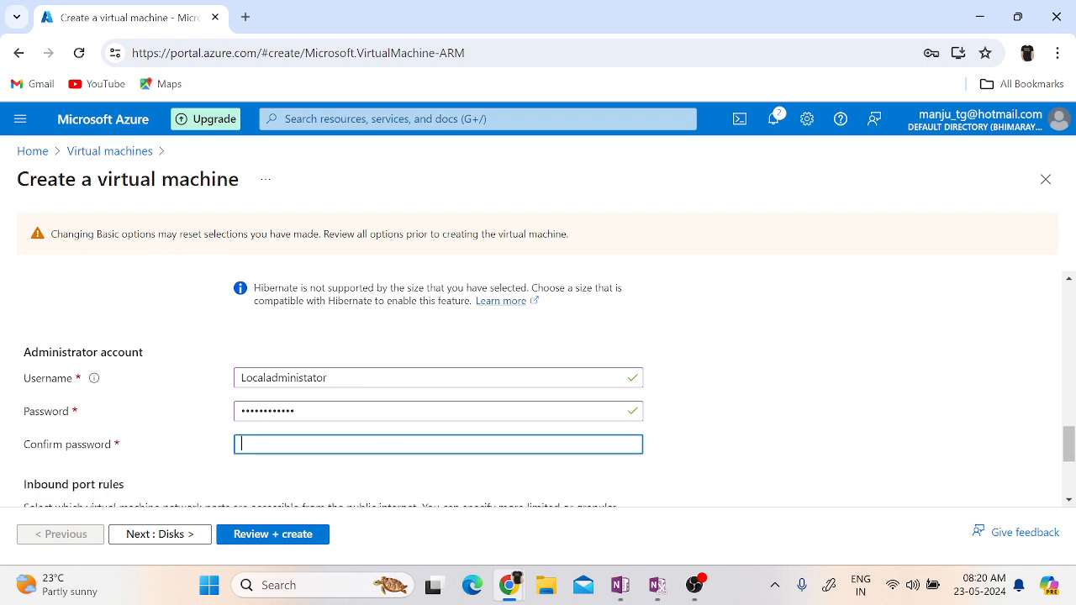
type("••••••••••••")
left_click(808, 456)
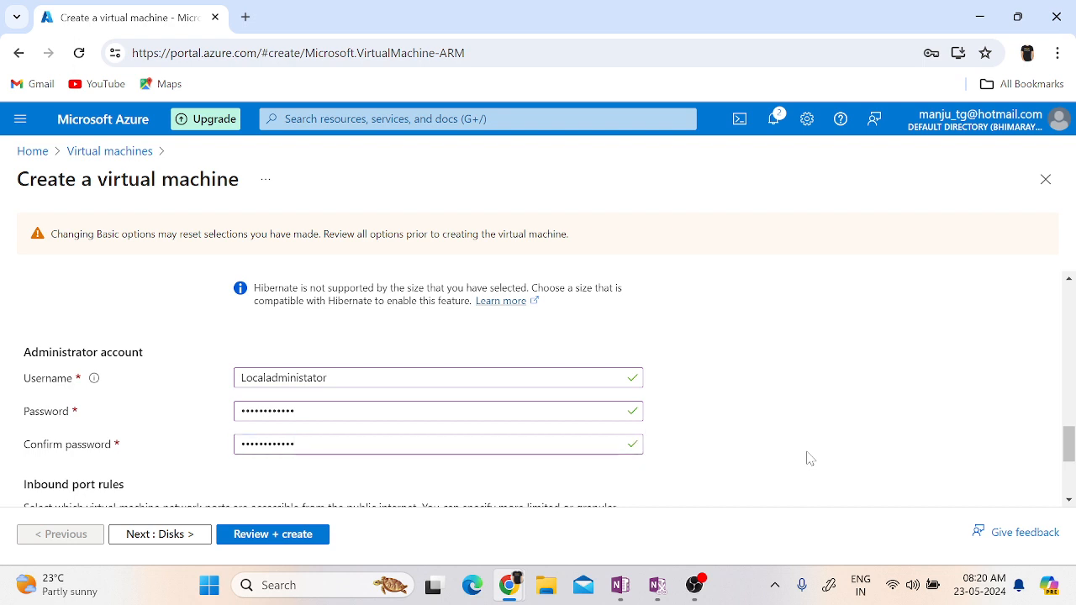
Add HTTP (80) and HTTPS (443) to the allowed public inbound ports alongside RDP (3389), and continue to the disk settings.
scroll(807, 457, "down", 1)
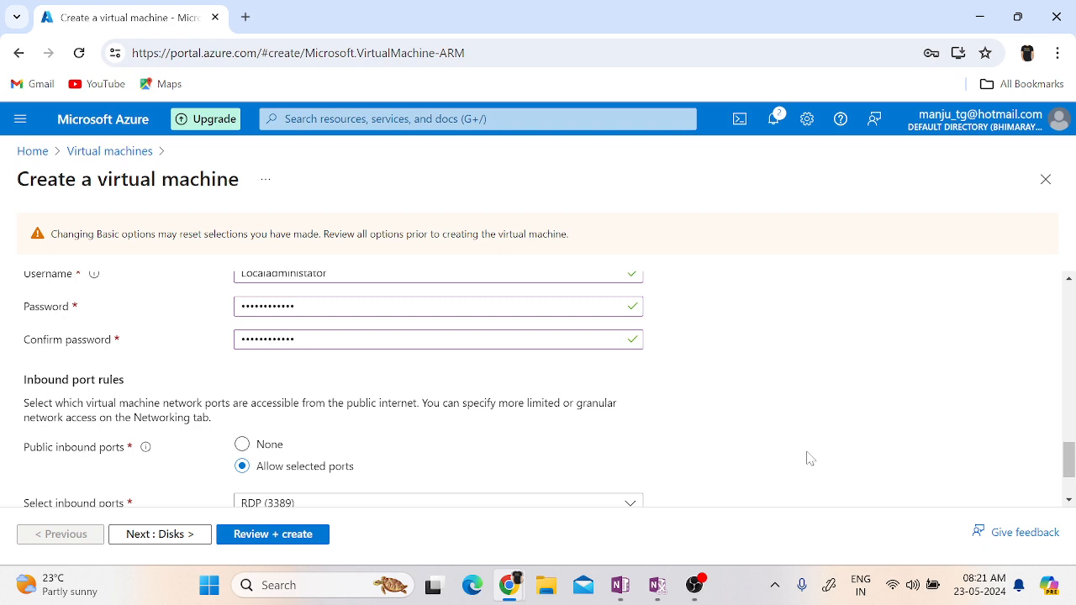
scroll(789, 463, "down", 1)
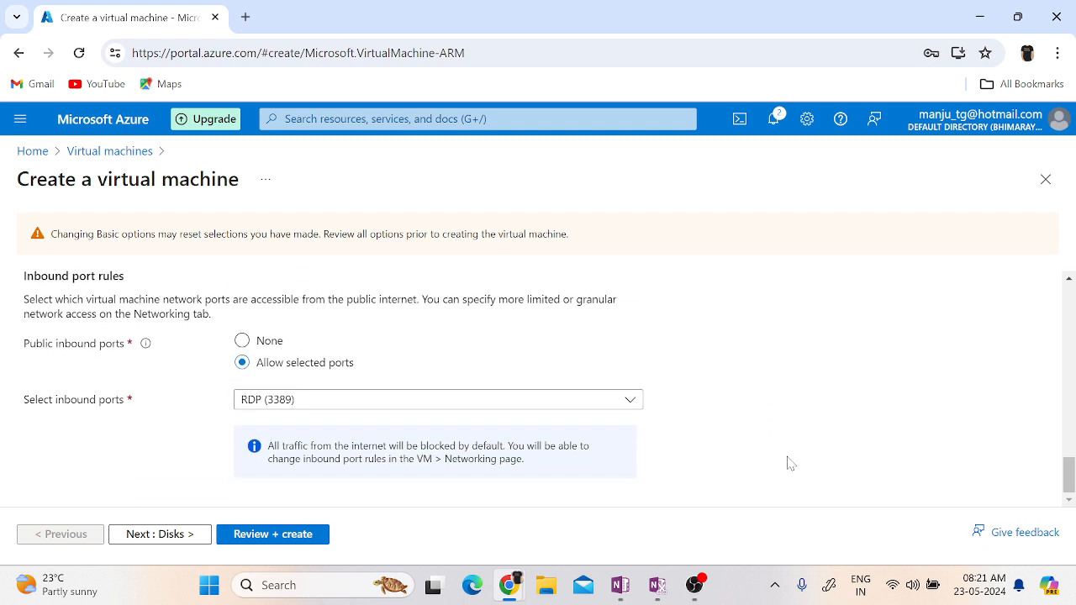
scroll(789, 463, "up", 1)
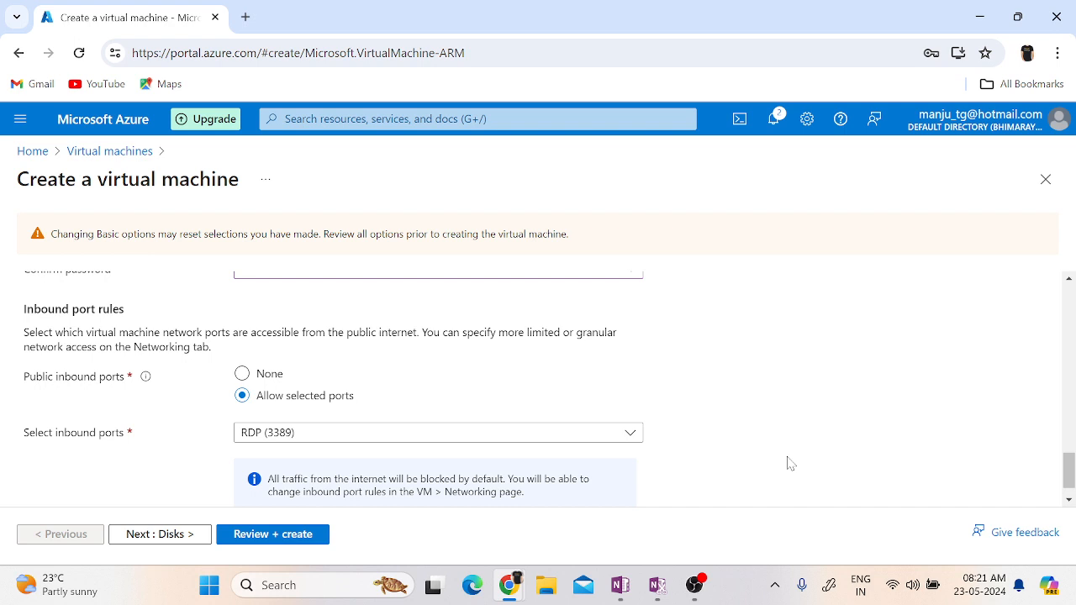
scroll(788, 464, "down", 1)
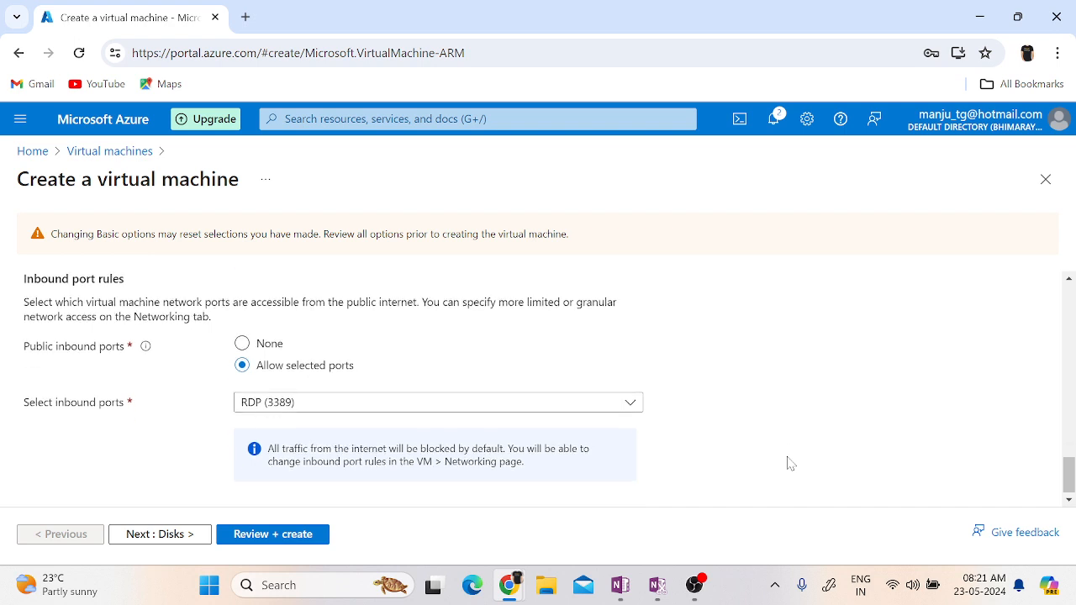
left_click(293, 409)
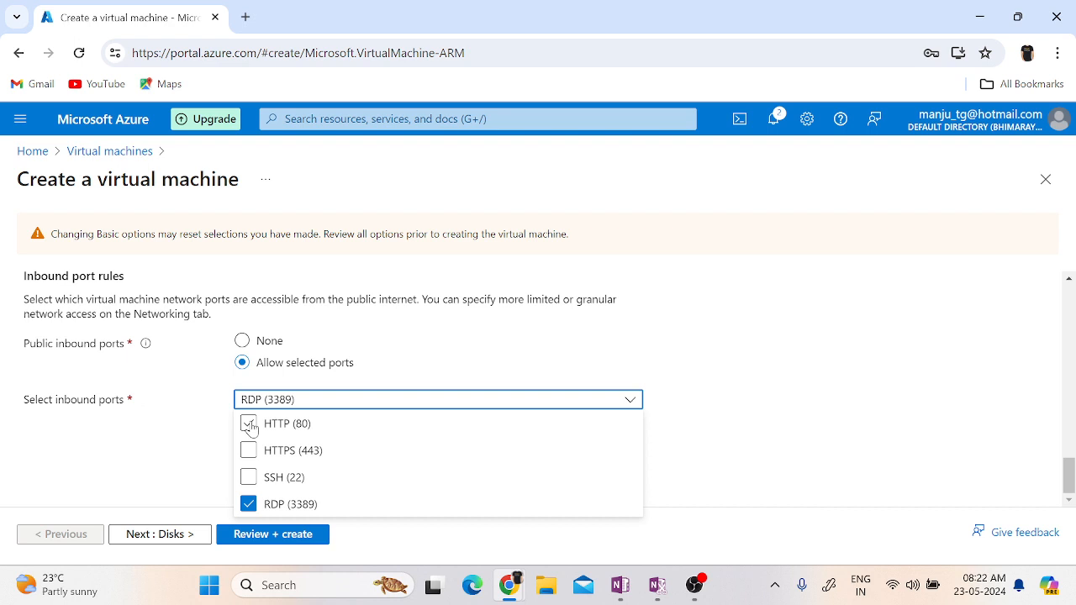
left_click(250, 427)
left_click(250, 454)
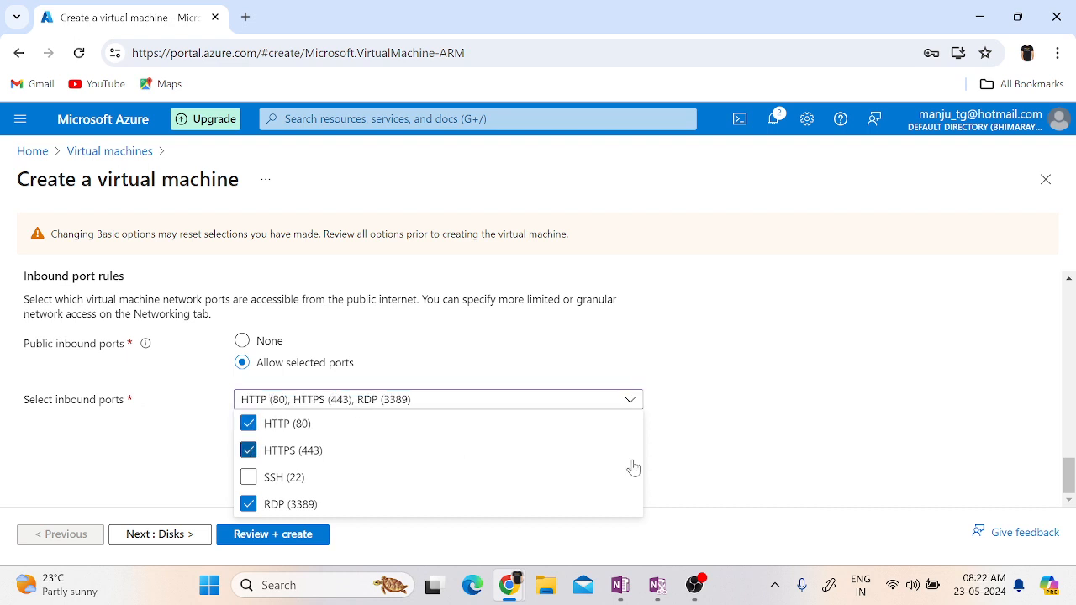
left_click(729, 468)
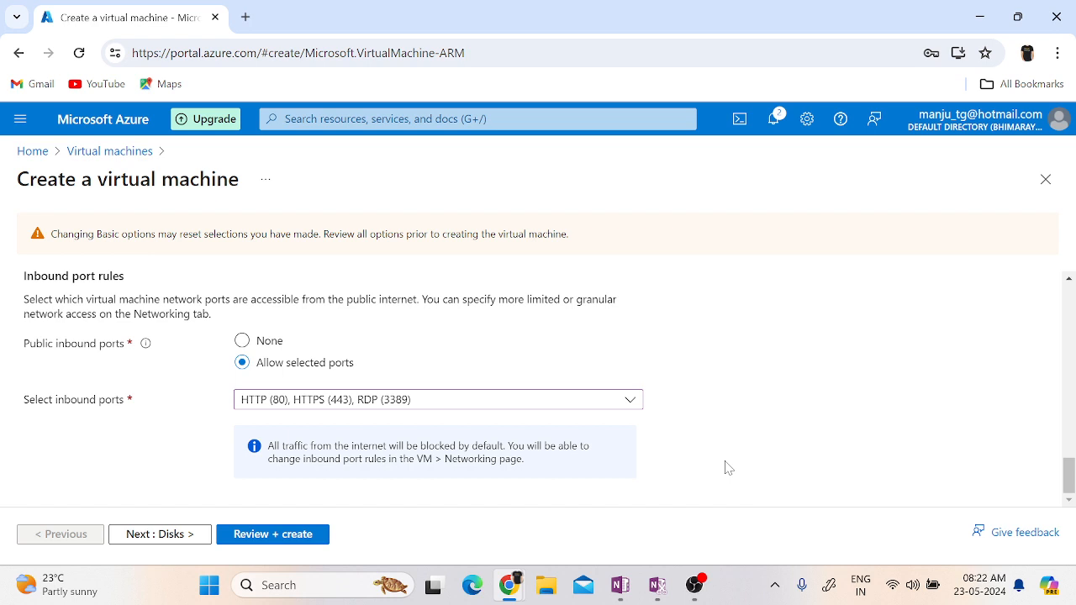
left_click(183, 543)
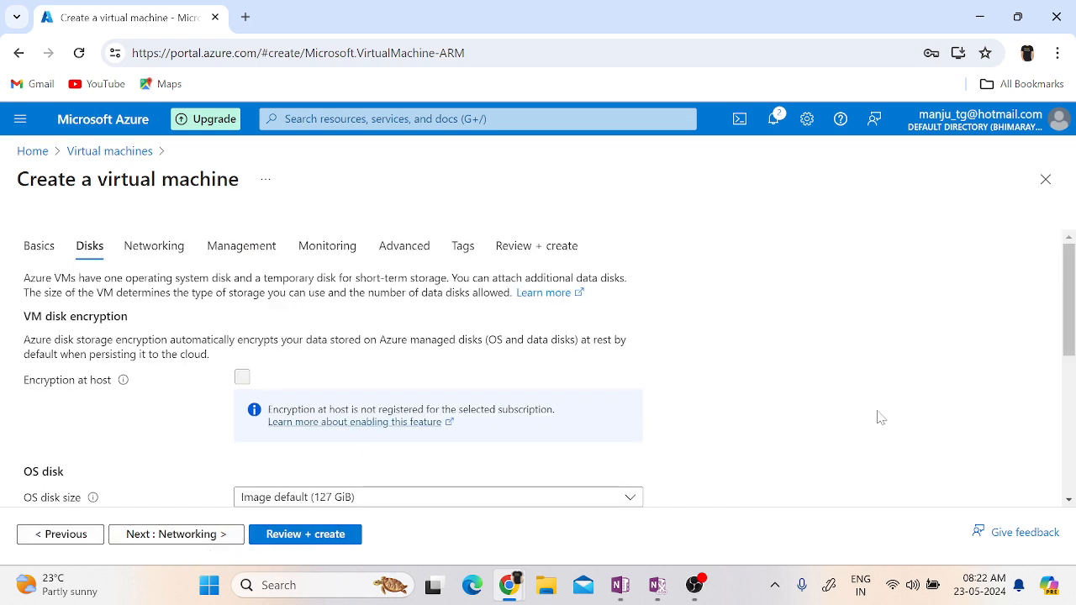
Review the OS disk settings and the available locally-redundant and zone-redundant OS disk types, keeping the current selection.
scroll(877, 418, "down", 2)
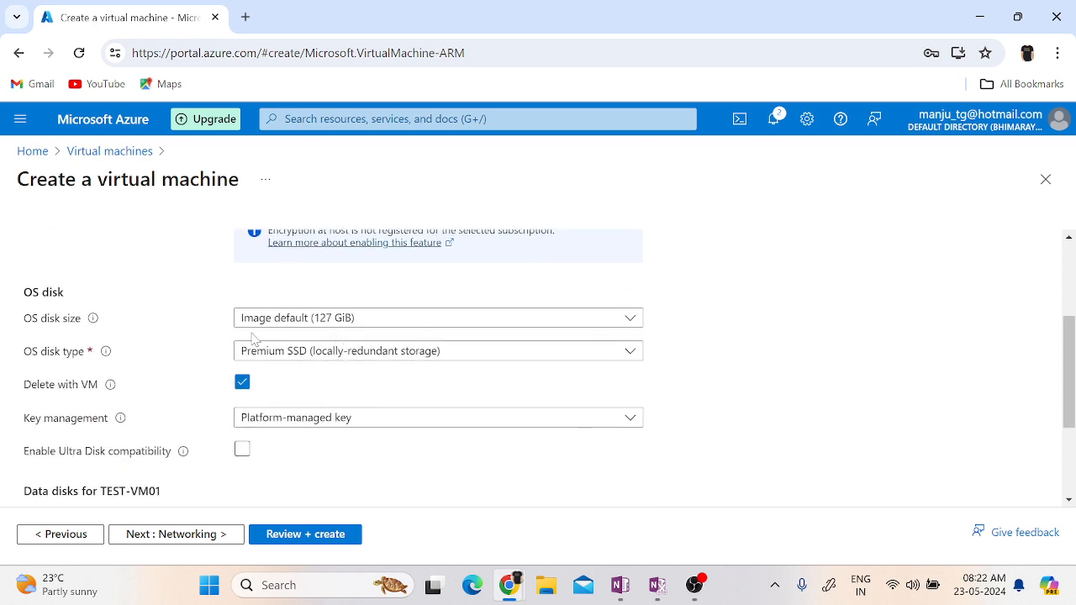
scroll(709, 416, "down", 2)
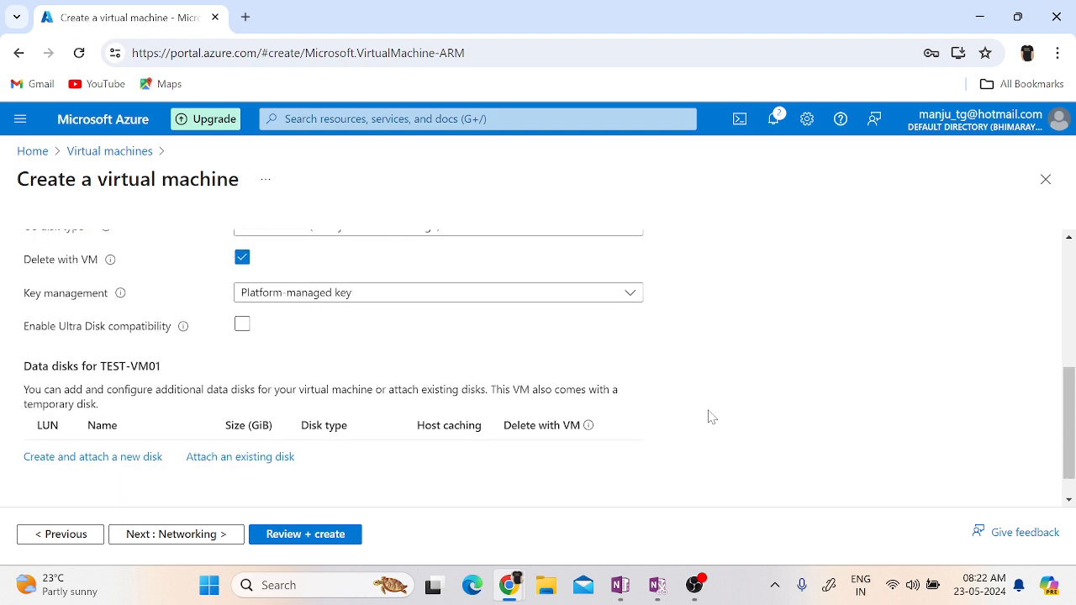
scroll(709, 416, "up", 2)
left_click(496, 363)
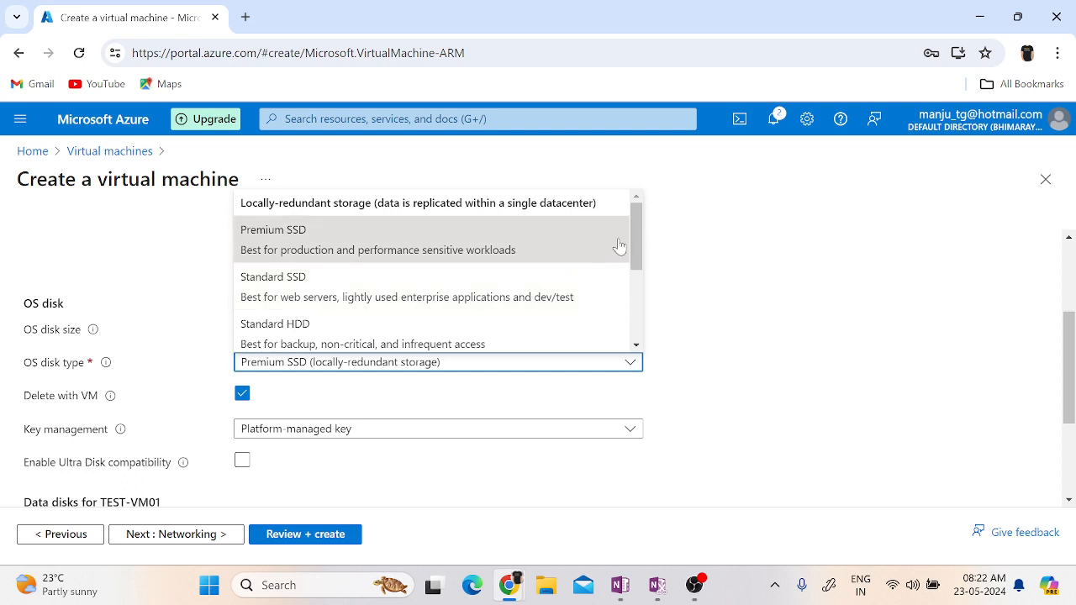
left_click_drag(636, 236, 647, 336)
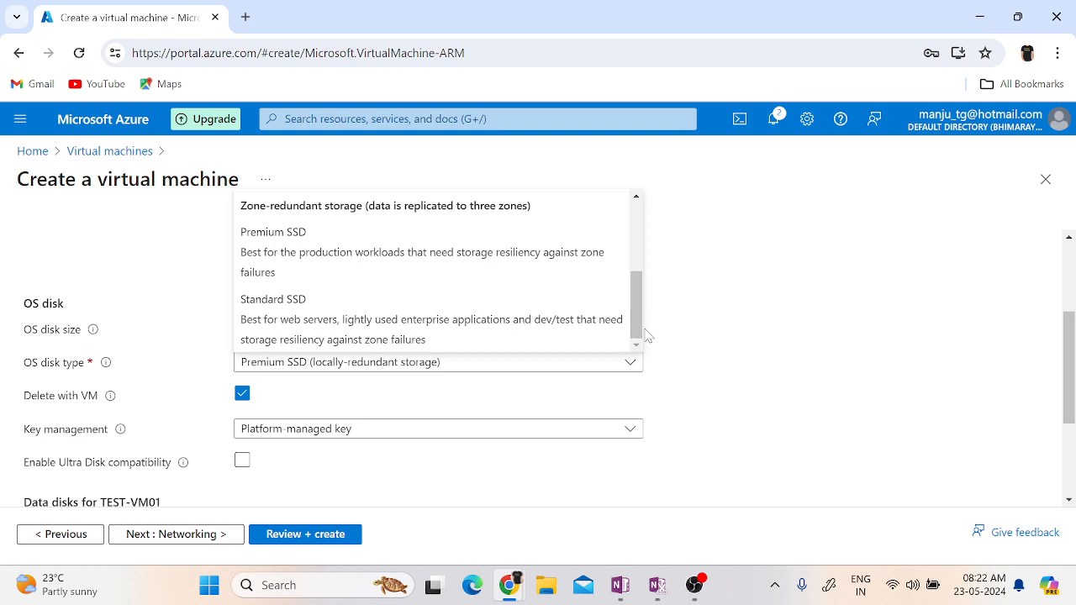
left_click(796, 406)
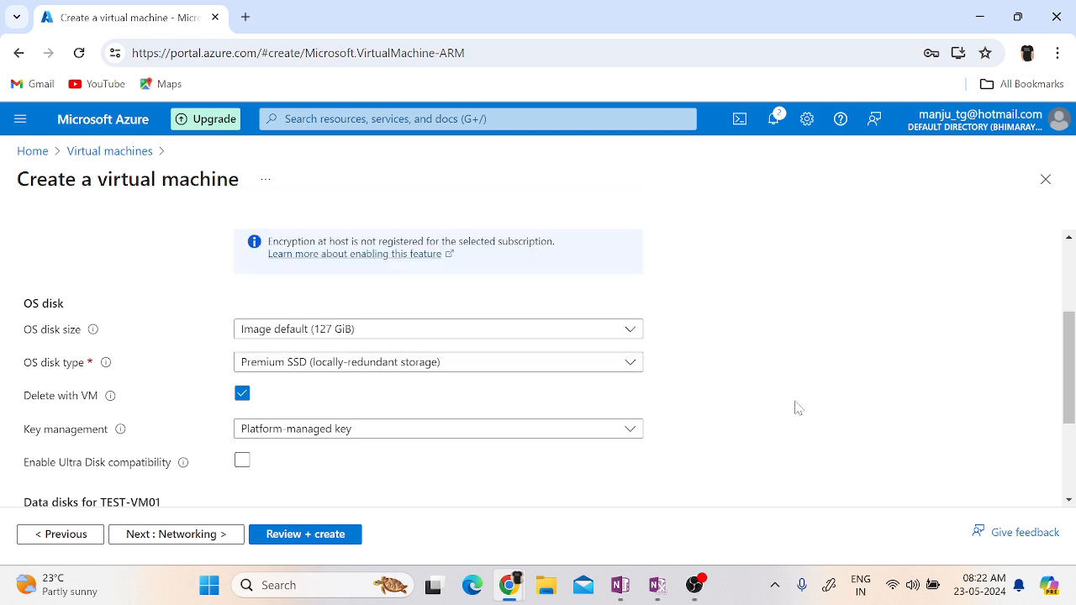
Look at the form for creating and attaching a new data disk, and close it without adding one.
scroll(797, 407, "down", 2)
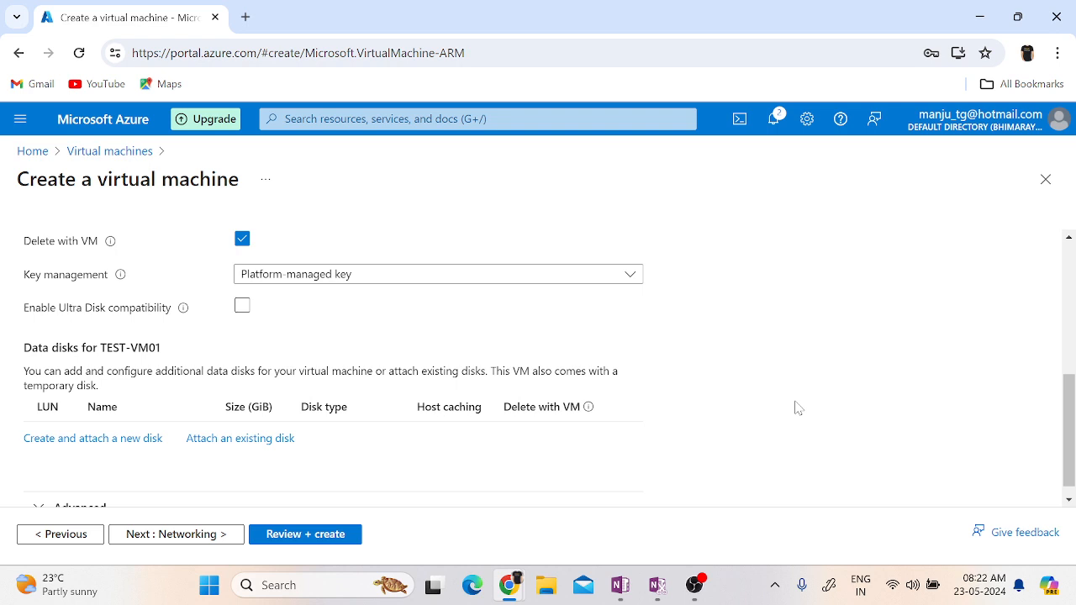
left_click(106, 446)
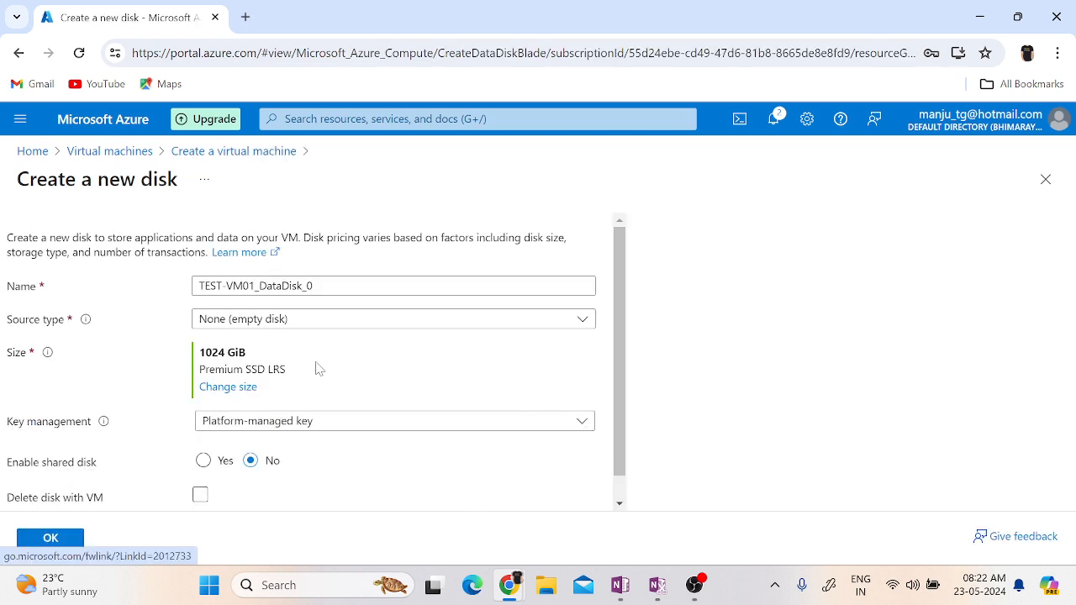
left_click(1045, 181)
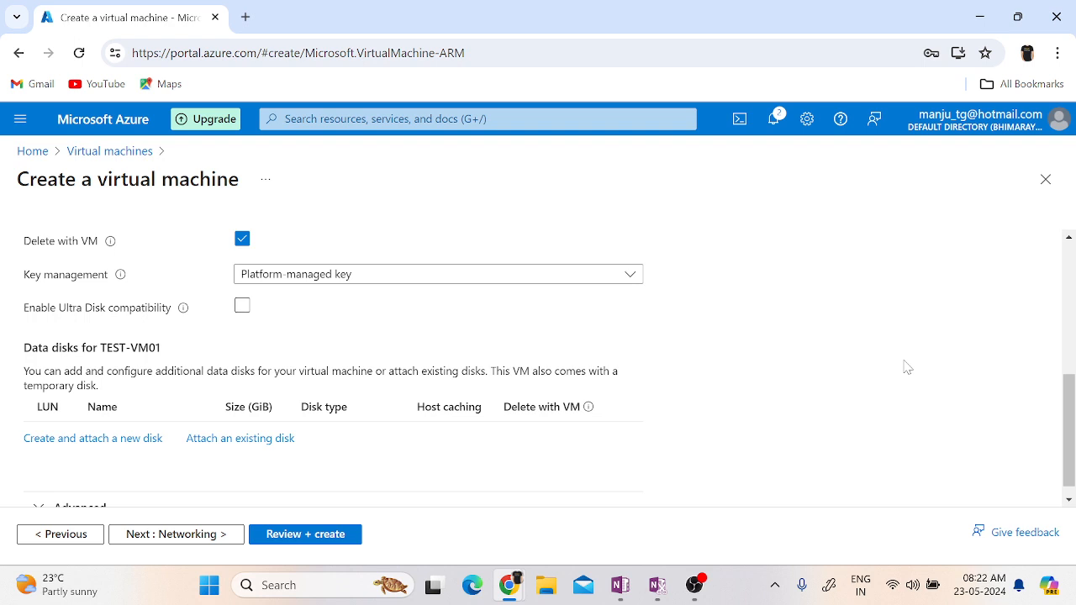
Continue to the networking settings and check the available virtual networks, keeping VNET01.
scroll(886, 411, "down", 1)
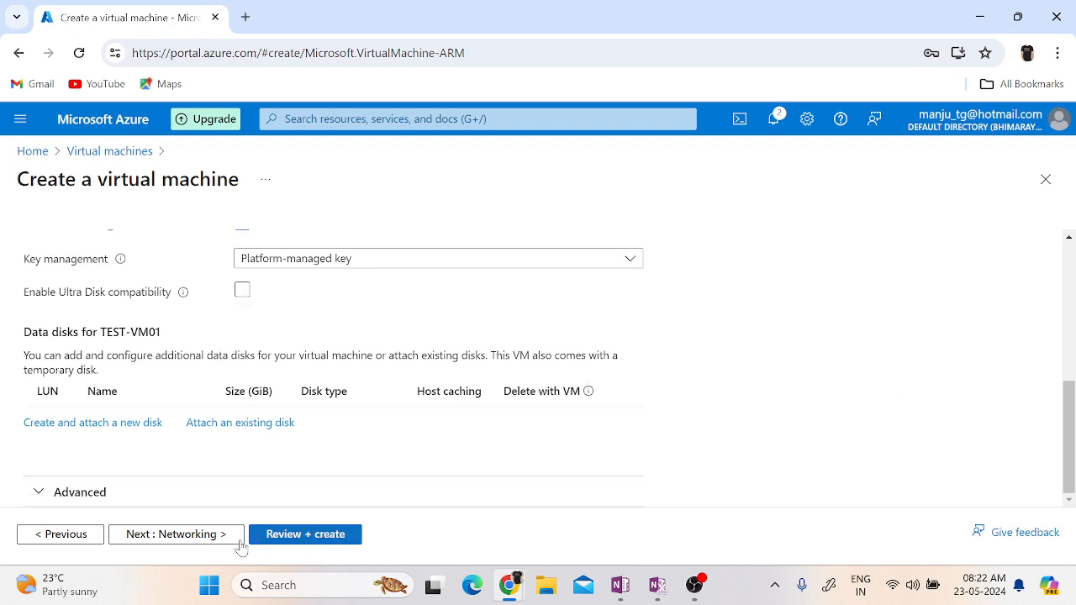
left_click(187, 546)
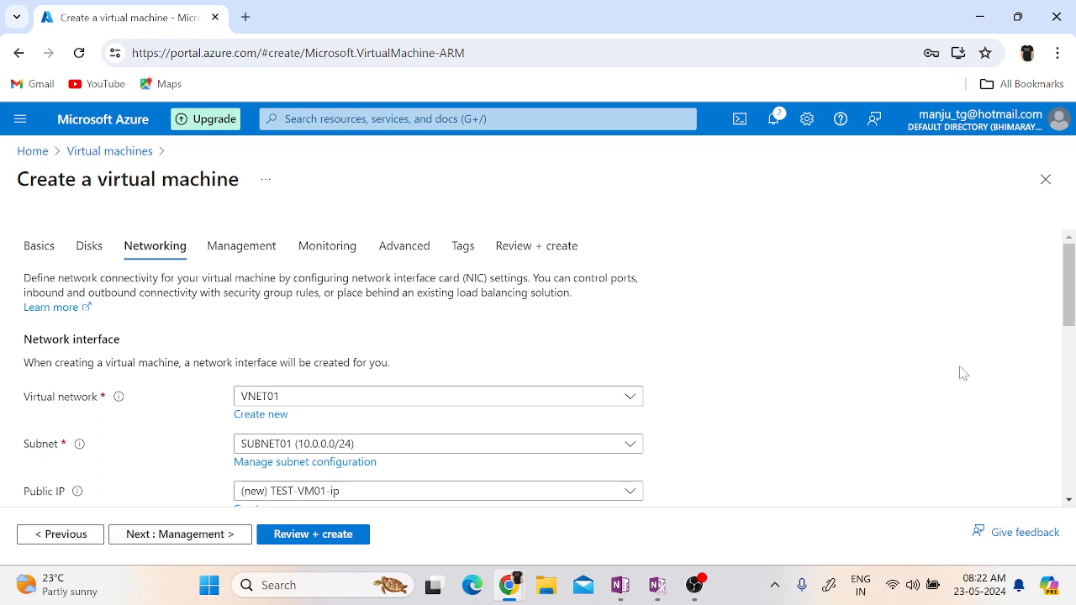
scroll(963, 373, "down", 3)
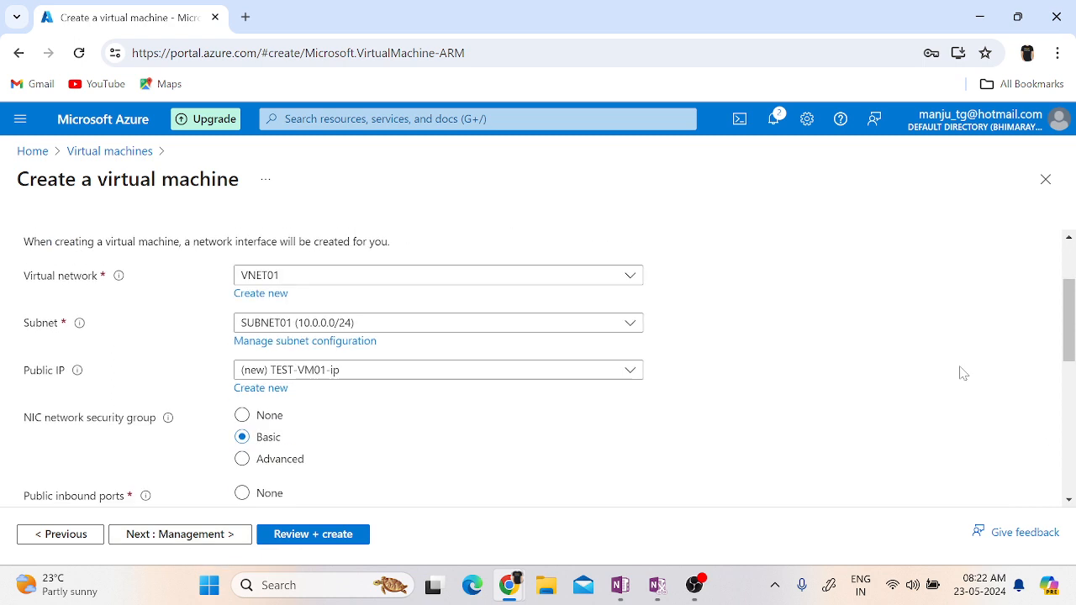
left_click(336, 283)
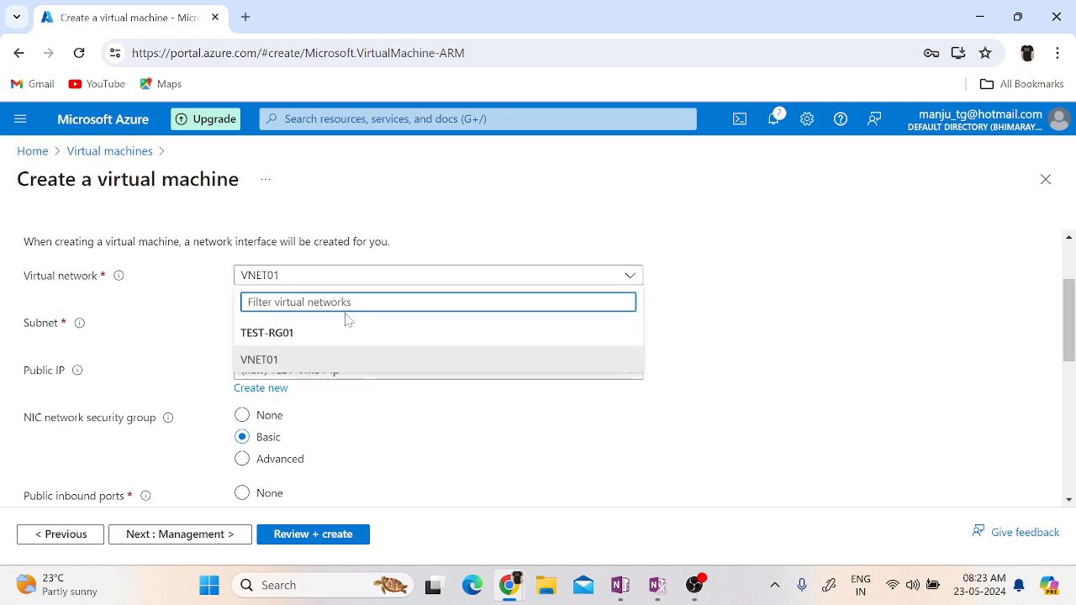
left_click(599, 515)
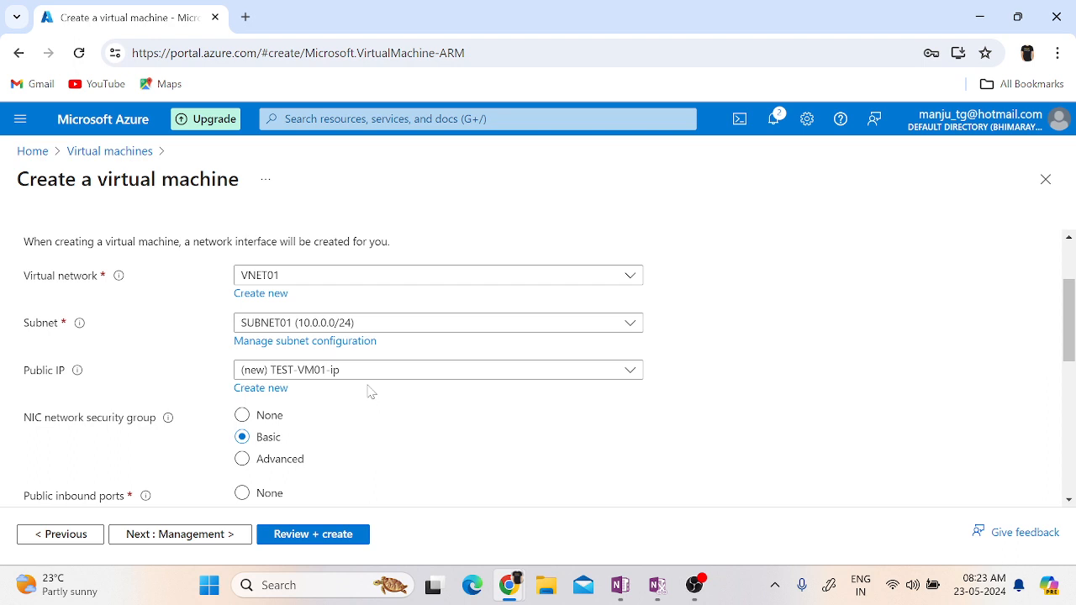
Create a new public IP address named TEST-VM01-PIP01 for the virtual machine, keeping the other default options.
left_click(277, 395)
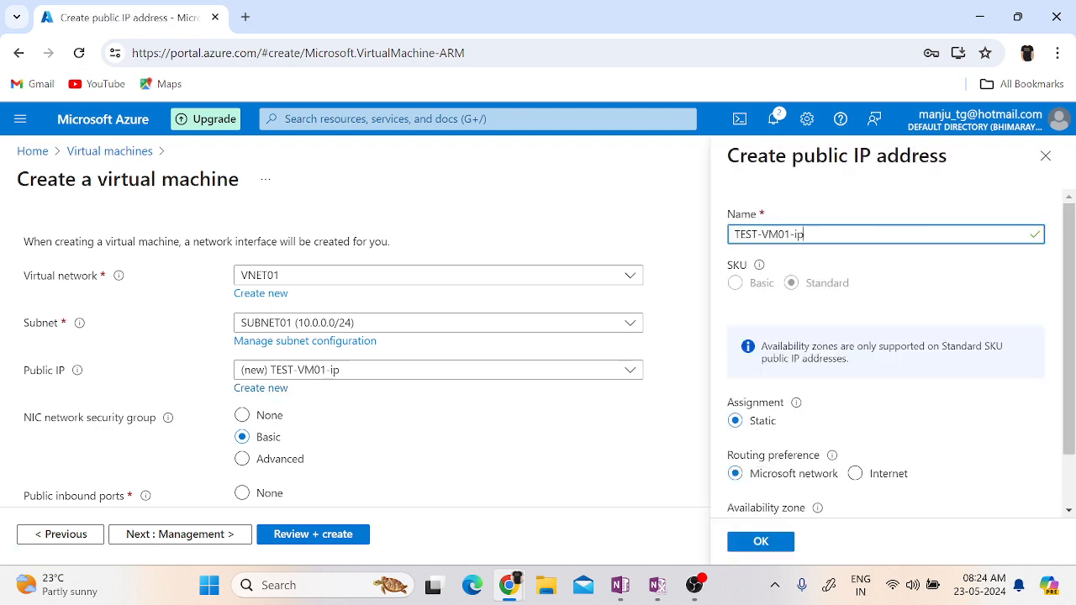
double_click(798, 234)
type("PIP01")
scroll(937, 440, "down", 2)
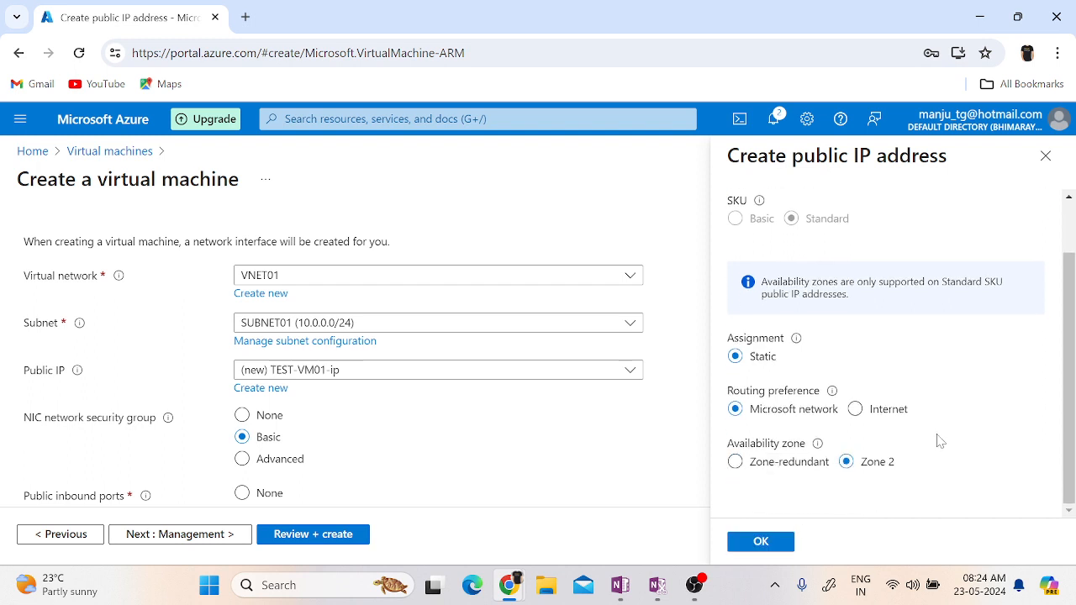
left_click(769, 542)
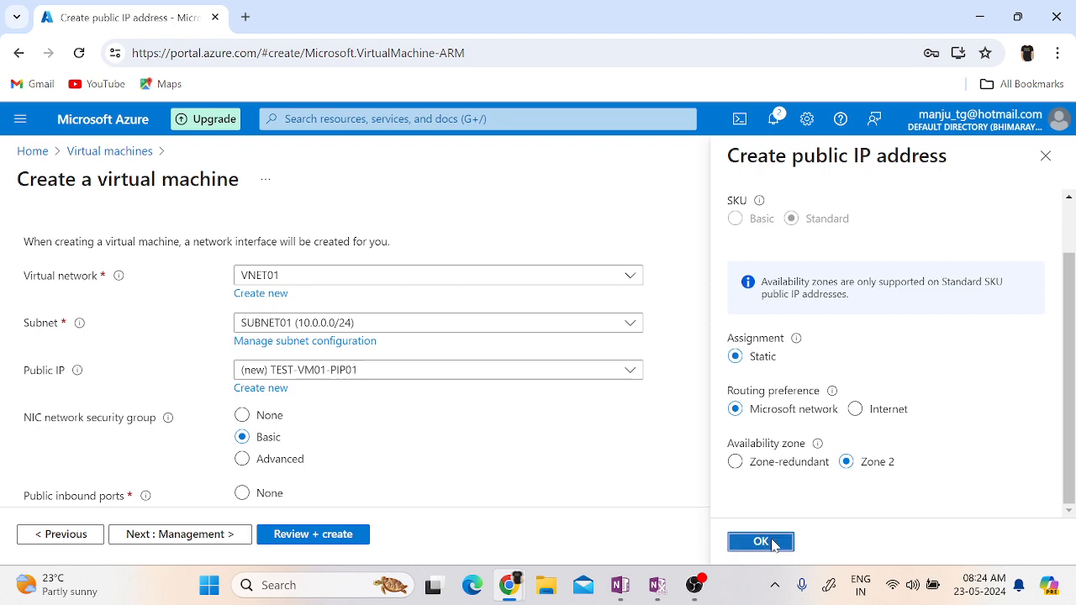
Keep the remaining networking, management, monitoring and advanced defaults, and proceed to the tag settings.
scroll(577, 467, "down", 3)
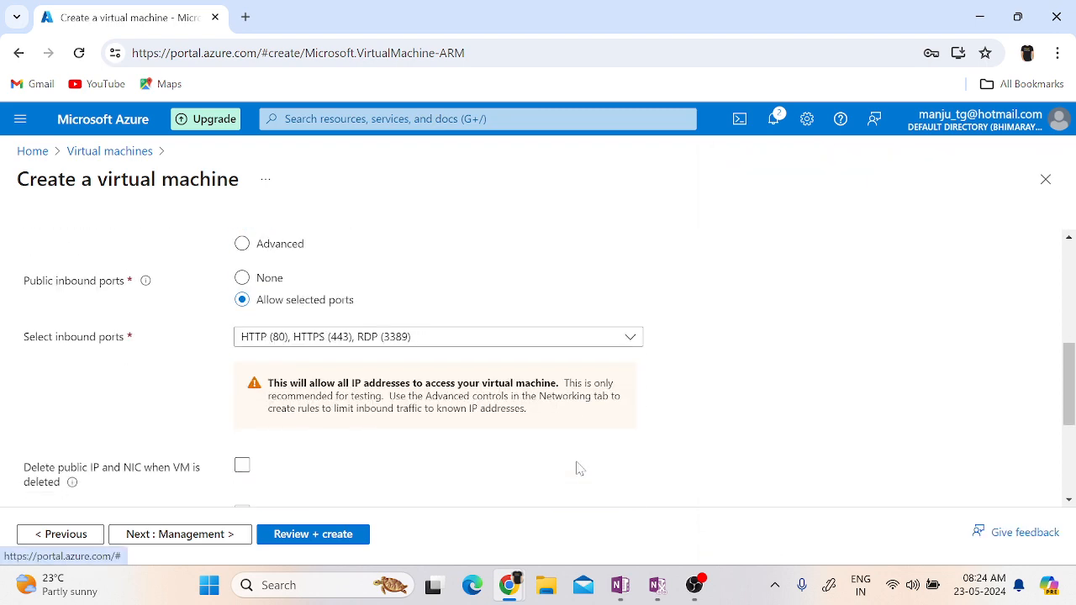
scroll(577, 467, "down", 3)
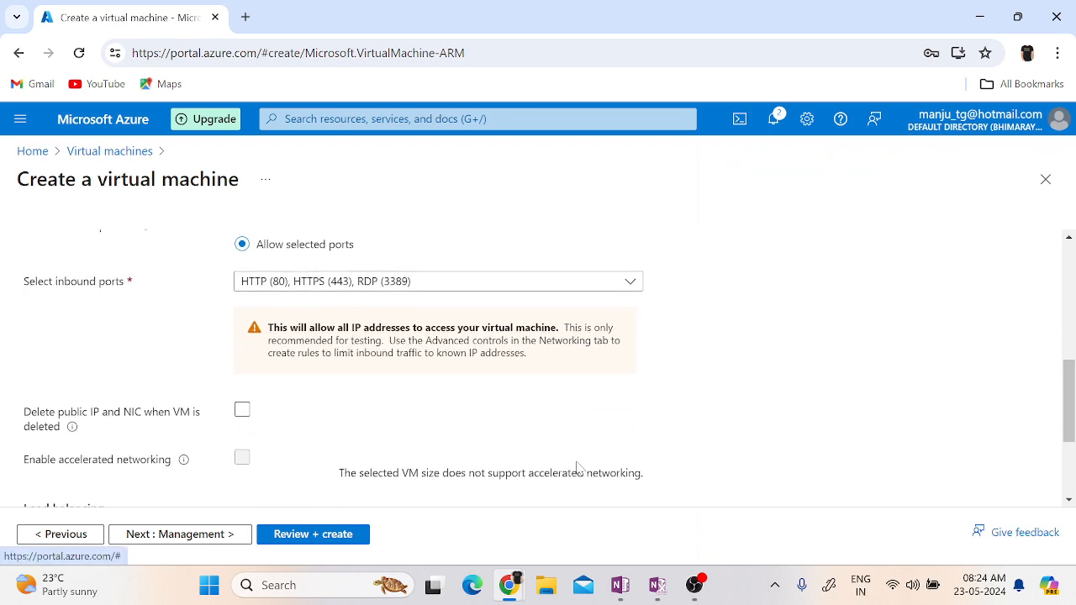
left_click(171, 536)
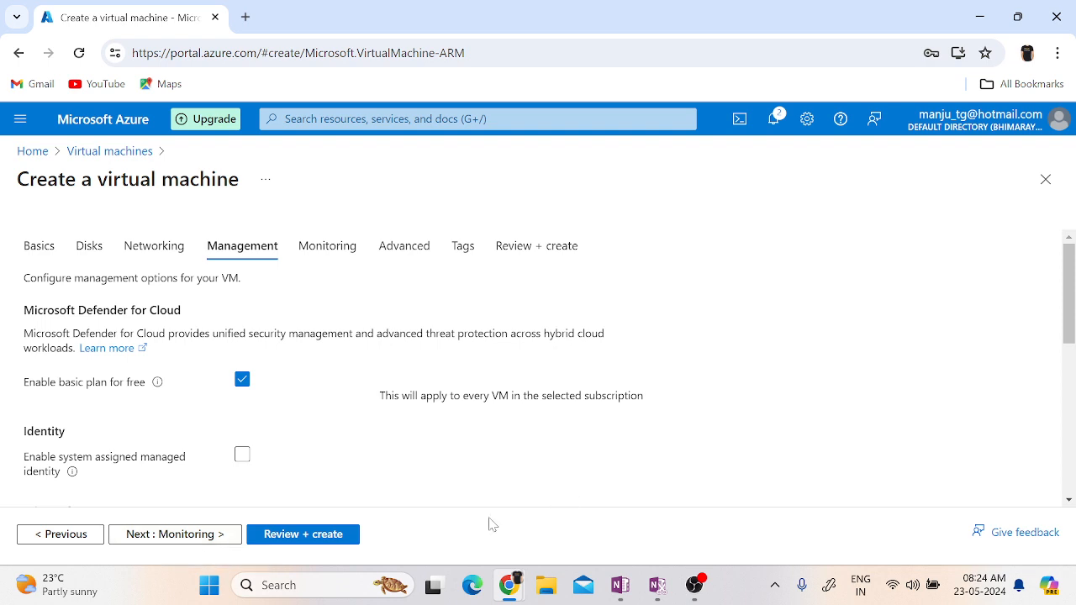
left_click(153, 545)
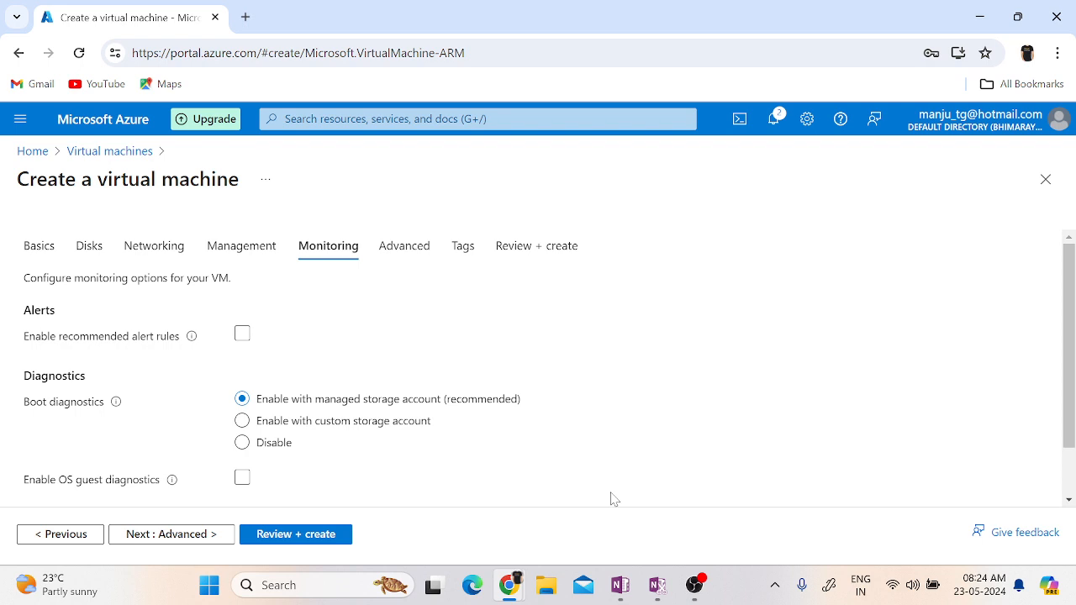
left_click(192, 538)
left_click(190, 539)
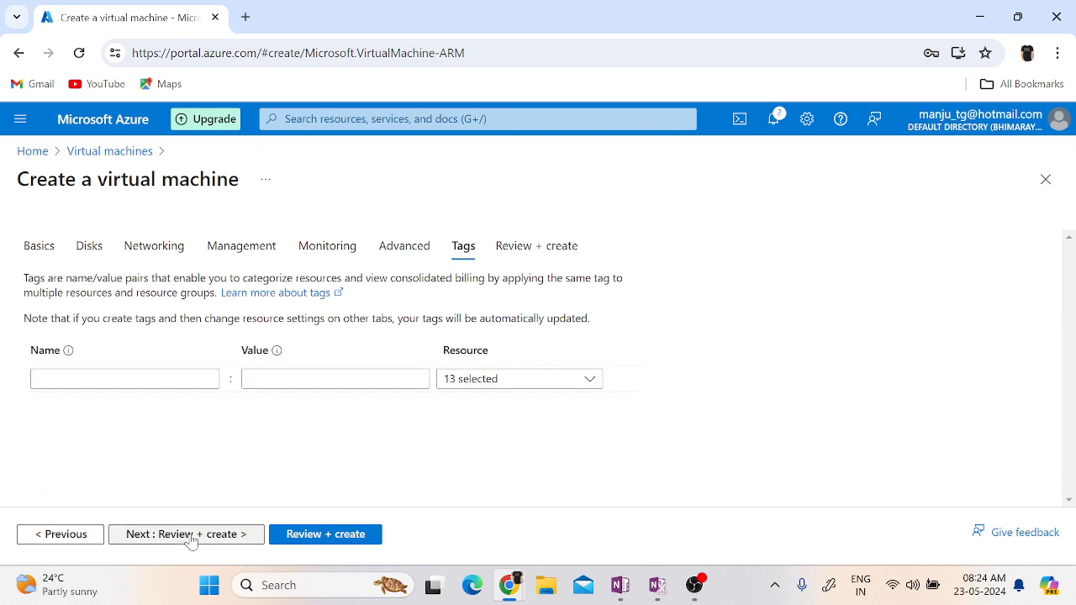
Add an Application tag with the value ecom.
left_click(125, 379)
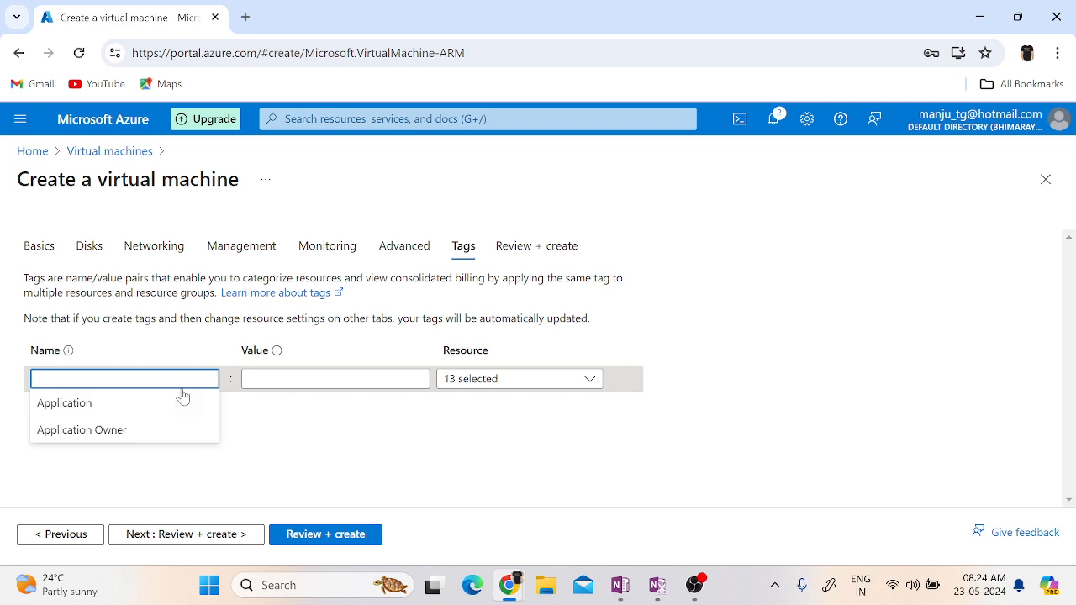
left_click(147, 416)
key("Tab")
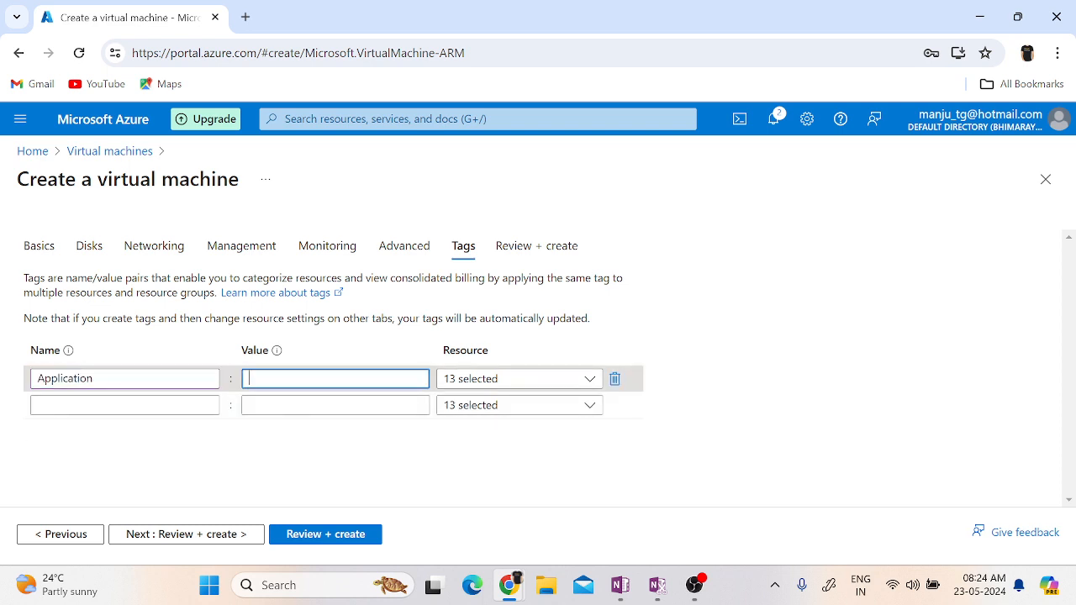
left_click(298, 416)
key("Tab")
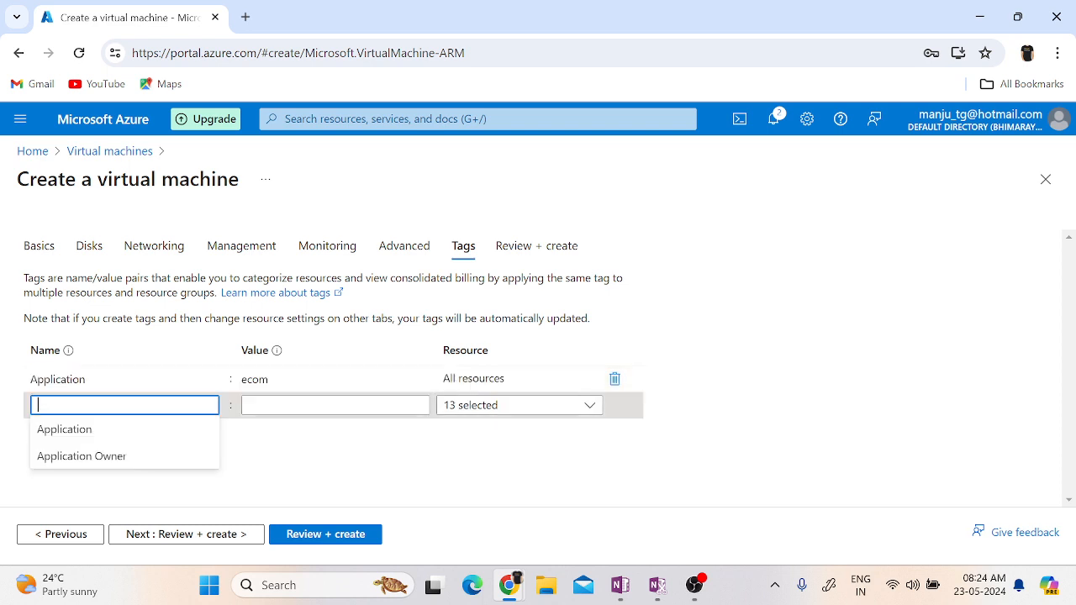
Add an Application Owner tag with the owner's name as its value.
left_click(144, 457)
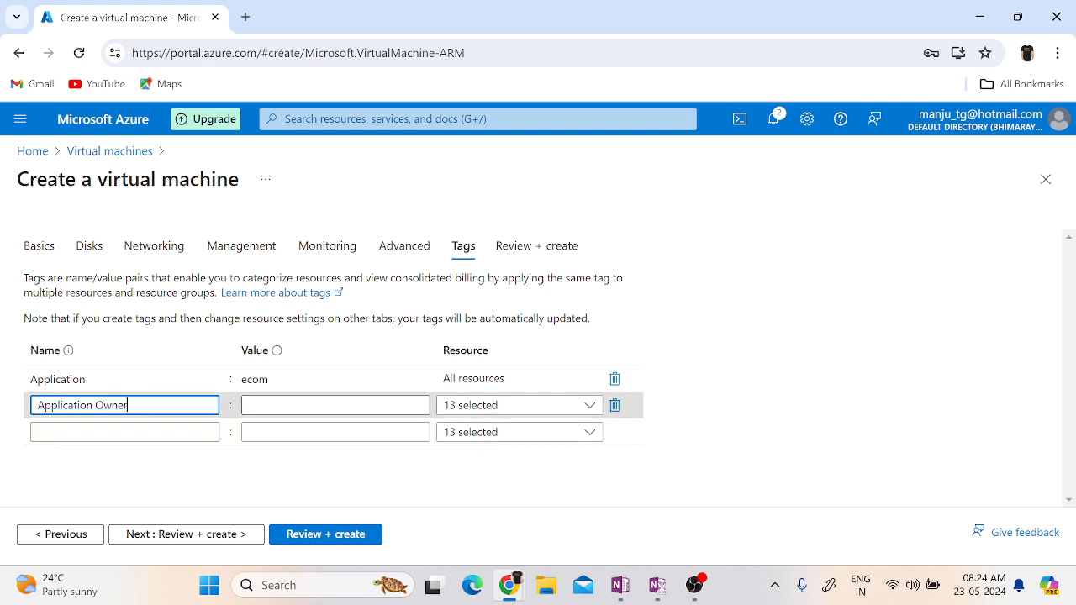
key("Tab")
left_click(284, 432)
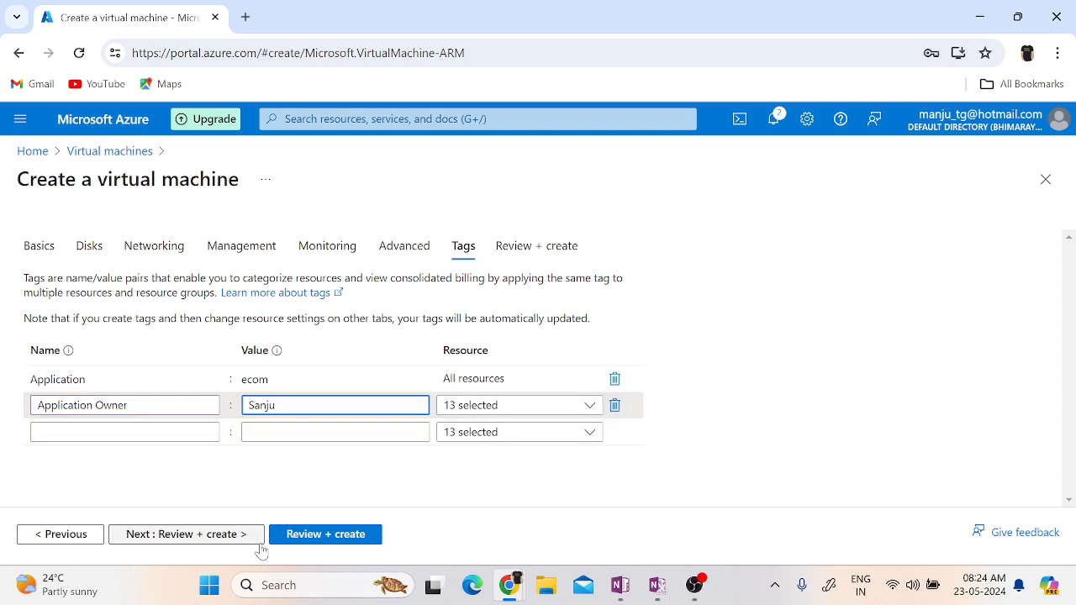
Run the final validation of the virtual machine configuration and start its creation.
left_click(186, 535)
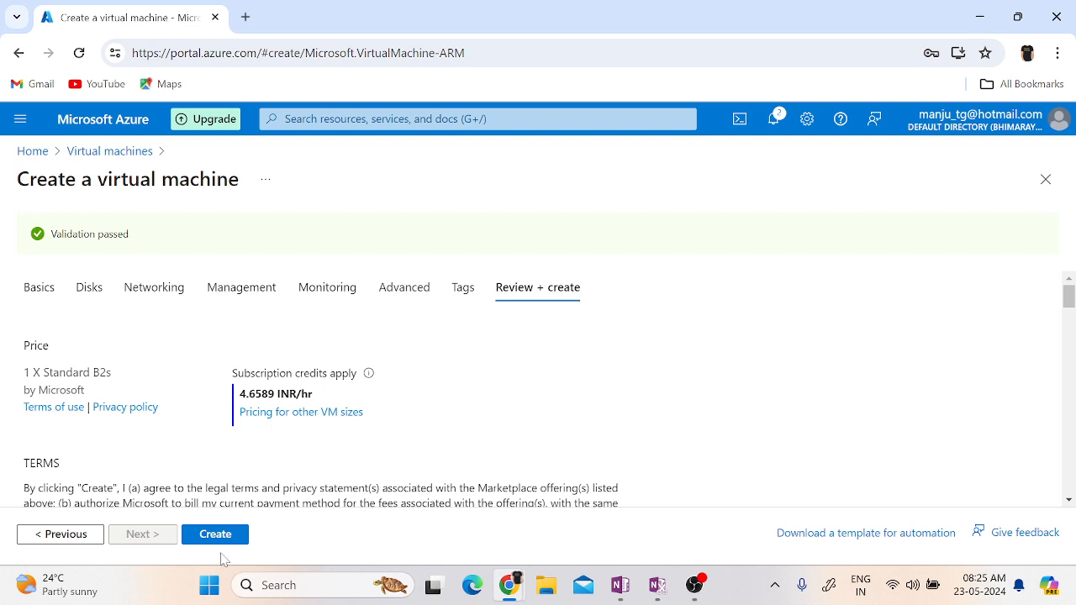
triple_click(89, 251)
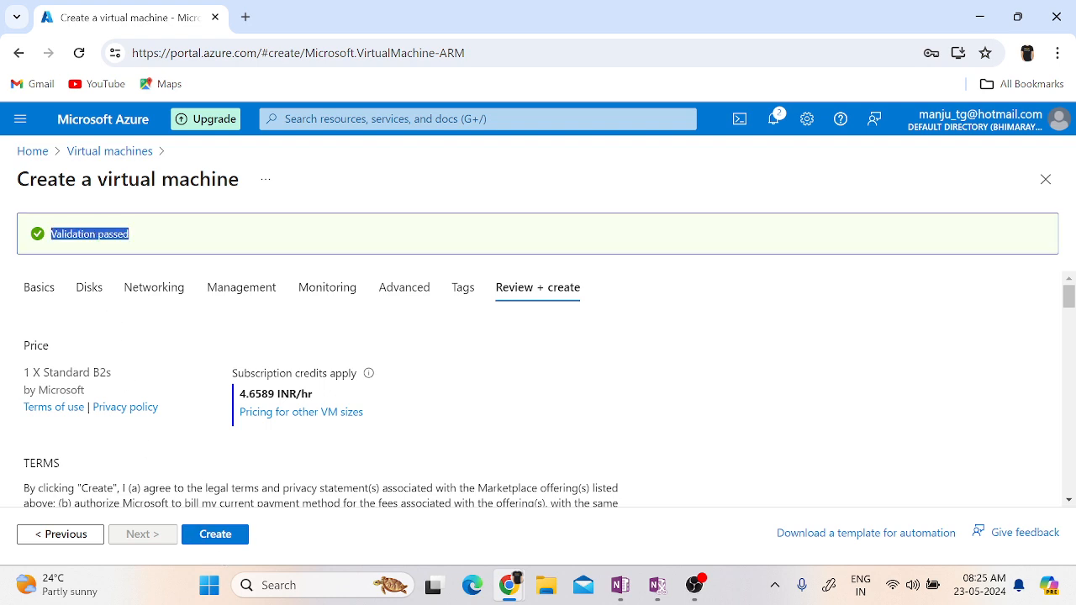
left_click(211, 535)
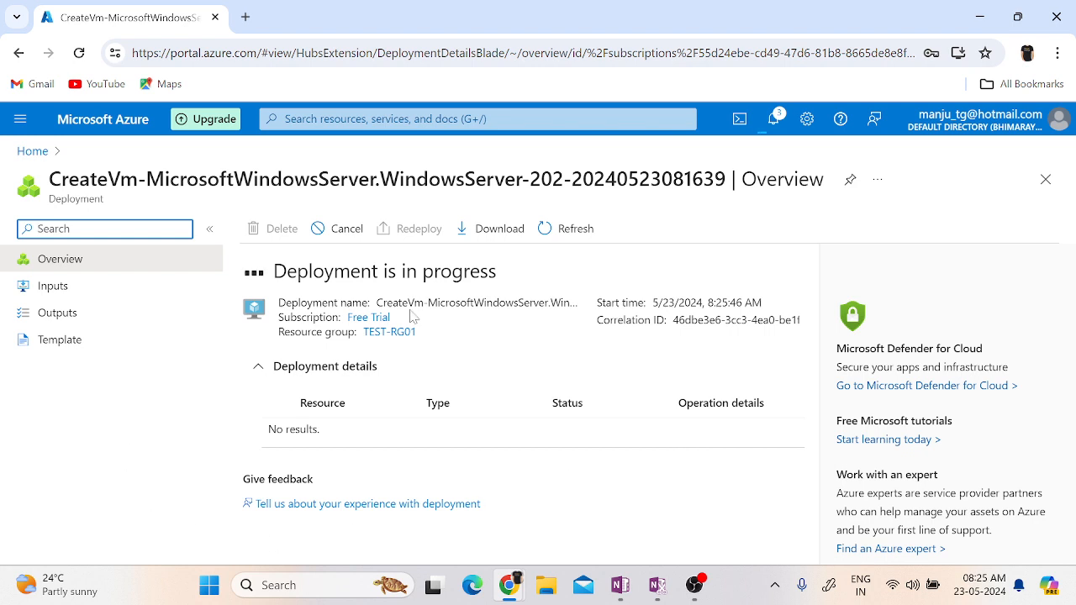
Duplicate the deployment page's browser tab and go to the portal home page in the copy.
right_click(73, 12)
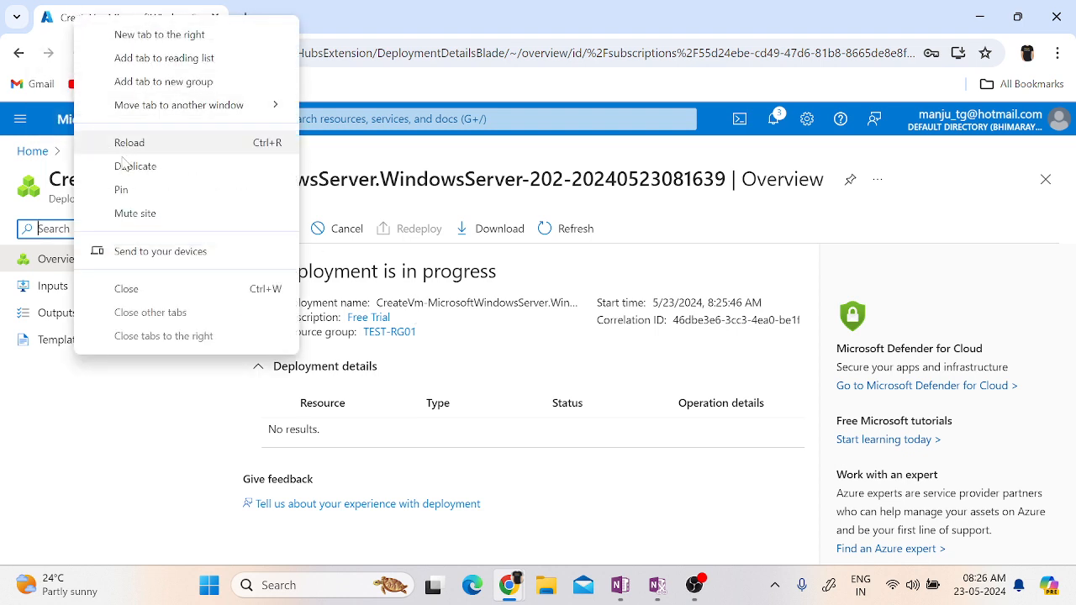
left_click(126, 166)
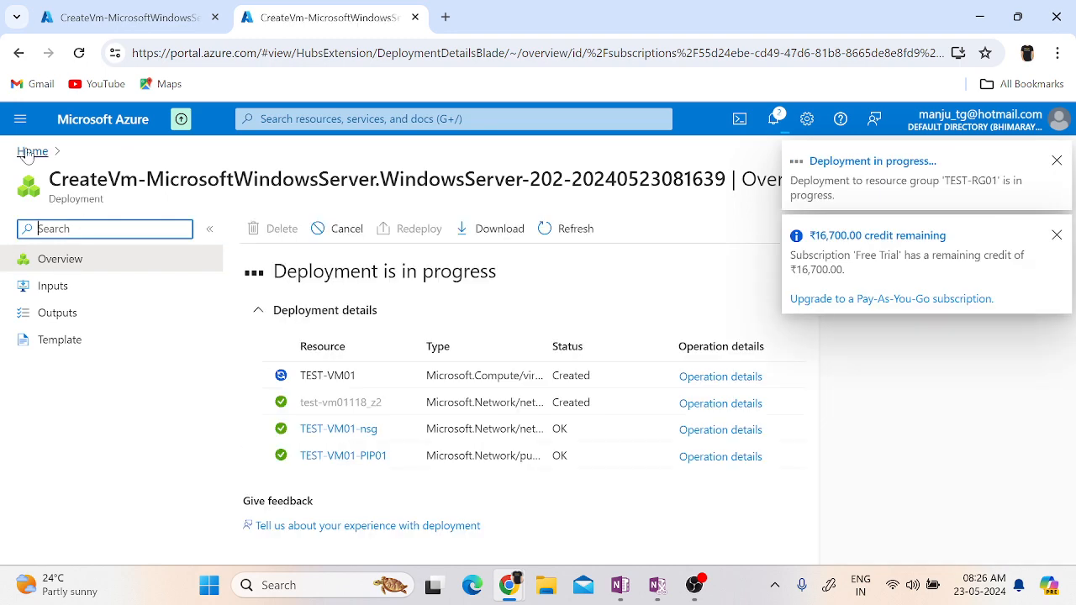
left_click(31, 152)
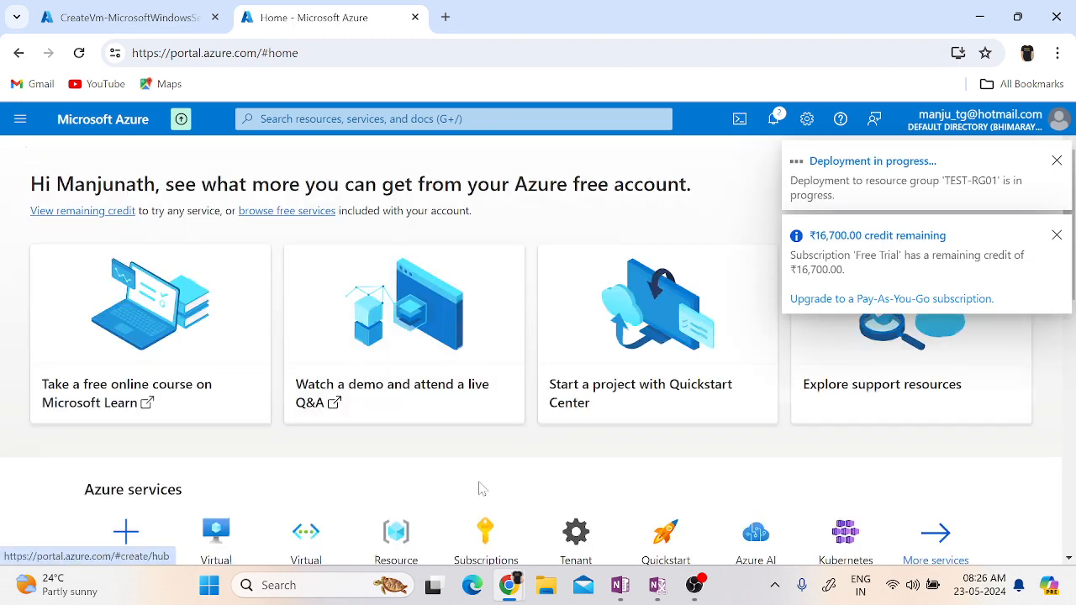
Open resource group TEST-RG01 and view its list of deployments.
scroll(454, 458, "down", 2)
left_click(400, 392)
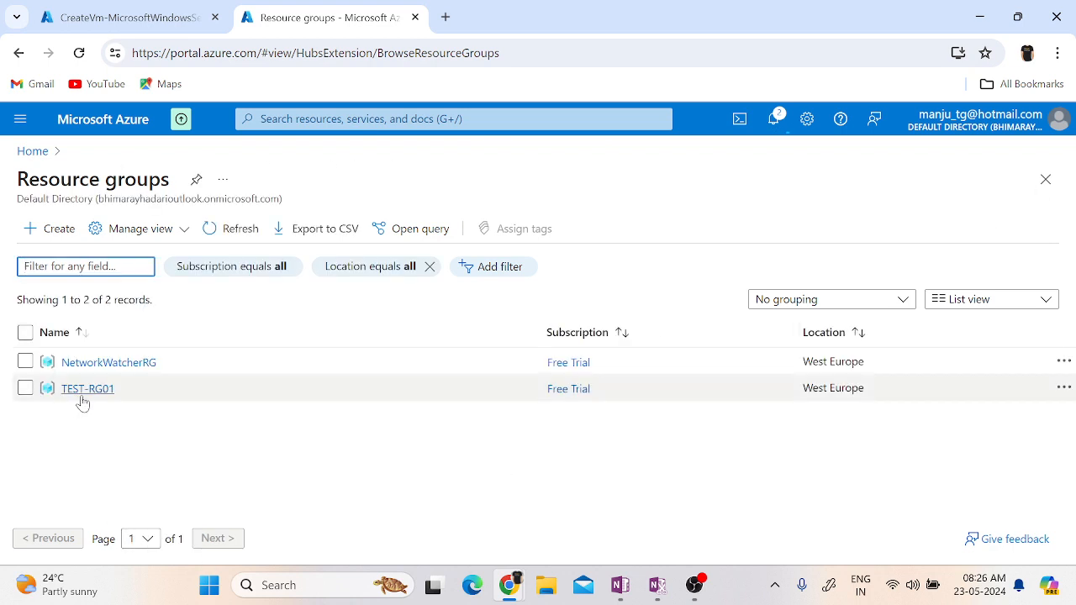
left_click(86, 392)
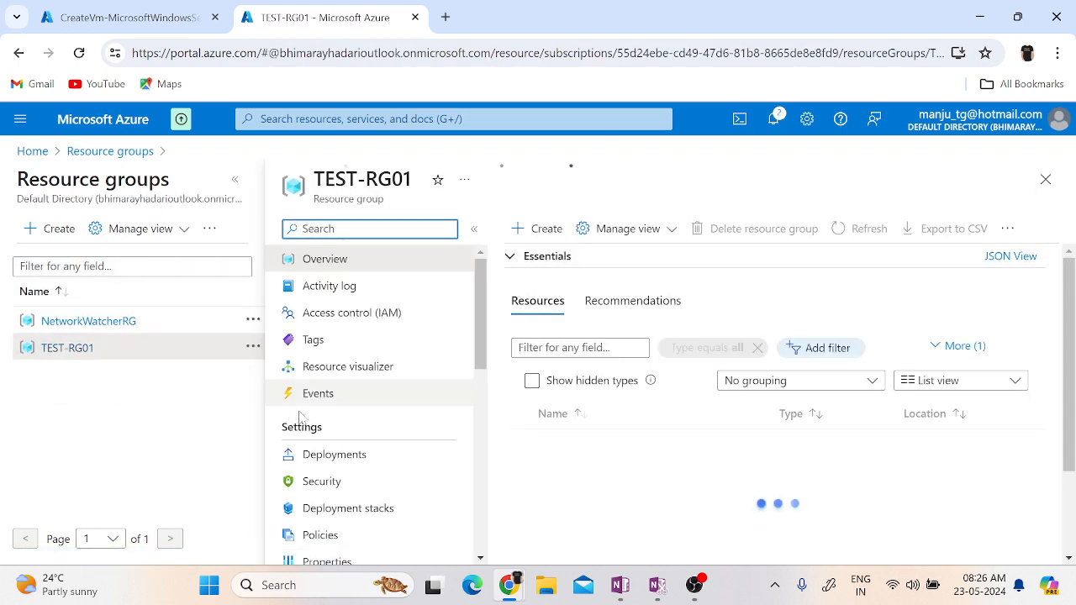
left_click(348, 456)
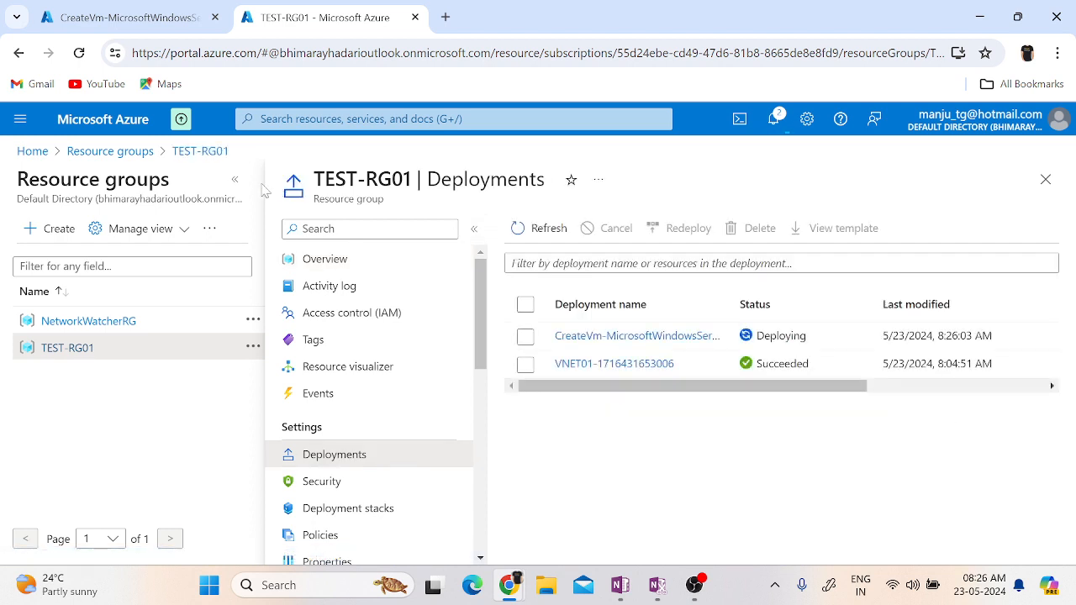
Review the deployments of TEST-RG01, then check the deployment details of the virtual machine on its deployment overview page.
left_click(235, 179)
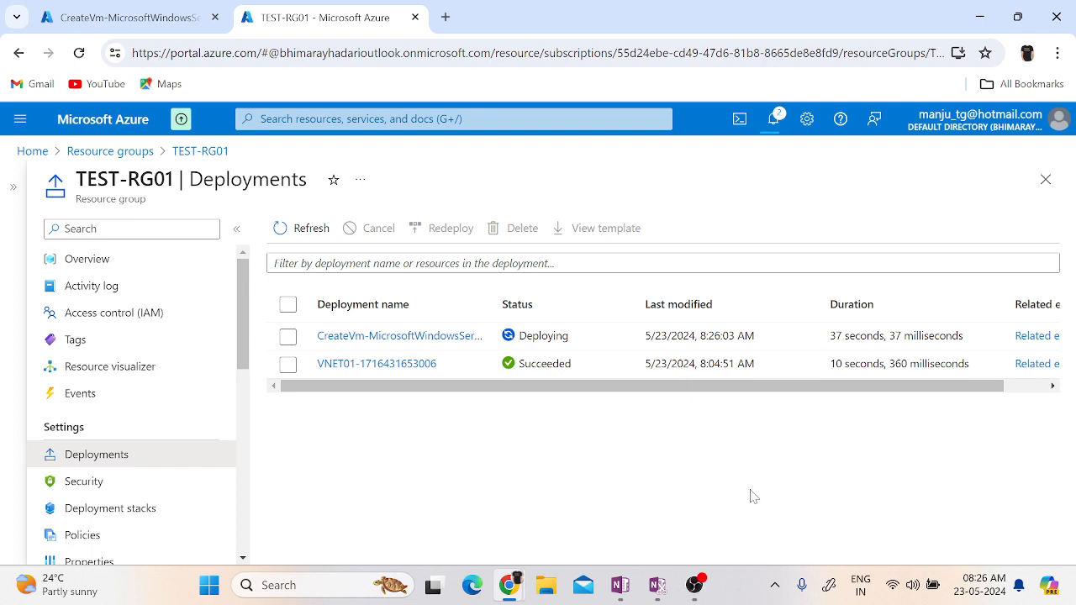
left_click(87, 24)
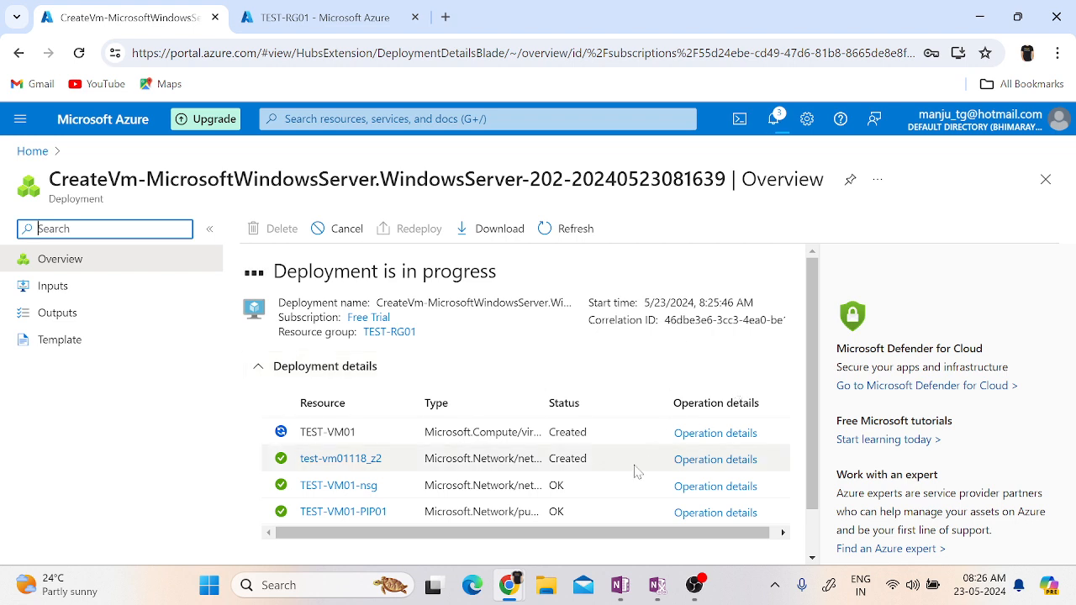
scroll(637, 468, "down", 1)
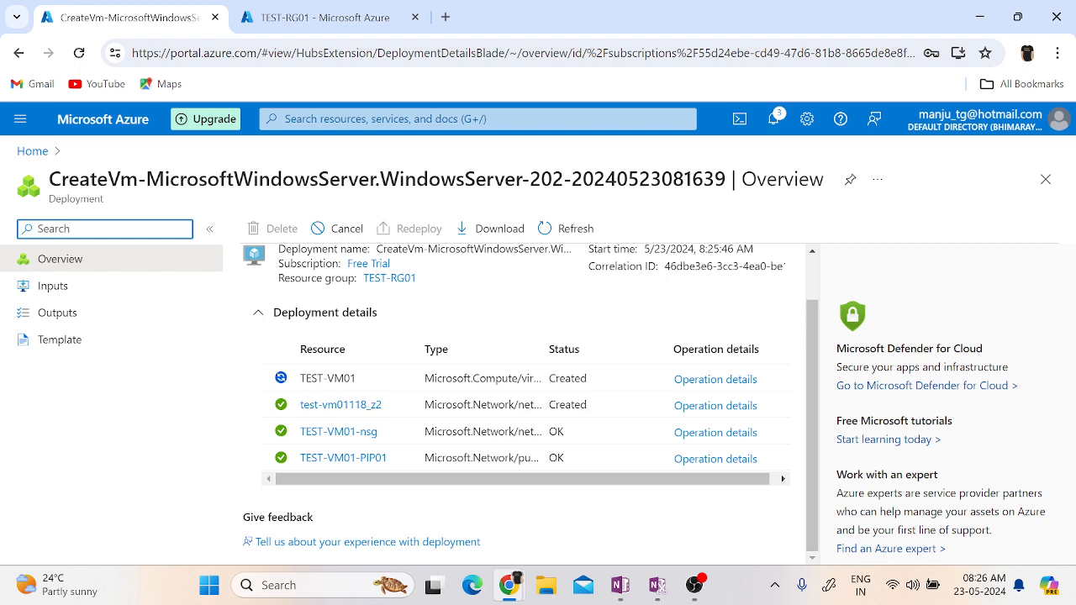
key("alt+Tab")
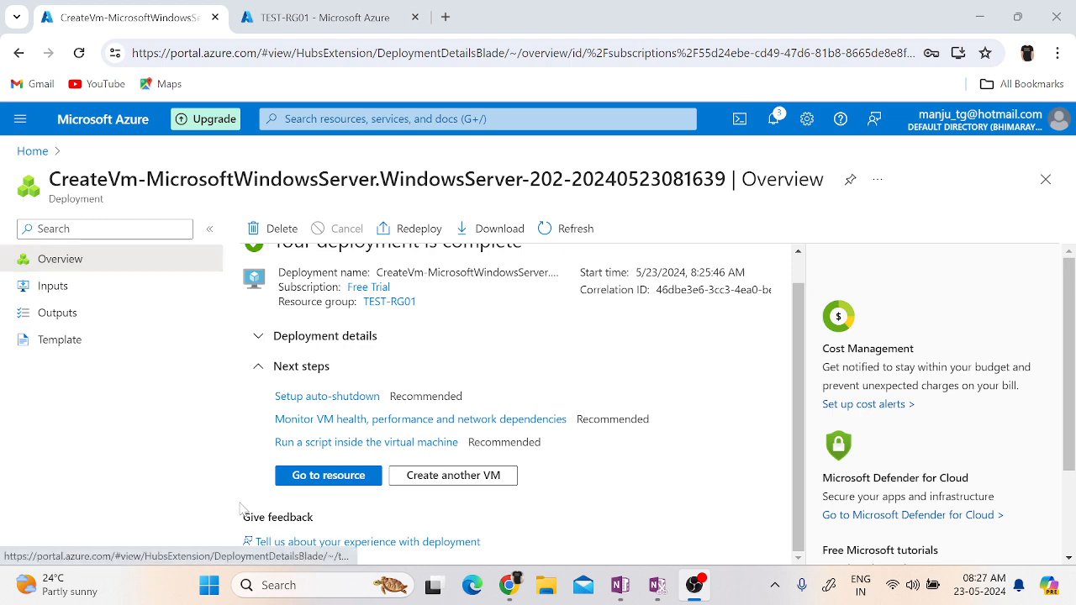
Open the deployed TEST-VM01 resource, go to its resource group TEST-RG01 and review the resources it contains.
left_click(315, 479)
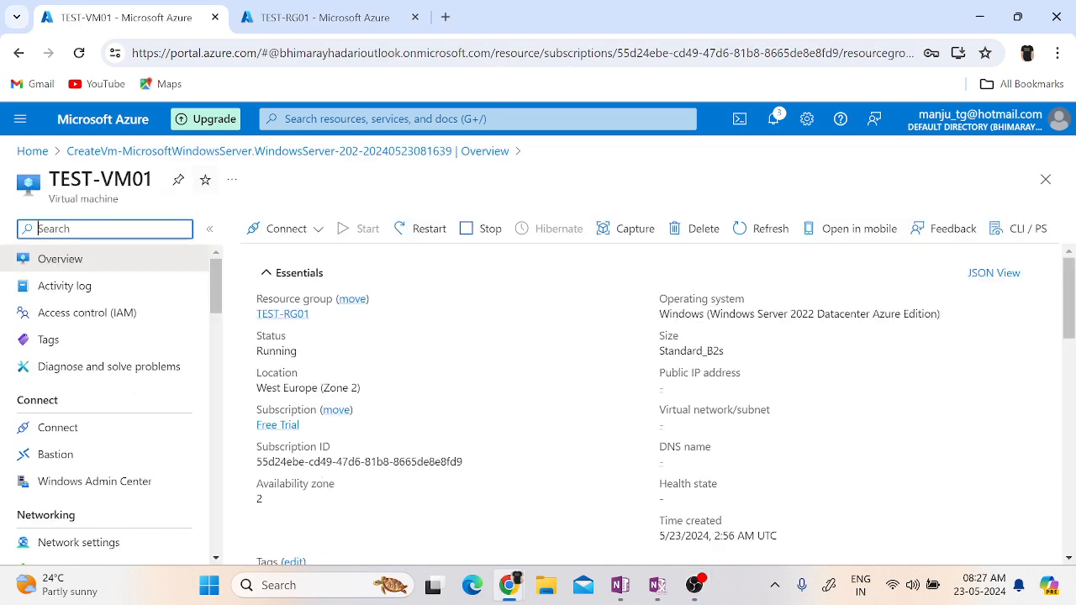
left_click(264, 315)
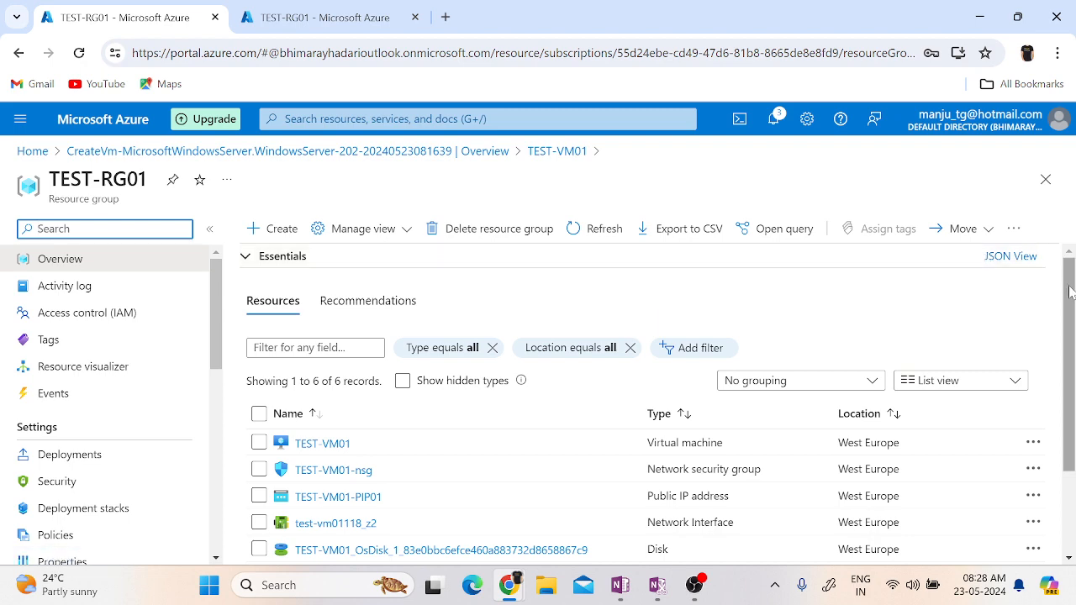
scroll(1070, 291, "down", 2)
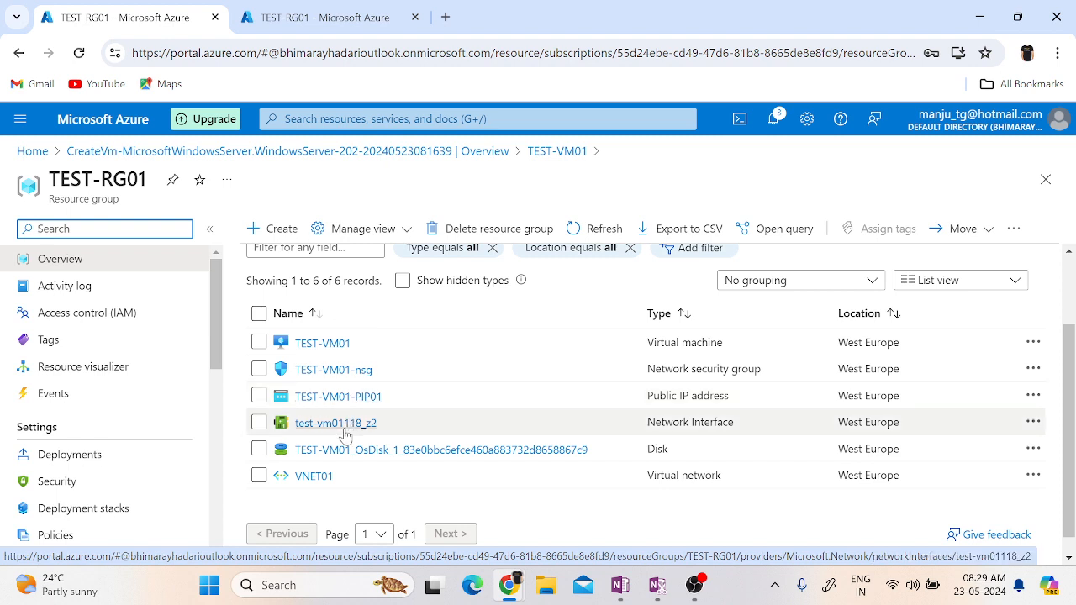
scroll(344, 435, "down", 1)
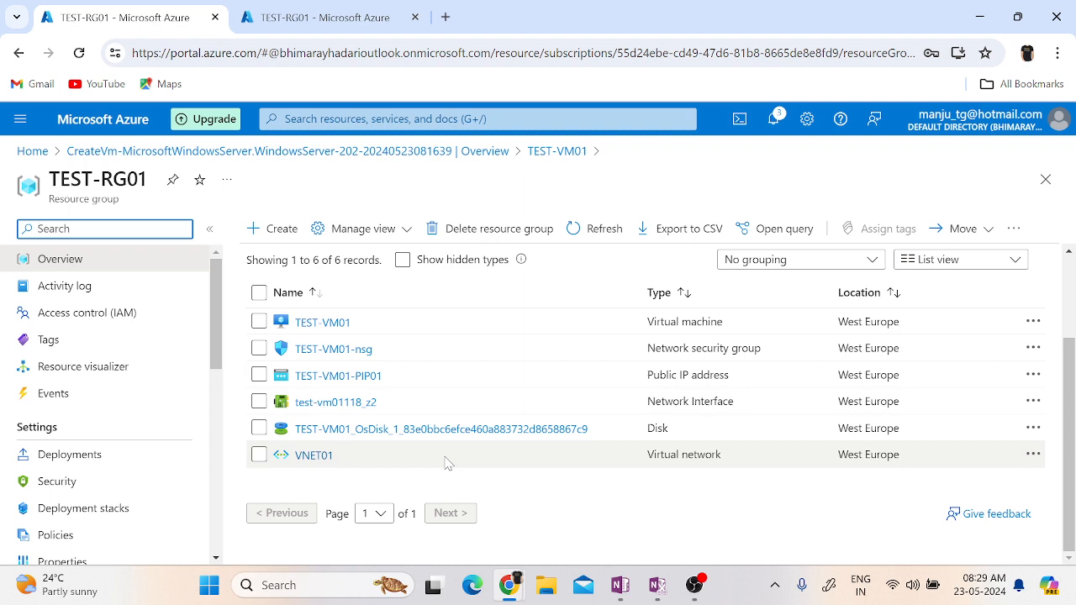
View the deletion details for resource group TEST-RG01 and close them without deleting anything.
left_click(505, 236)
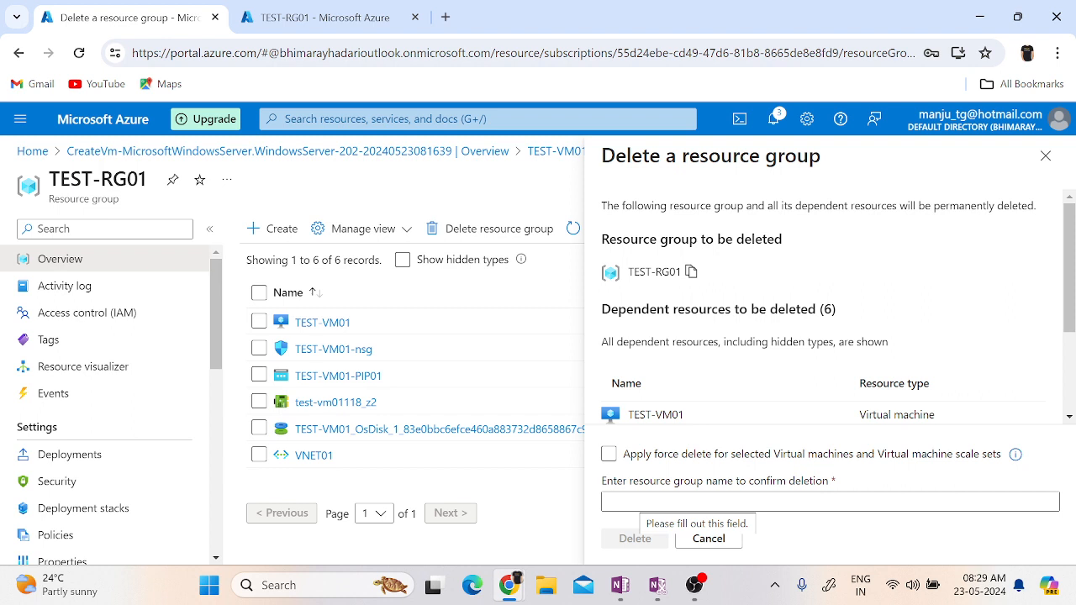
left_click(1045, 156)
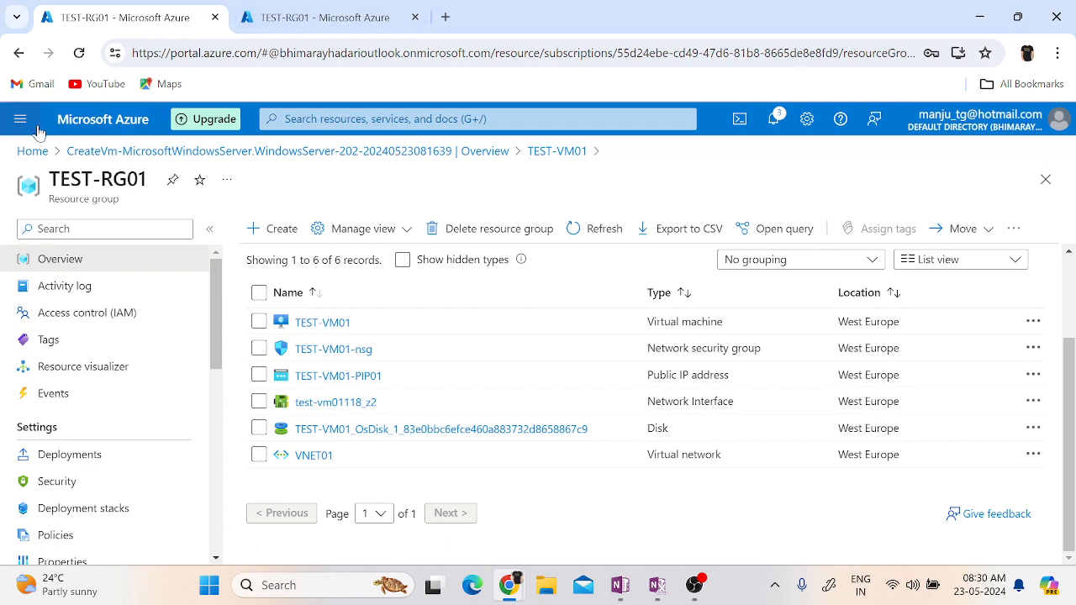
Open the list of virtual machines from the portal home page and copy TEST-VM01's public IP address.
left_click(32, 150)
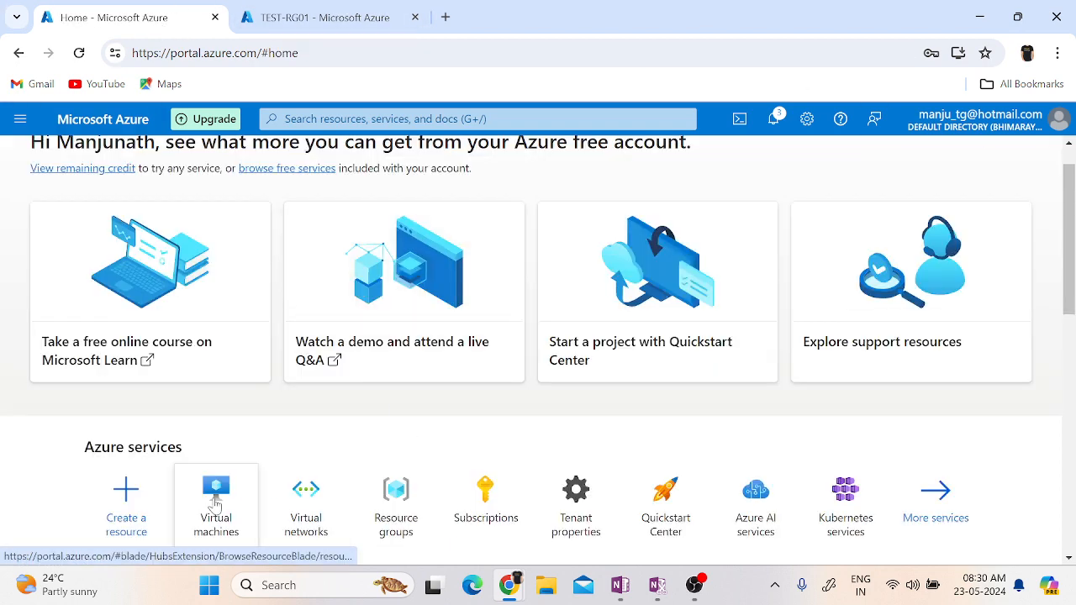
left_click(217, 503)
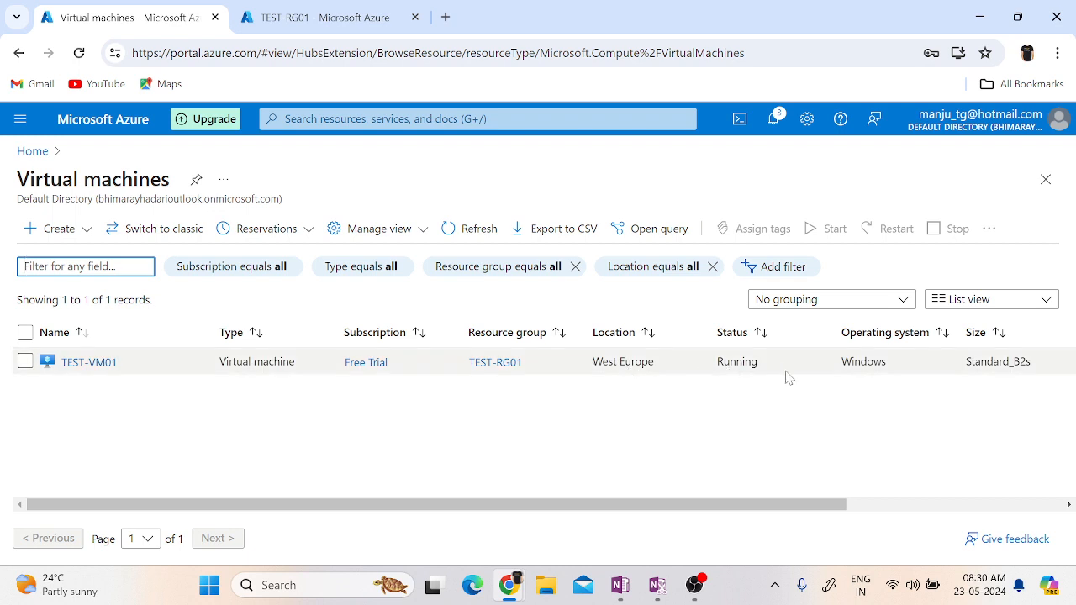
scroll(990, 470, "right", 5)
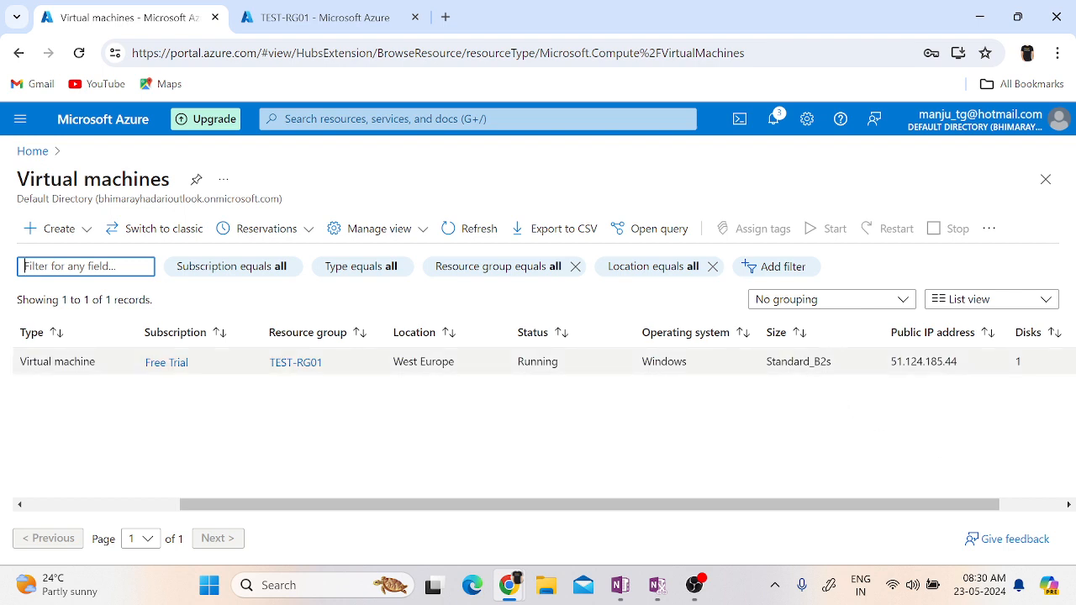
scroll(995, 440, "right", 2)
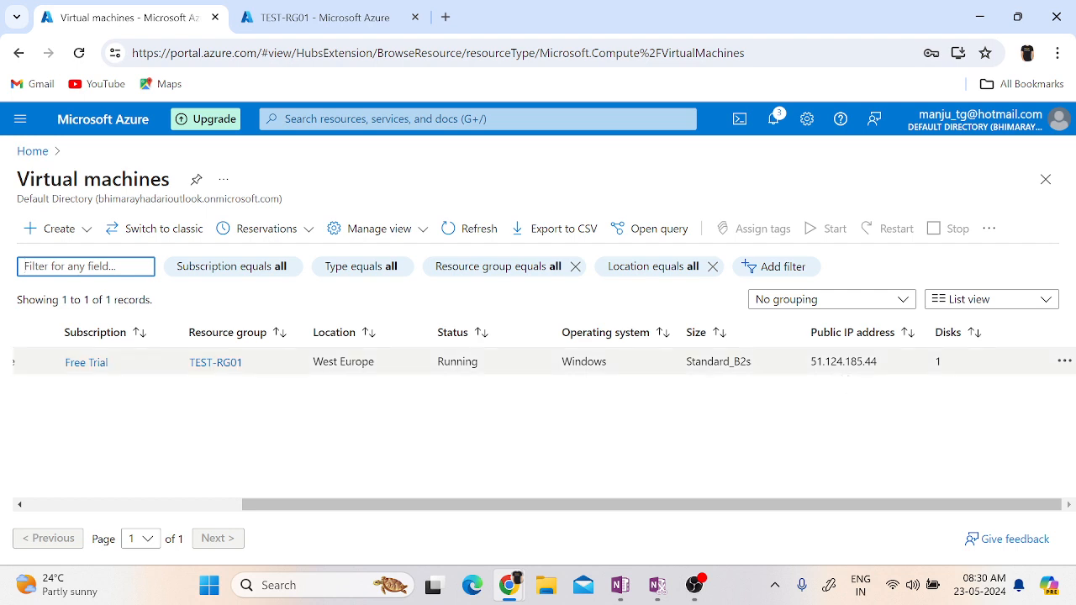
double_click(844, 362)
key("ctrl+c")
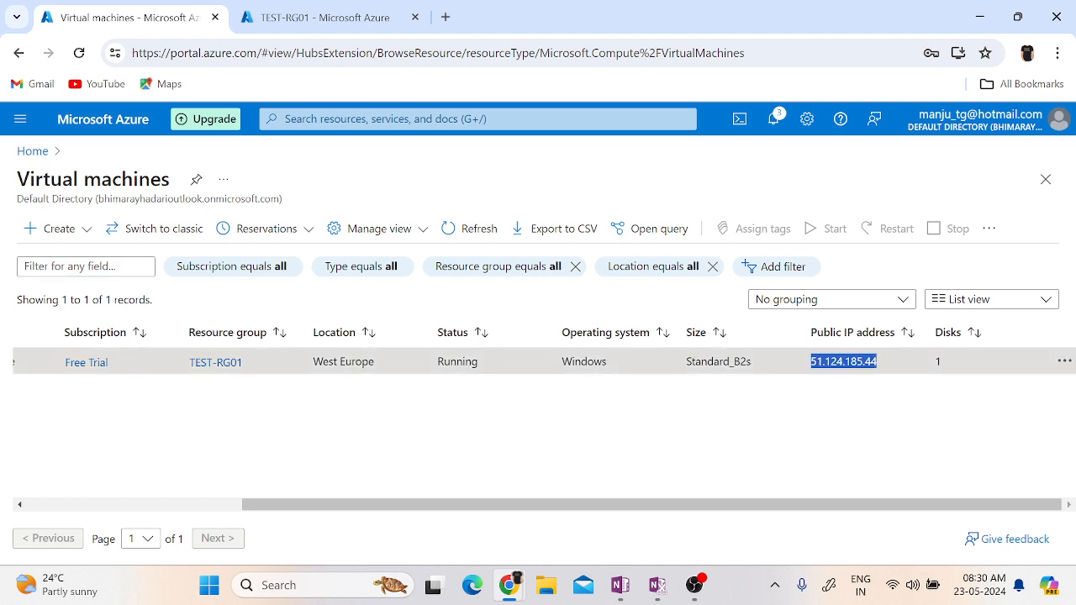
left_click(807, 457)
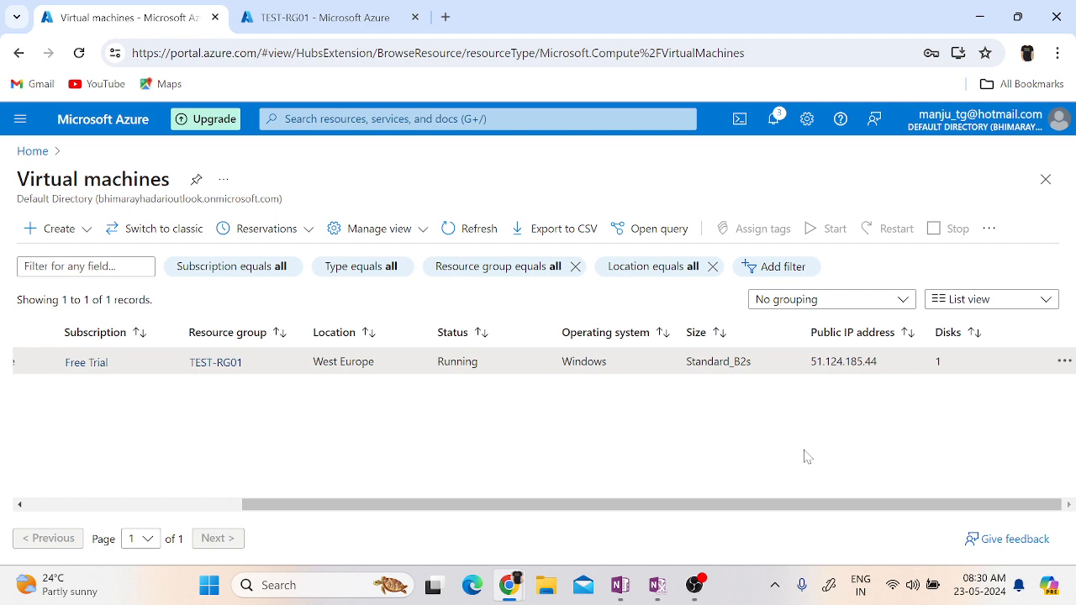
Launch Remote Desktop Connection with mstsc and start a connection to 51.124.185.44.
key("super+r")
type("m")
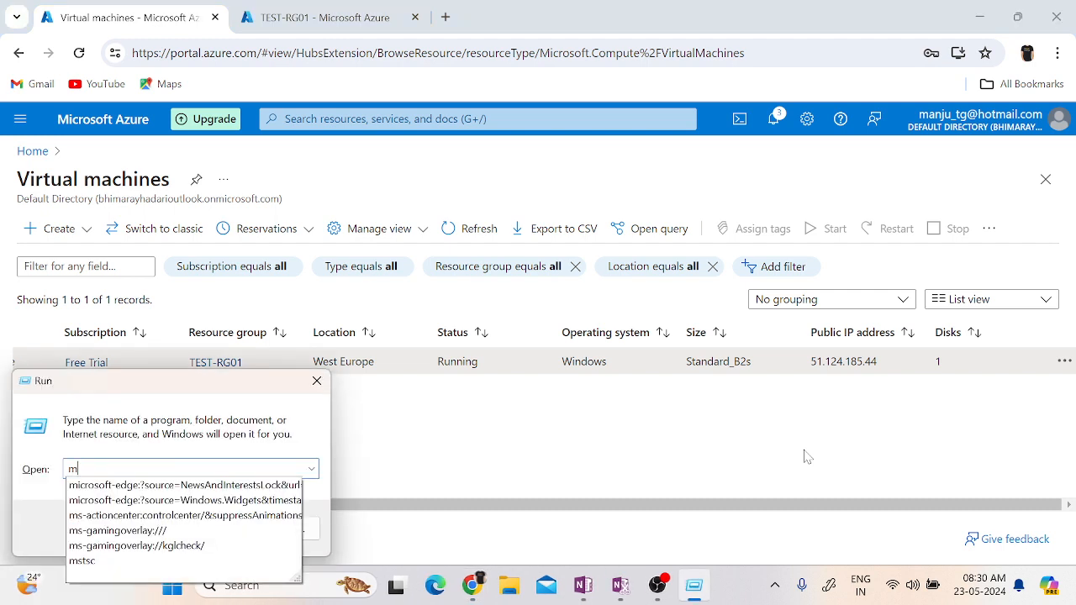
type("stsc")
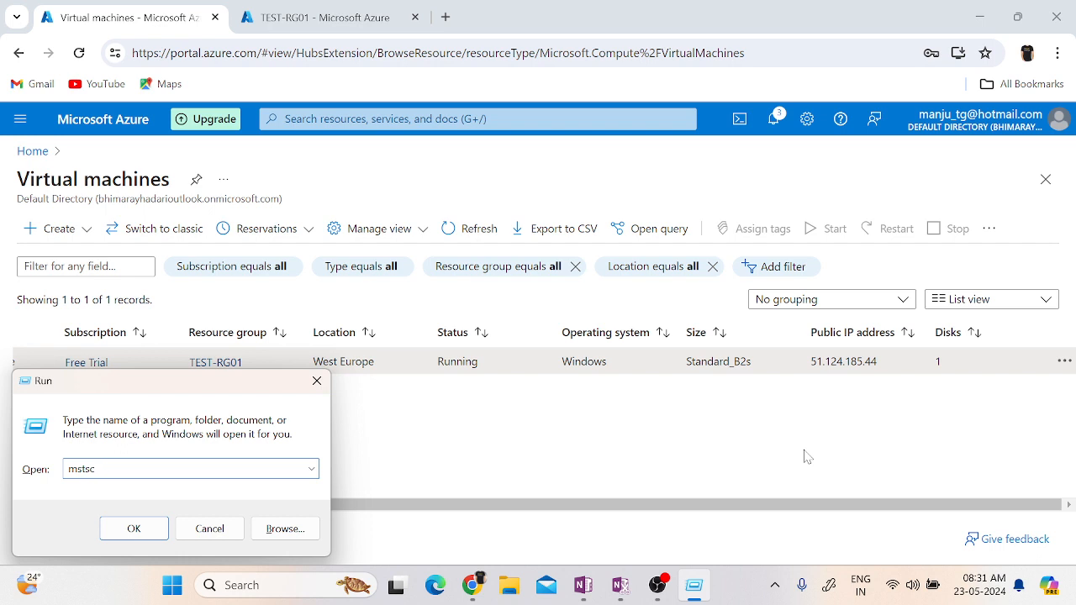
key("Return")
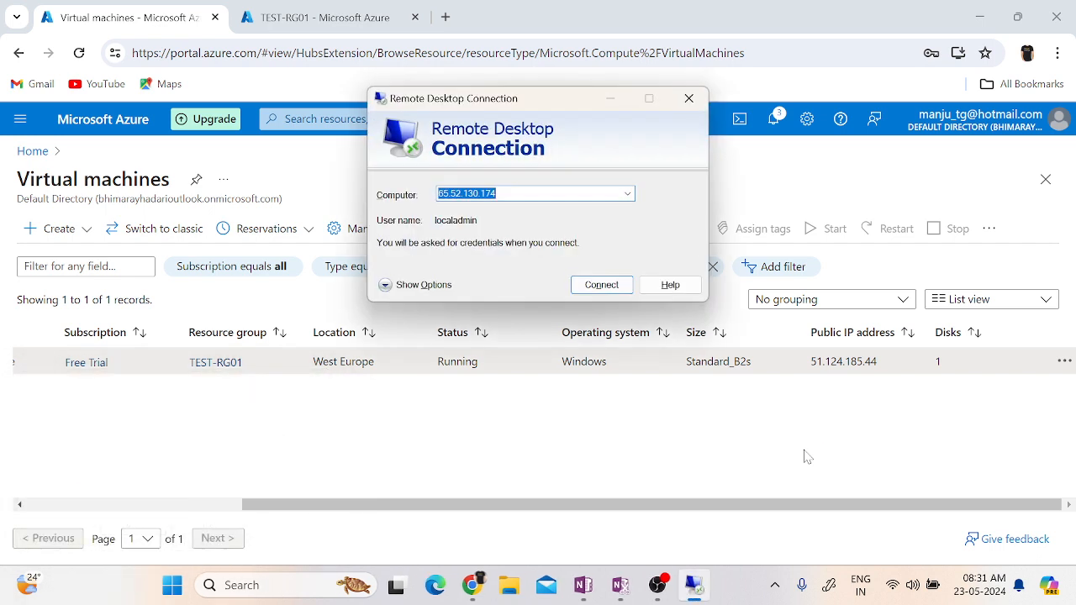
key("ctrl+v")
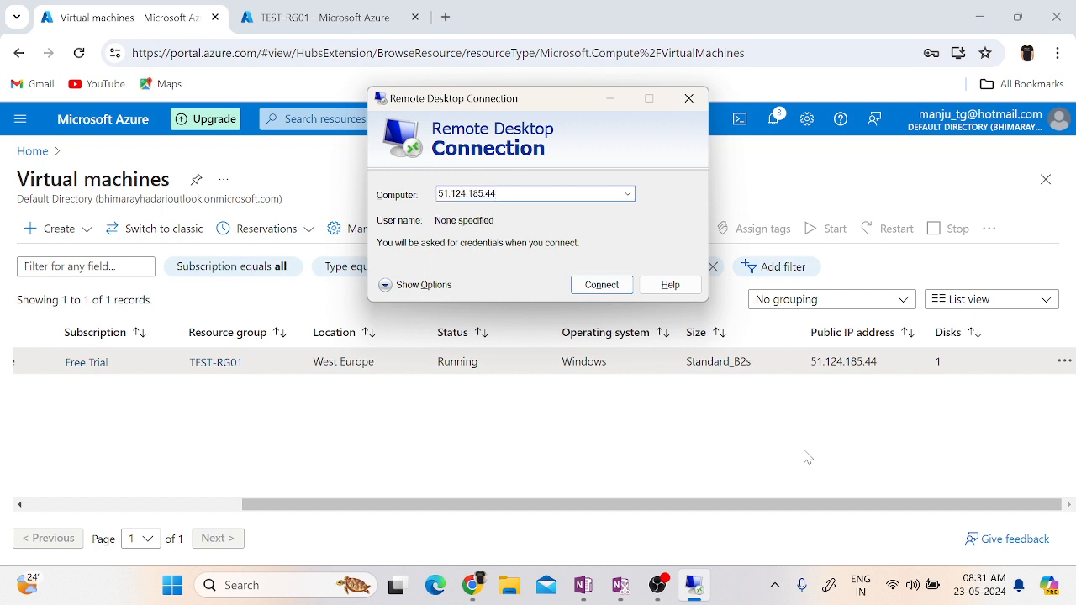
left_click(606, 287)
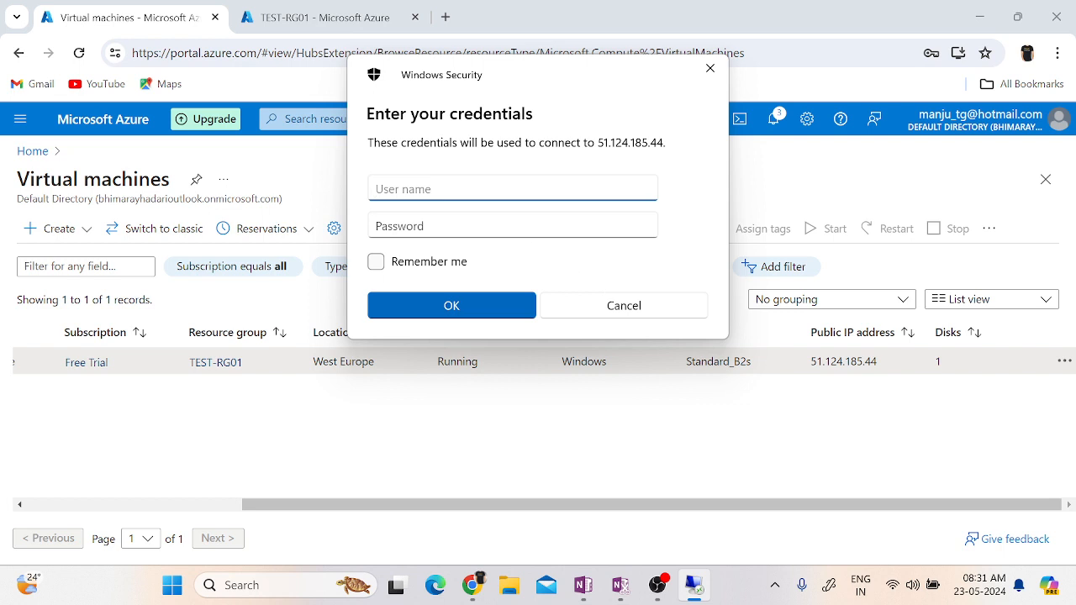
Enter localadministrator as the user name for the remote connection.
type("localadministrator")
key("Tab")
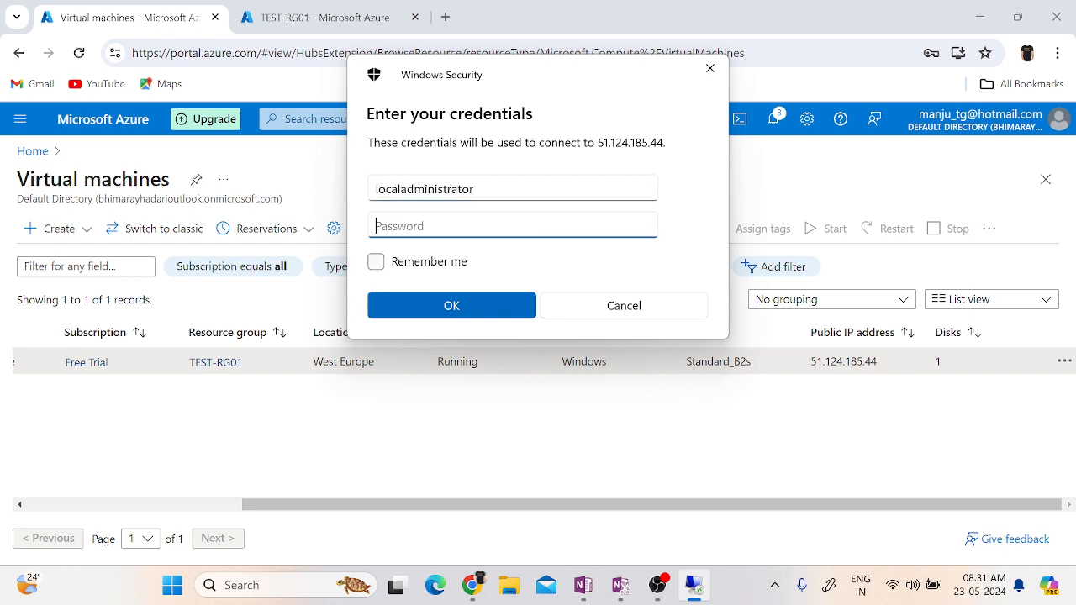
Enter the account password, reveal it for checking, try to sign in, and cancel the repeated credentials request.
type("*************")
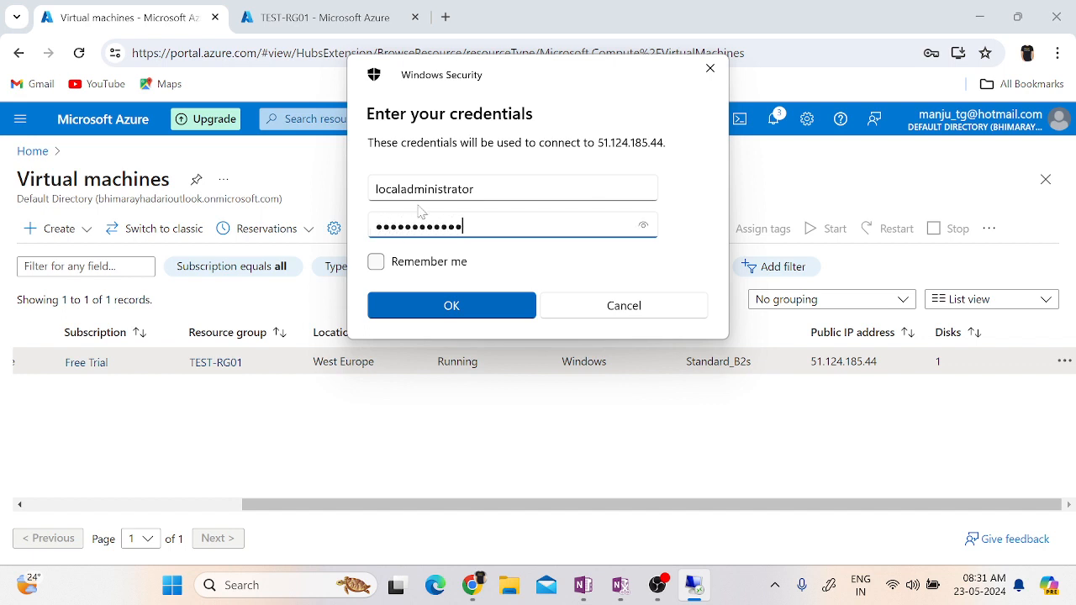
left_click(649, 233)
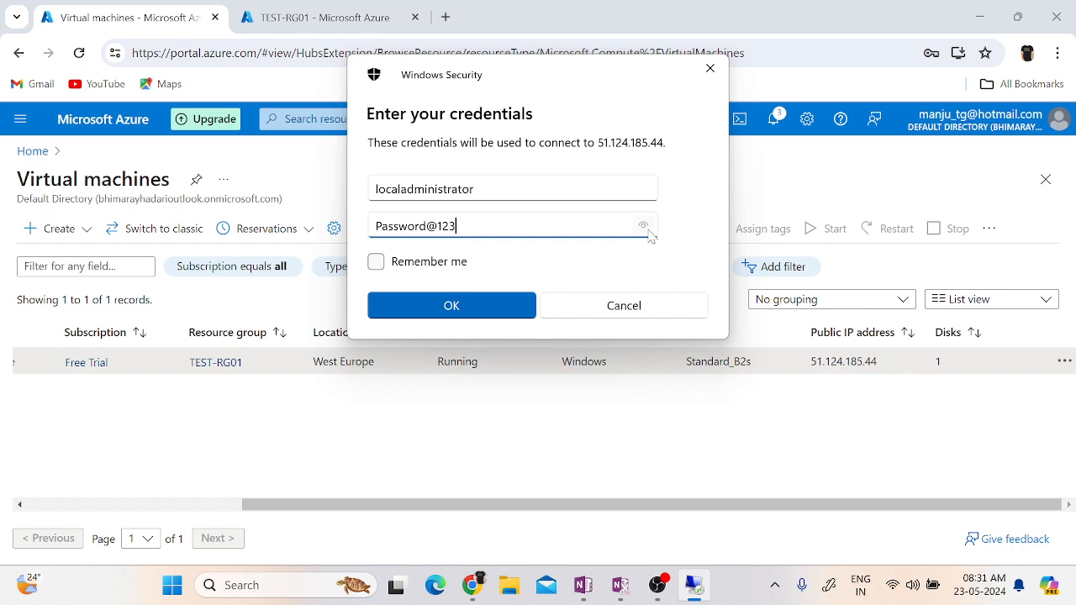
left_click(452, 305)
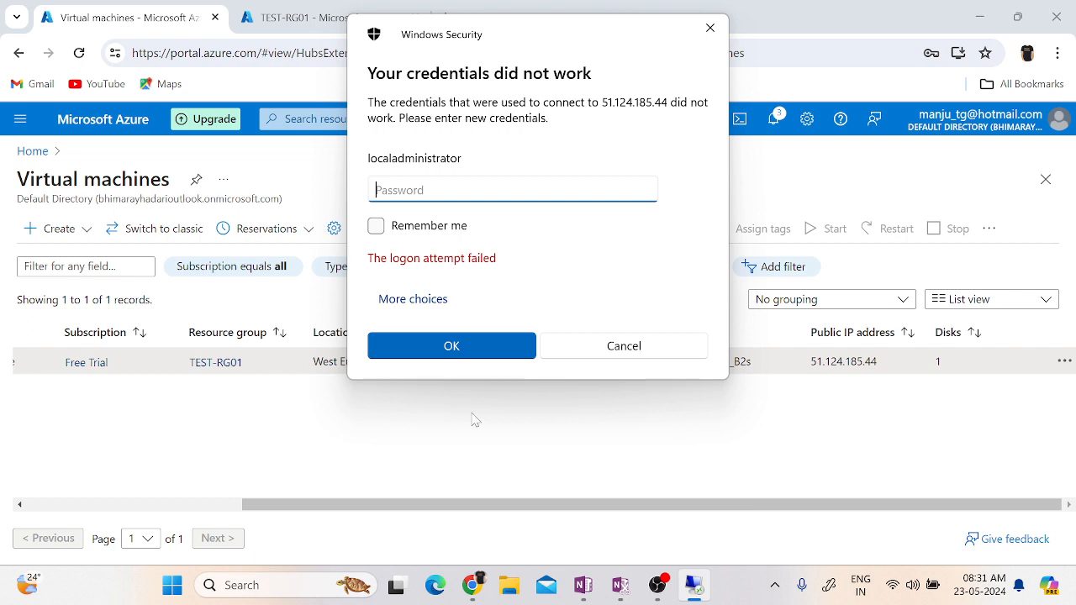
left_click(623, 346)
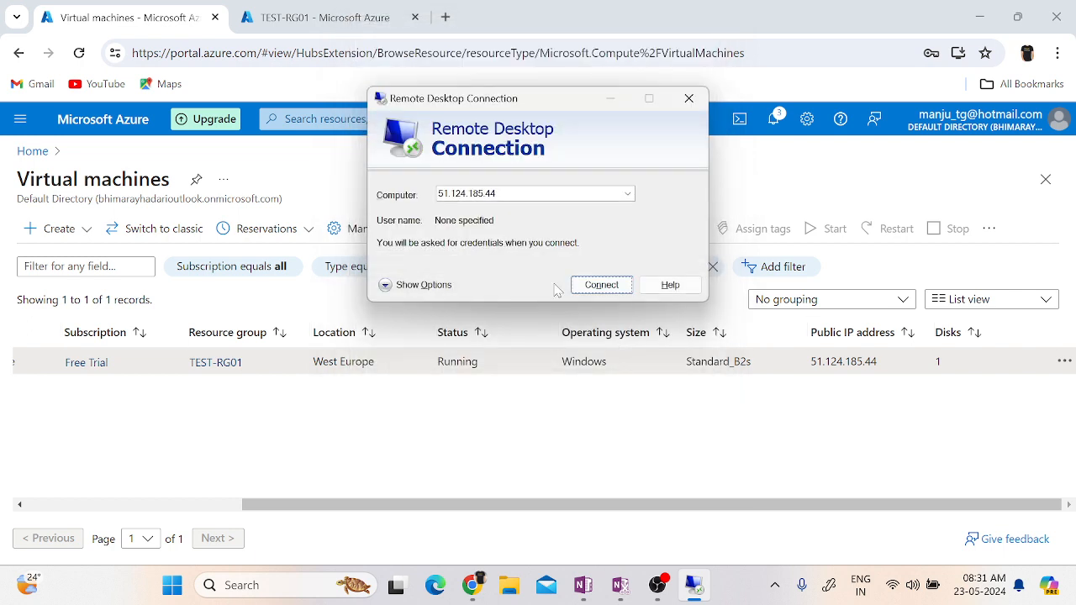
Restart the connection to 51.124.185.44 and enter localadministator as the user name.
left_click(615, 293)
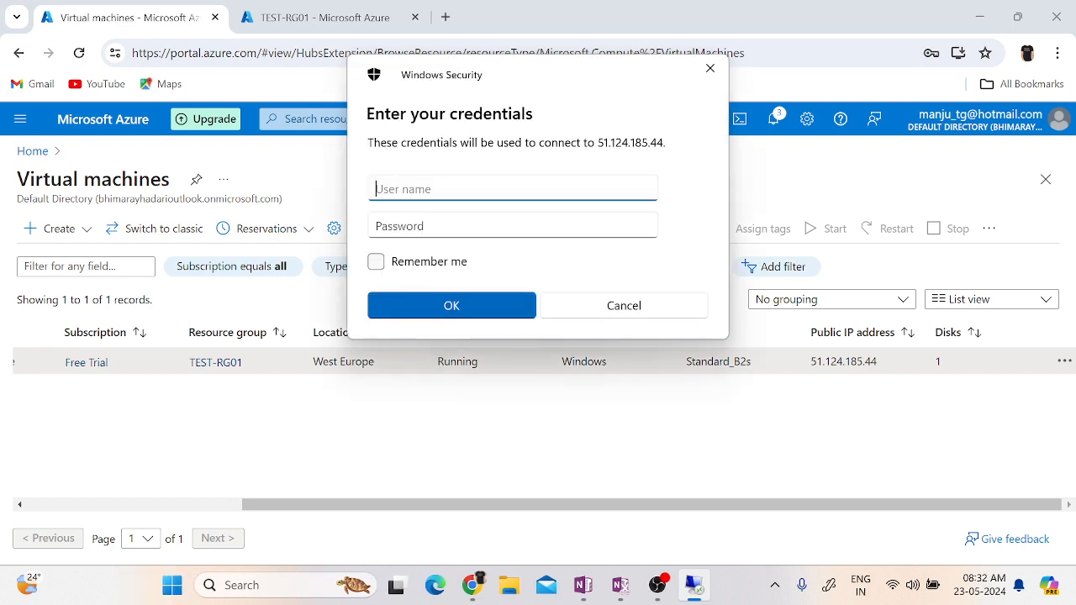
type("localadministrato")
key("Left")
key("Left")
key("Left")
key("Left")
key("Delete")
key("Right")
key("Right")
key("Right")
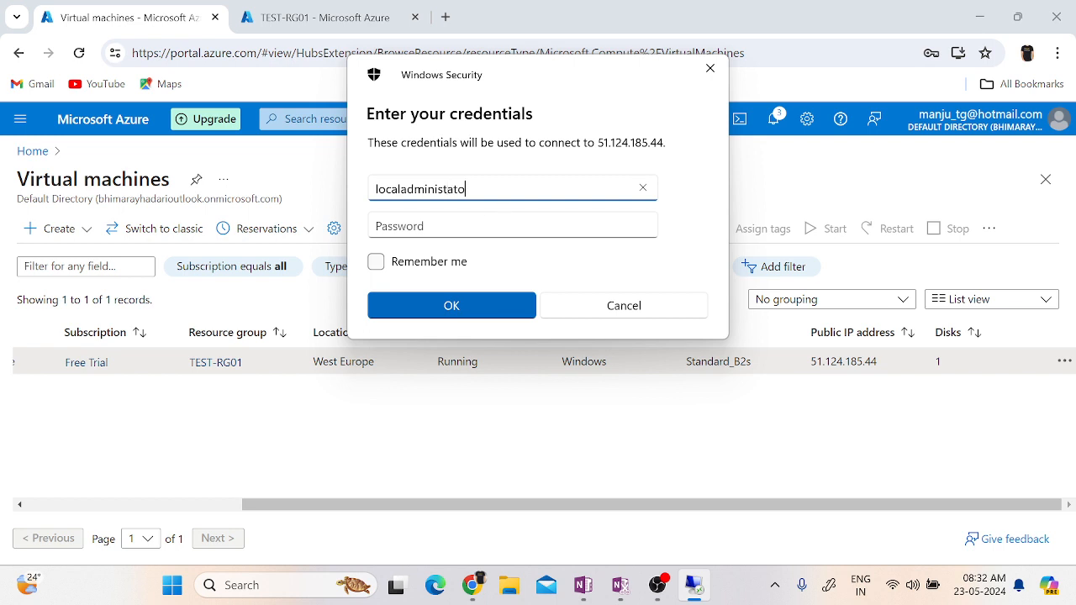
type("r")
Enter the account password, sign in to TEST-VM01 and agree to connect despite its untrusted certificate.
key("Tab")
type("****")
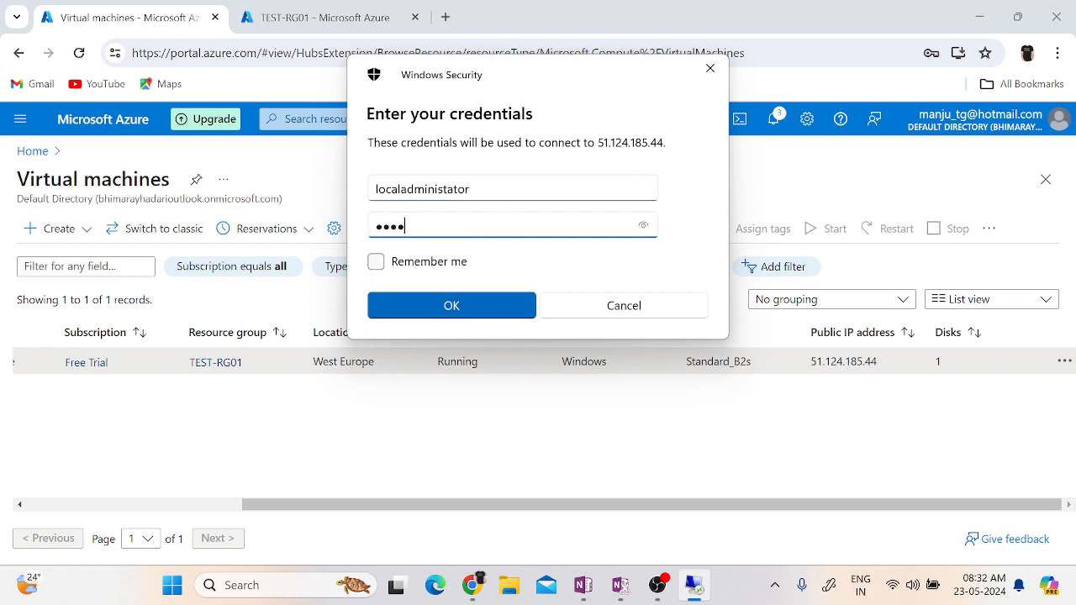
type("*********")
key("Return")
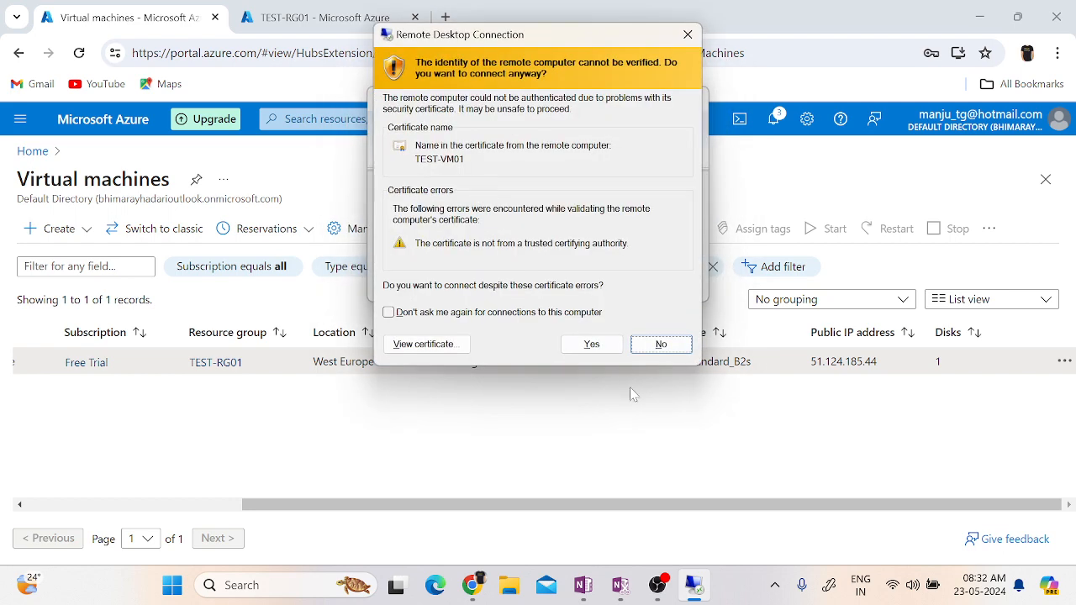
left_click(608, 352)
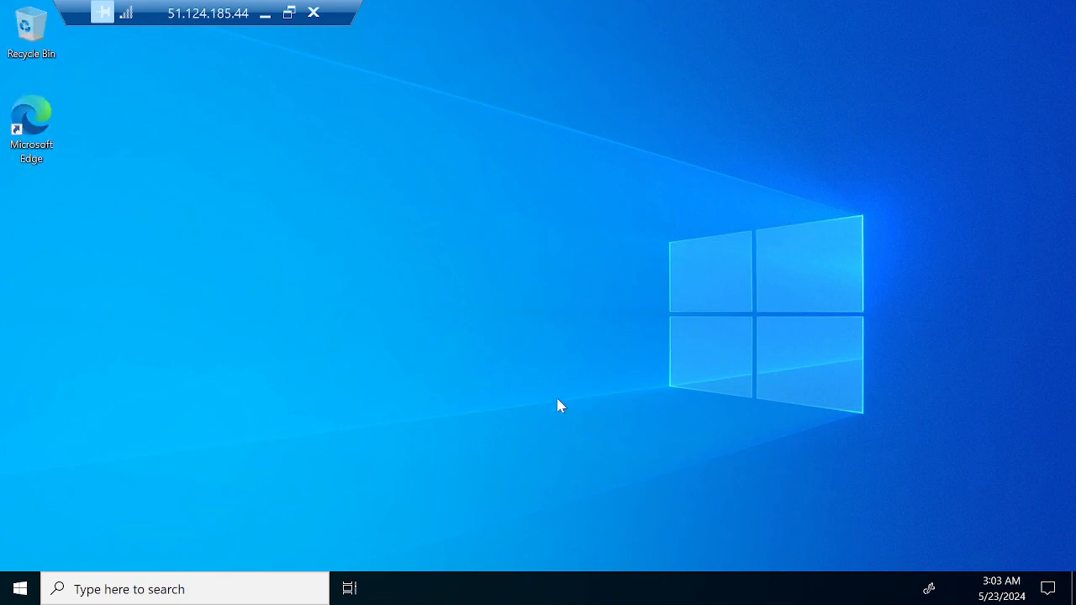
Try to open local user management on the remote virtual machine by running lusrmgr.ms.
key("super+r")
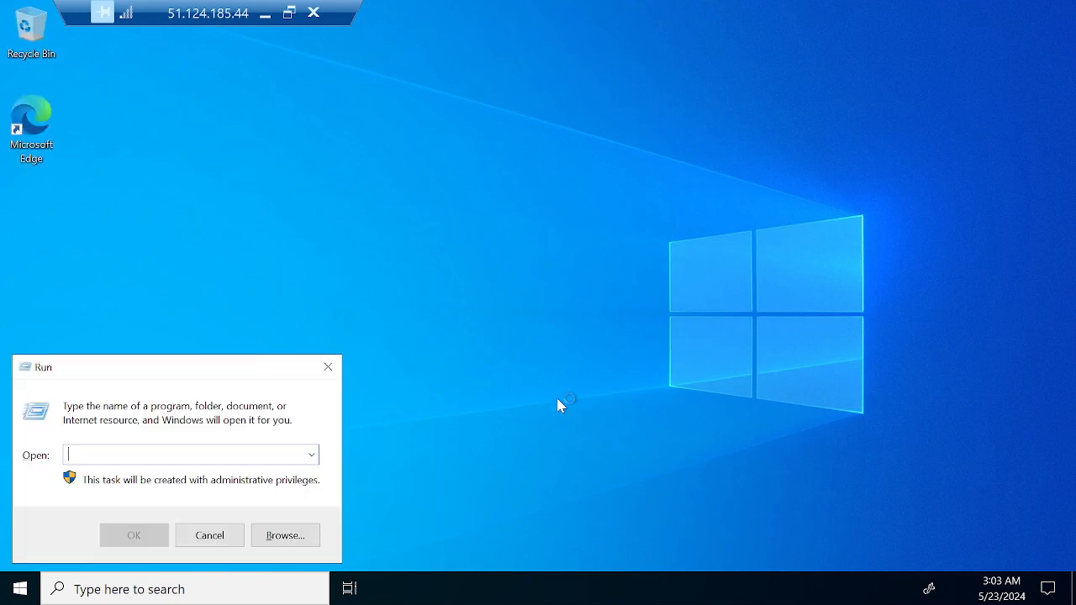
type("lusrmgr")
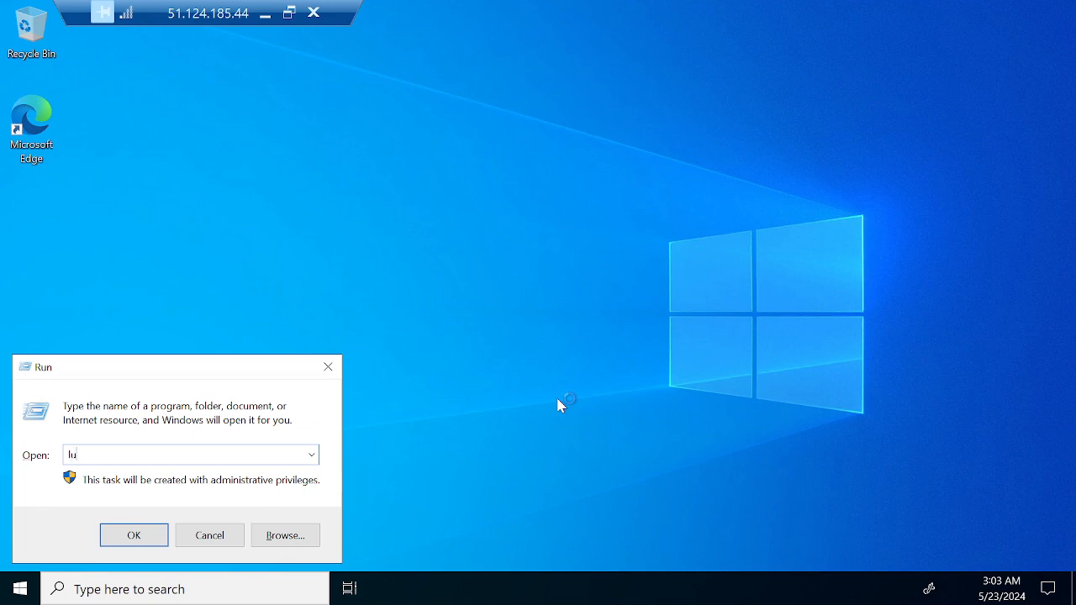
key("BackSpace")
key("BackSpace")
key("BackSpace")
type("mgr.ms")
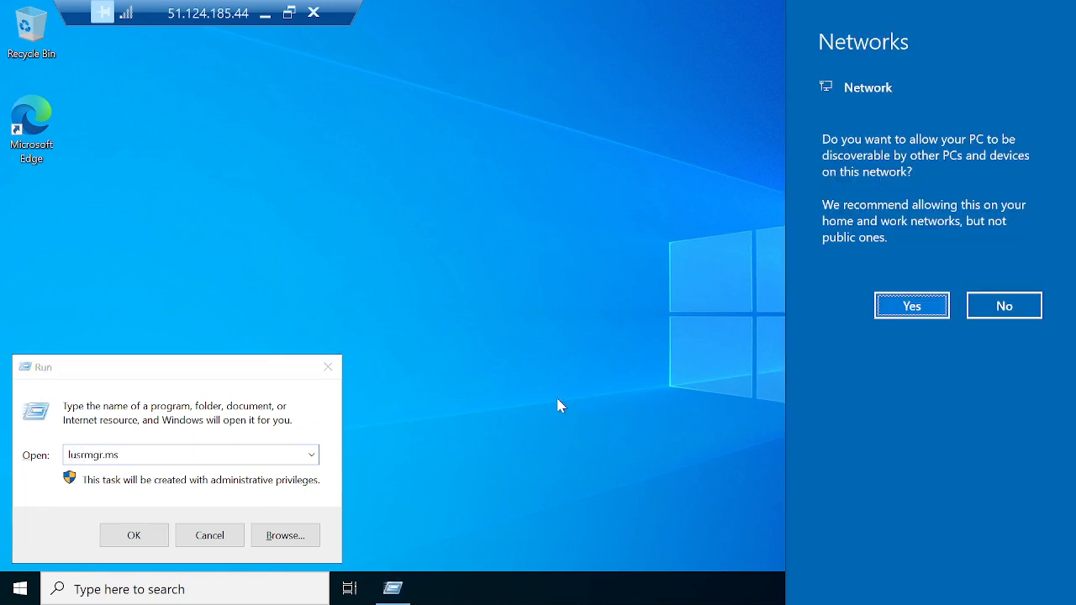
key("Return")
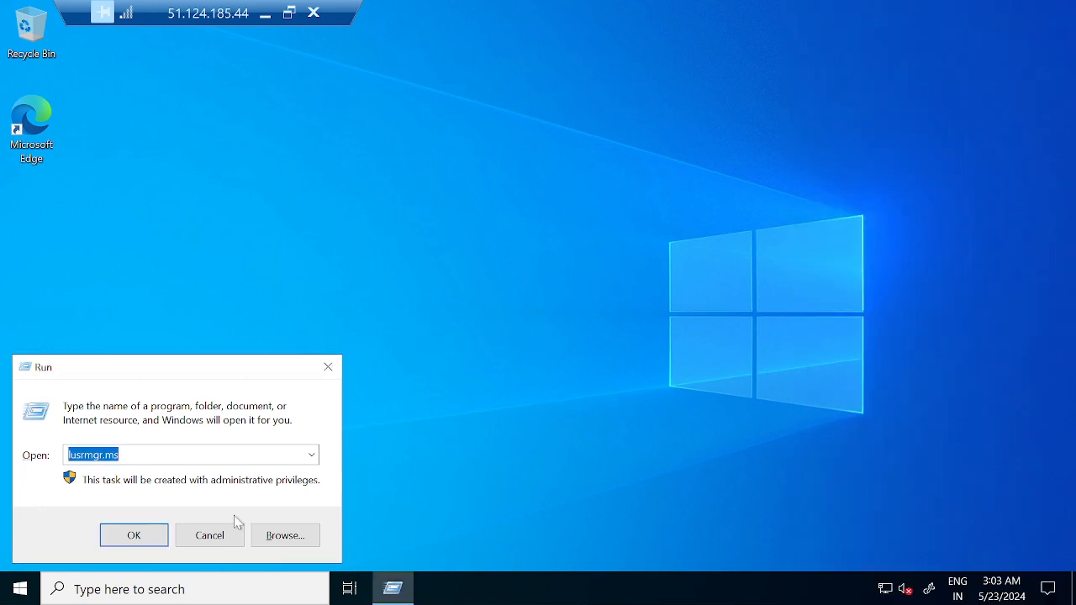
left_click(134, 538)
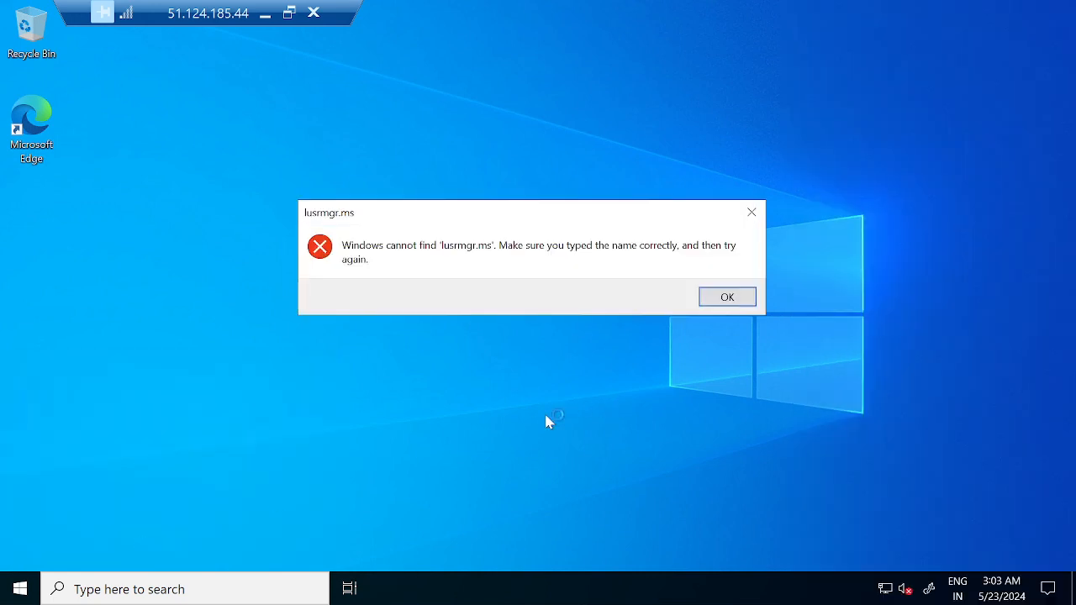
Open local user management by running lusrmgr.msc, list the local users and widen the Name column to show full account names.
left_click(713, 301)
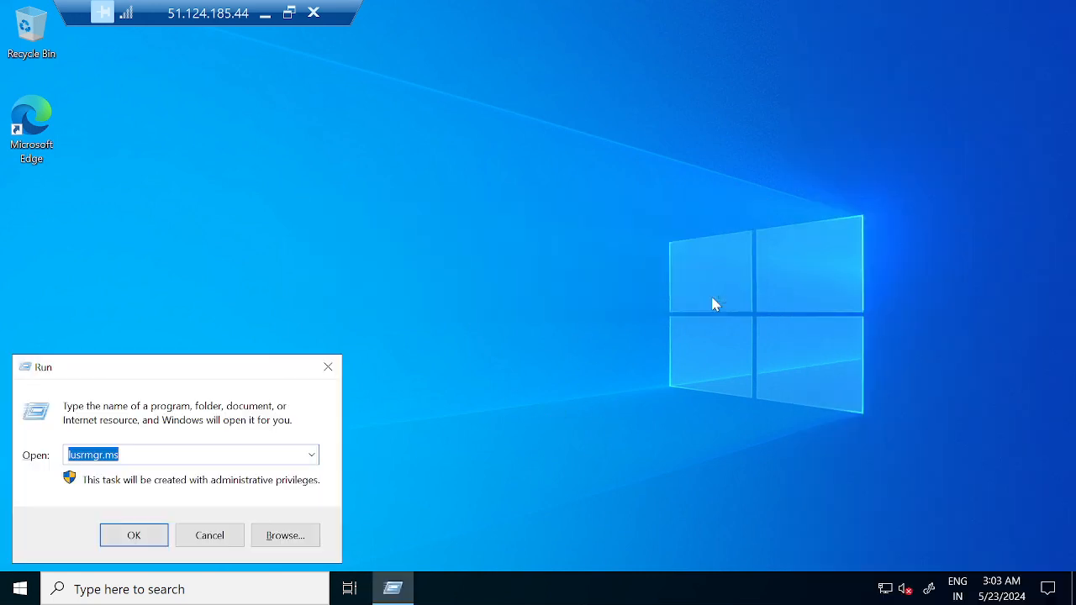
type("lusr")
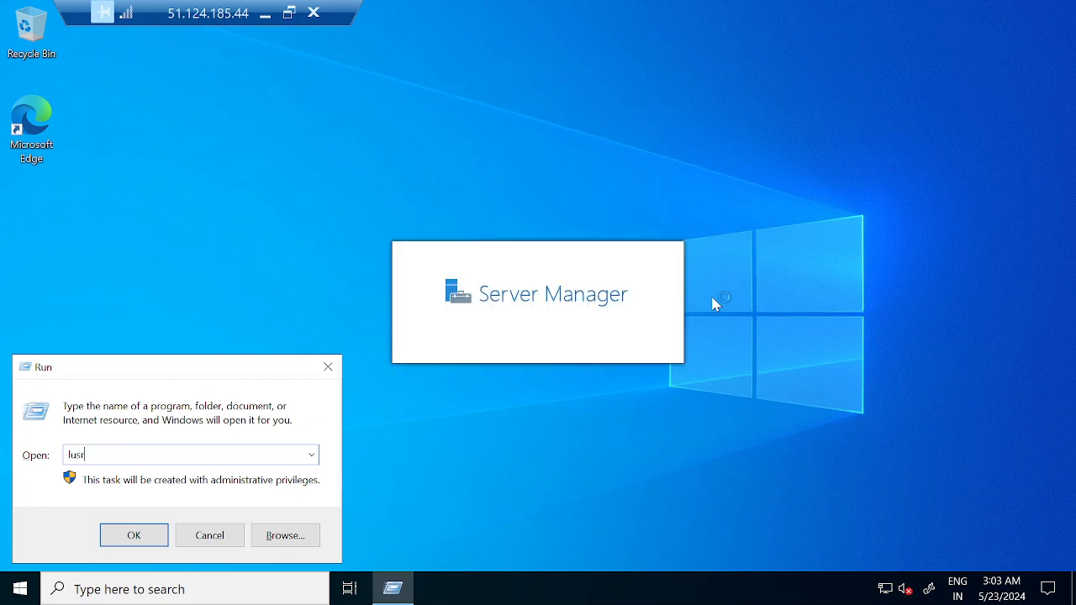
type("mgr.msc")
key("Return")
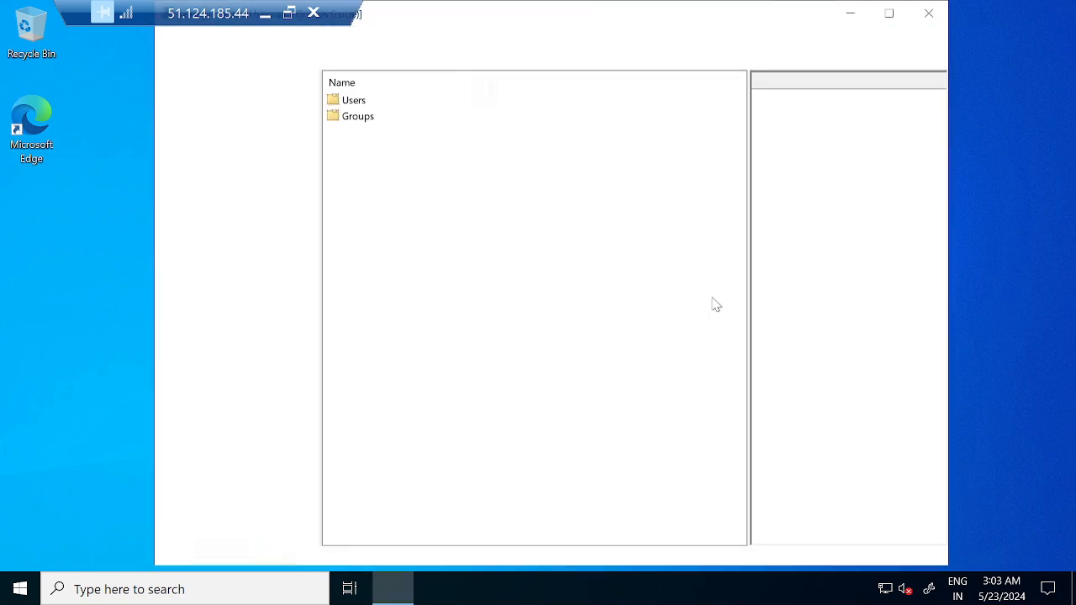
double_click(352, 102)
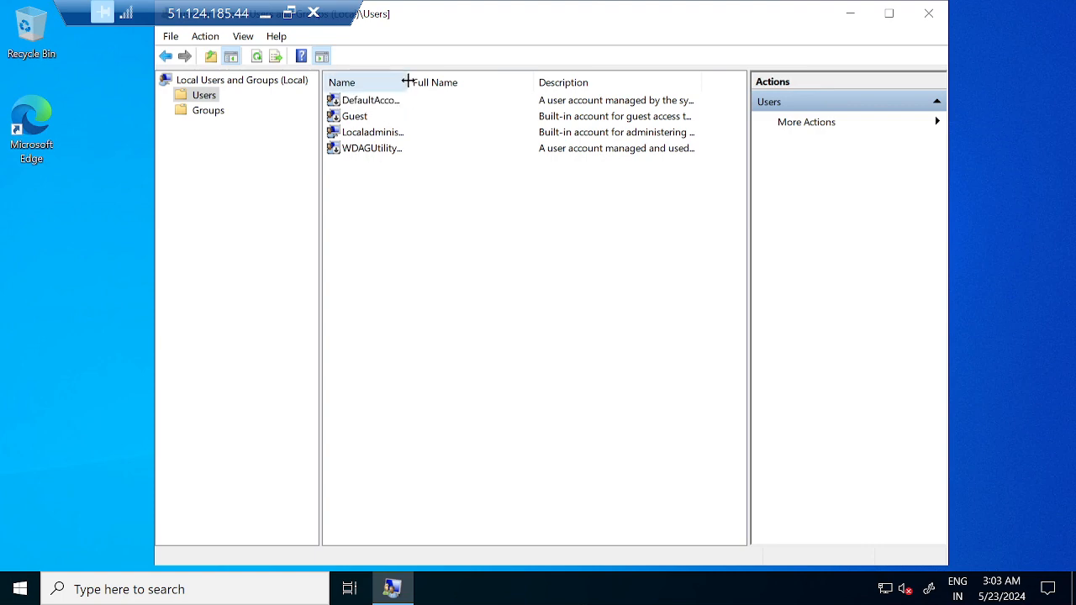
double_click(408, 82)
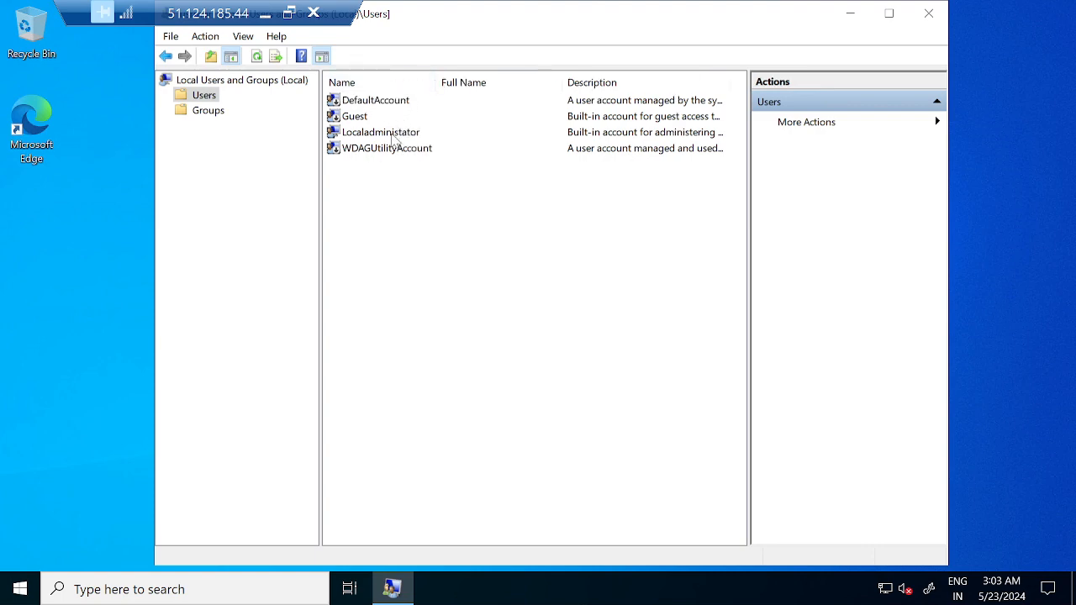
left_click(394, 133)
left_click(411, 233)
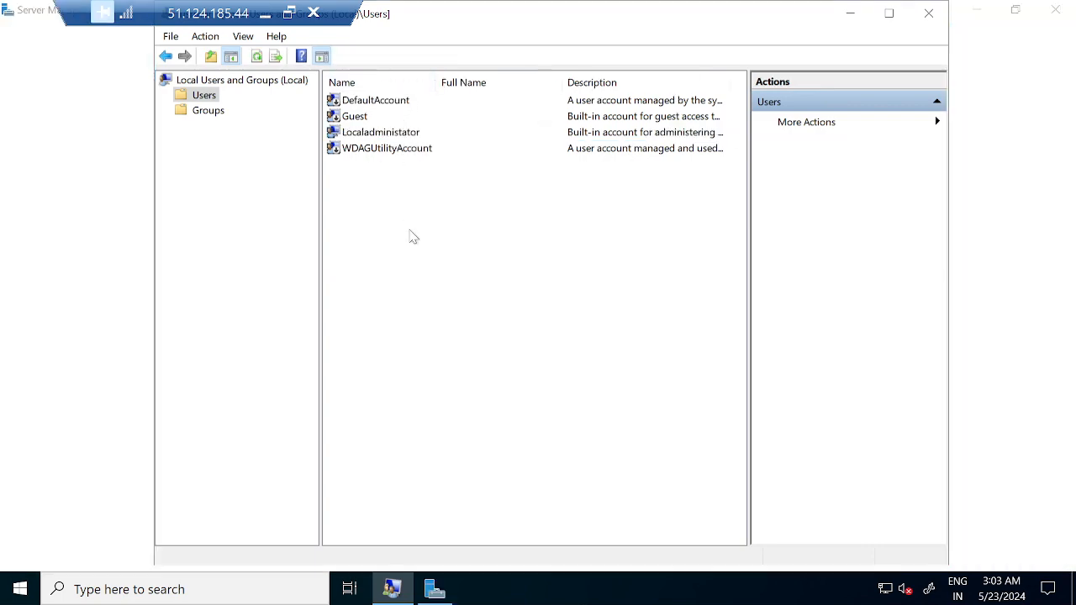
Start a new local user and set the user name to Localadministrator.
right_click(410, 231)
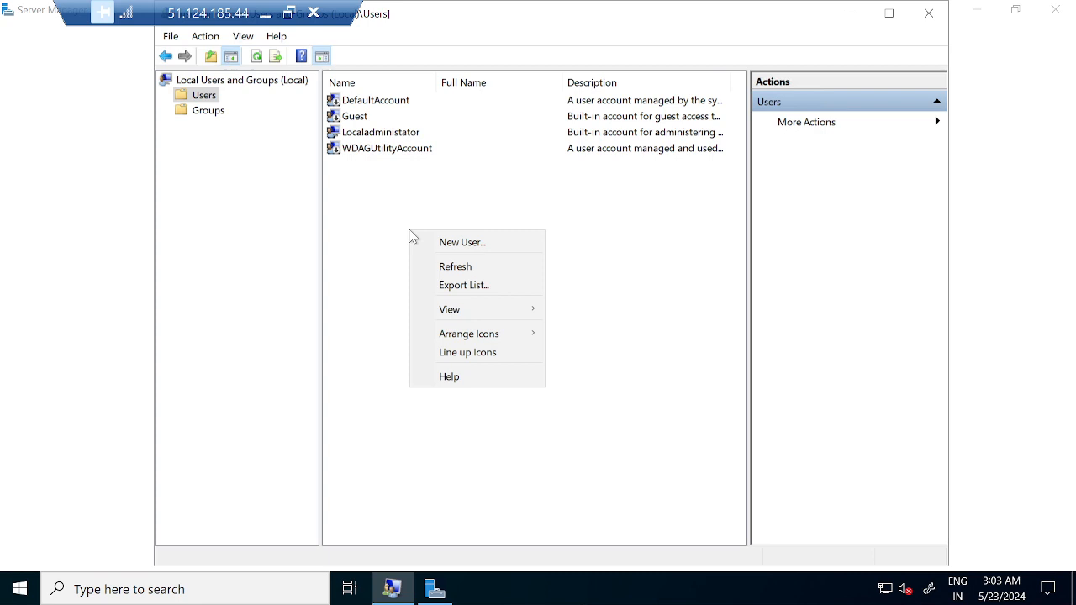
left_click(472, 247)
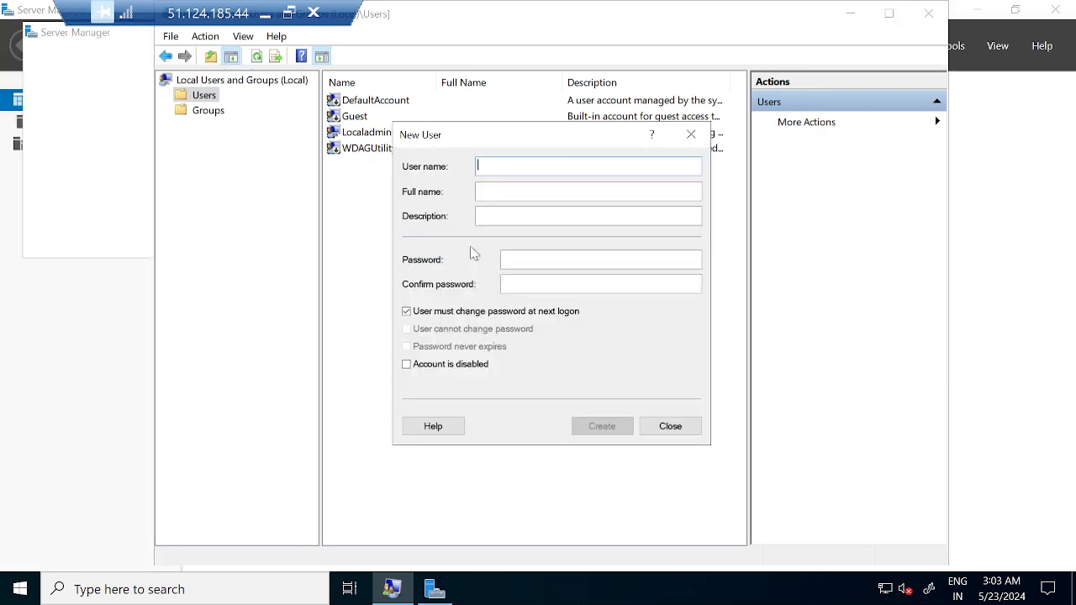
type("Loal")
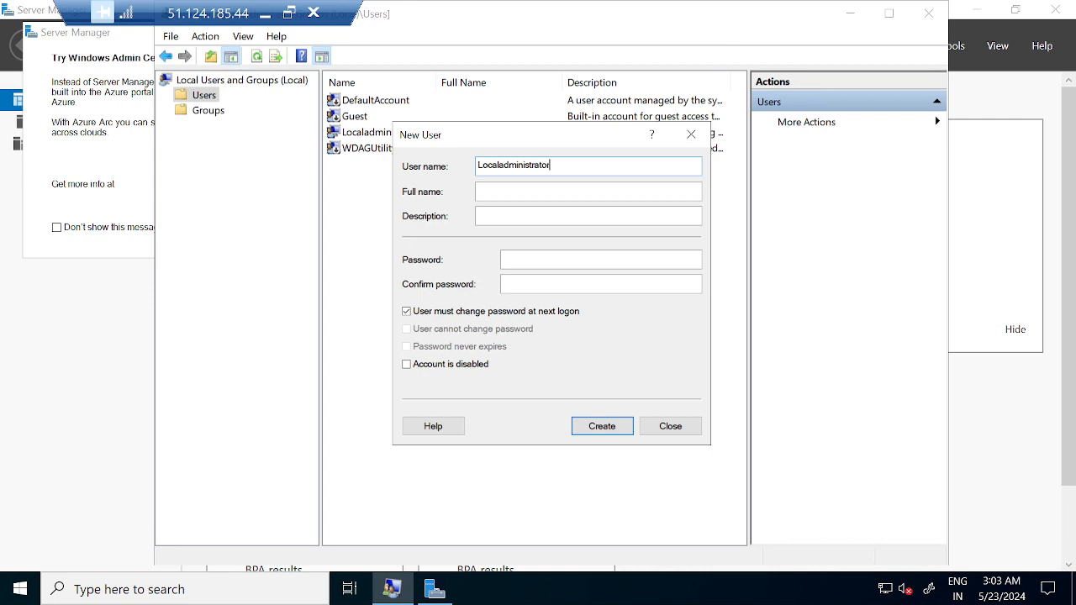
Enter and confirm the new user's password, turn off the required password change at next logon, and create the account.
key("Tab")
key("Tab")
key("Tab")
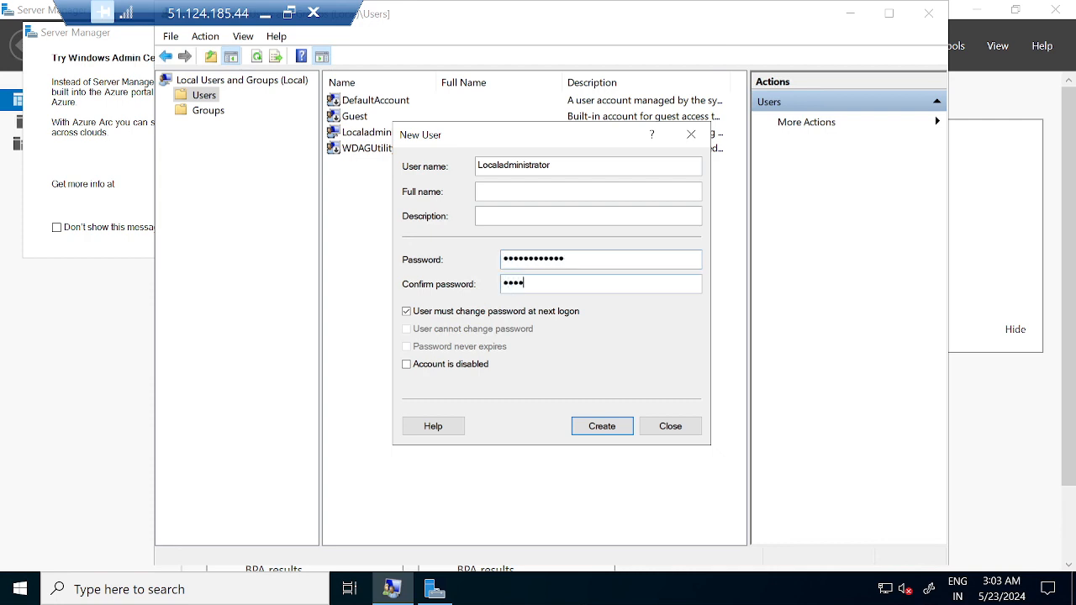
type("•••")
left_click(448, 313)
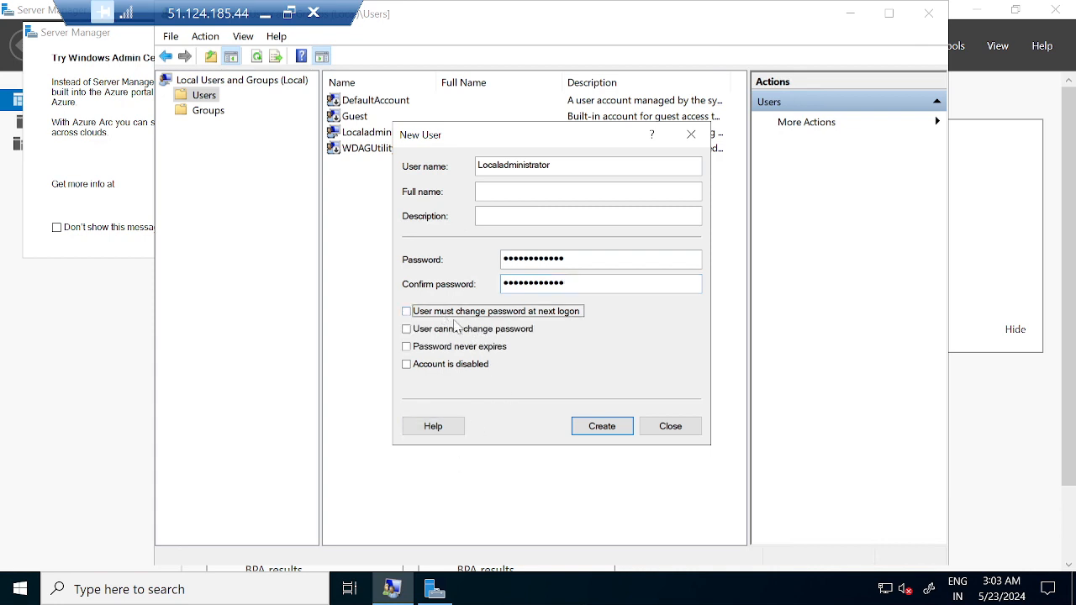
left_click(600, 426)
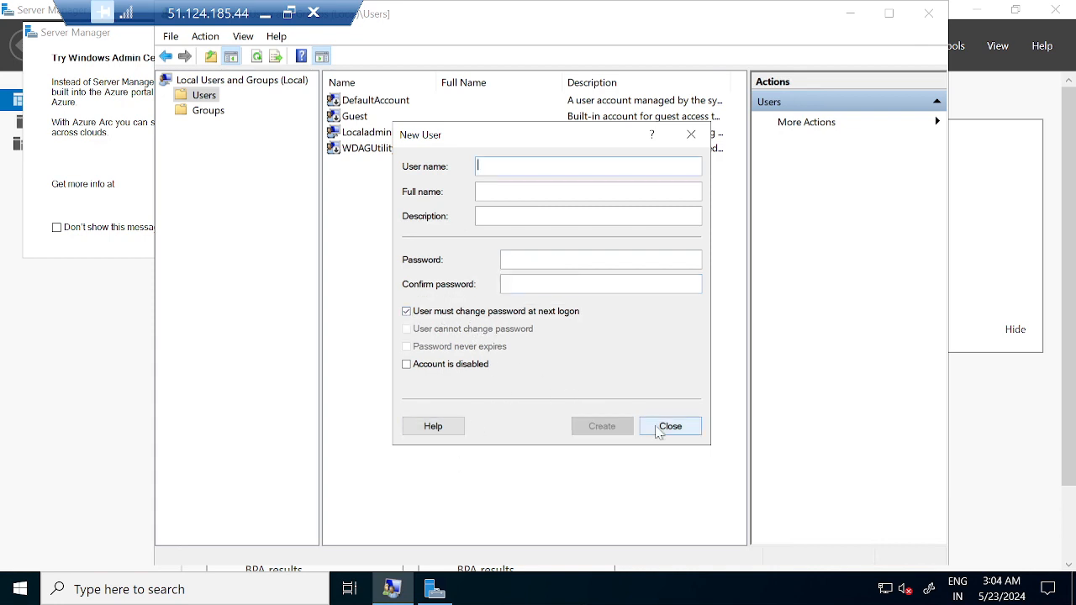
left_click(670, 427)
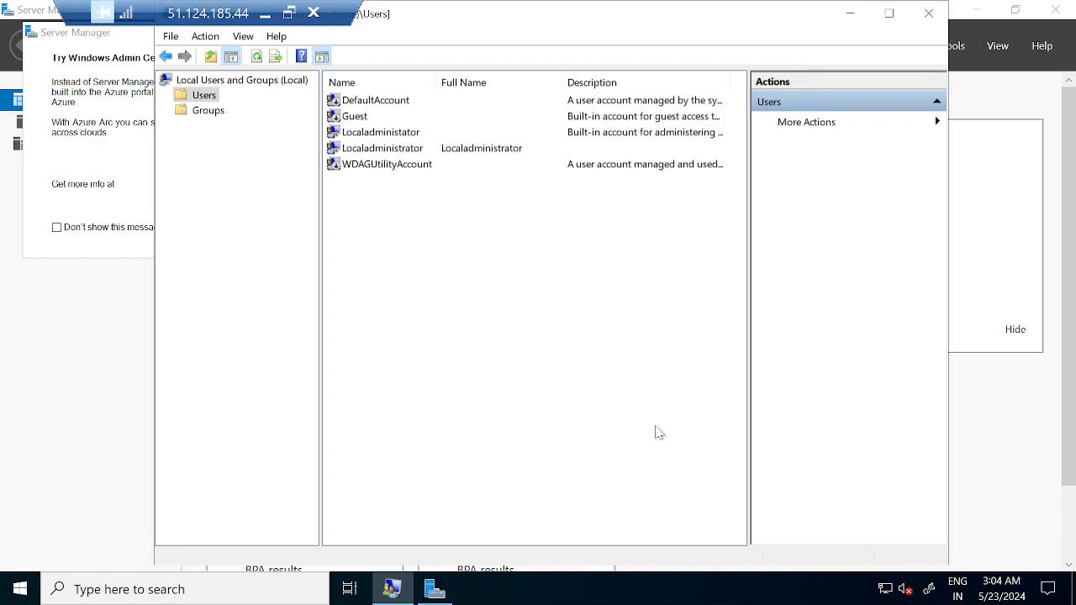
Select the Localadministrator account, then close local user management and Server Manager with its Windows Admin Center message.
left_click(384, 154)
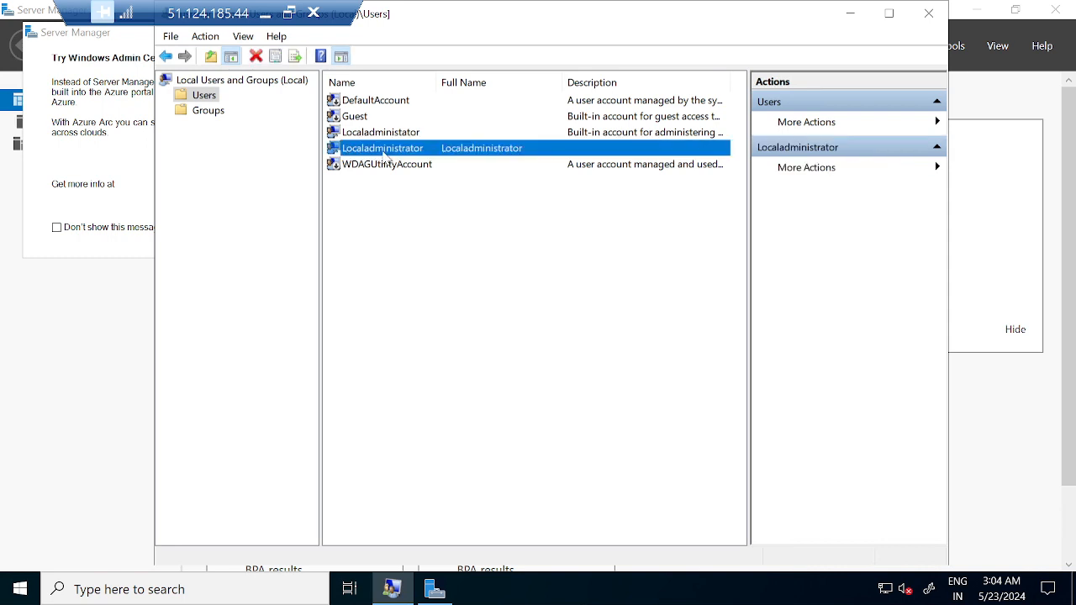
left_click(925, 17)
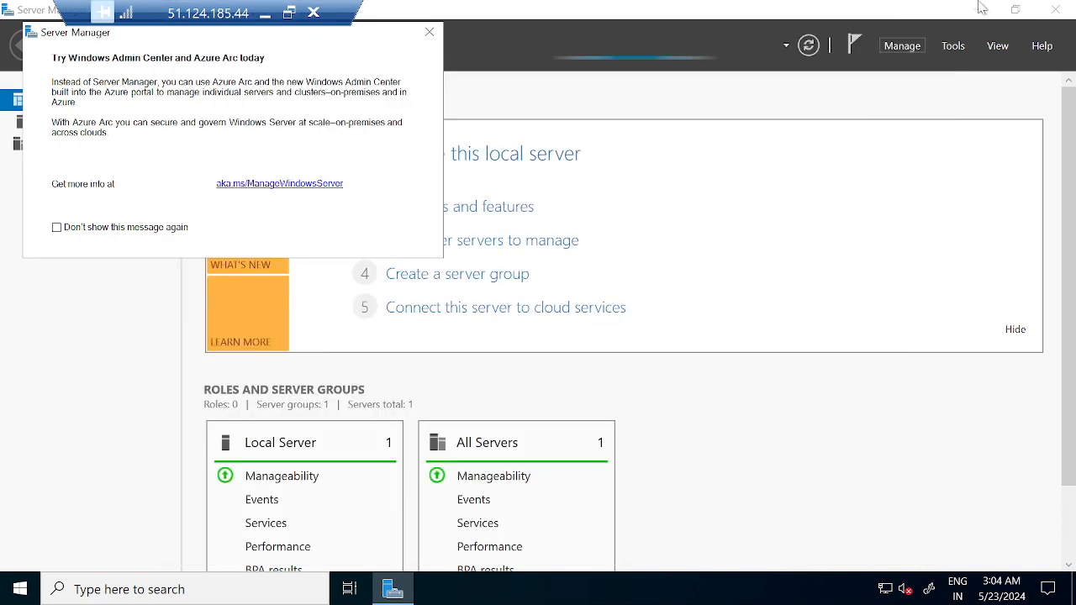
left_click(429, 32)
left_click(1058, 10)
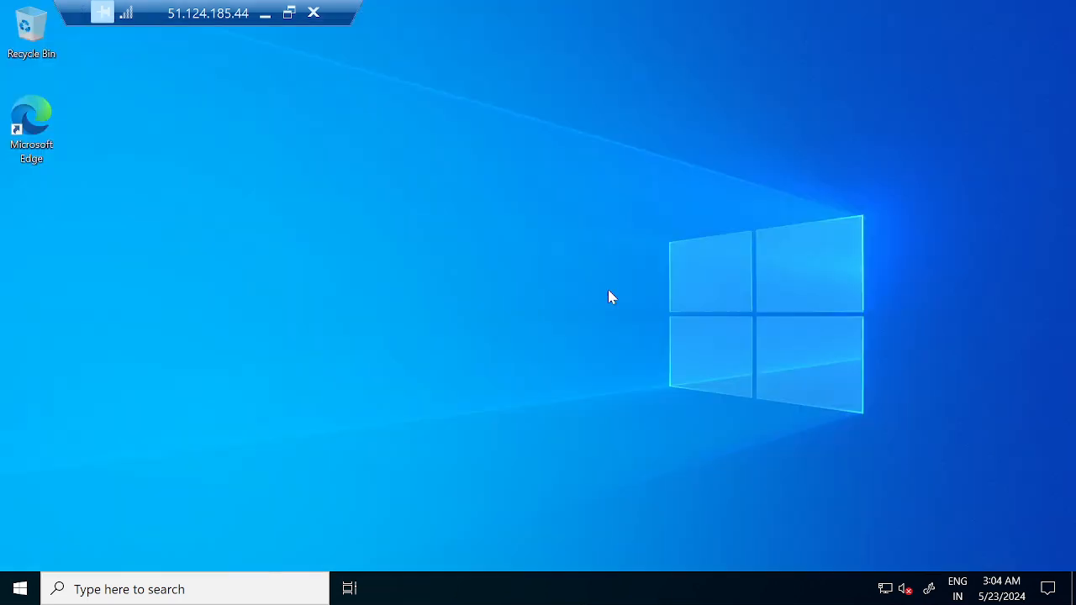
Open Microsoft Edge on the remote machine and complete its first-run setup without signing in or importing Google data.
key("super+r")
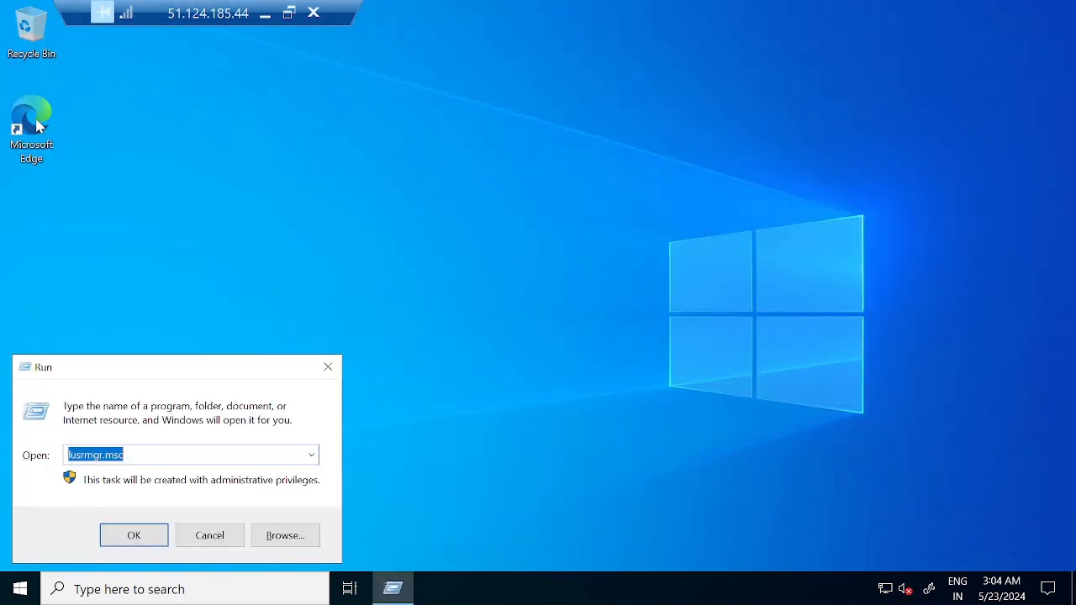
double_click(28, 118)
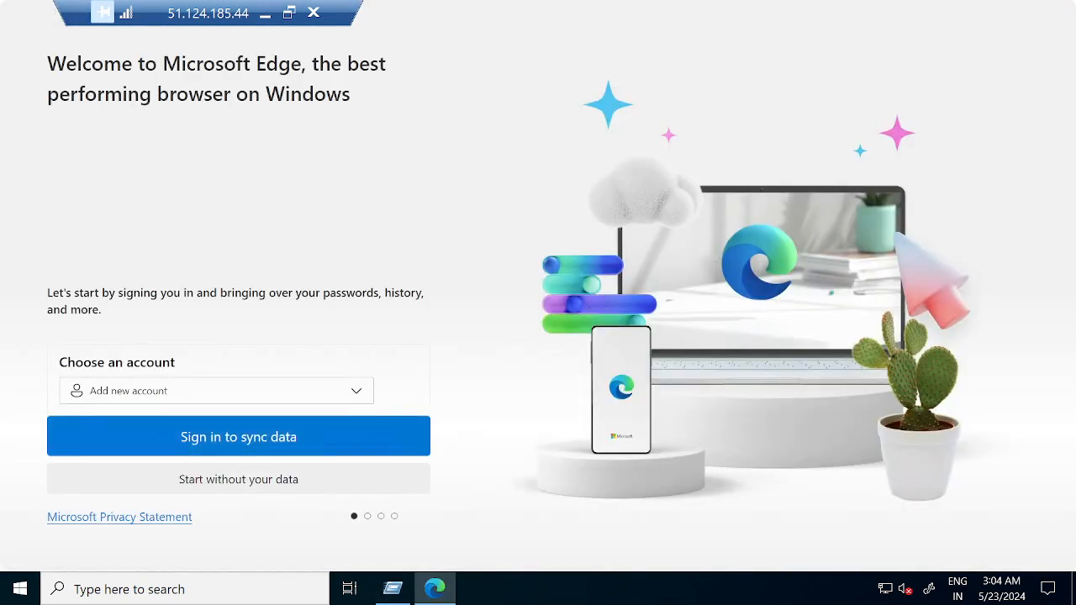
left_click(218, 477)
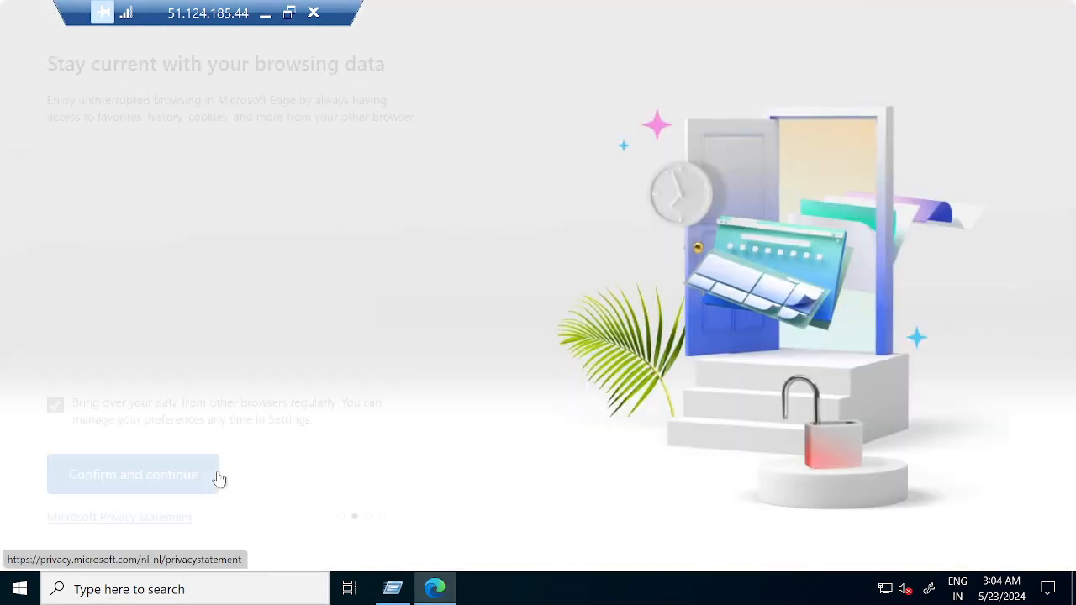
left_click(125, 480)
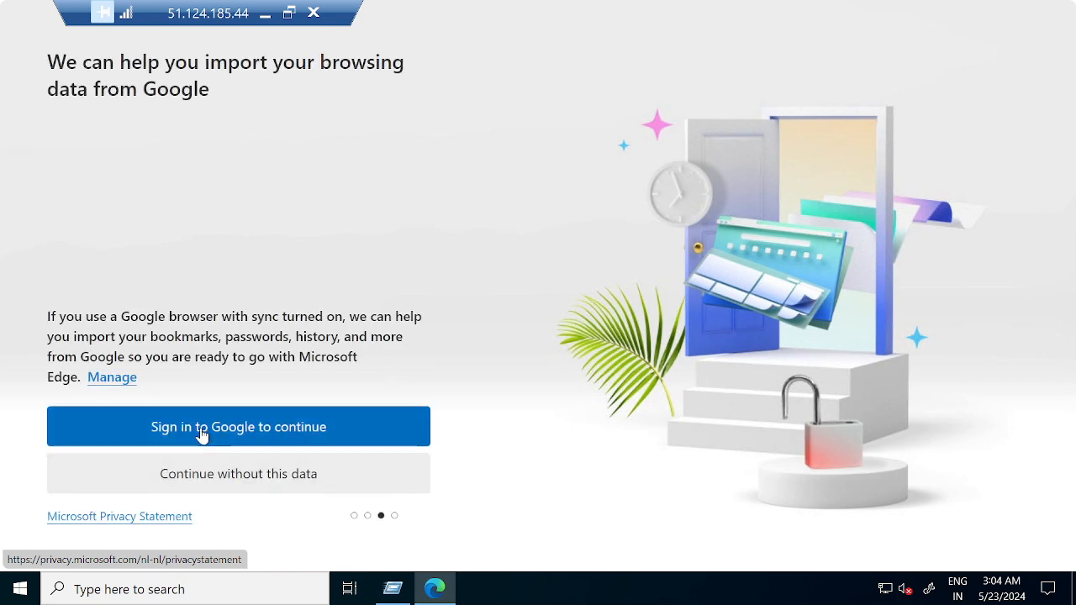
left_click(202, 474)
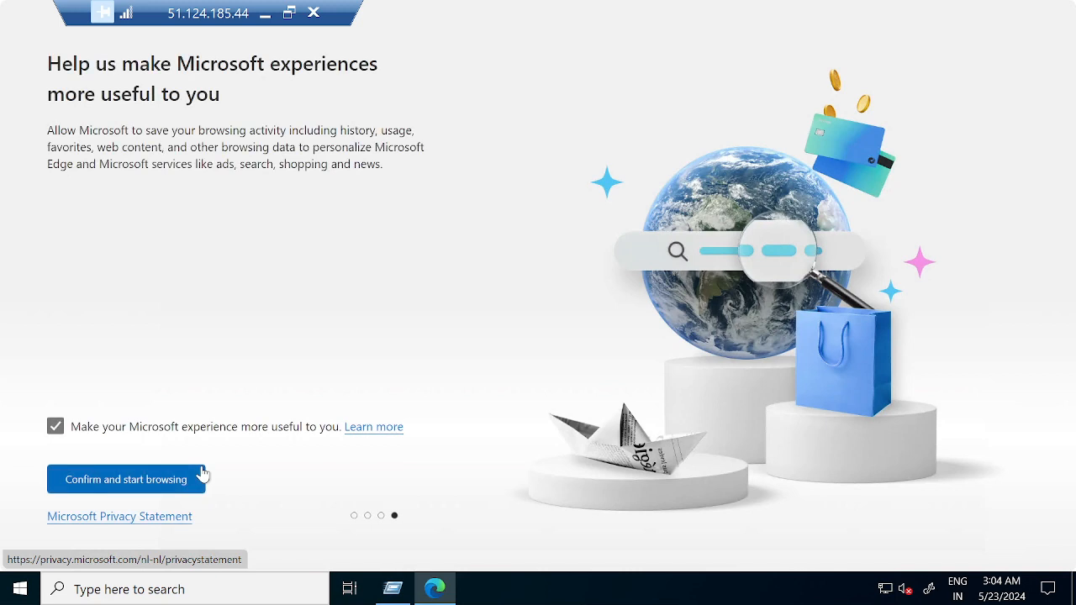
left_click(158, 494)
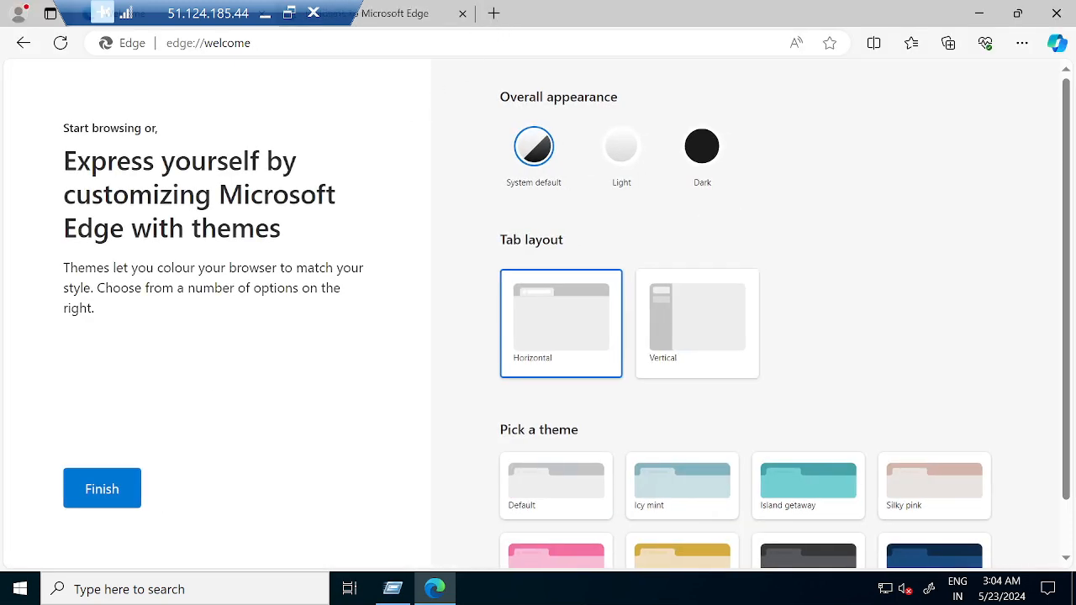
Go to google.com and change the language of the consent page to English.
left_click(446, 38)
type("google.com")
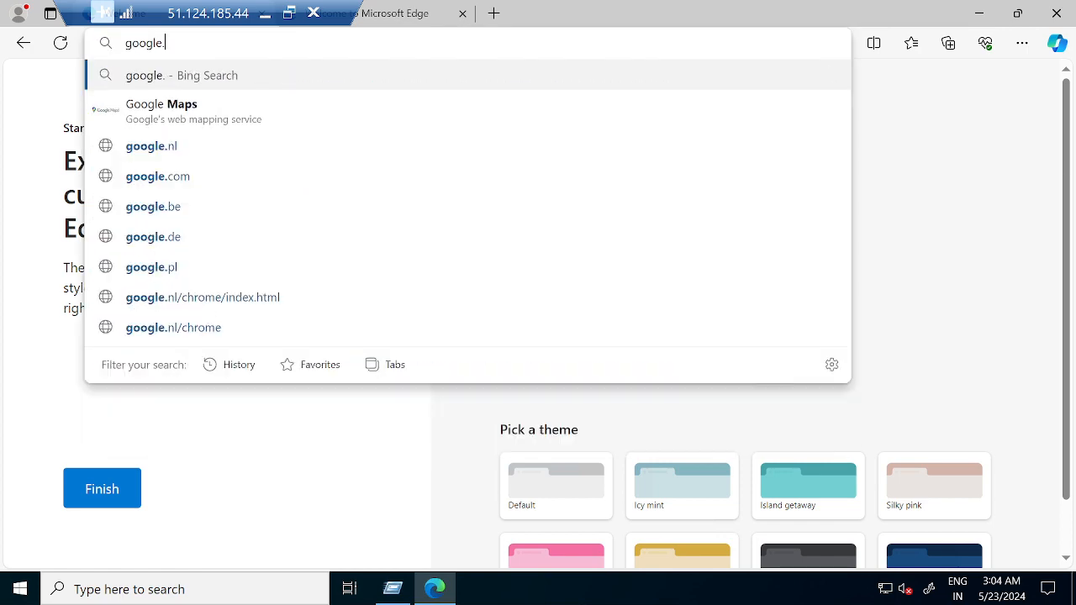
key("Return")
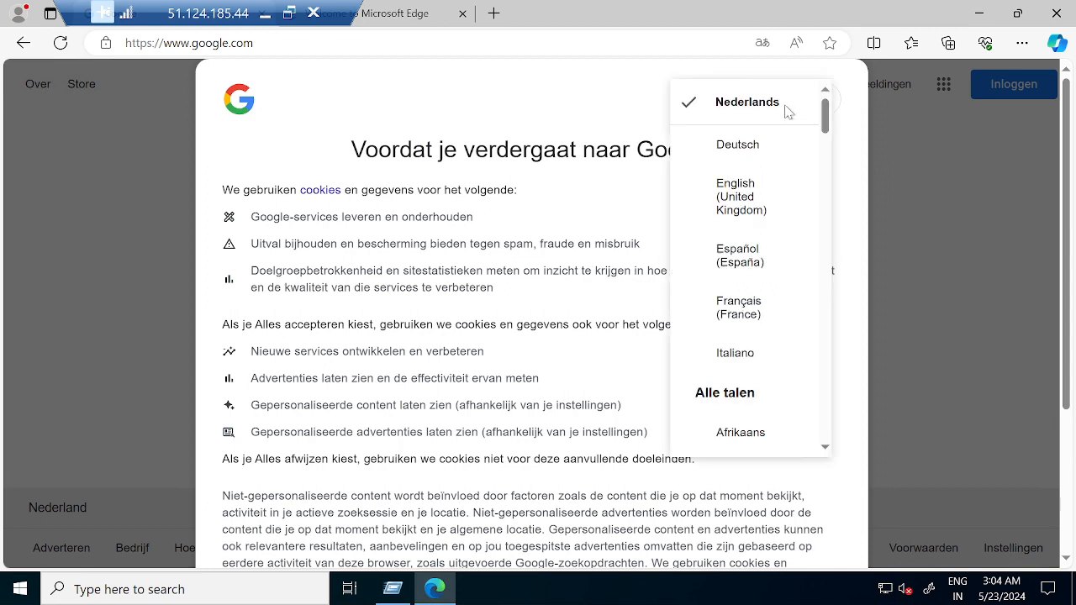
scroll(759, 427, "down", 8)
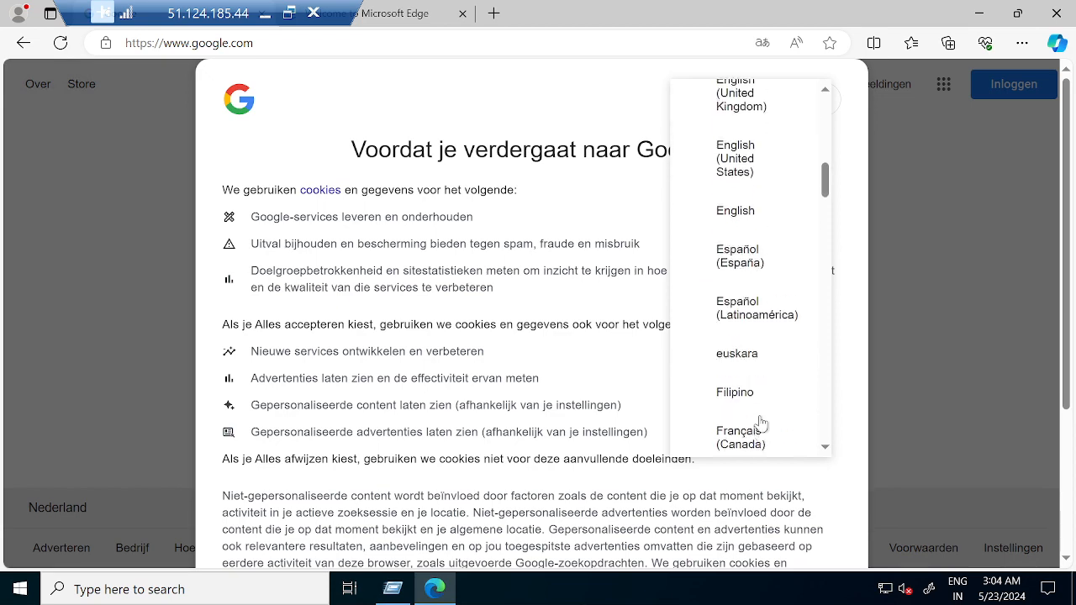
left_click(734, 202)
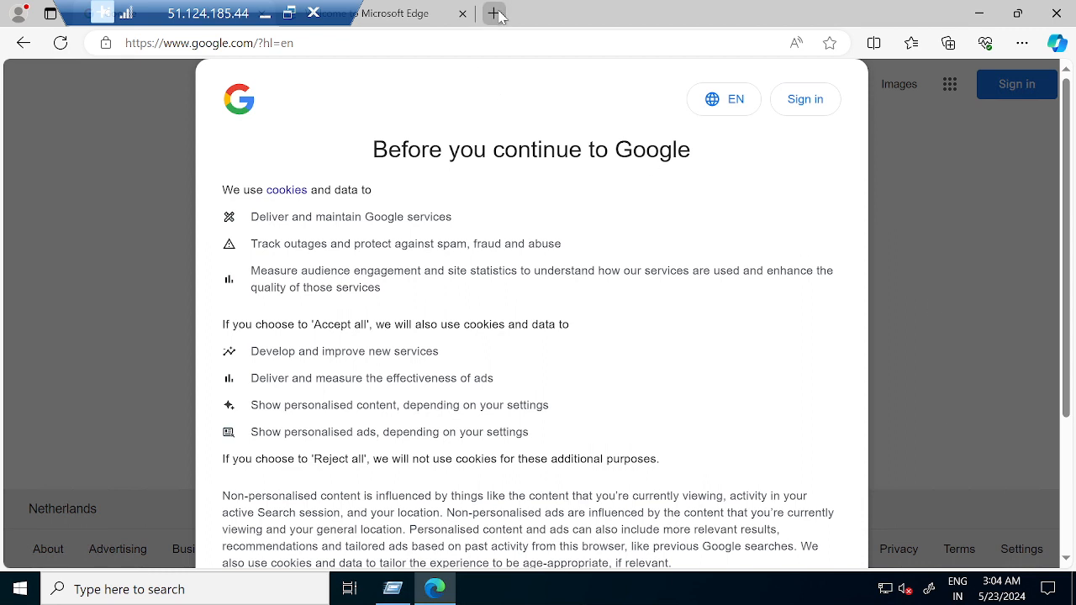
Go to youtube.com and accept all cookies on the consent page.
key("ctrl+l")
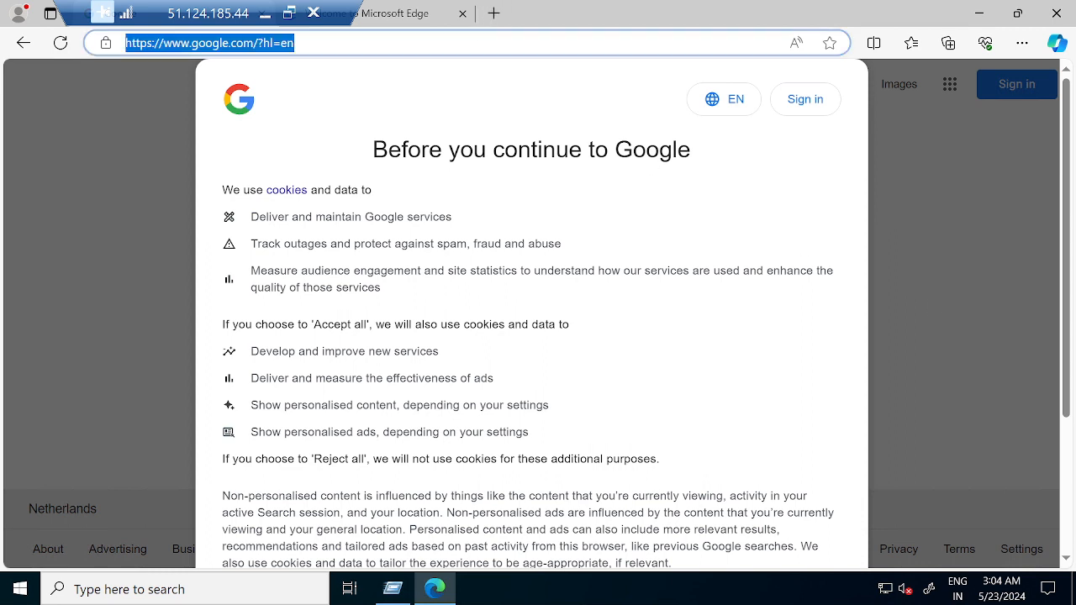
type("youtube.c")
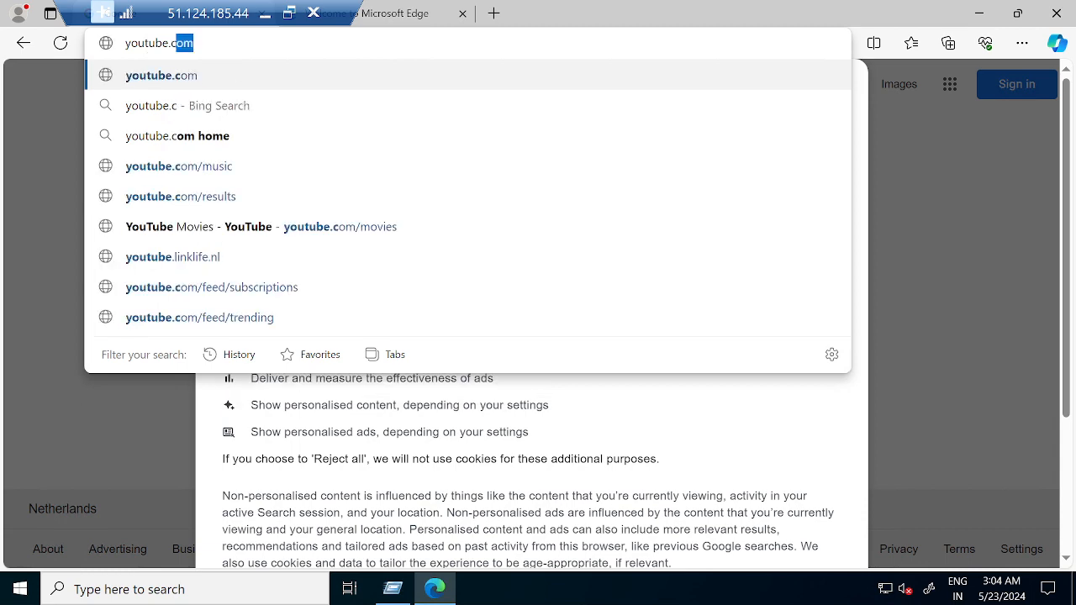
key("Return")
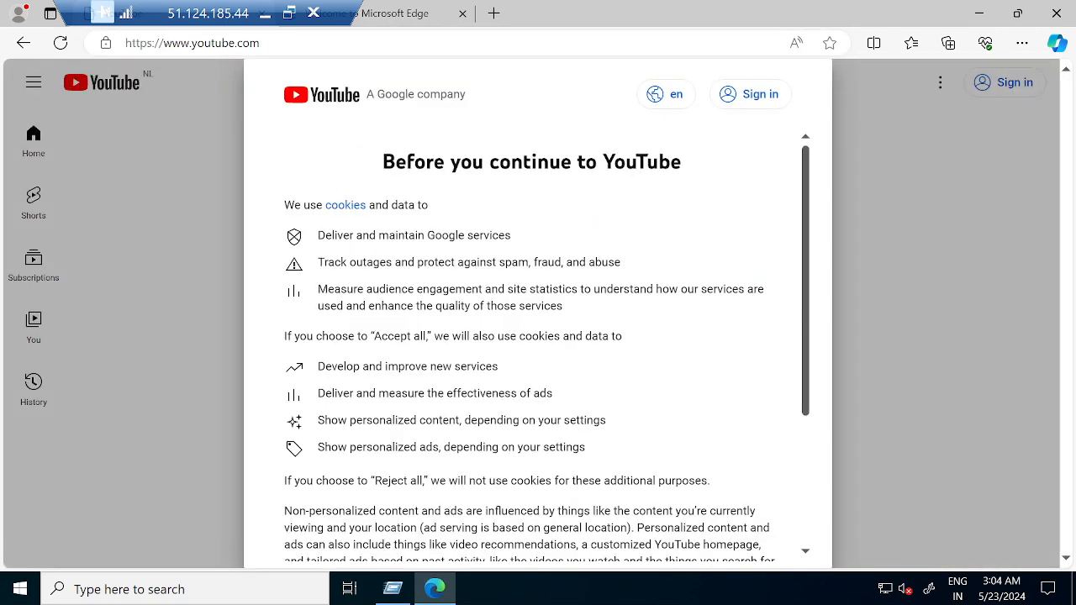
scroll(568, 232, "down", 5)
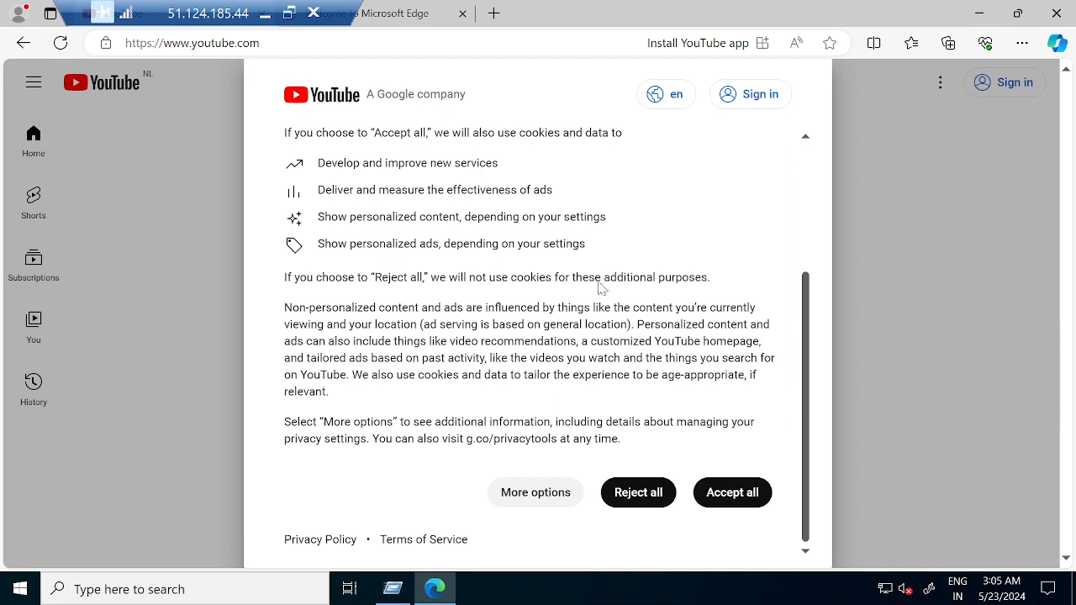
left_click(719, 492)
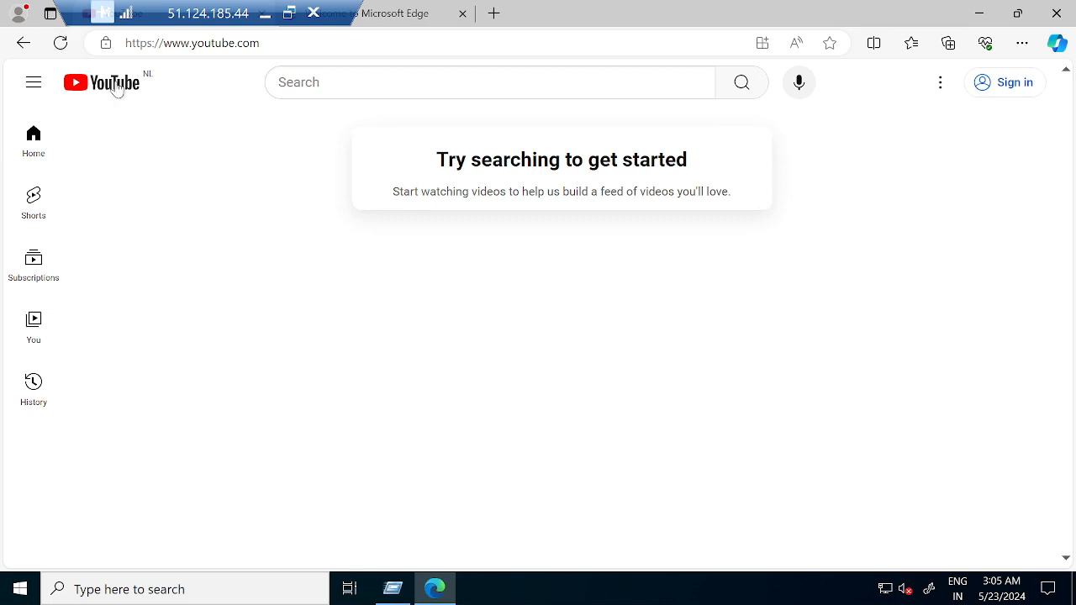
Minimize the remote session to return to the Azure portal, open TEST-VM01's overview and collapse the virtual machines list.
left_click(266, 13)
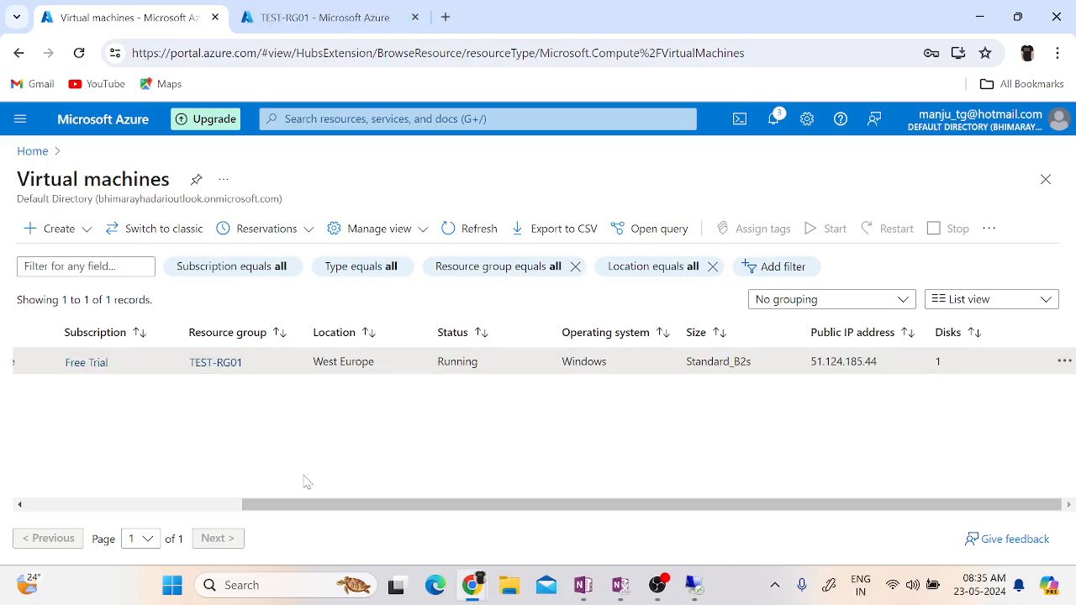
scroll(306, 482, "left", 5)
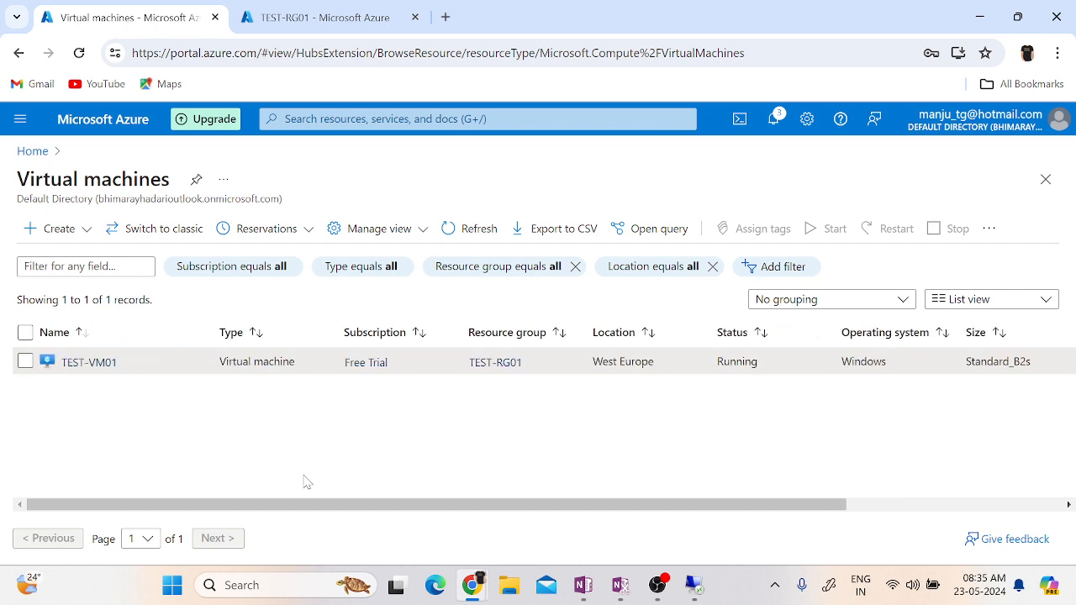
left_click(83, 367)
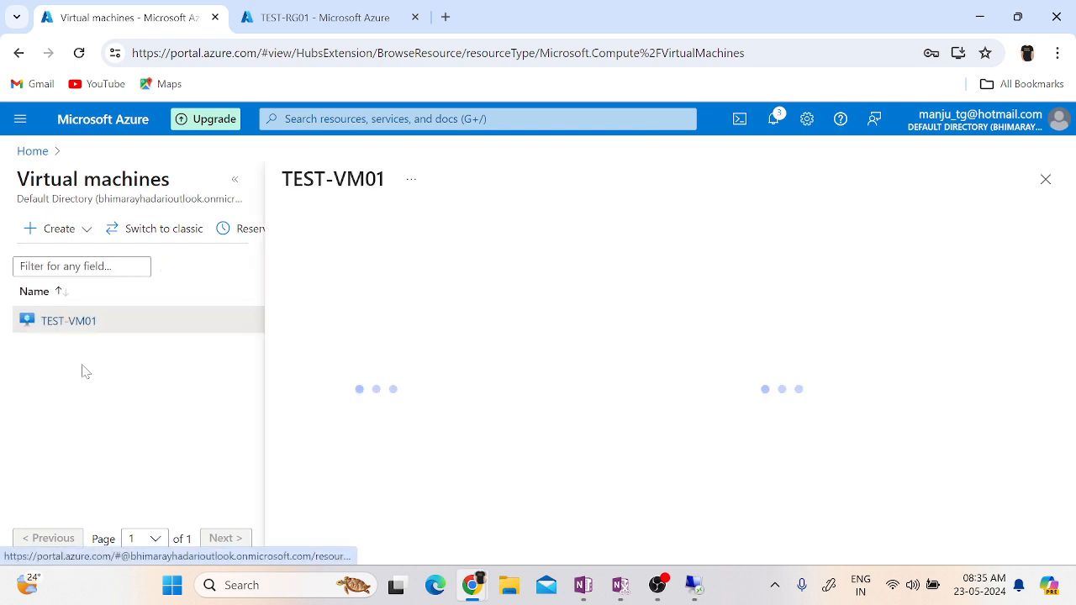
left_click(240, 180)
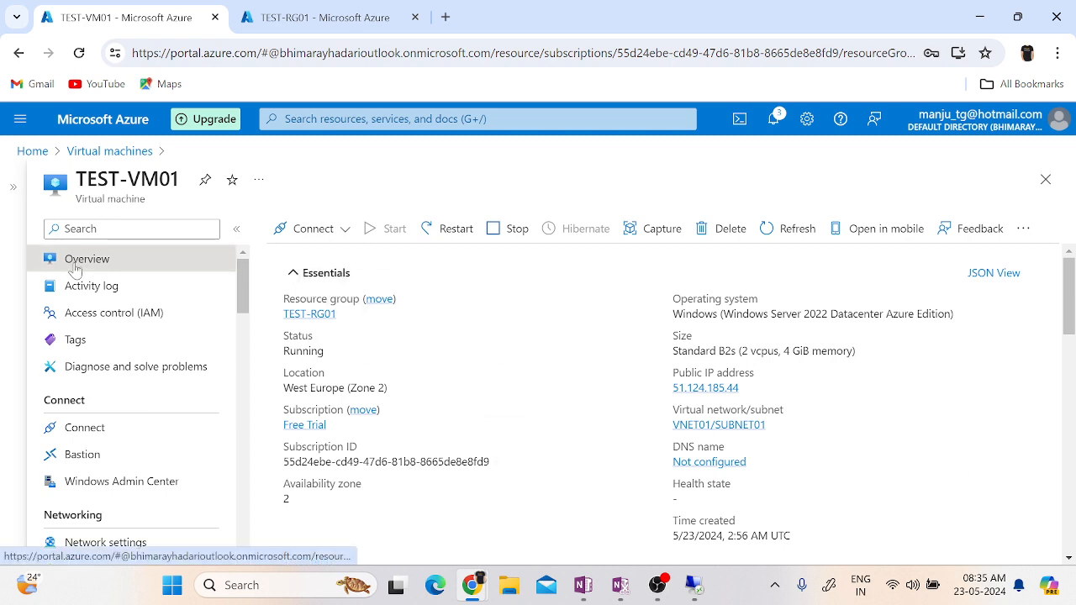
Review TEST-VM01's overview, examining its location, size in the essentials and private IP address in the networking properties.
scroll(499, 381, "down", 1)
scroll(500, 381, "up", 1)
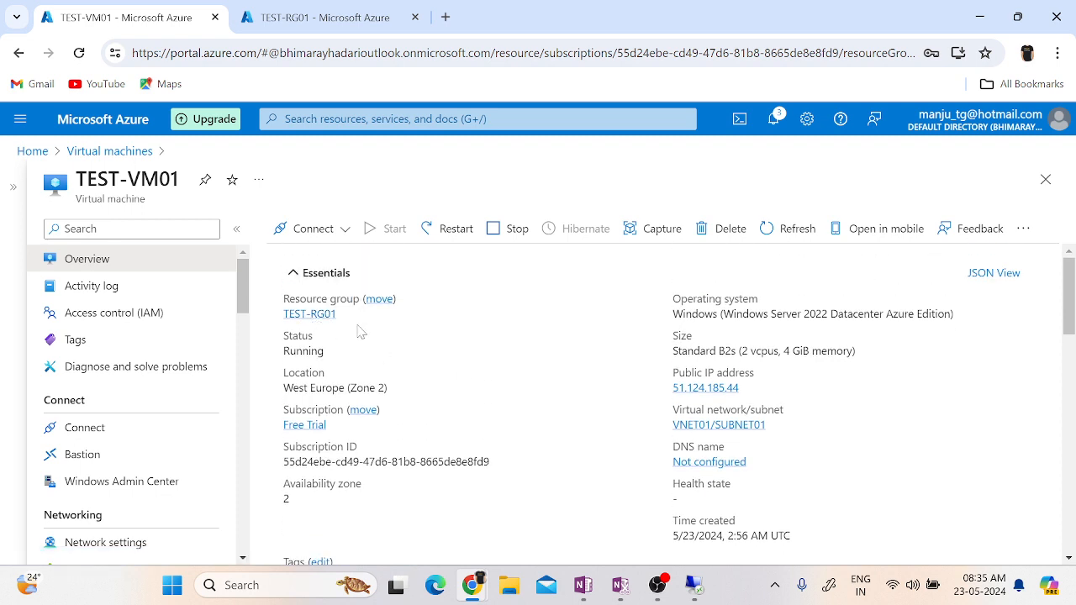
triple_click(363, 387)
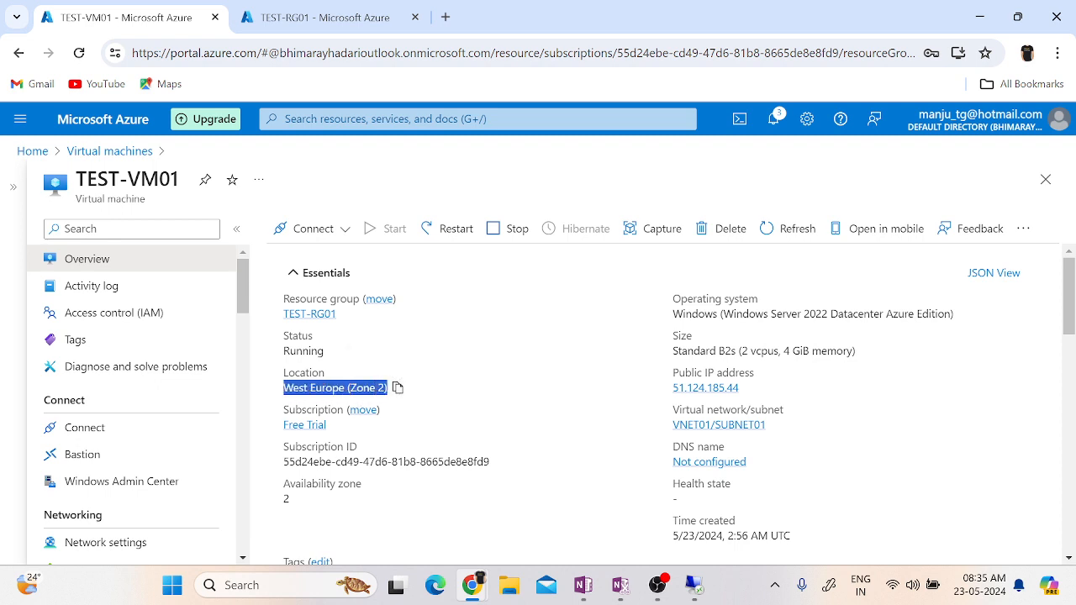
left_click(482, 441)
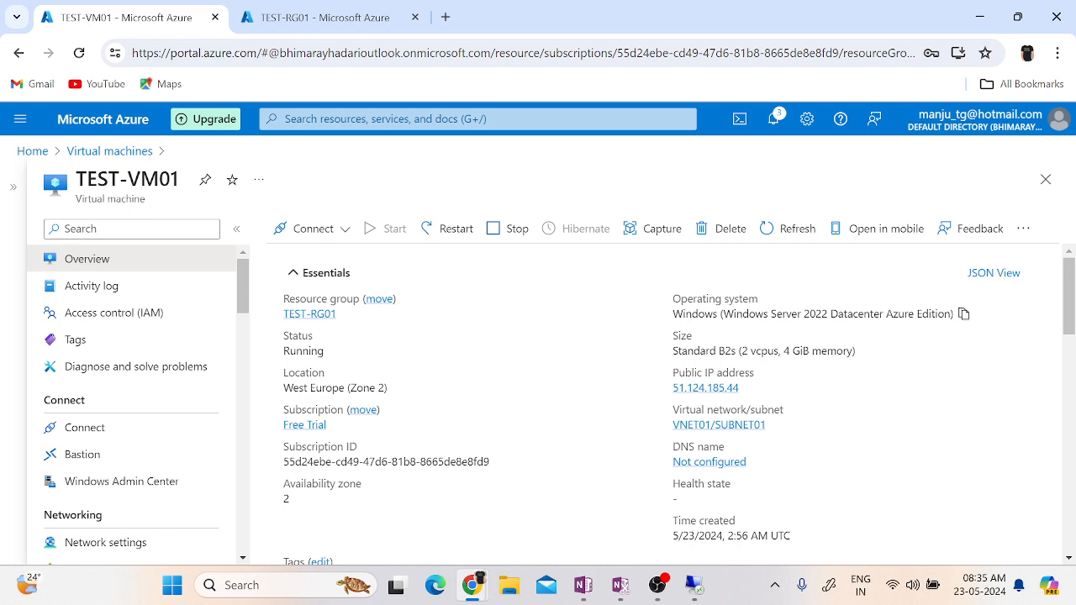
double_click(765, 351)
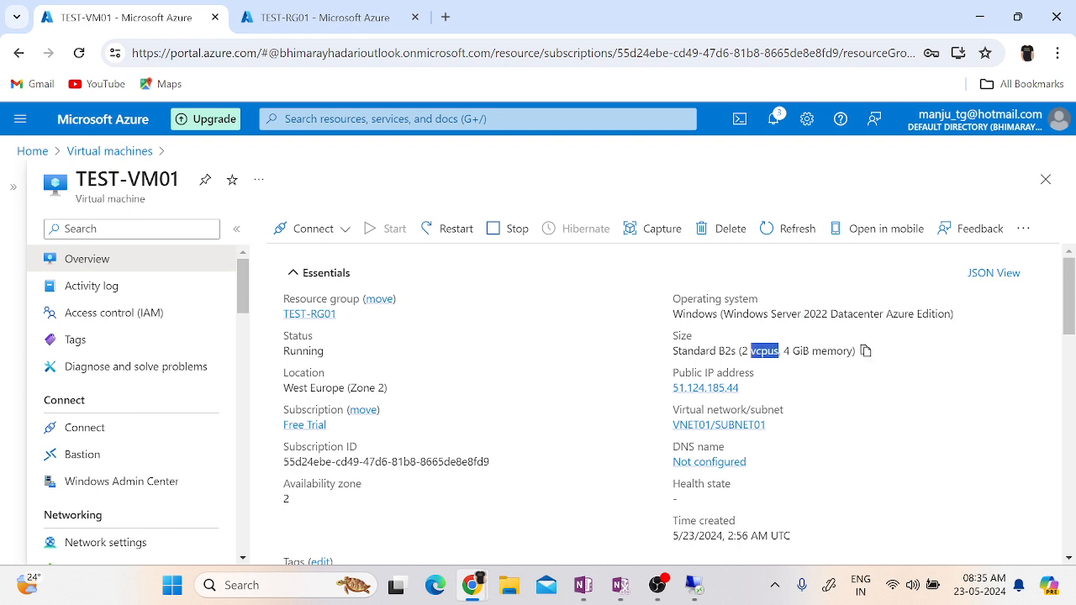
scroll(885, 458, "down", 2)
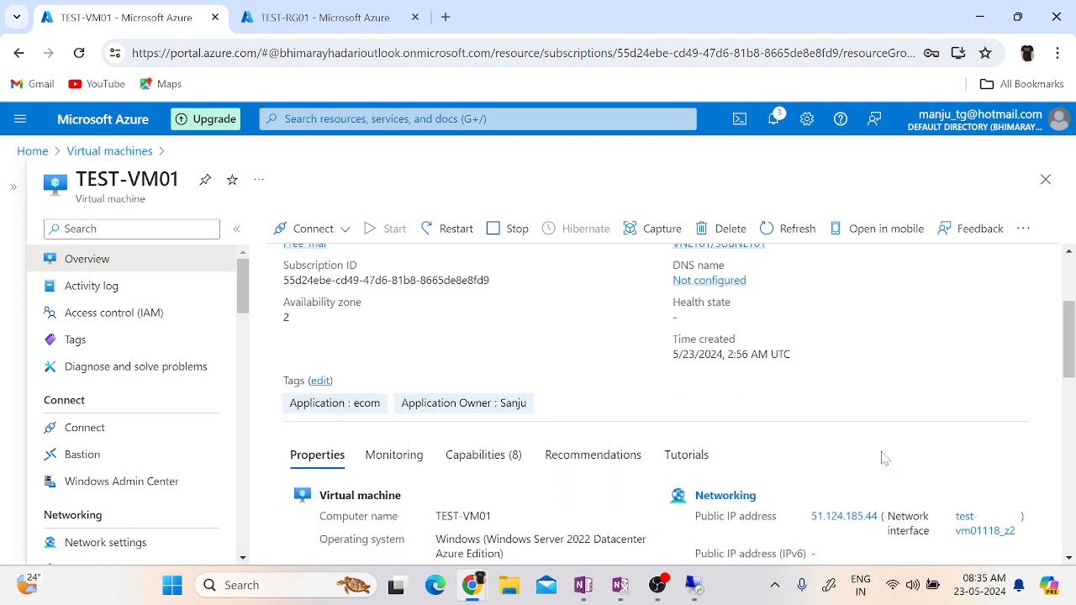
scroll(885, 458, "down", 3)
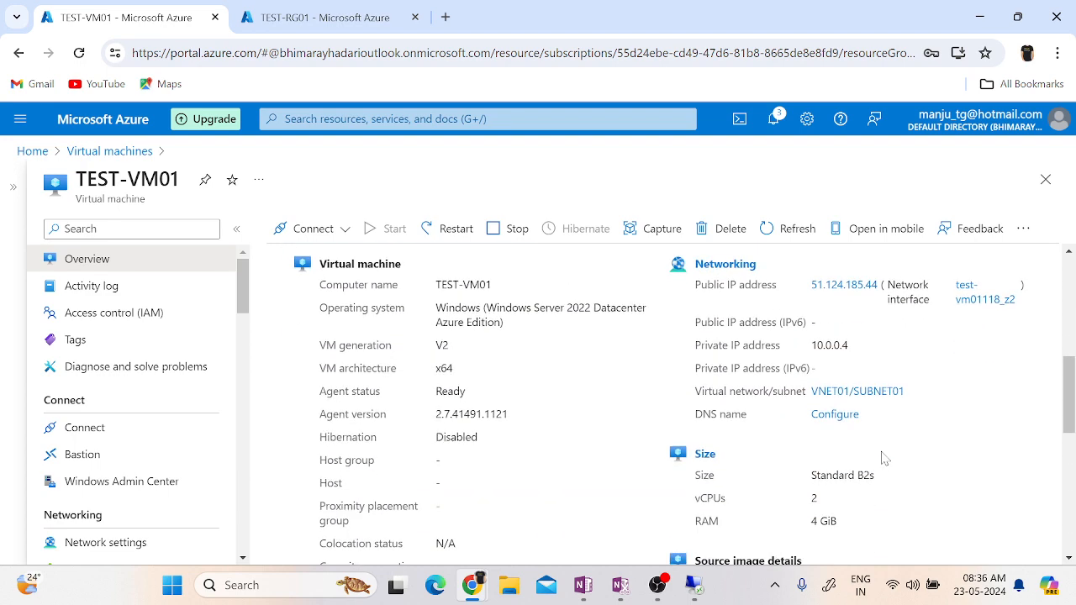
triple_click(742, 345)
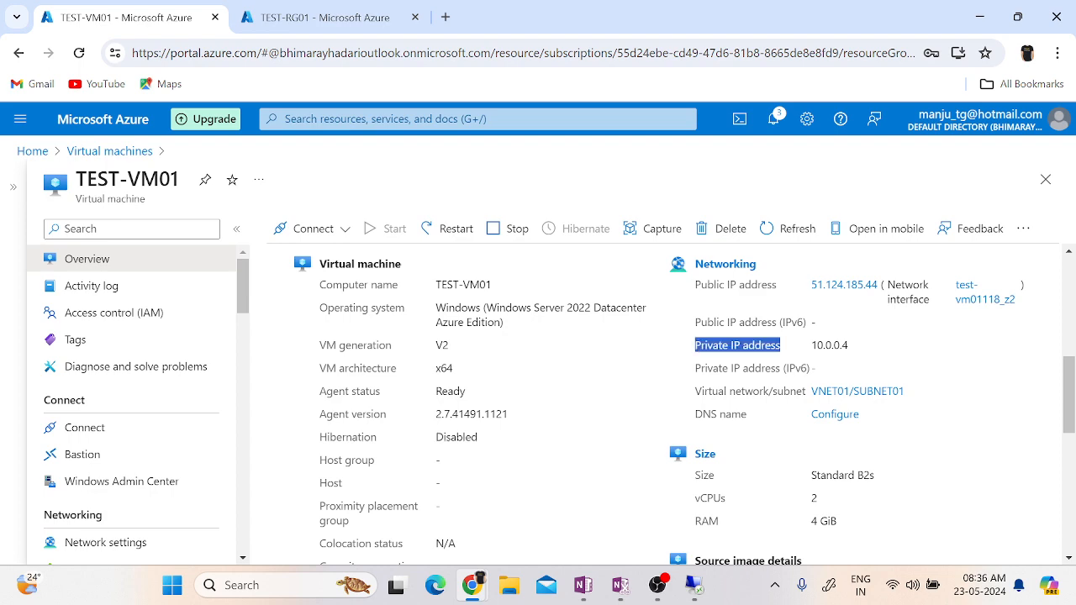
left_click(741, 345)
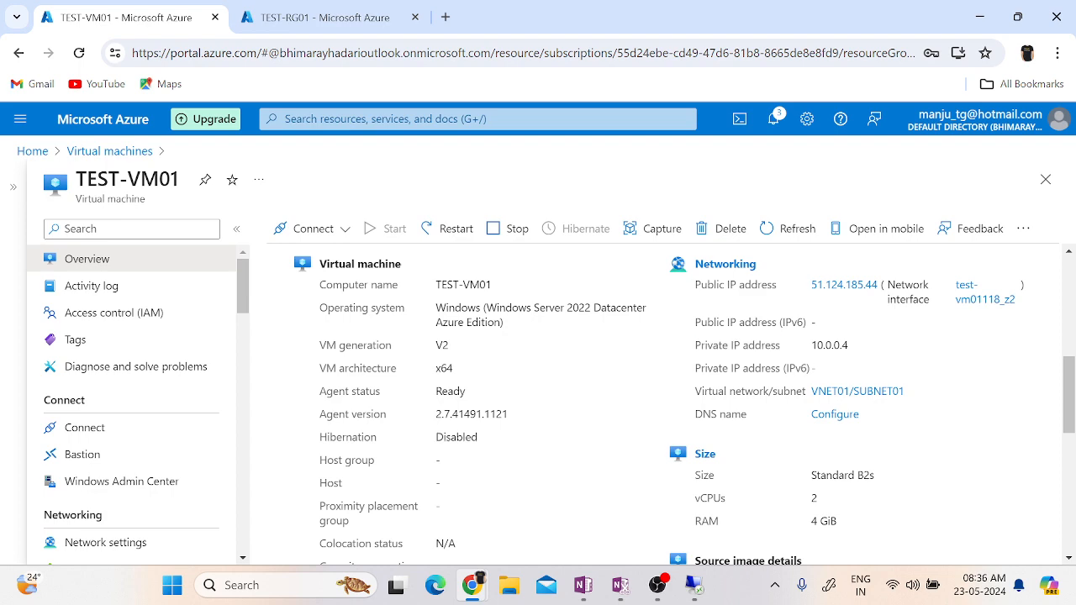
double_click(829, 345)
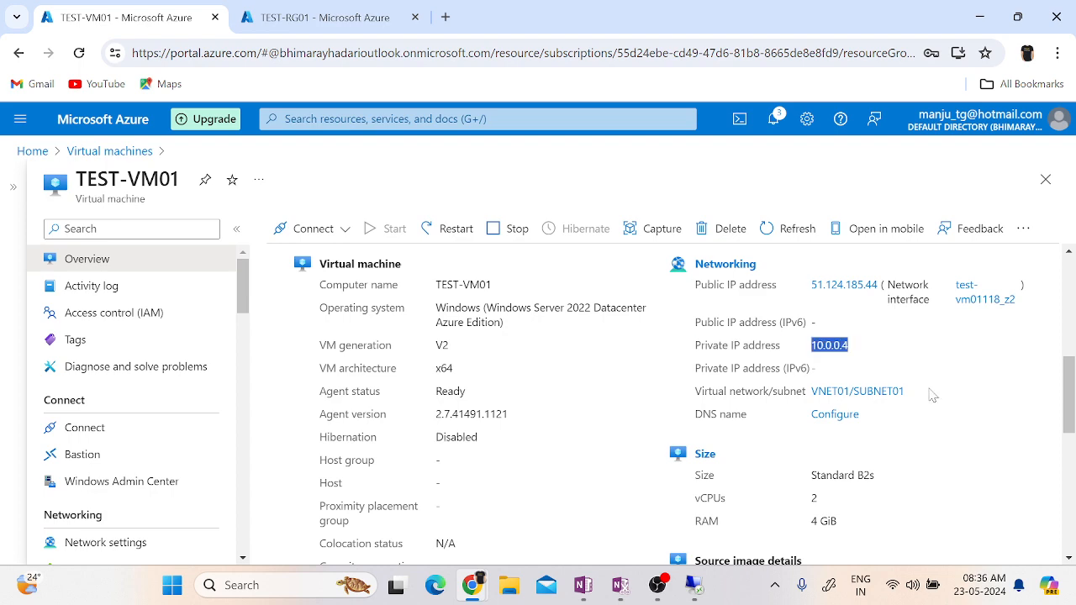
scroll(933, 395, "down", 3)
scroll(933, 395, "up", 6)
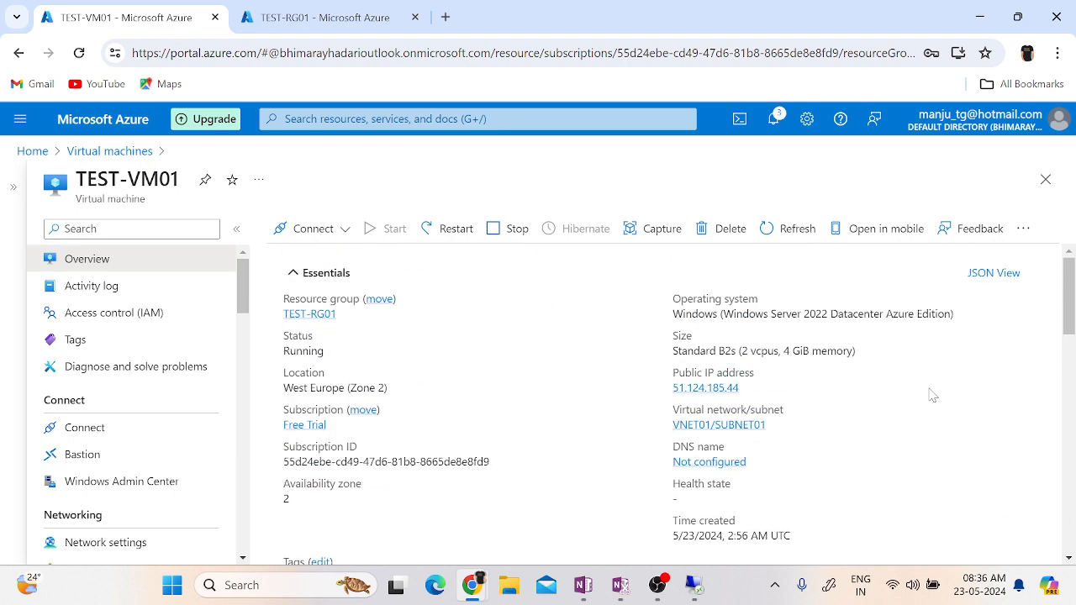
Download the native RDP file from TEST-VM01's Connect page and open TEST-VM01.rdp.
left_click(329, 242)
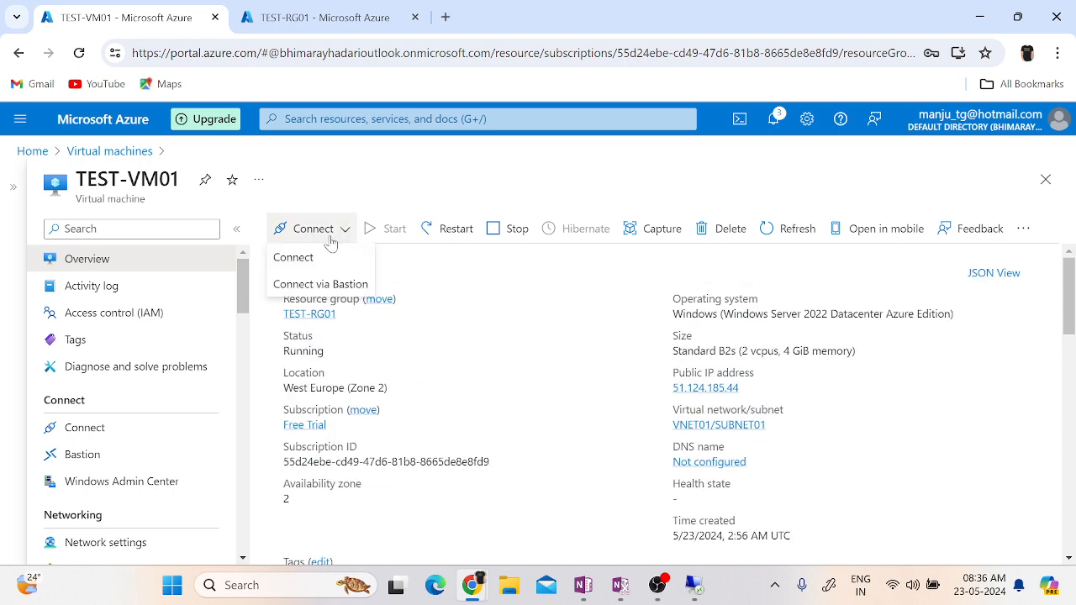
left_click(320, 260)
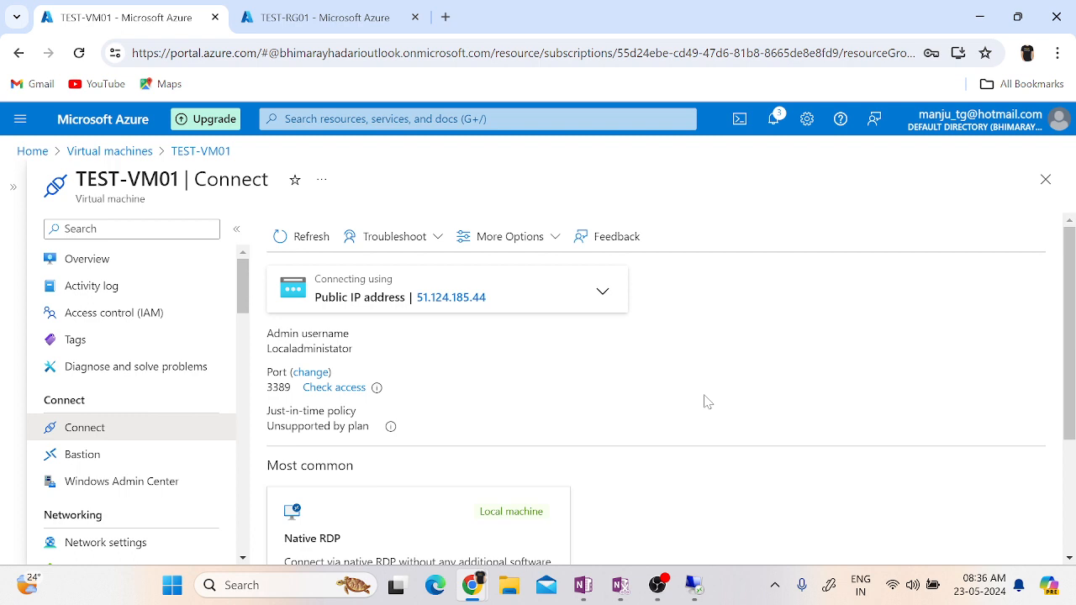
scroll(704, 402, "down", 2)
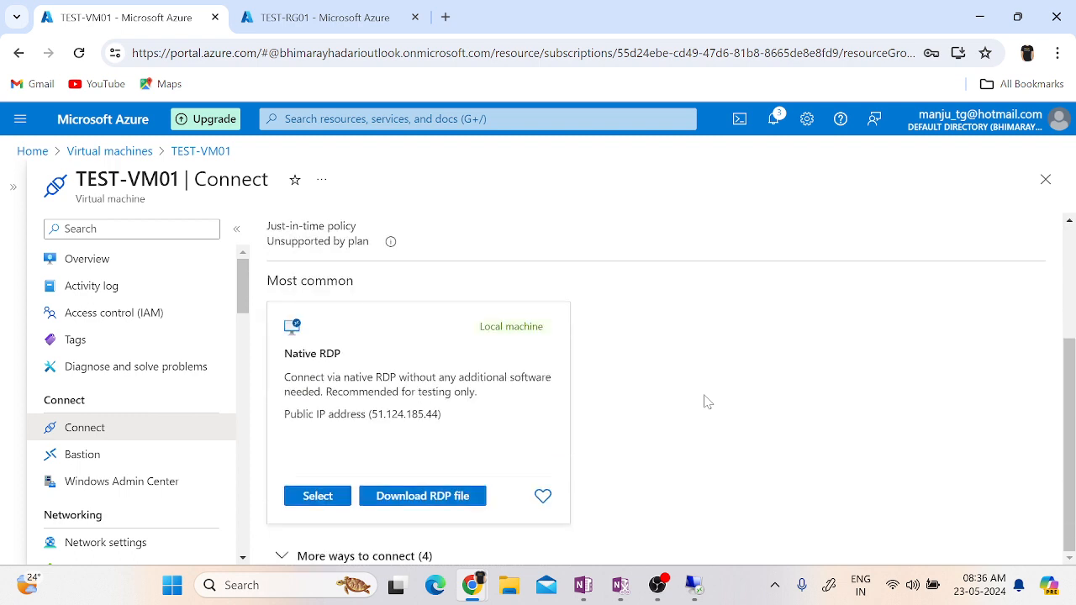
left_click(401, 498)
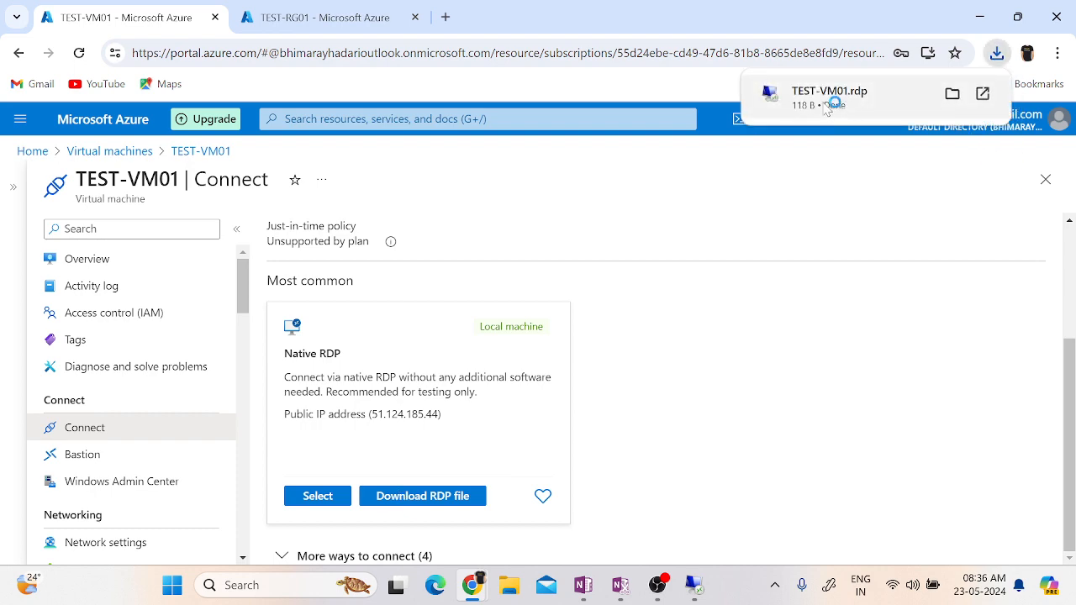
left_click(828, 107)
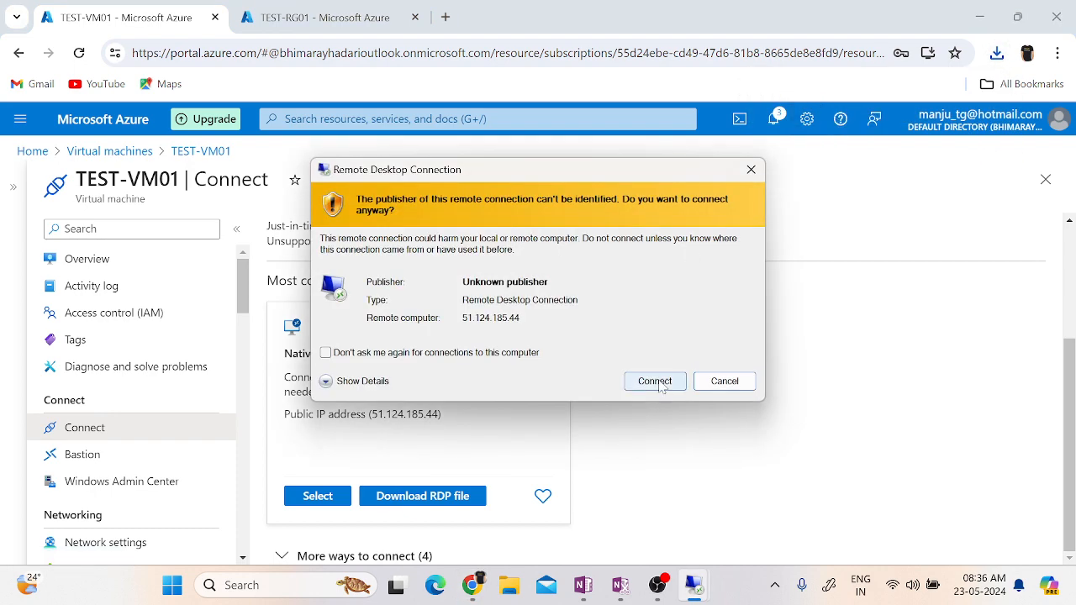
Connect to the remote computer despite the unknown publisher, signing in with the local administrator account's password.
left_click(655, 381)
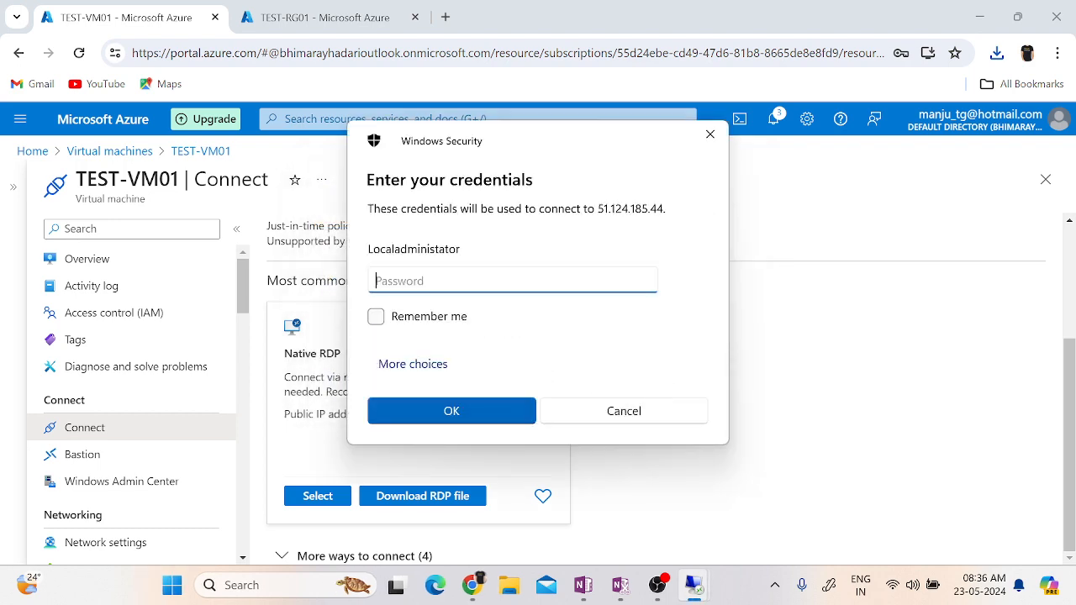
type("**********")
key("Return")
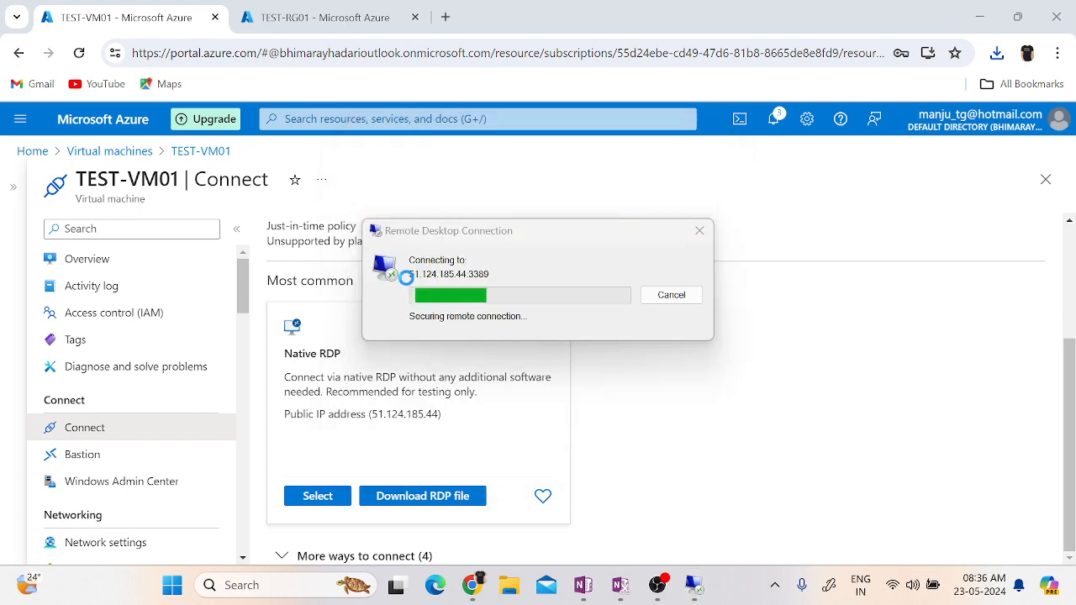
left_click(605, 437)
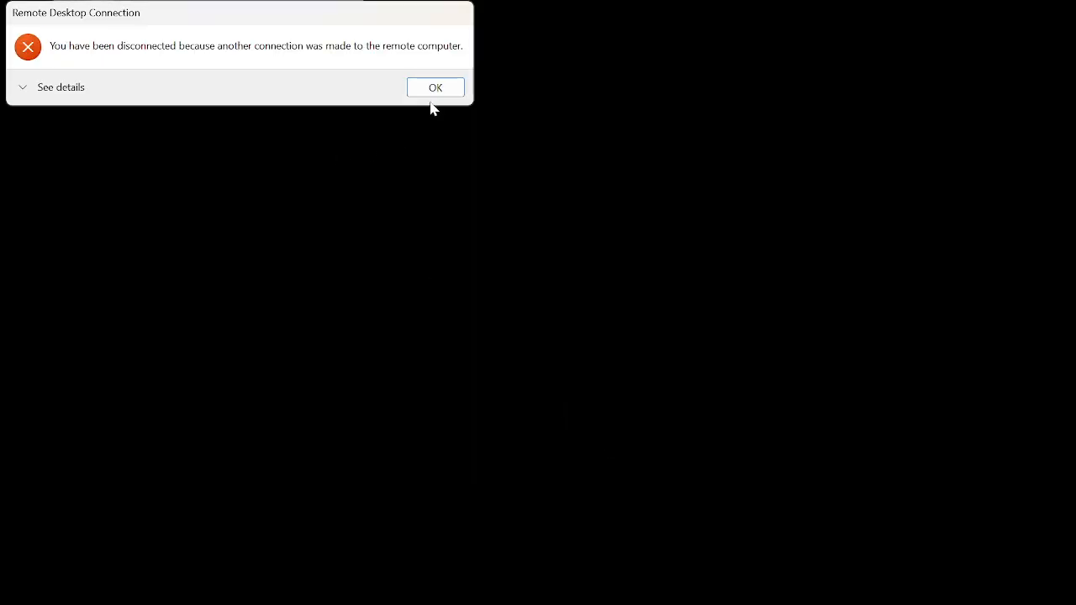
Dismiss the old session's disconnection notice and connection window, and close Edge and the Run dialog on the remote desktop.
left_click(434, 91)
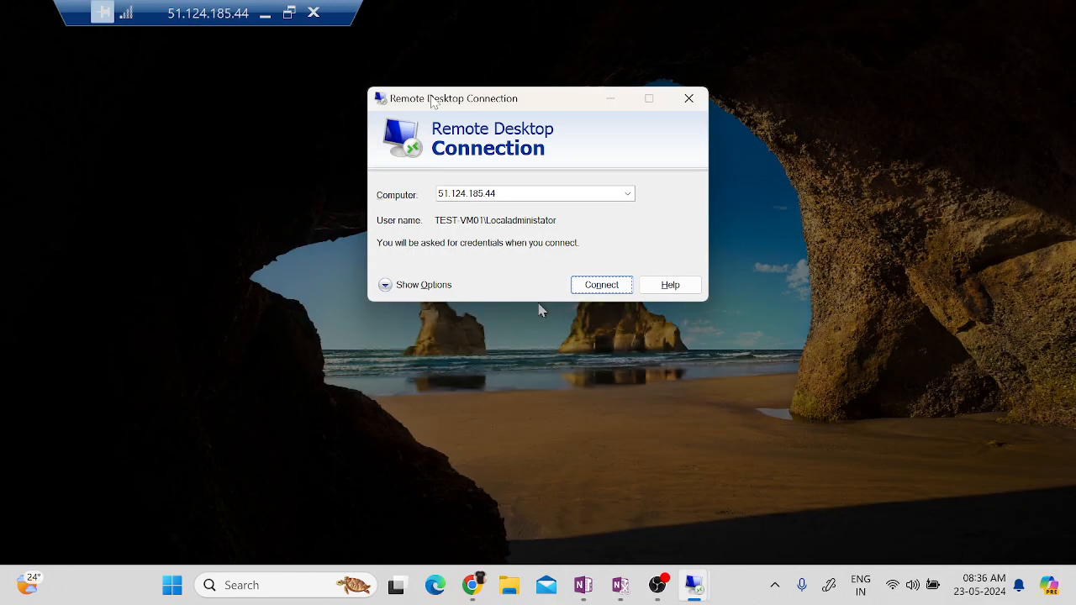
left_click(688, 99)
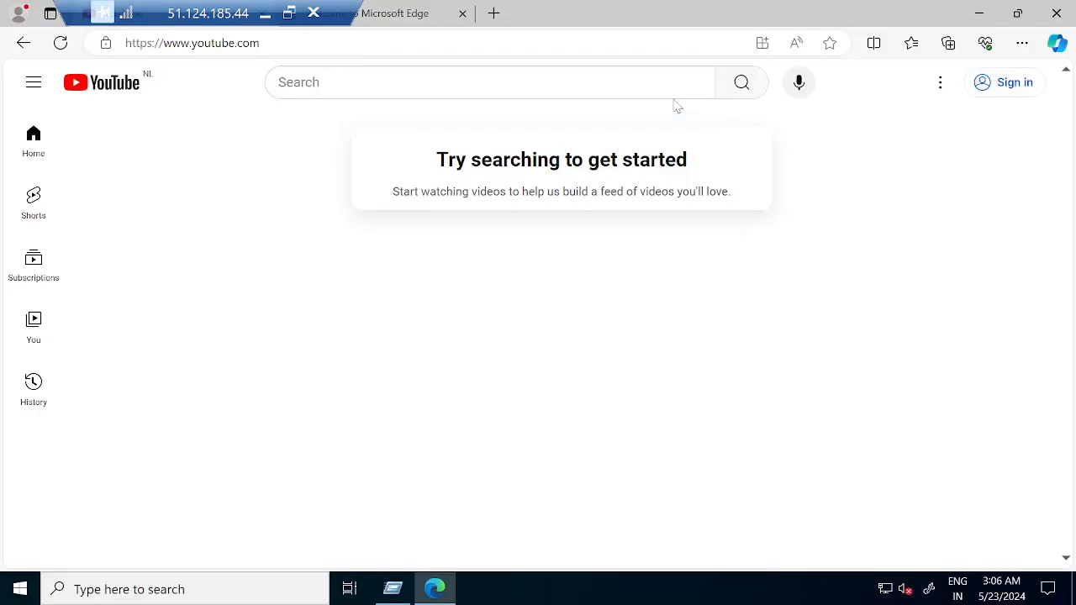
left_click(1066, 24)
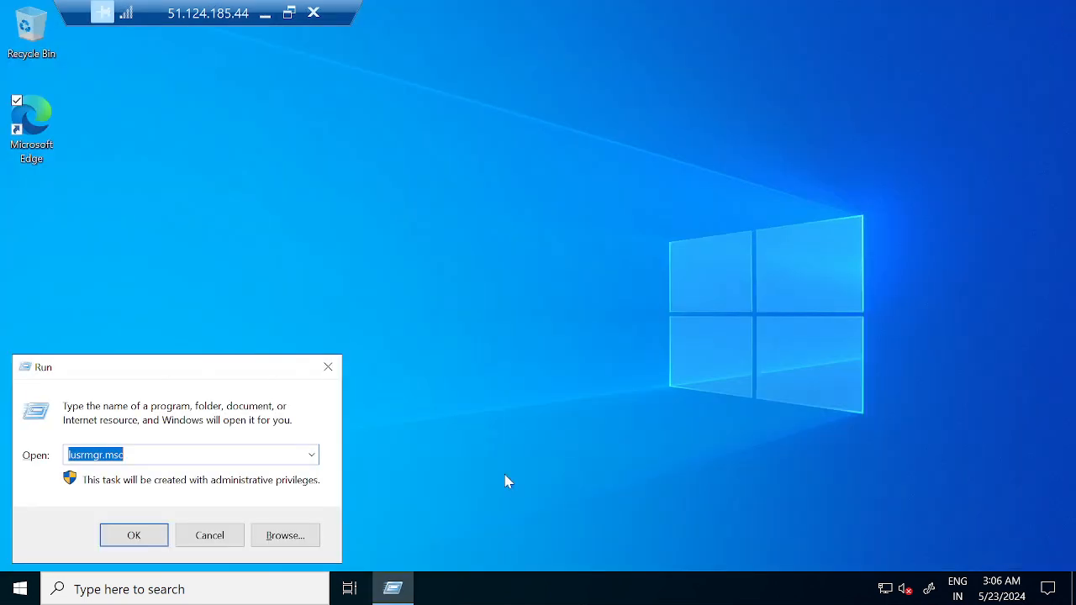
left_click(211, 537)
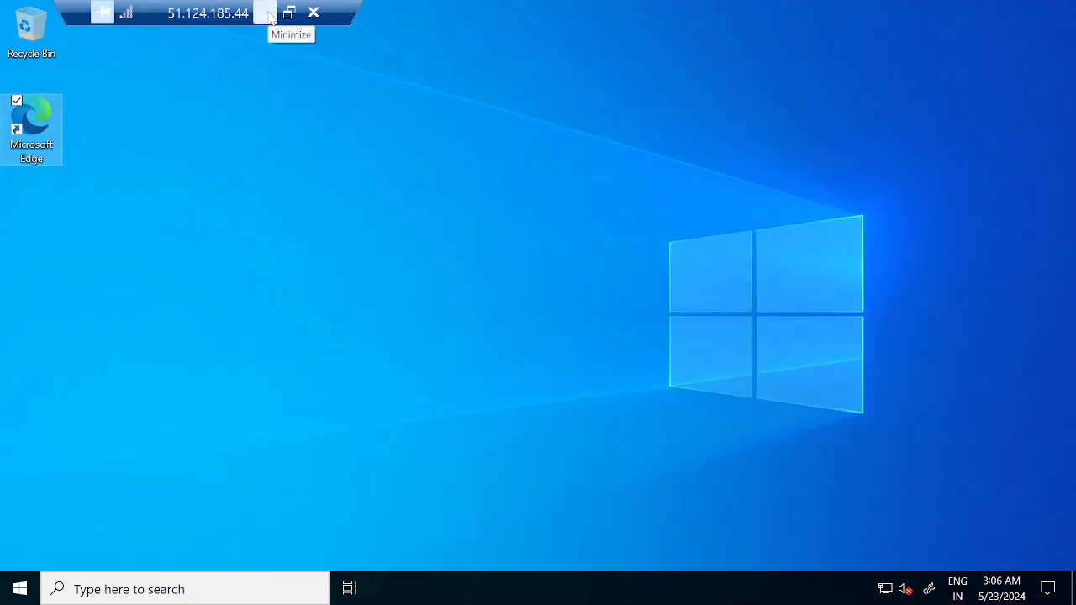